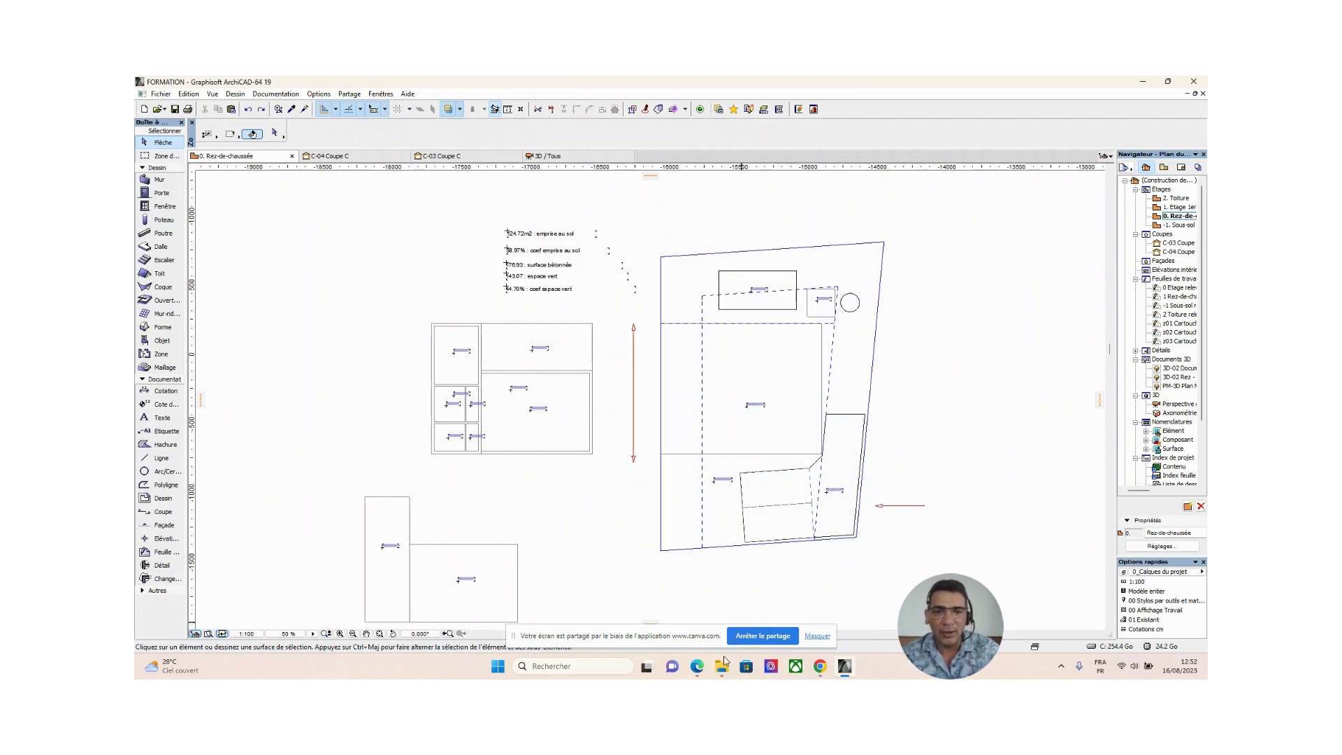
Step: Switch to the training PDF in Edge to review the Chapter 2 construction techniques page, and return to the ArchiCAD floor plan
{"action": "mouse_move", "coordinate": [723, 672]}
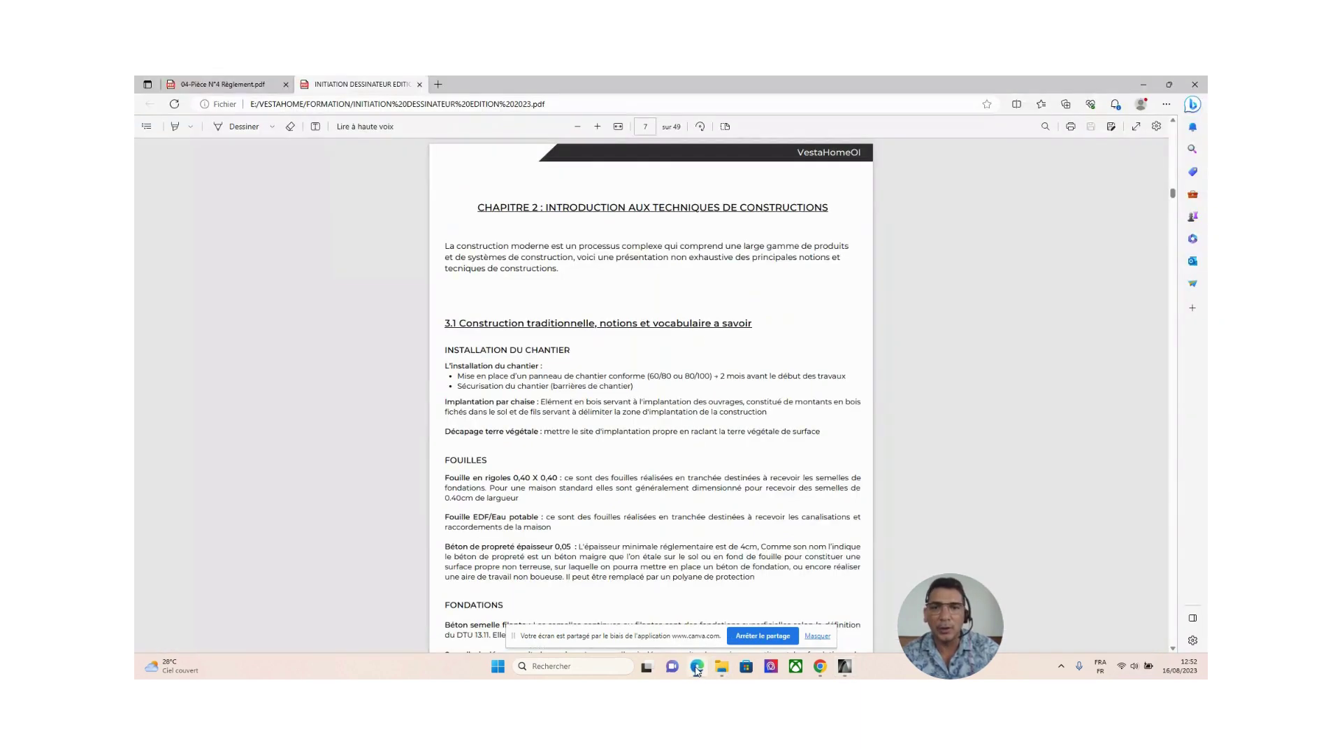
{"action": "left_click", "coordinate": [696, 666]}
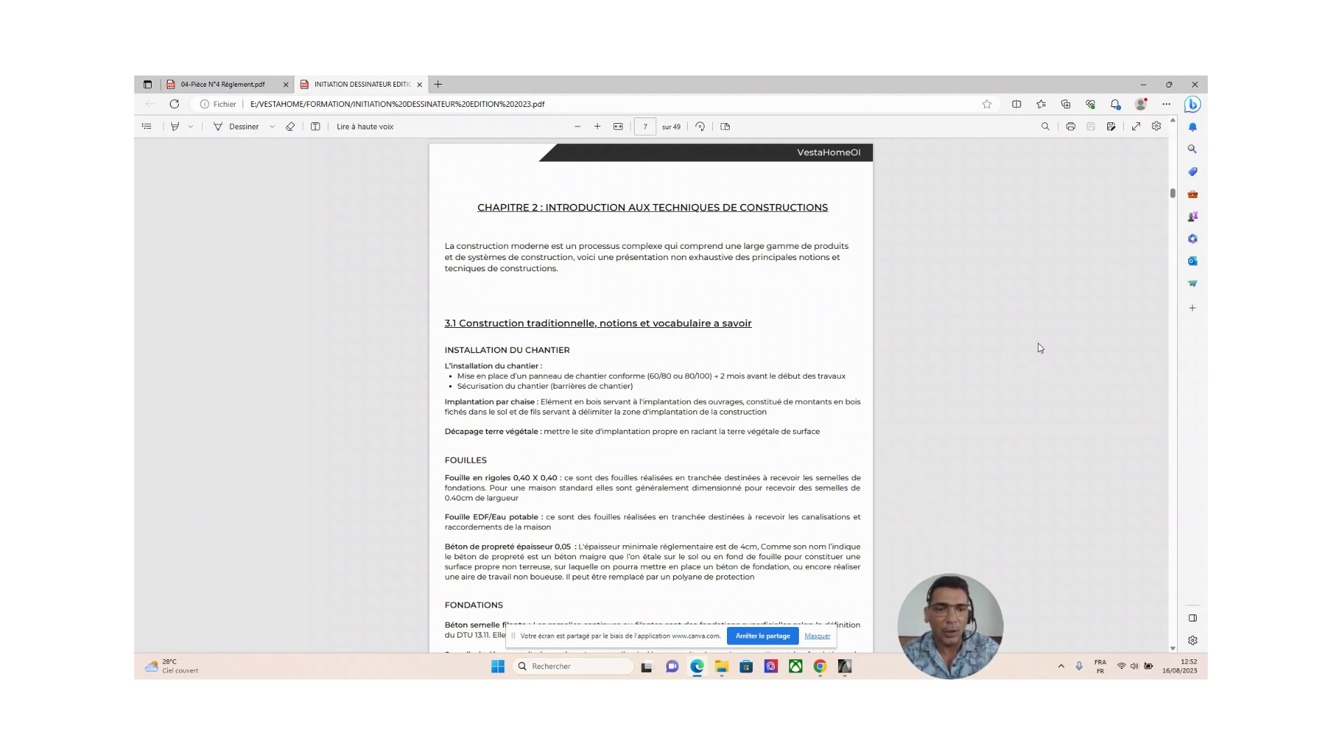
{"action": "left_click", "coordinate": [844, 666]}
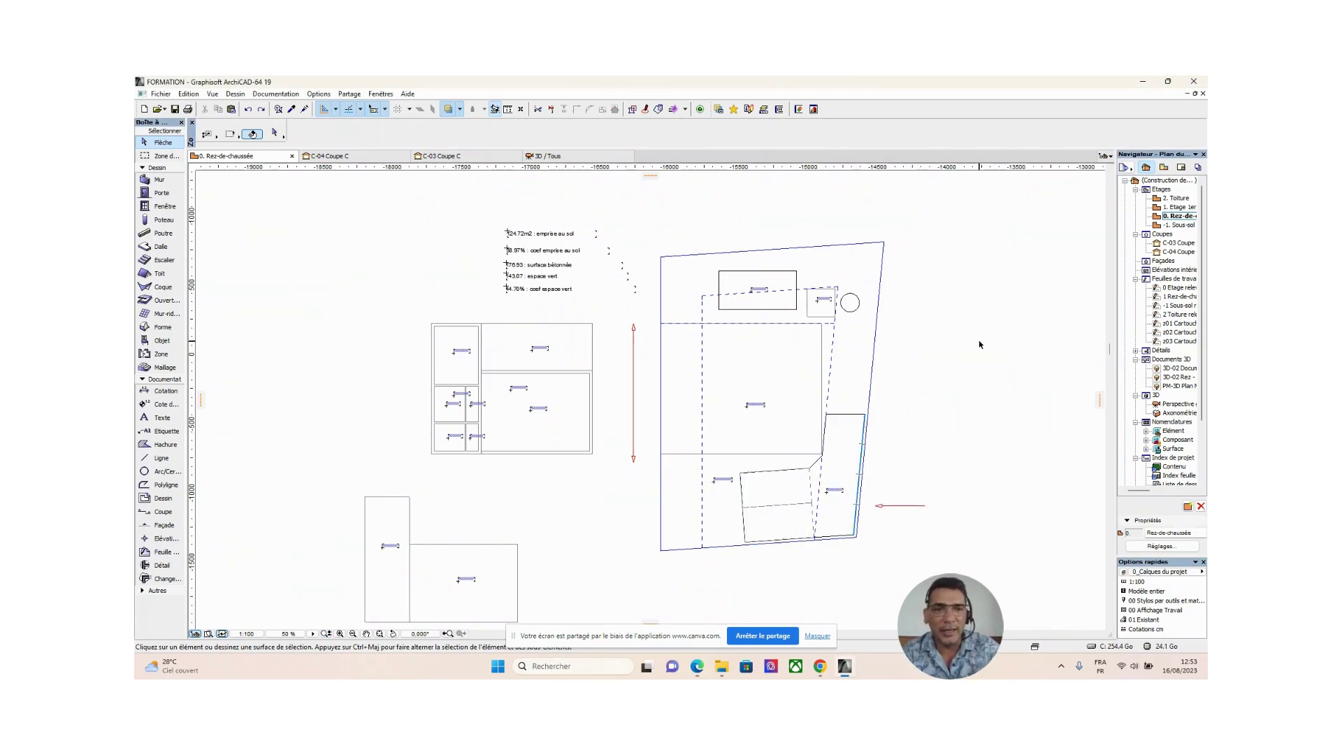
{"action": "left_click", "coordinate": [420, 318]}
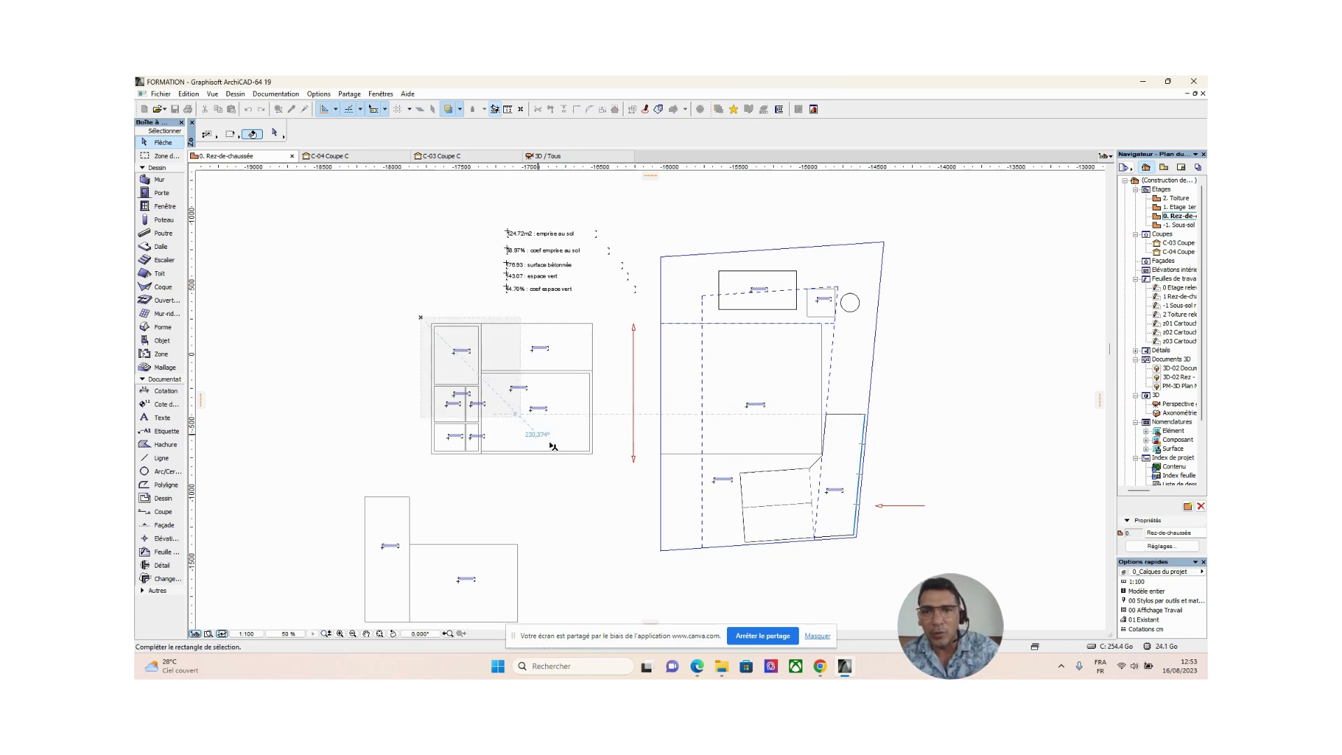
{"action": "left_click", "coordinate": [607, 472]}
{"action": "key", "text": "Escape"}
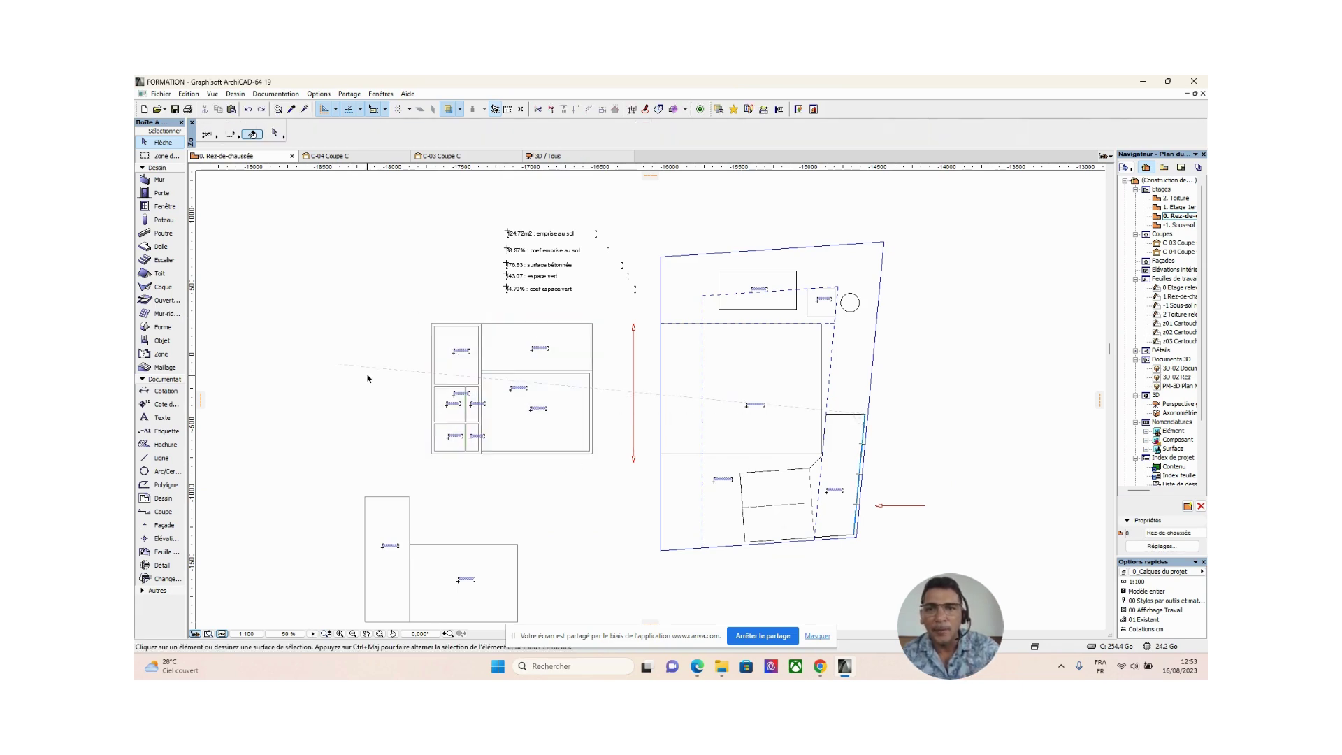
Step: Open the Wall tool's default settings beside the ground-floor plan and examine the wall's top and base offsets
{"action": "scroll", "coordinate": [497, 399], "scroll_direction": "up", "scroll_amount": 3}
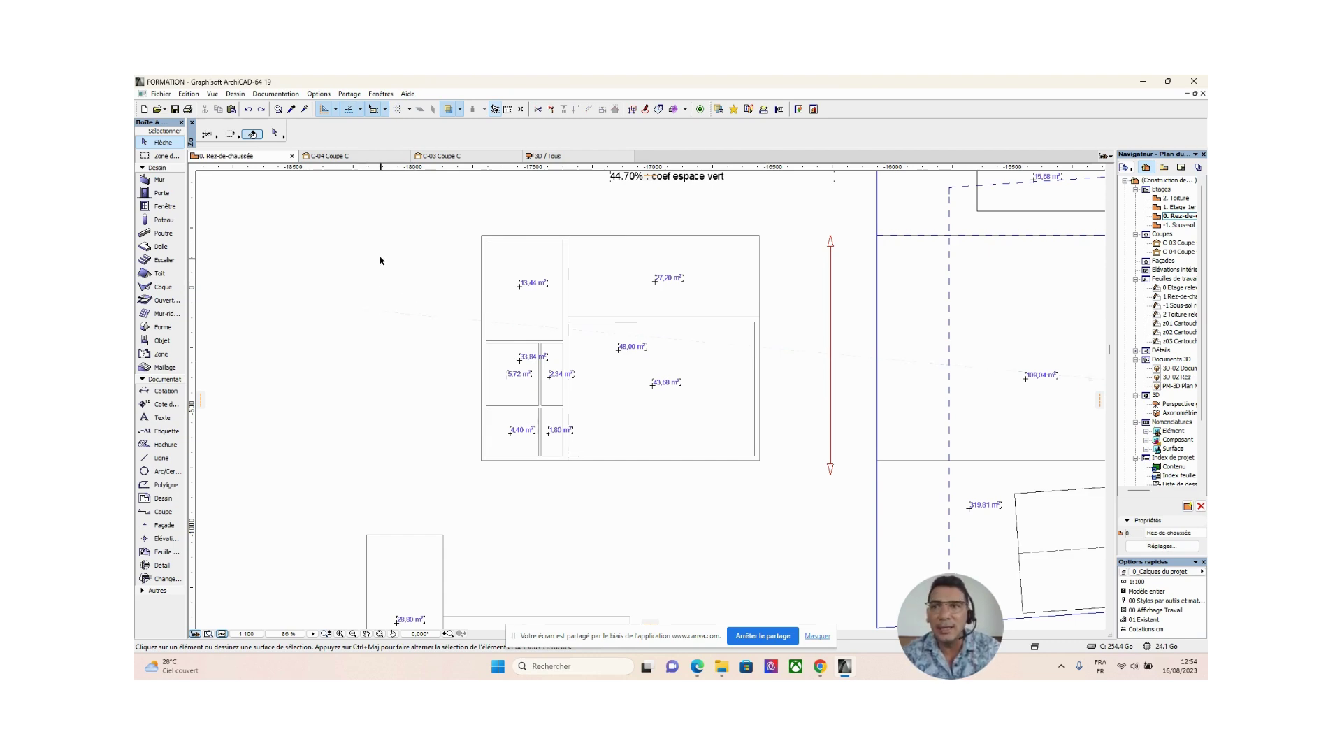
{"action": "left_click", "coordinate": [159, 181]}
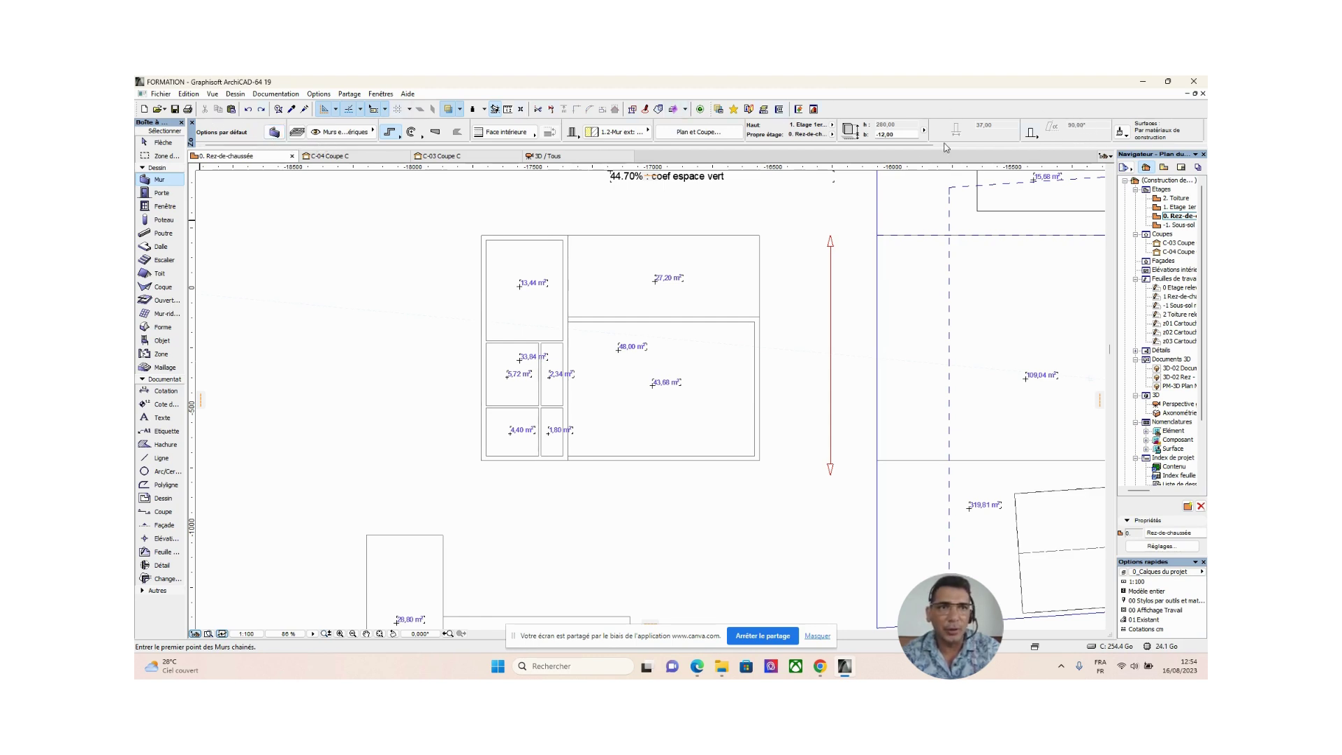
{"action": "double_click", "coordinate": [160, 181]}
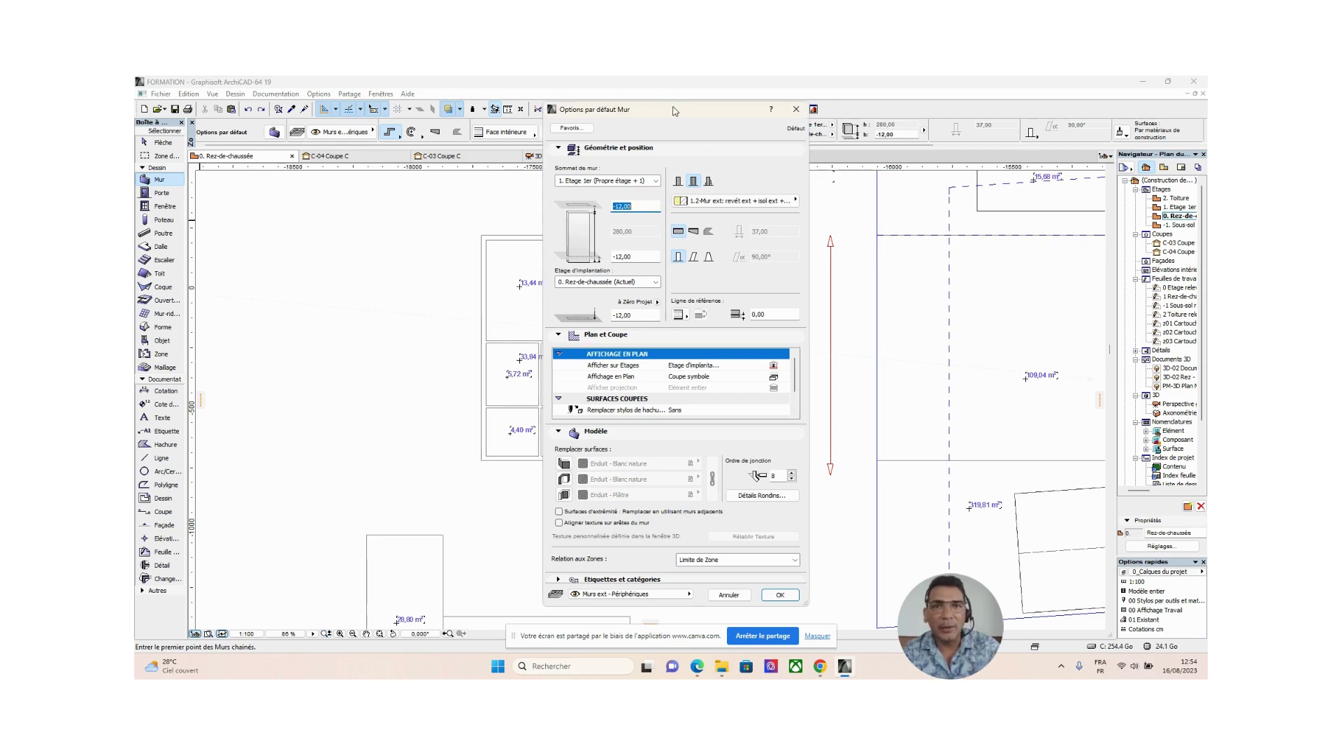
{"action": "left_click_drag", "start_coordinate": [667, 105], "coordinate": [1009, 148]}
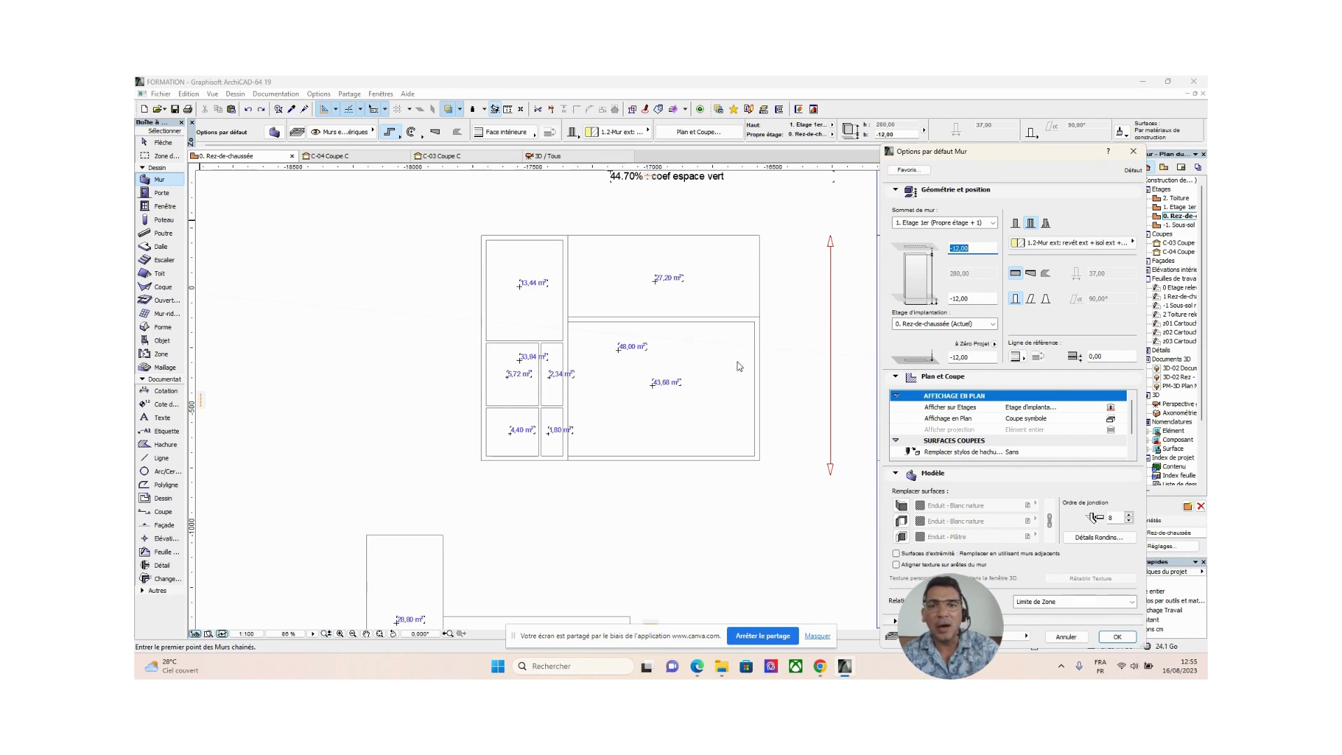
{"action": "left_click_drag", "start_coordinate": [1031, 160], "coordinate": [825, 191]}
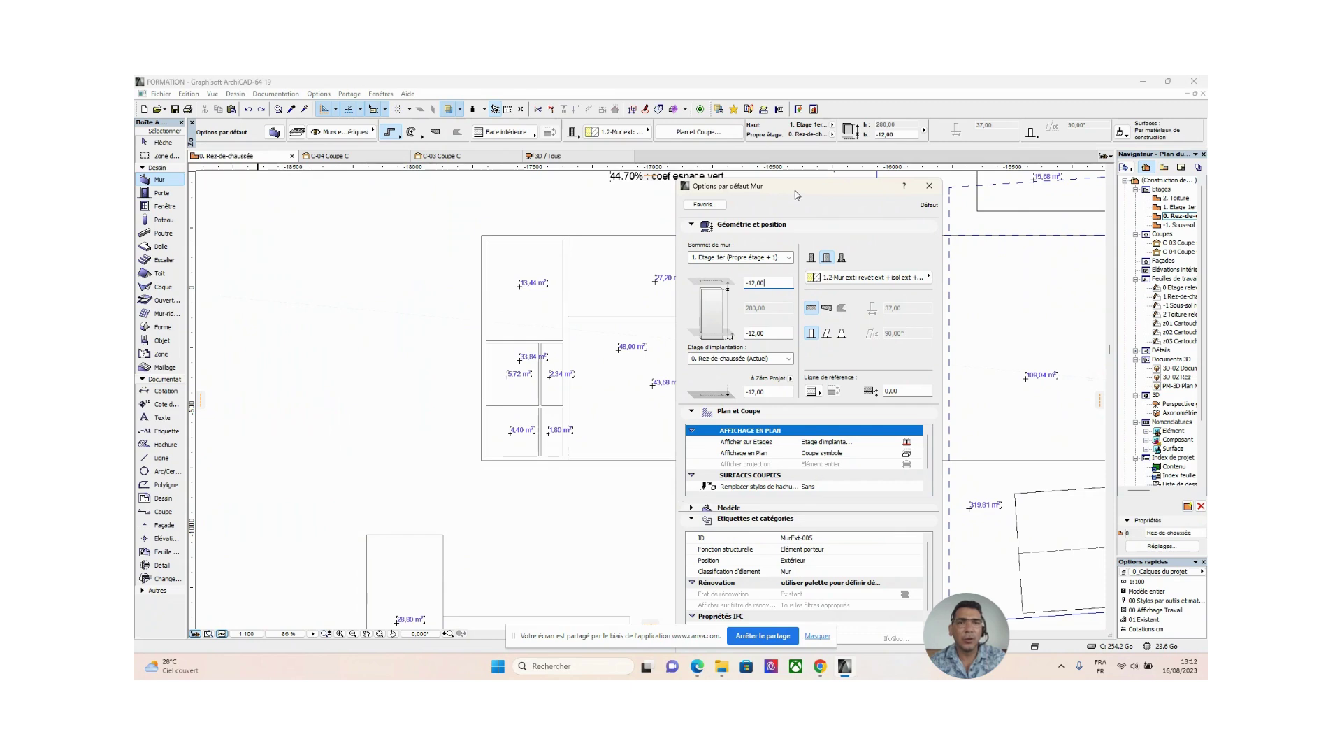
{"action": "left_click_drag", "start_coordinate": [795, 190], "coordinate": [774, 182]}
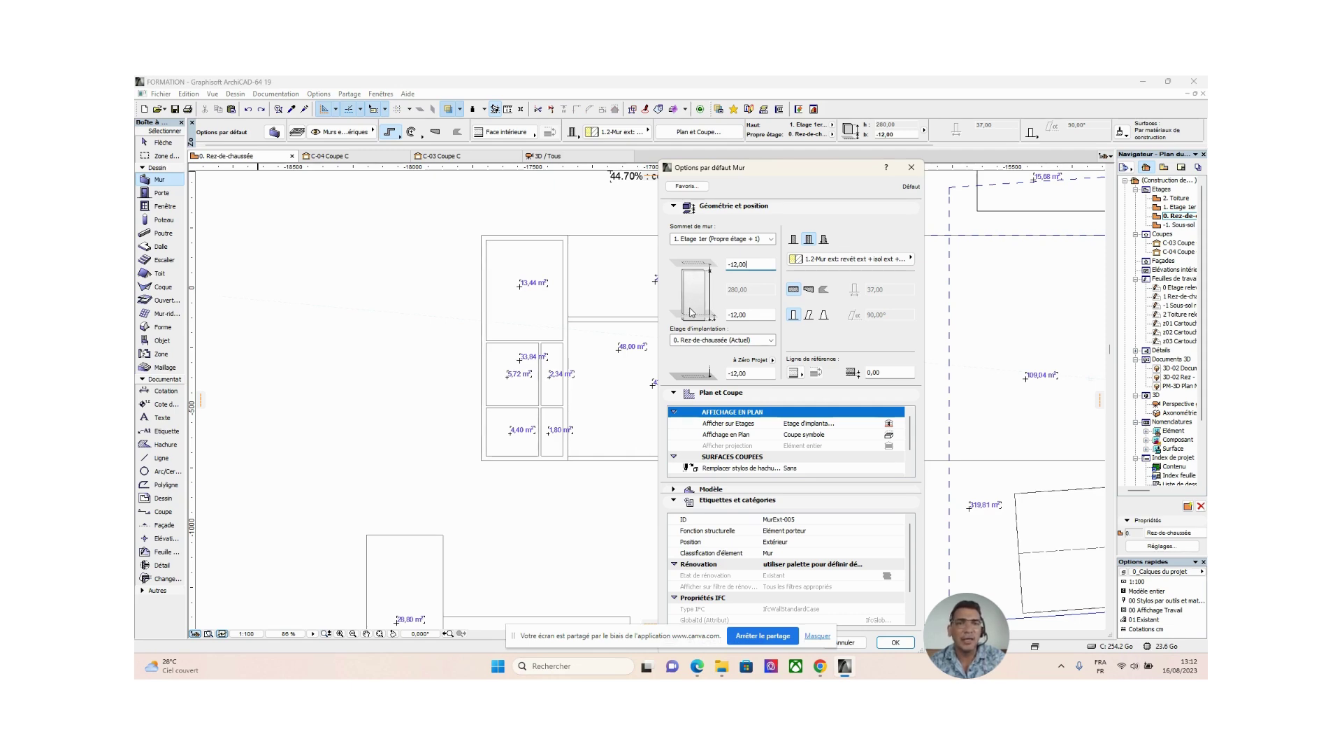
{"action": "double_click", "coordinate": [754, 264]}
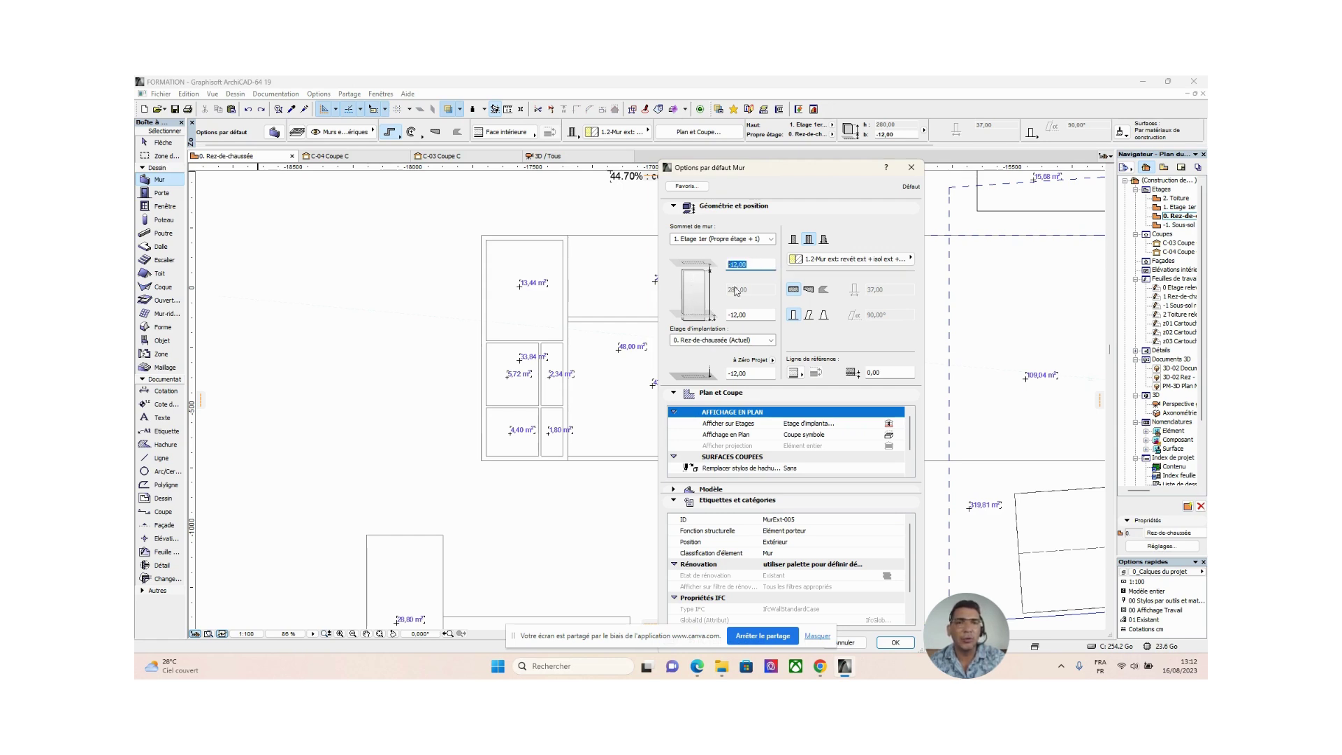
{"action": "double_click", "coordinate": [756, 314]}
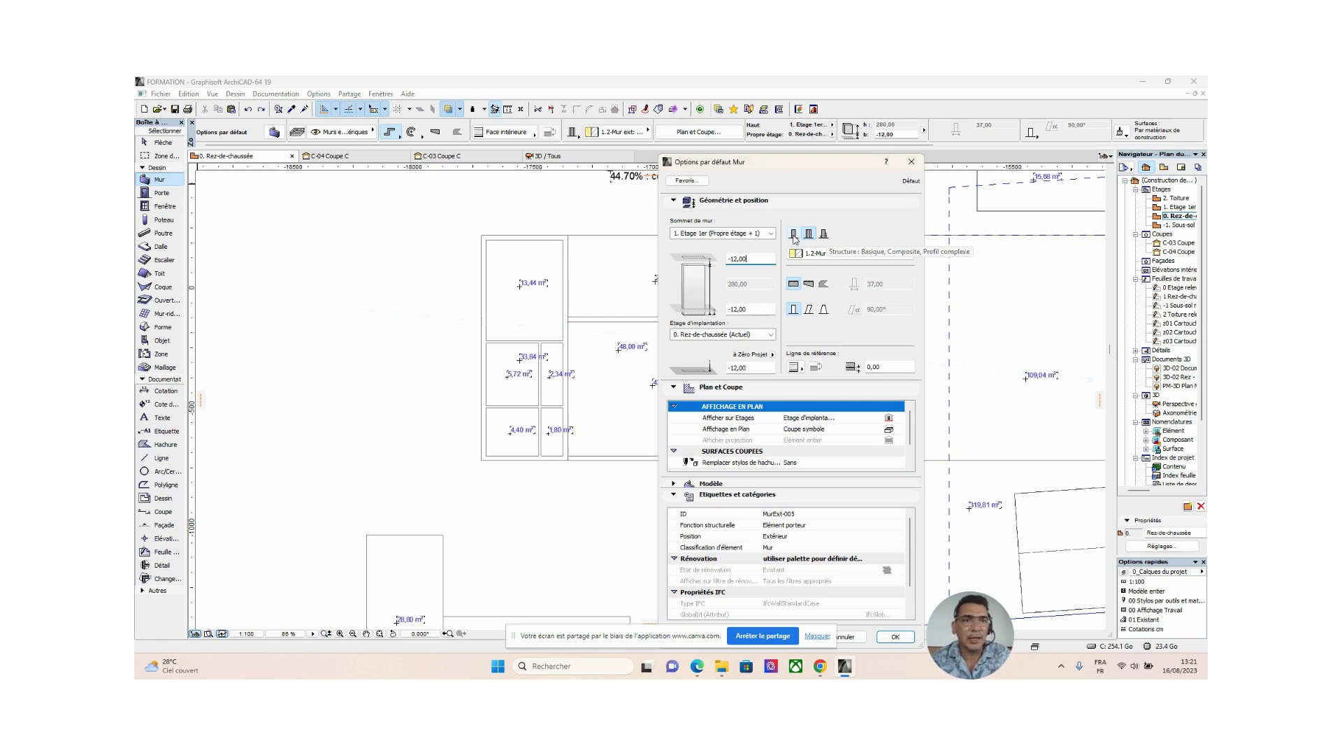
Step: Compare the basic and composite wall structures, and set the default wall to basic with Brique - Silico-calcaire ou BKS
{"action": "left_click", "coordinate": [794, 235]}
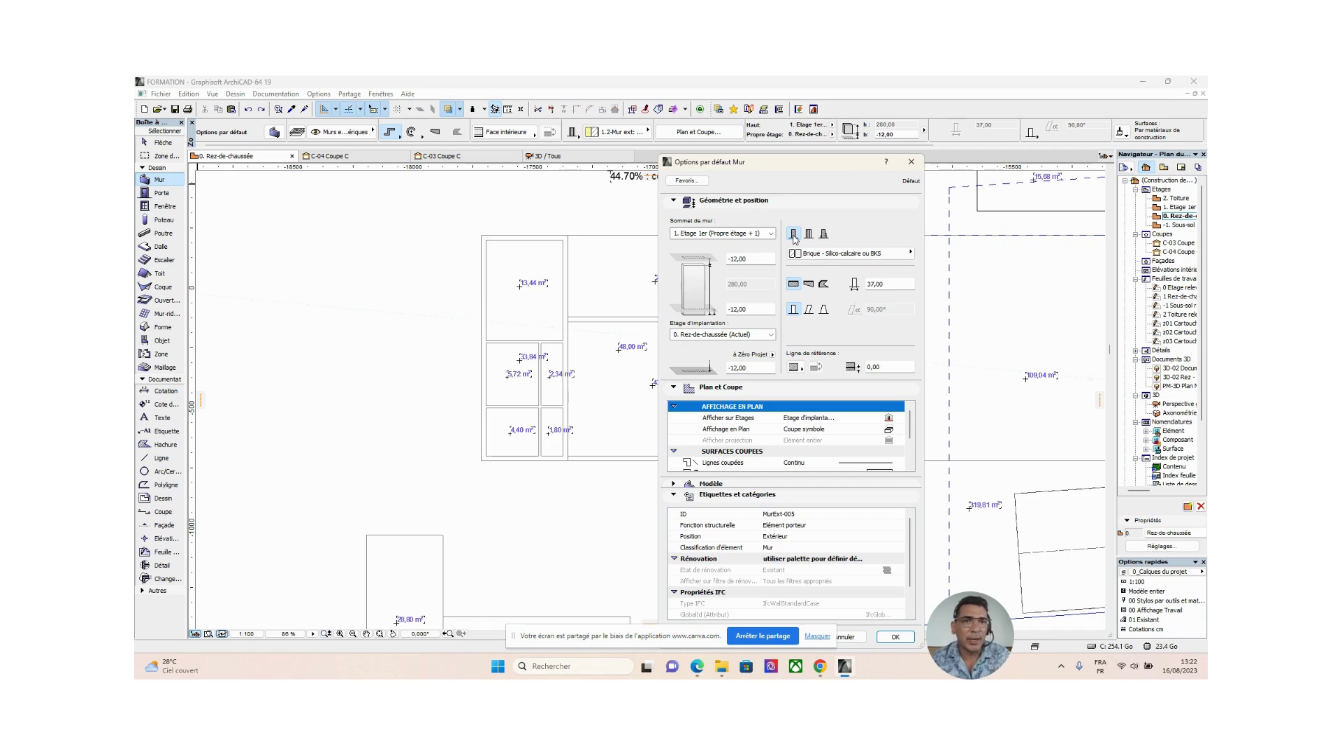
{"action": "left_click", "coordinate": [808, 234]}
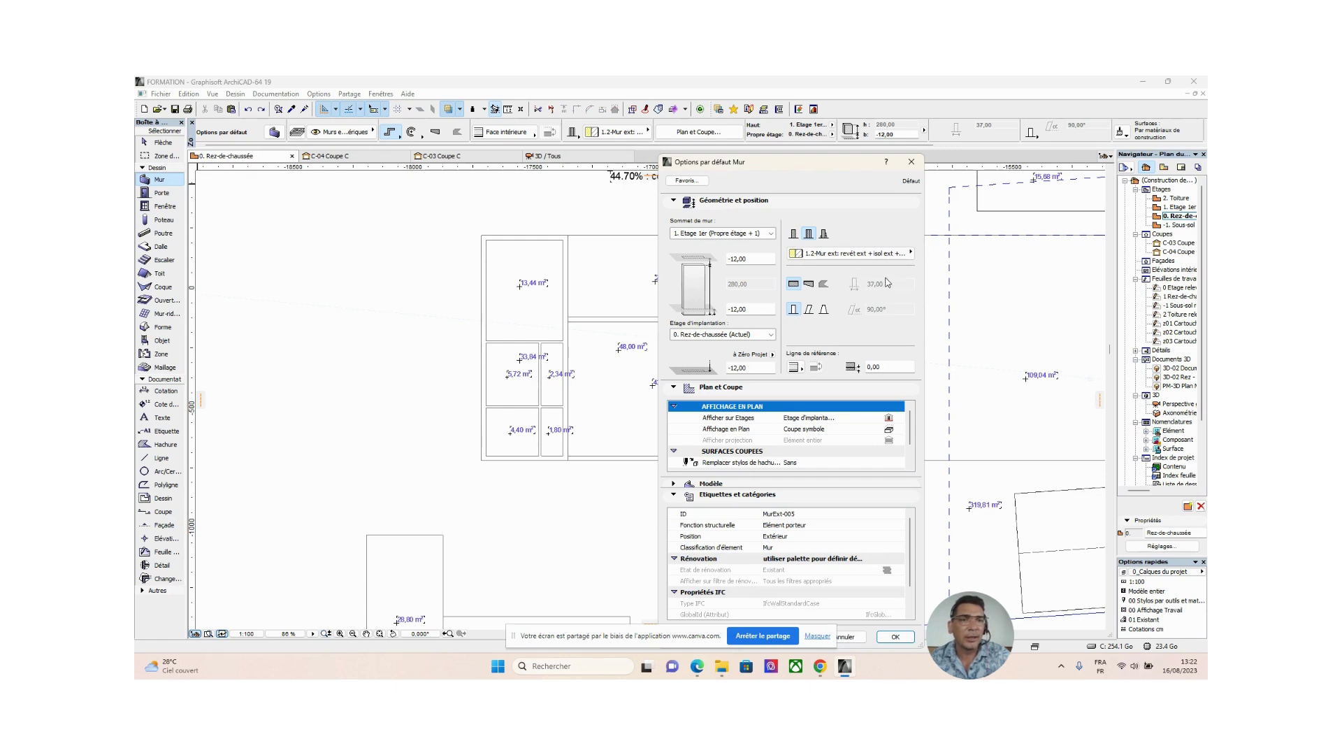
{"action": "left_click", "coordinate": [793, 234]}
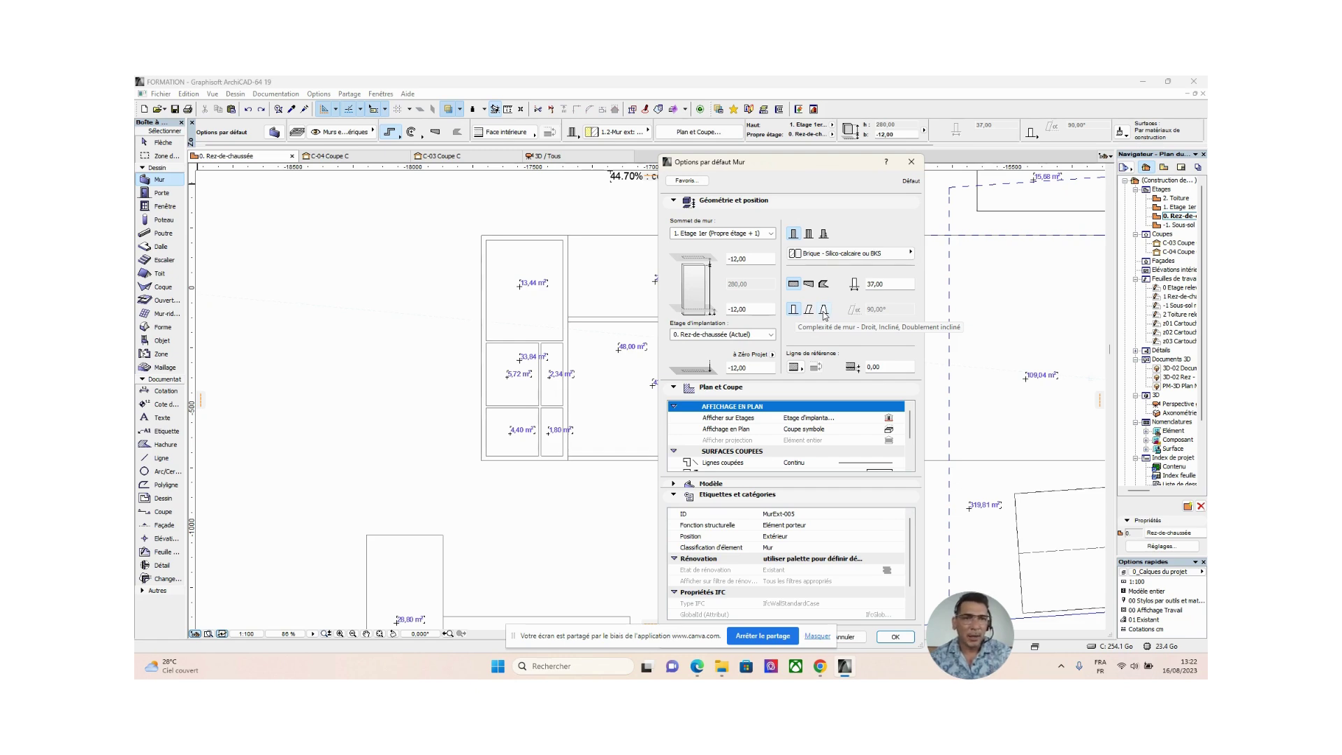
Step: Try the inclined wall complexity with its slant angle, and restore the straight wall
{"action": "left_click", "coordinate": [808, 310]}
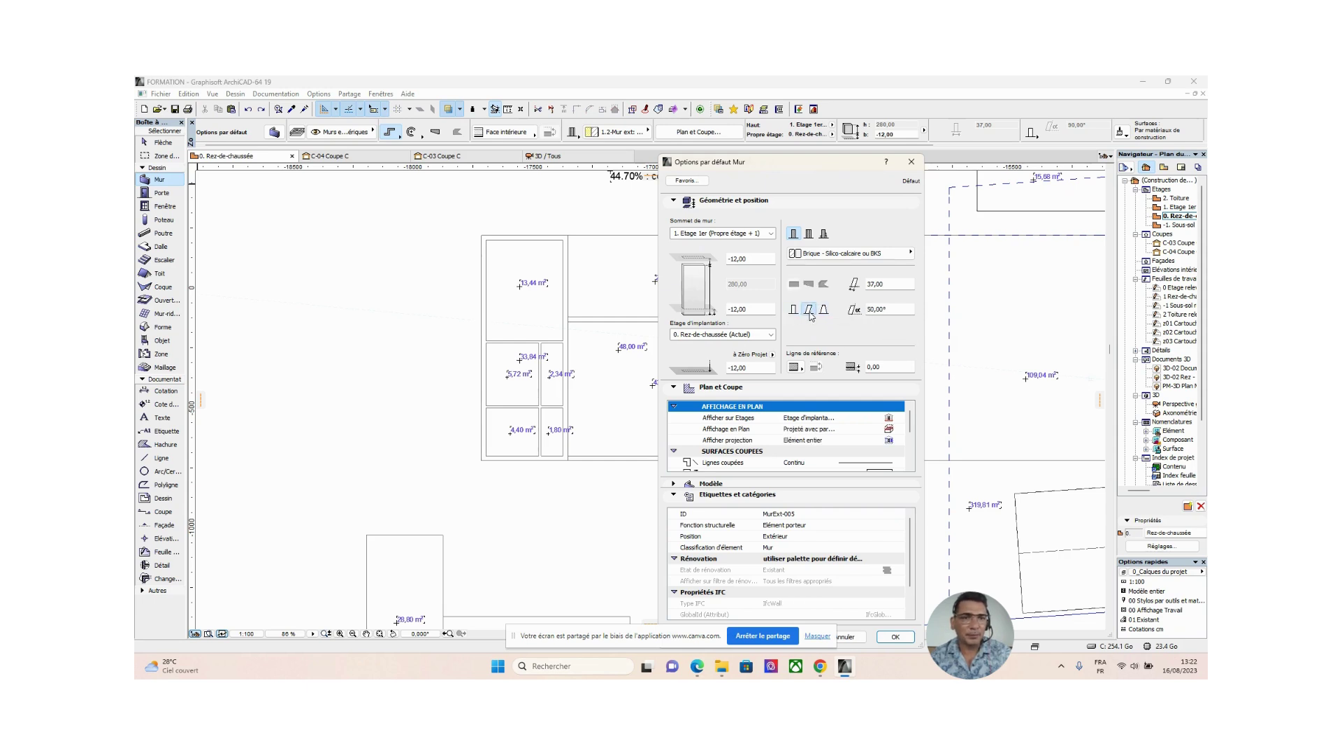
{"action": "left_click", "coordinate": [897, 308]}
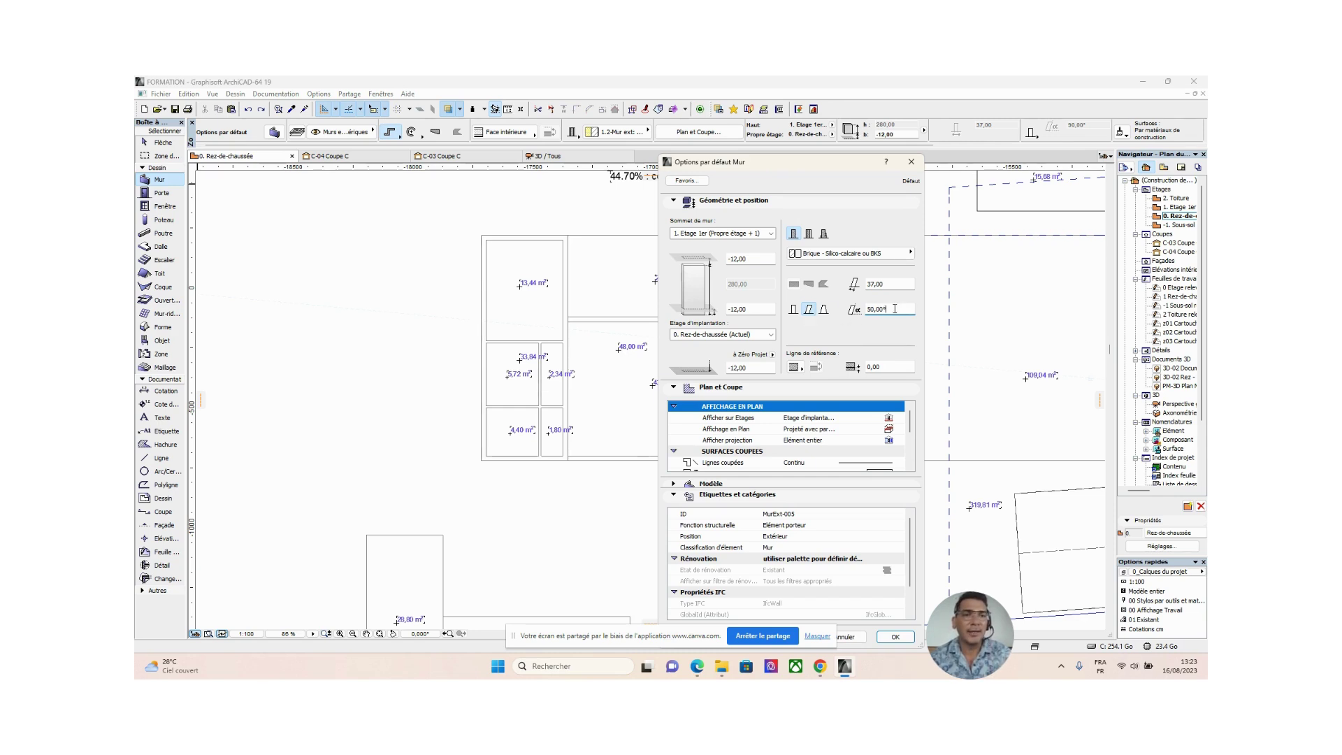
{"action": "left_click", "coordinate": [793, 311]}
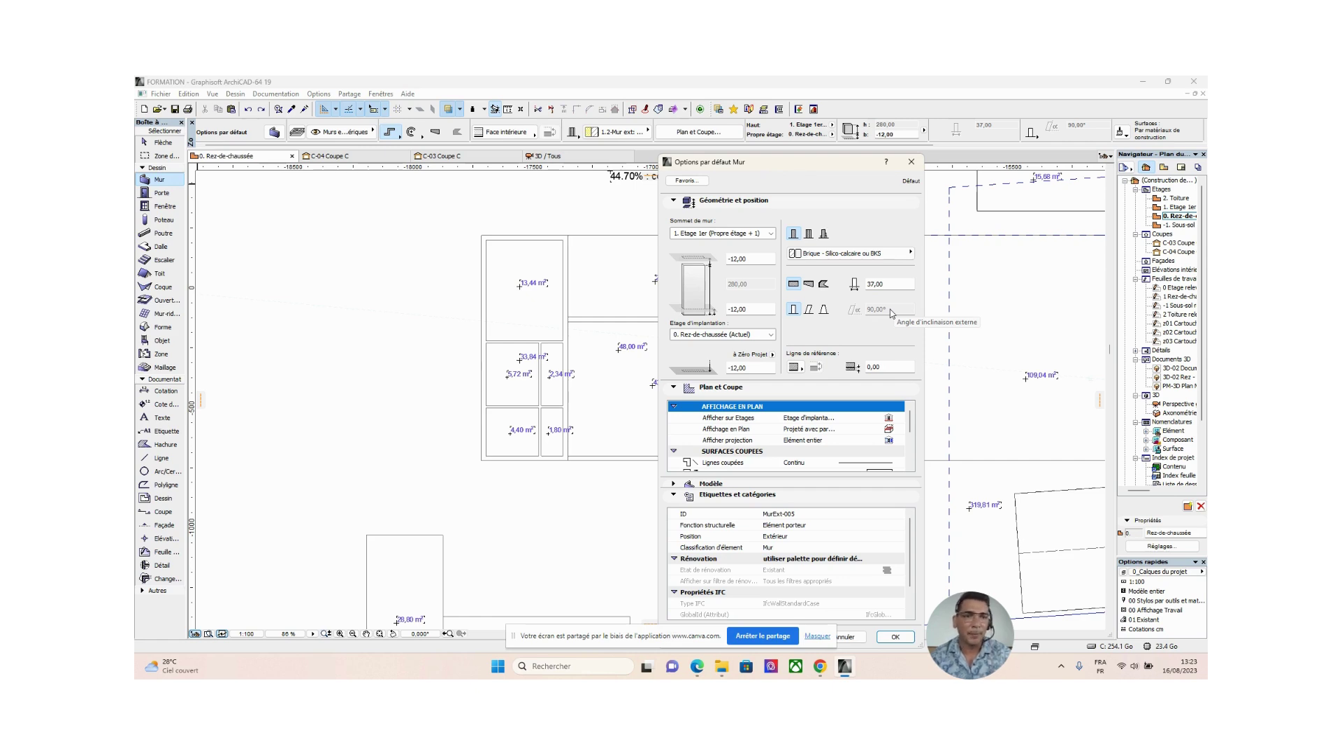
Step: Review the wall's elevation to project zero and its Plan et Coupe settings, from plan display through cut surfaces to contours
{"action": "left_click", "coordinate": [760, 370]}
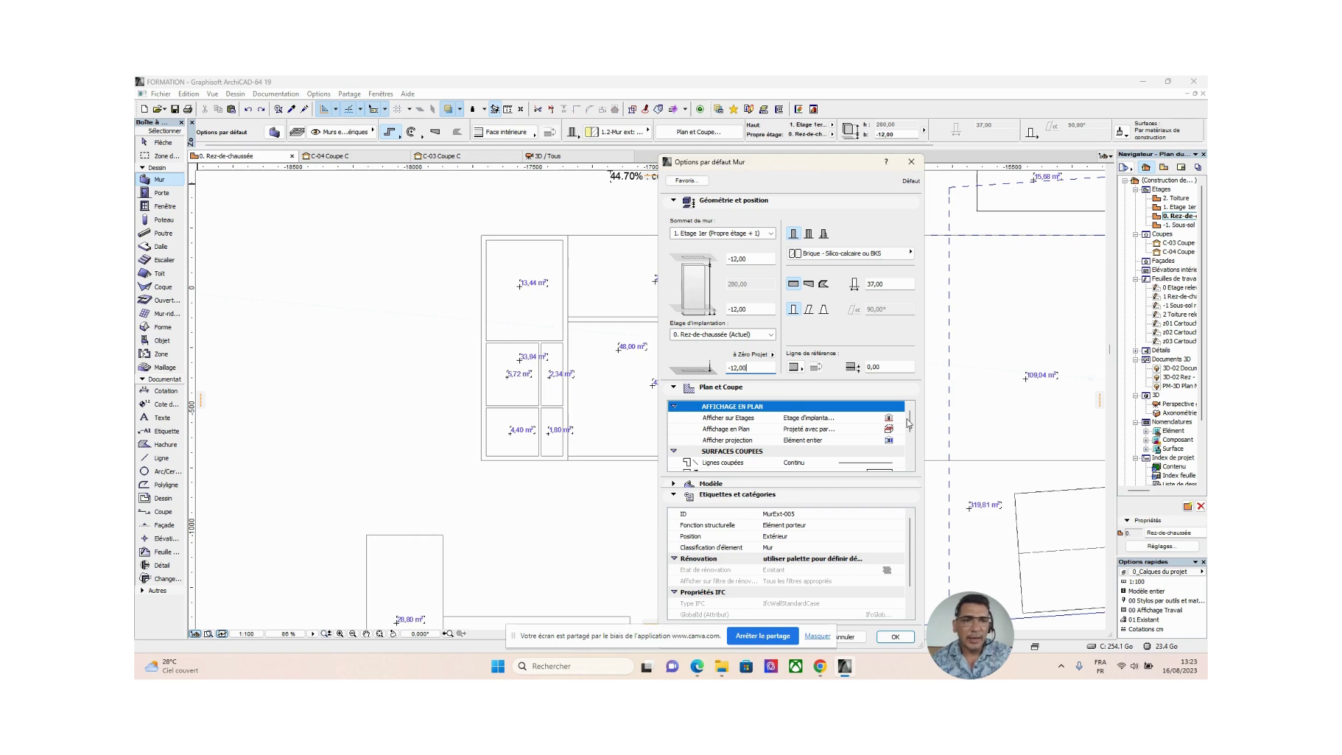
{"action": "scroll", "coordinate": [910, 426], "scroll_direction": "down", "scroll_amount": 1}
{"action": "scroll", "coordinate": [911, 424], "scroll_direction": "up", "scroll_amount": 1}
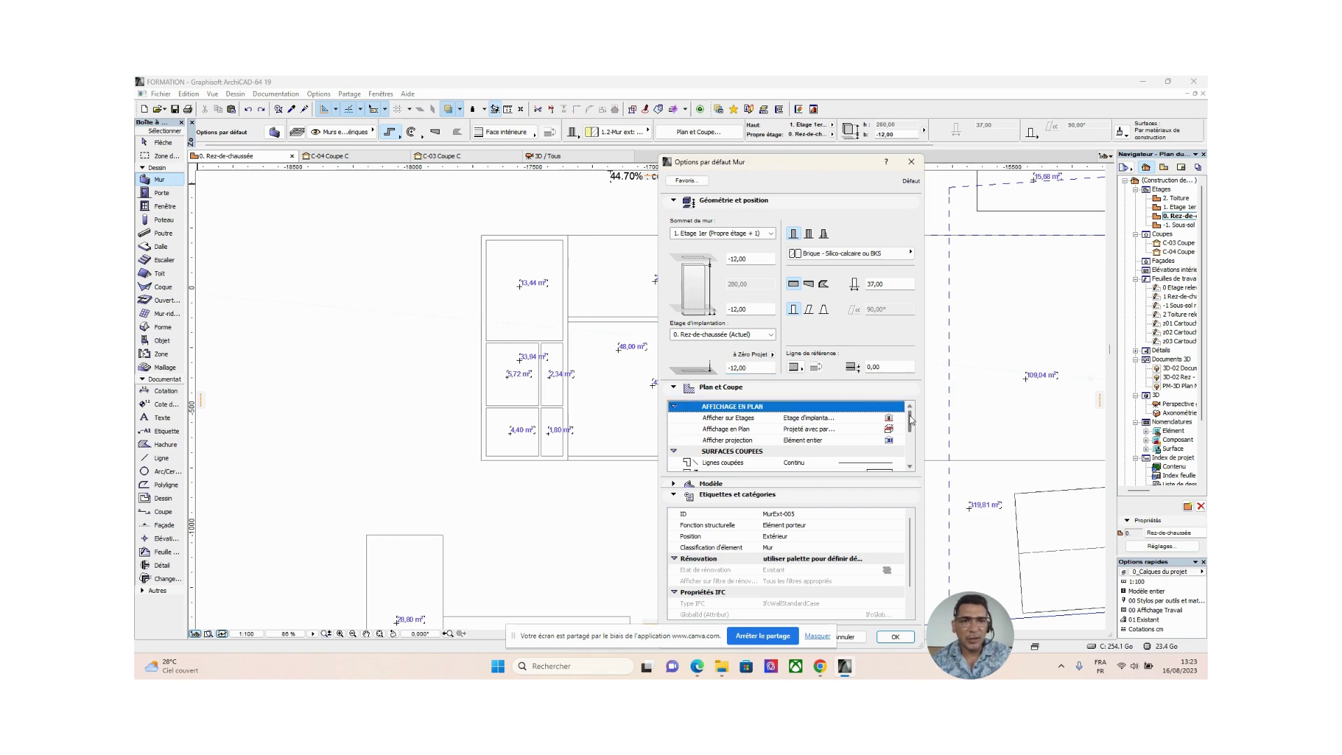
{"action": "left_click_drag", "start_coordinate": [911, 419], "coordinate": [910, 429]}
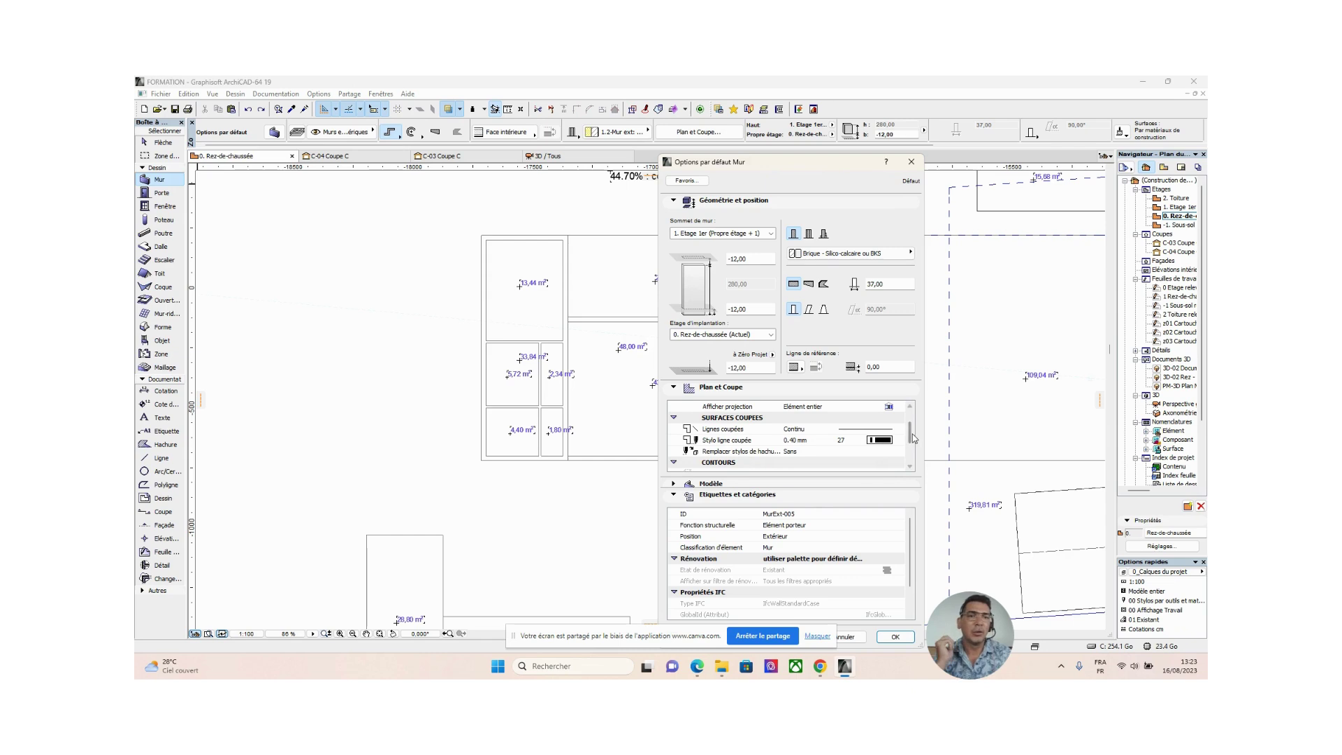
{"action": "mouse_move", "coordinate": [910, 434]}
{"action": "left_mouse_down"}
{"action": "mouse_move", "coordinate": [911, 420]}
{"action": "mouse_move", "coordinate": [910, 452]}
{"action": "left_mouse_up"}
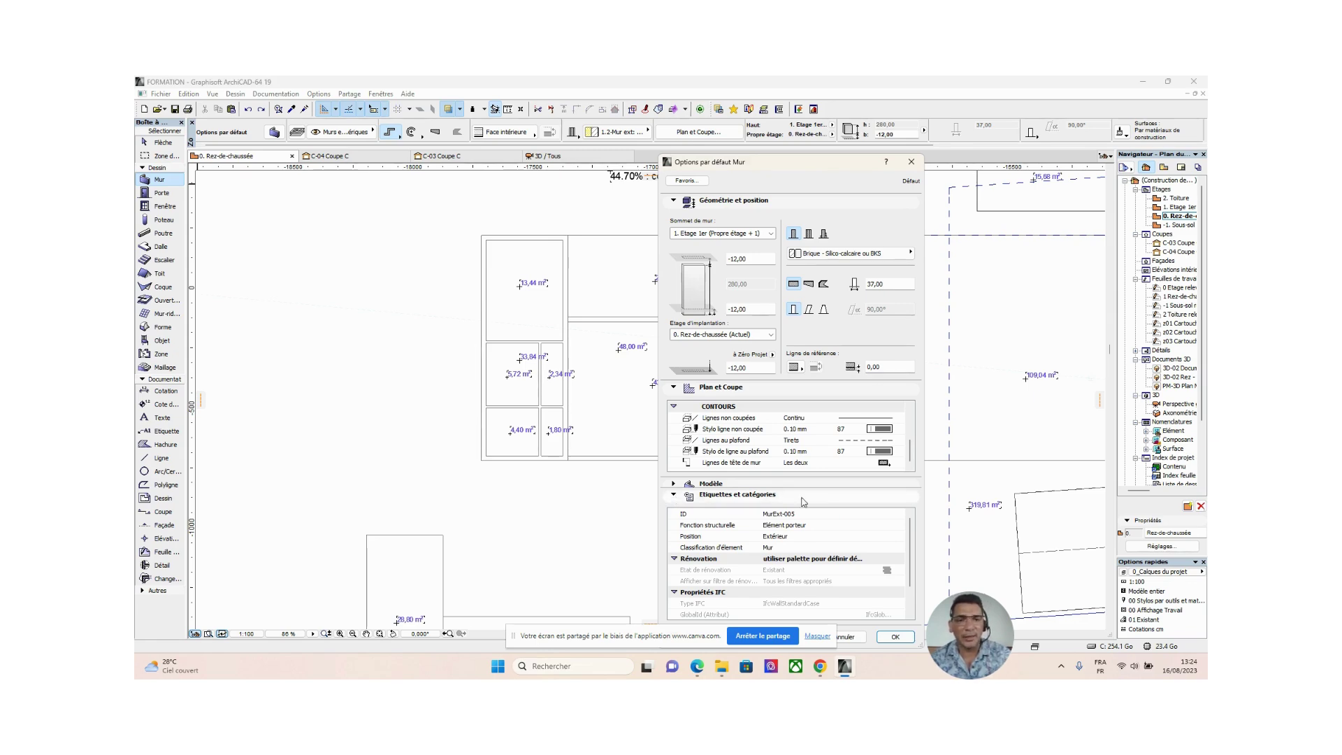
Step: Collapse the Etiquettes et catégories settings and expand the Modèle settings of the default wall
{"action": "left_click", "coordinate": [674, 495]}
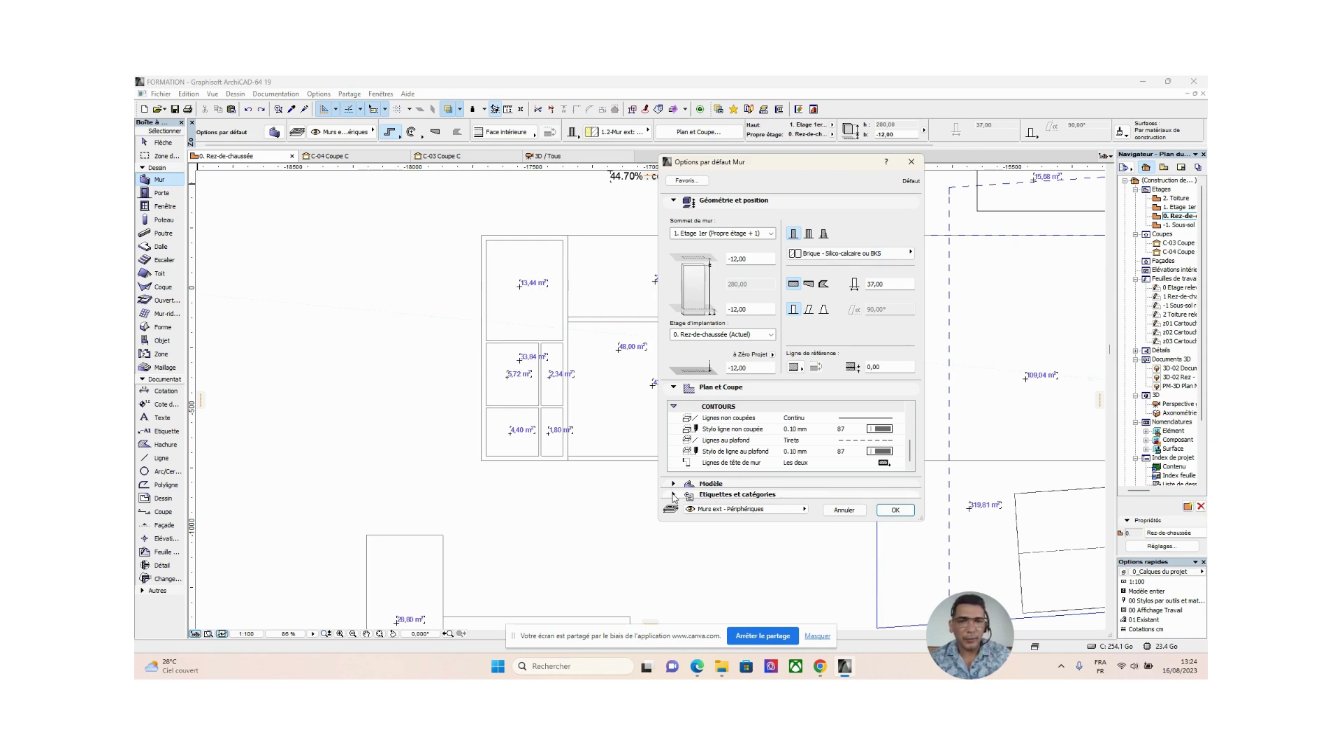
{"action": "left_click", "coordinate": [675, 495]}
{"action": "left_click", "coordinate": [674, 495]}
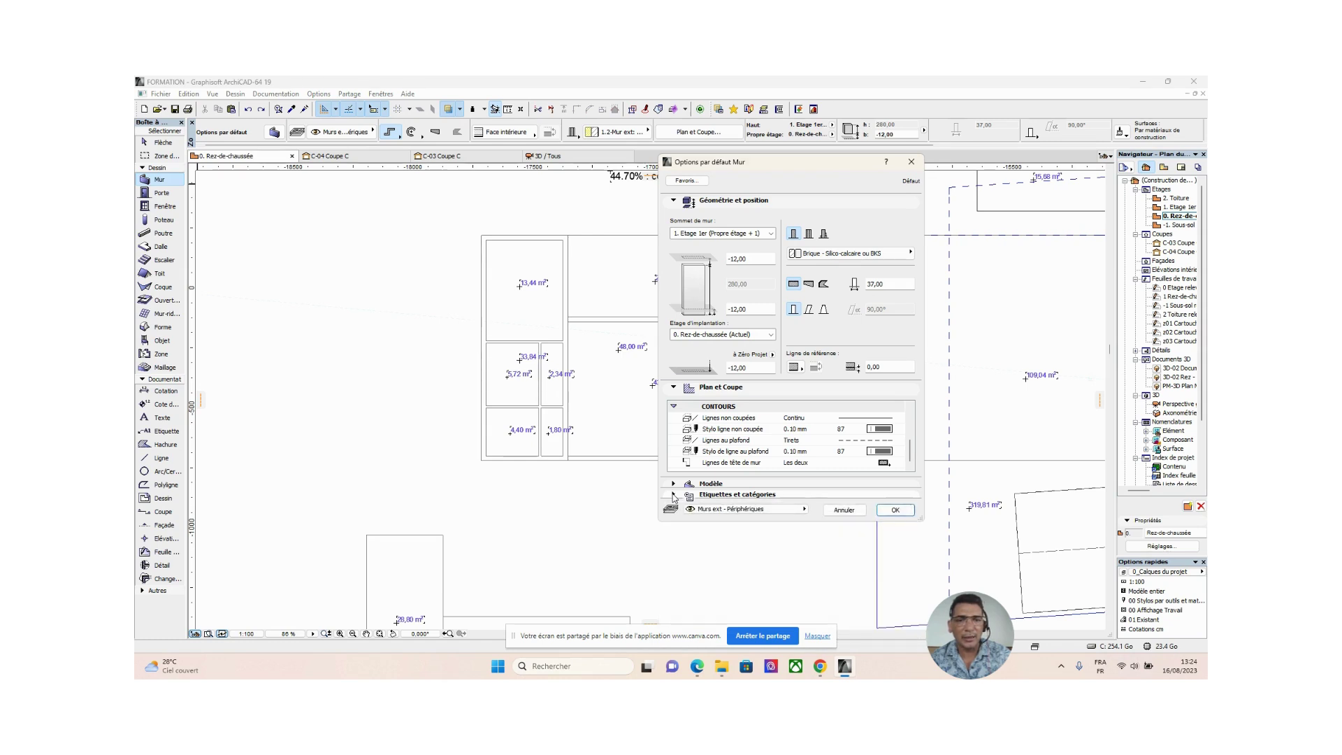
{"action": "left_click", "coordinate": [672, 484]}
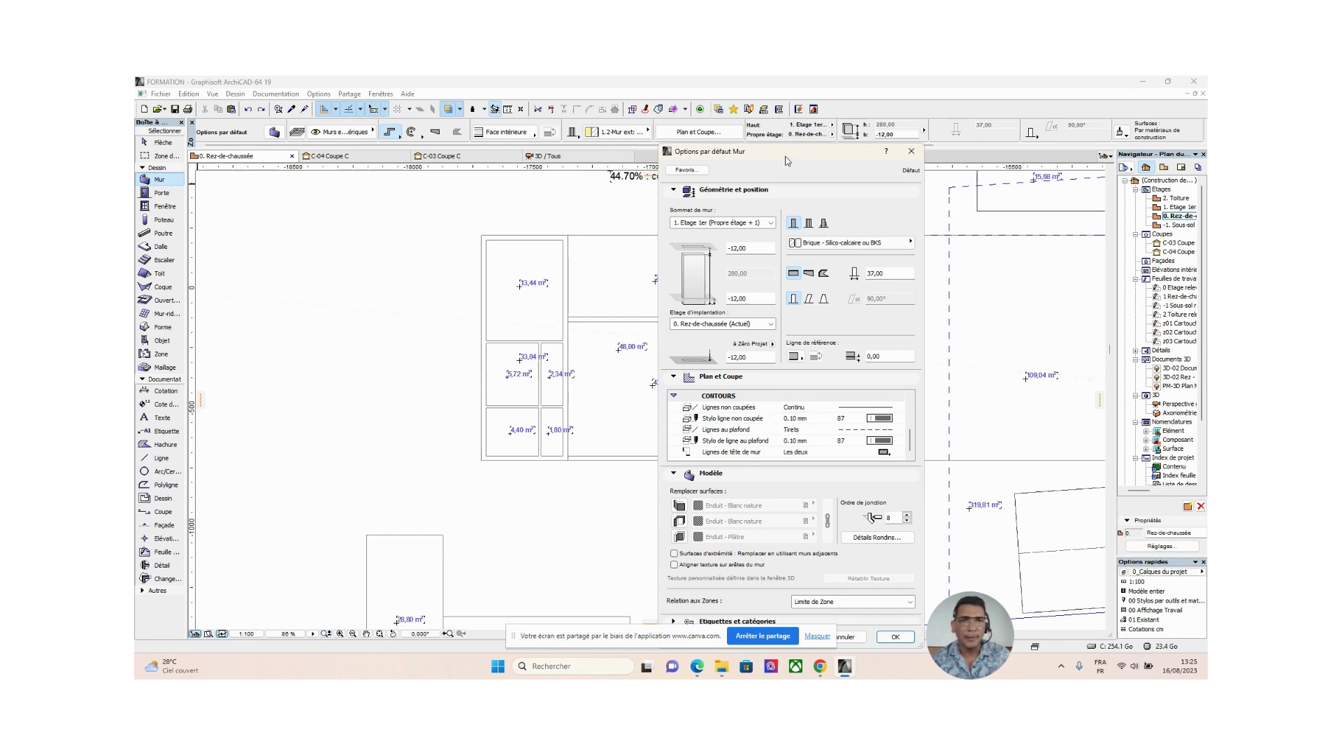
Step: Set both the top offset and the base offset of the default wall to 0, and check its elevation to project zero
{"action": "left_click_drag", "start_coordinate": [784, 155], "coordinate": [959, 190]}
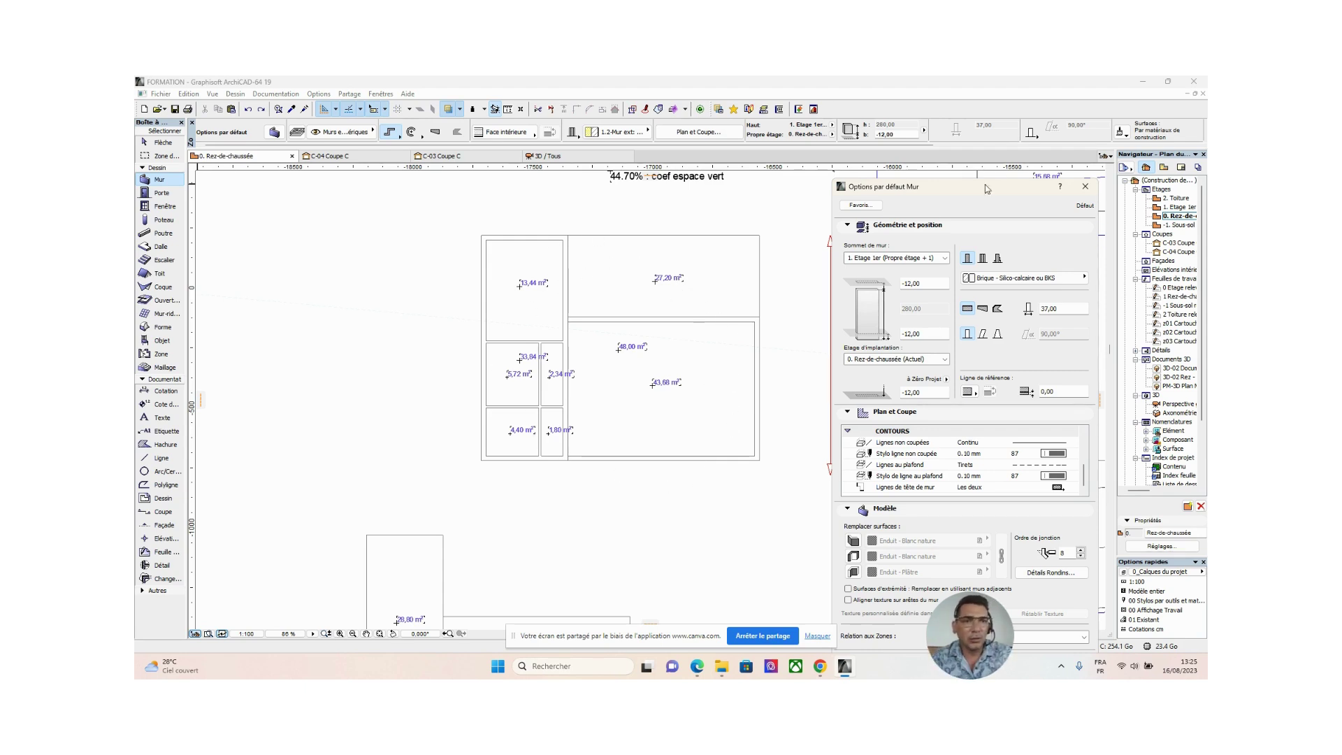
{"action": "mouse_move", "coordinate": [985, 187]}
{"action": "left_mouse_down"}
{"action": "mouse_move", "coordinate": [811, 177]}
{"action": "mouse_move", "coordinate": [973, 189]}
{"action": "left_mouse_up"}
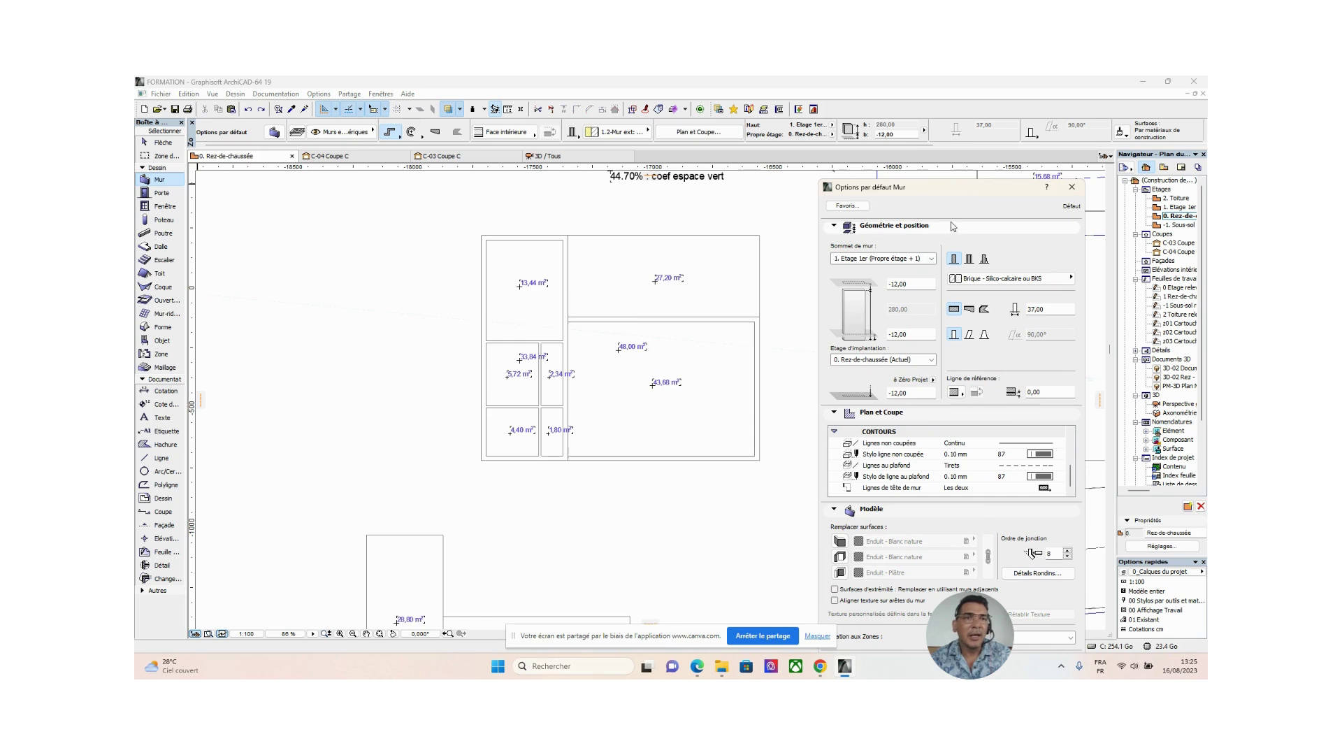
{"action": "left_click_drag", "start_coordinate": [952, 188], "coordinate": [800, 183]}
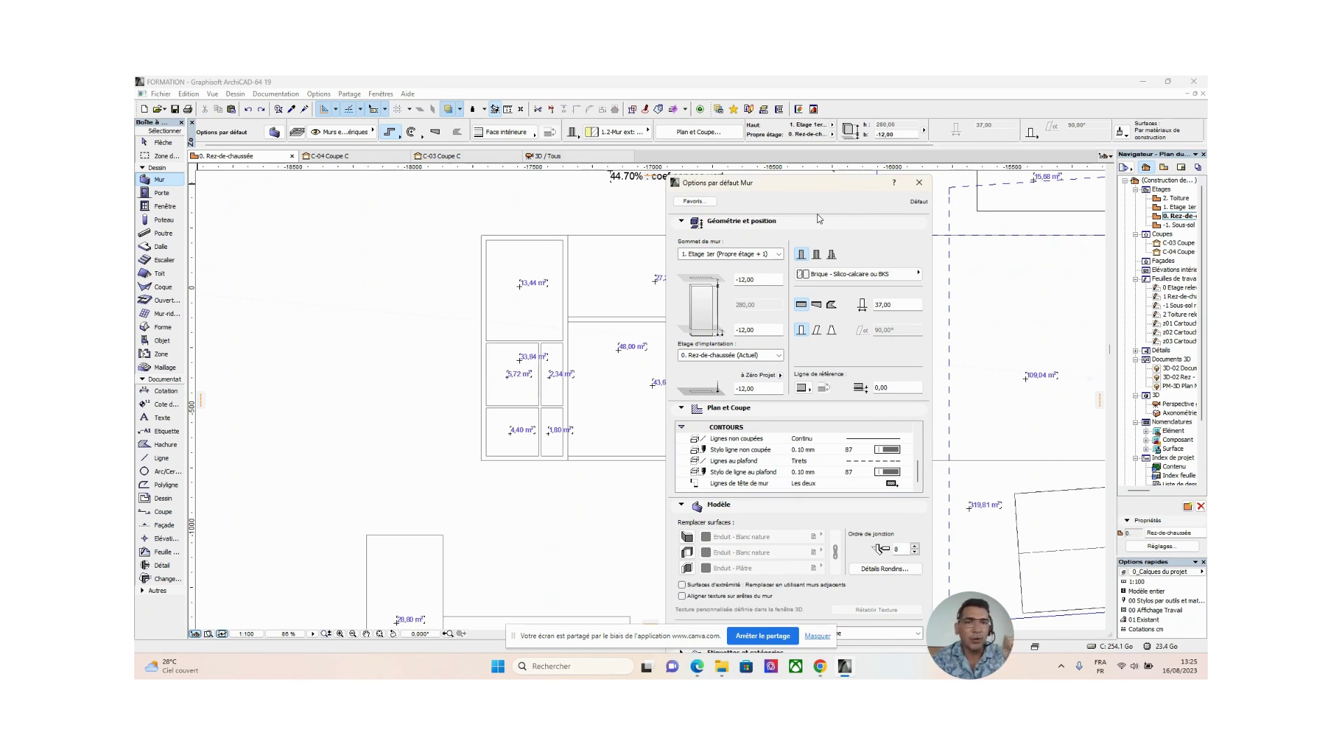
{"action": "left_click", "coordinate": [764, 280]}
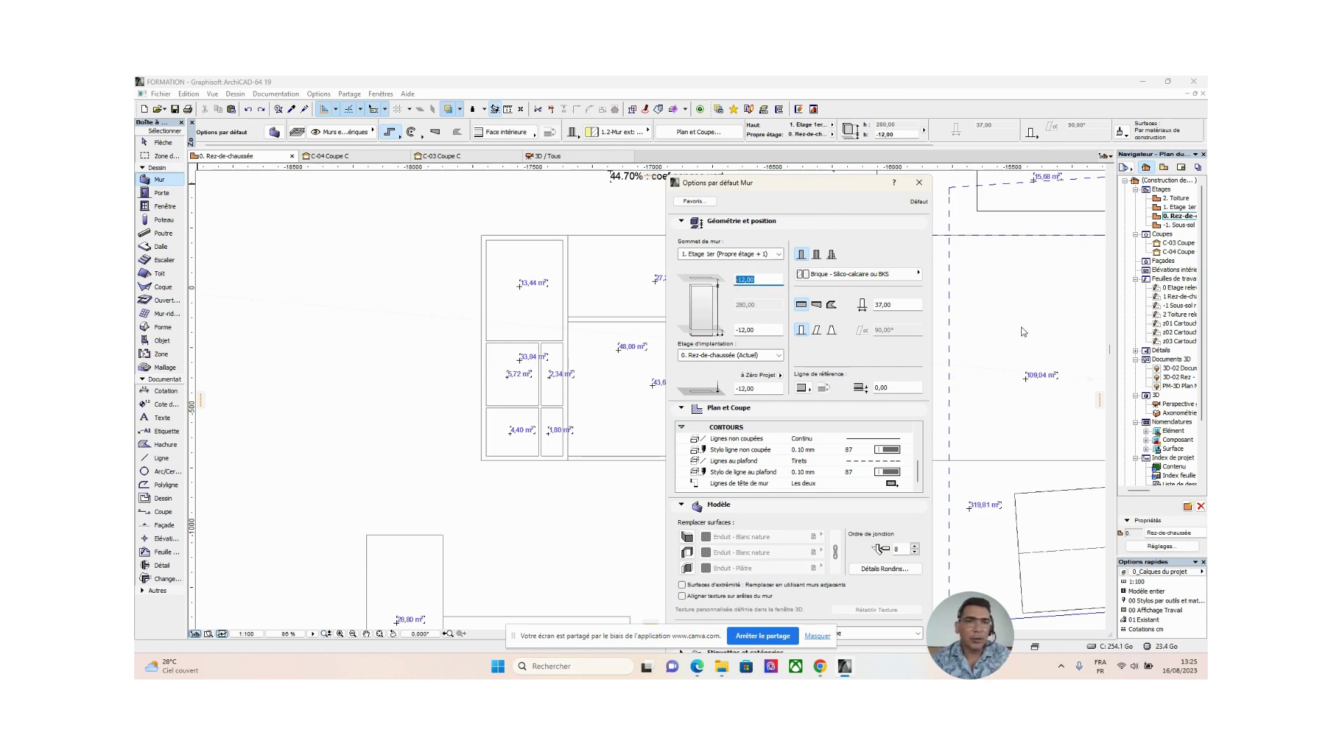
{"action": "type", "text": "0"}
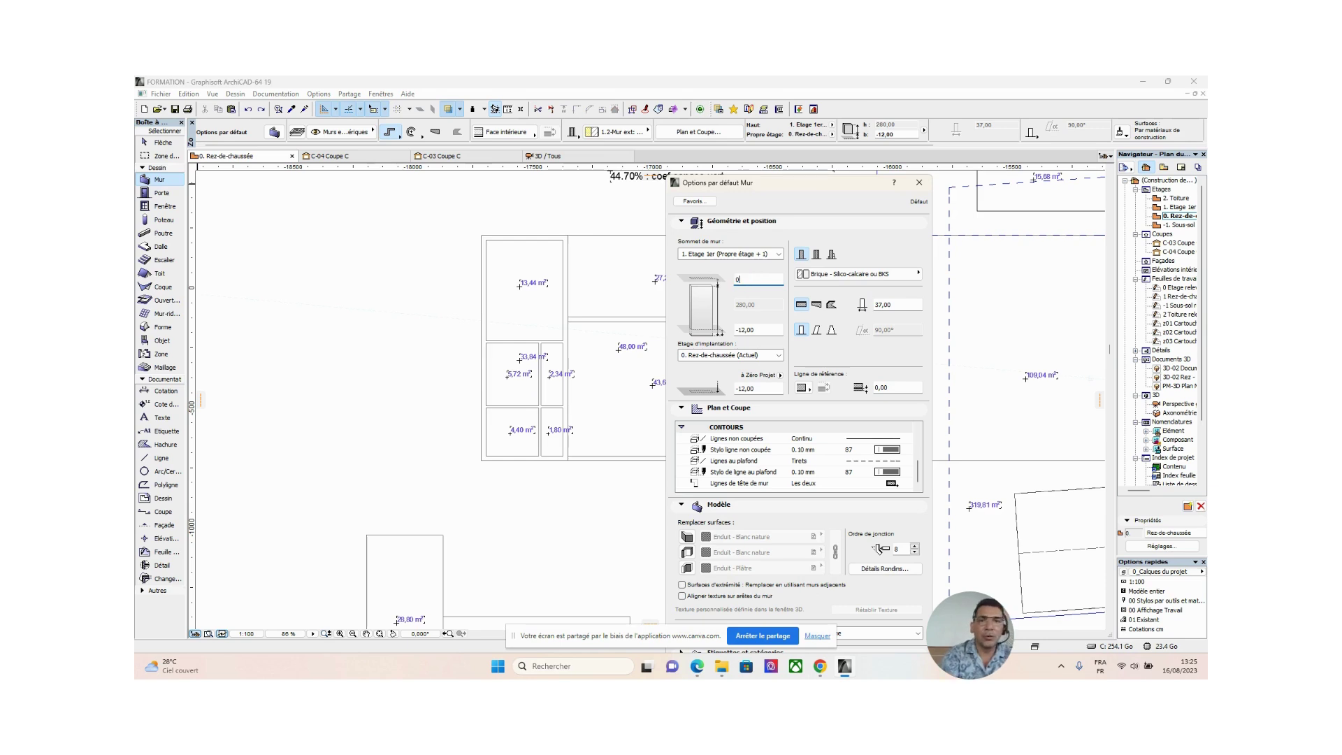
{"action": "left_click", "coordinate": [770, 332]}
{"action": "left_click_drag", "start_coordinate": [767, 332], "coordinate": [679, 329]}
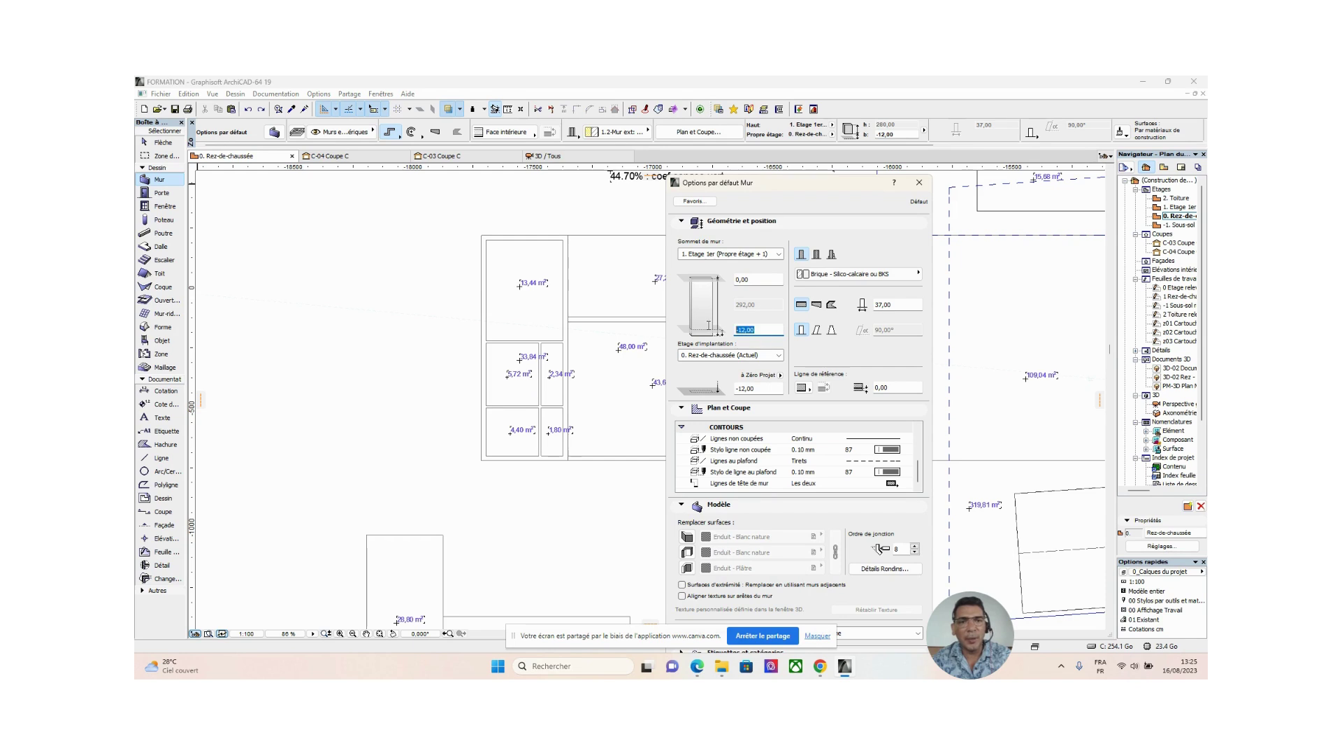
{"action": "type", "text": "0"}
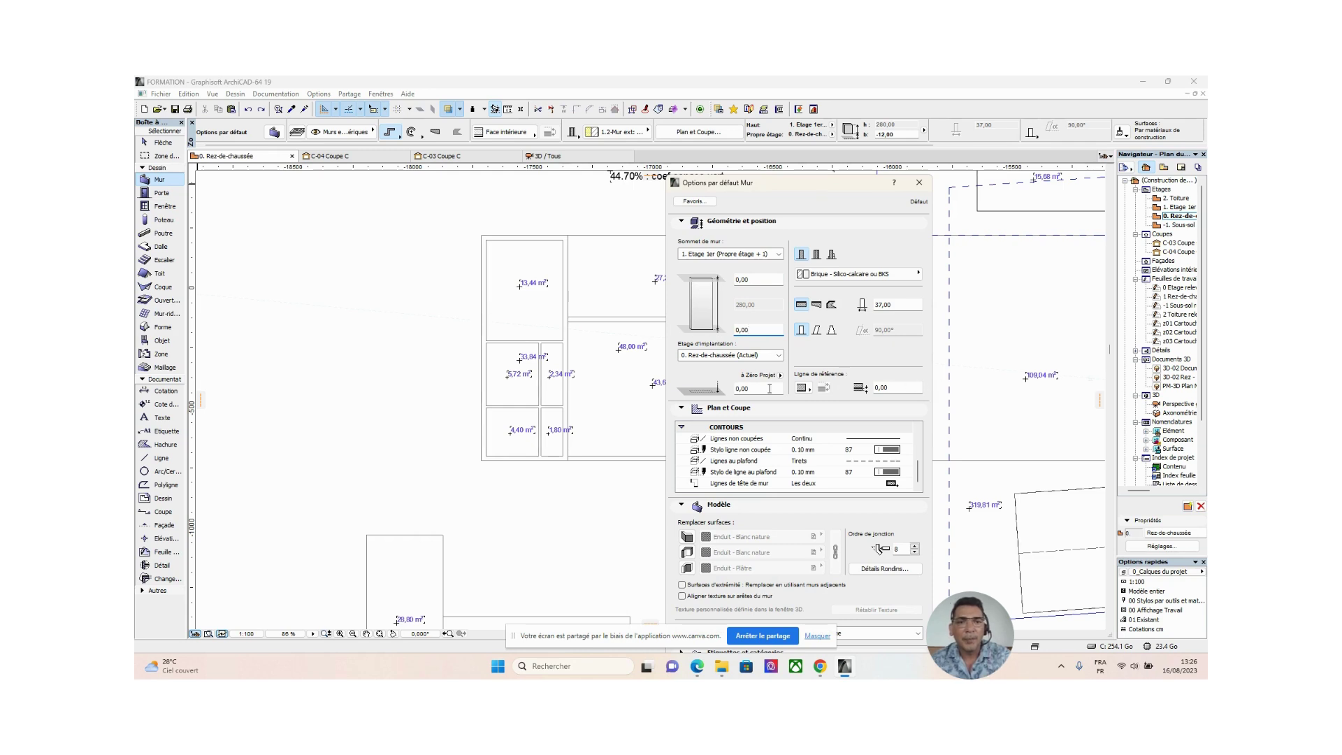
{"action": "left_click_drag", "start_coordinate": [757, 388], "coordinate": [720, 387]}
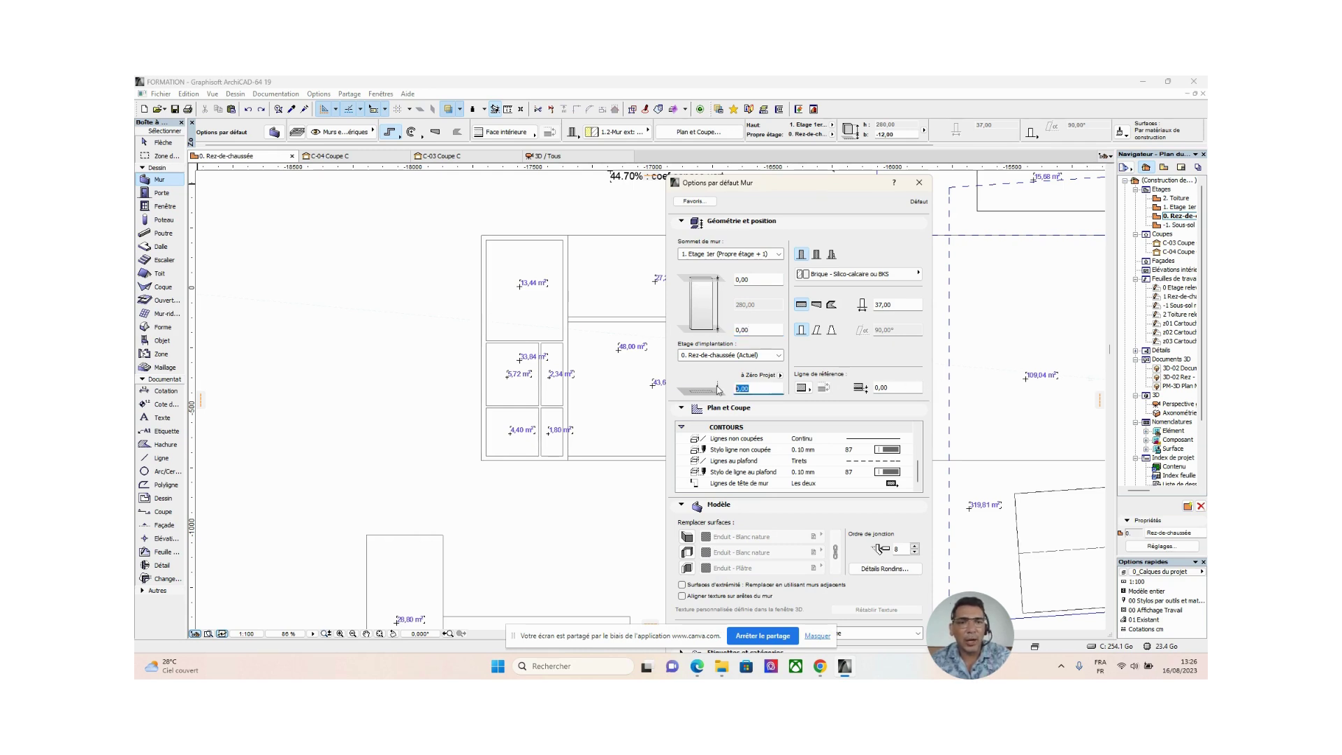
{"action": "left_click", "coordinate": [762, 388]}
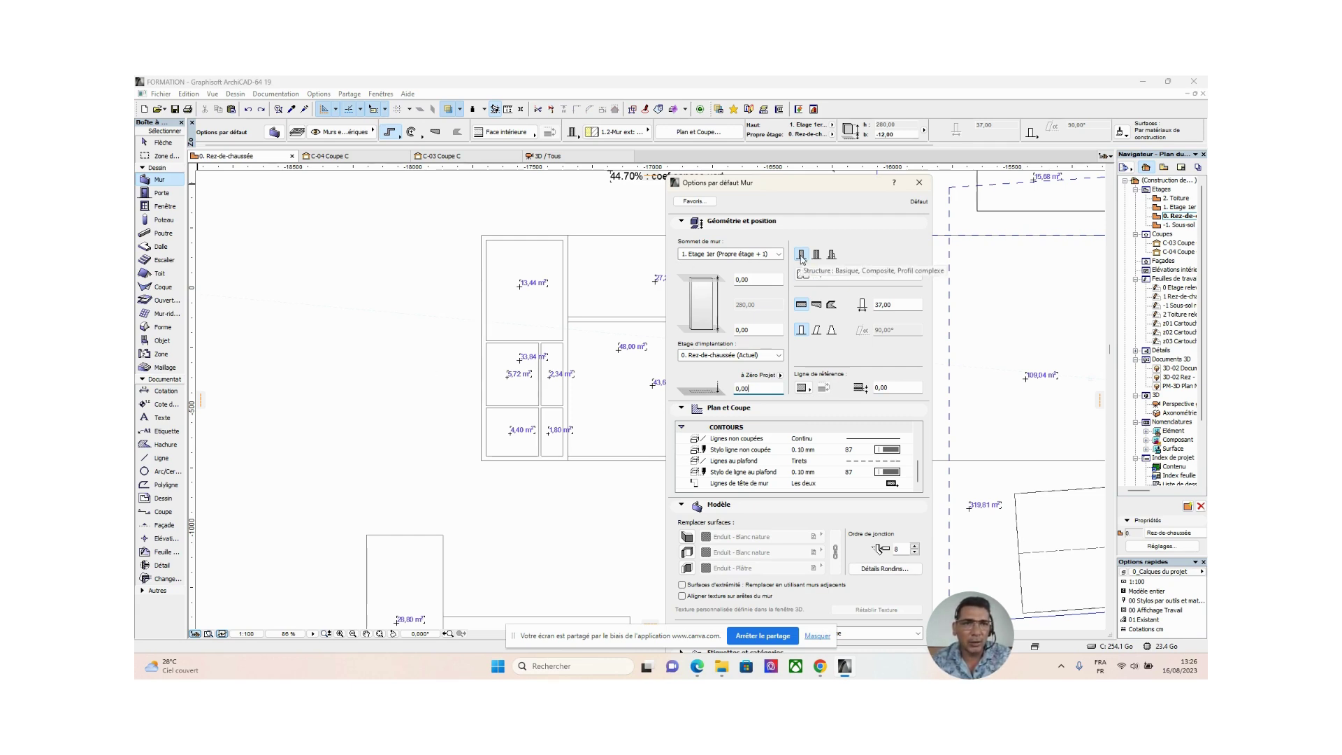
Step: Set the default wall thickness to 20
{"action": "left_click", "coordinate": [906, 305]}
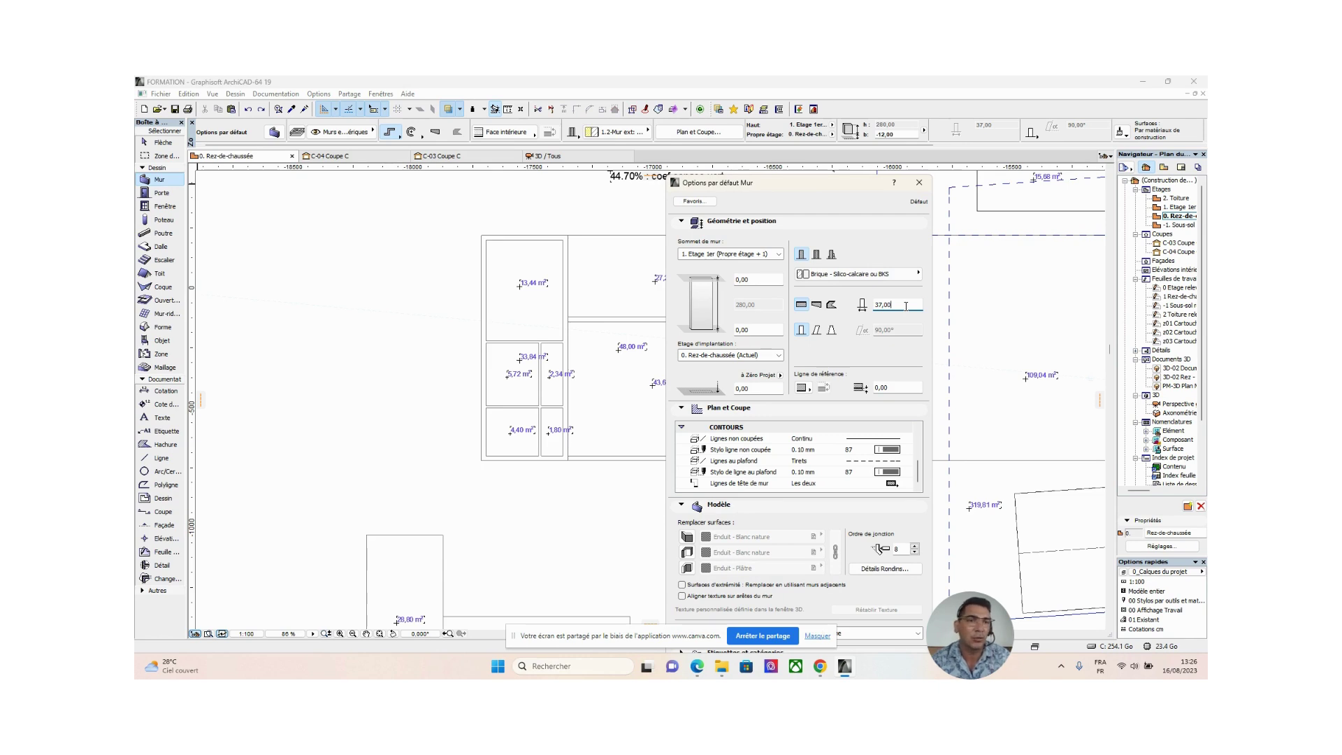
{"action": "double_click", "coordinate": [906, 305]}
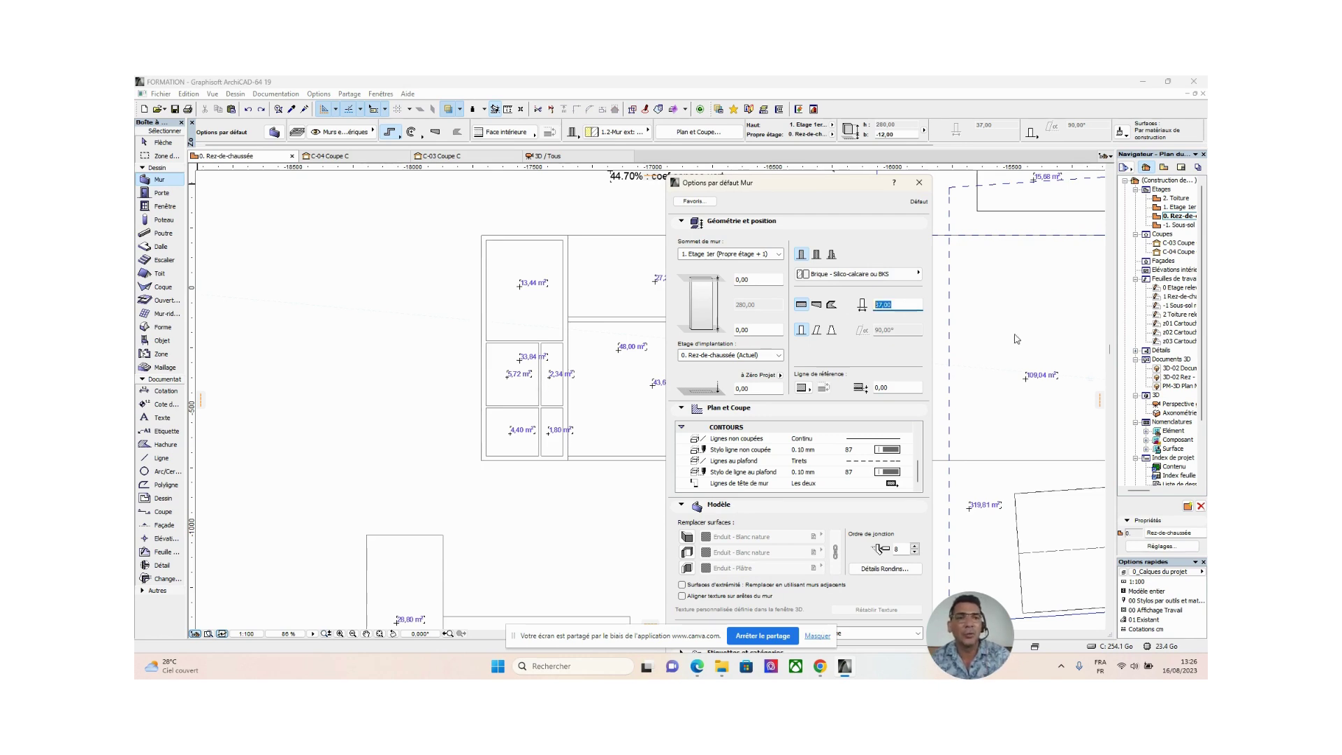
{"action": "type", "text": "20"}
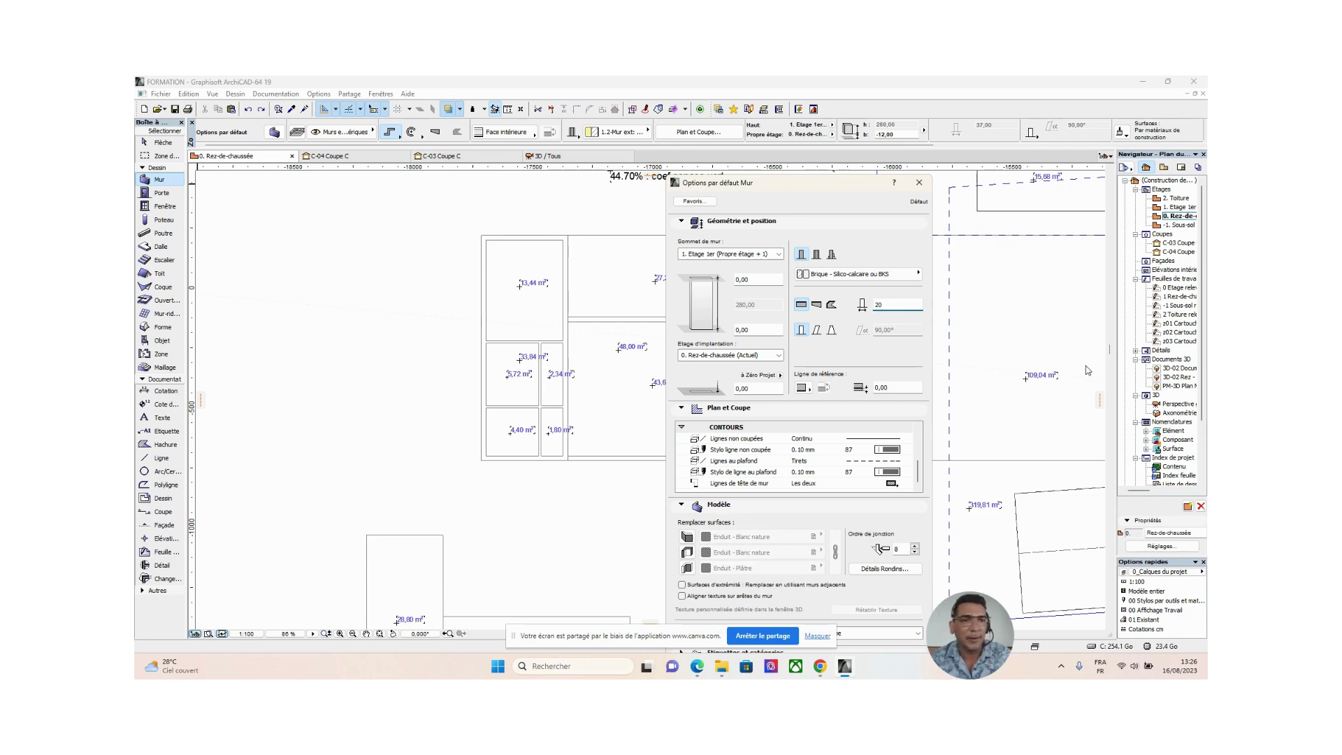
{"action": "key", "text": "Tab"}
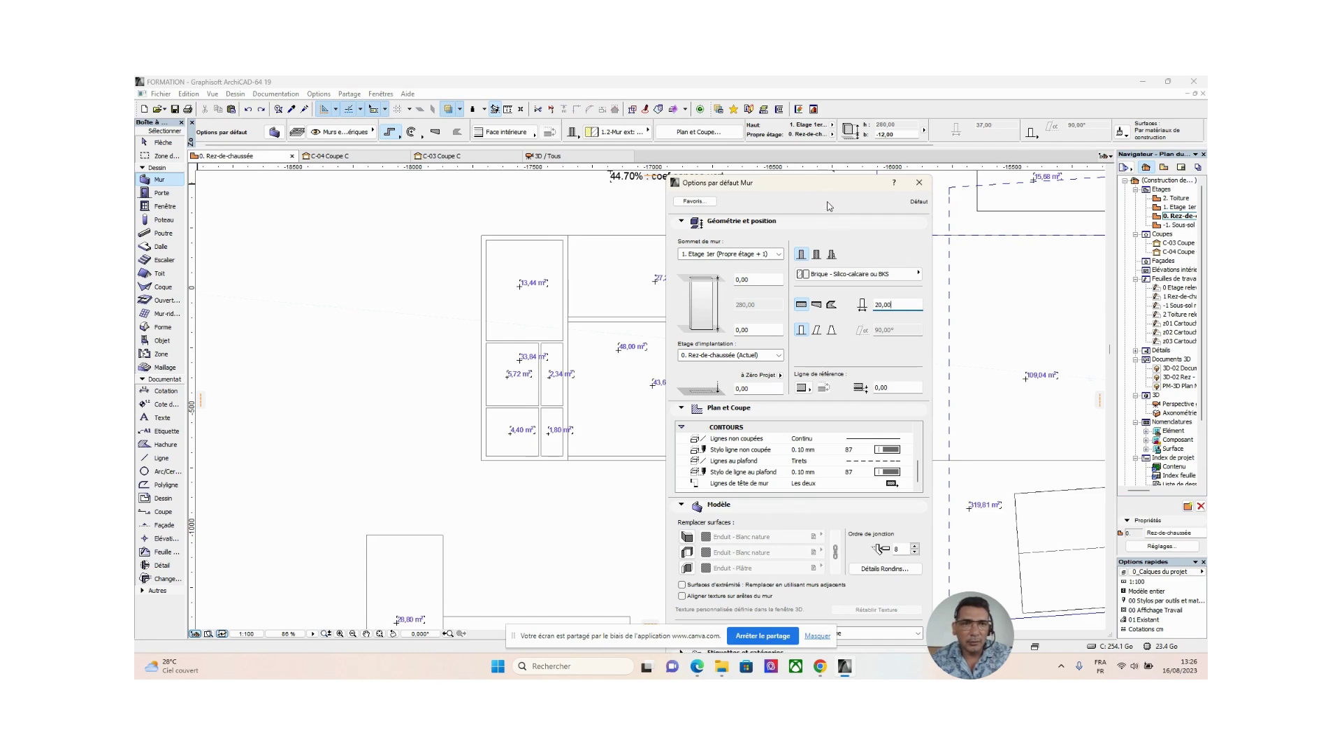
Step: Enable the surface overrides for all three faces of the default wall and link them so they share Enduit - Blanc nature
{"action": "left_click_drag", "start_coordinate": [827, 184], "coordinate": [815, 103]}
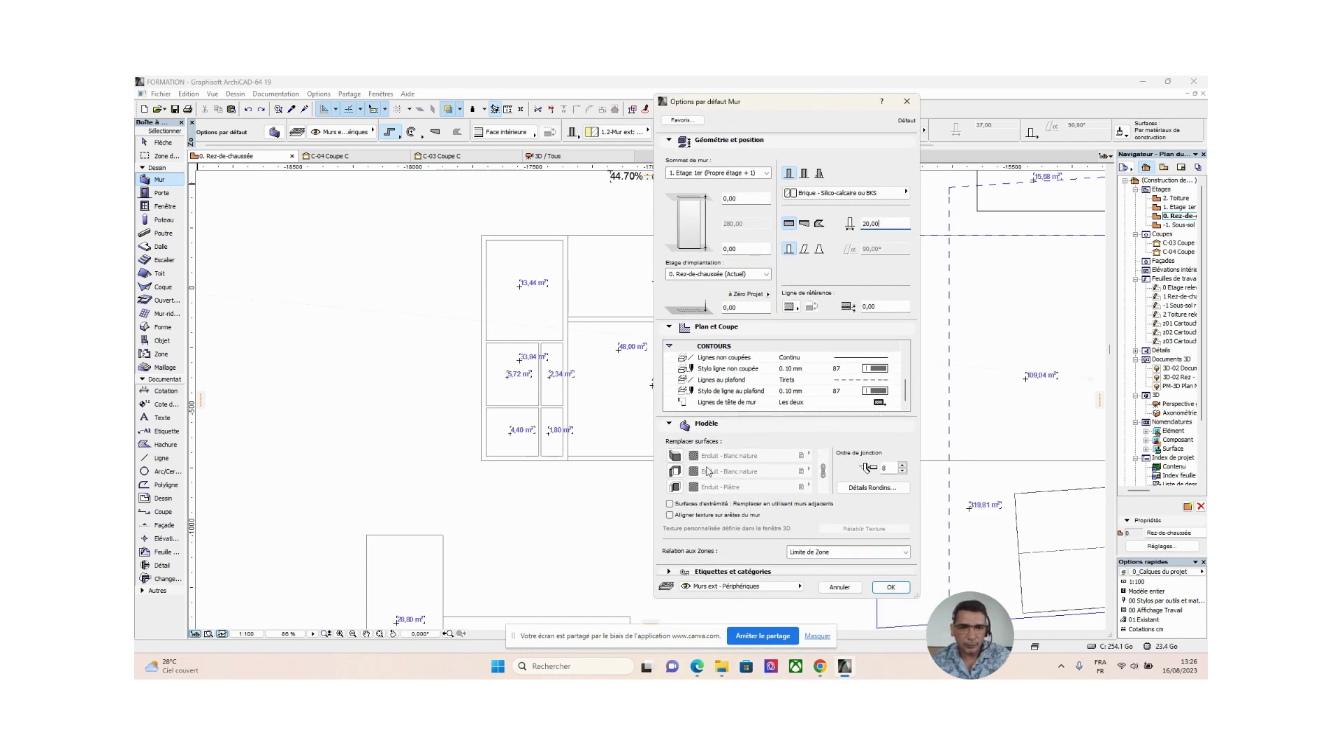
{"action": "left_click", "coordinate": [675, 455]}
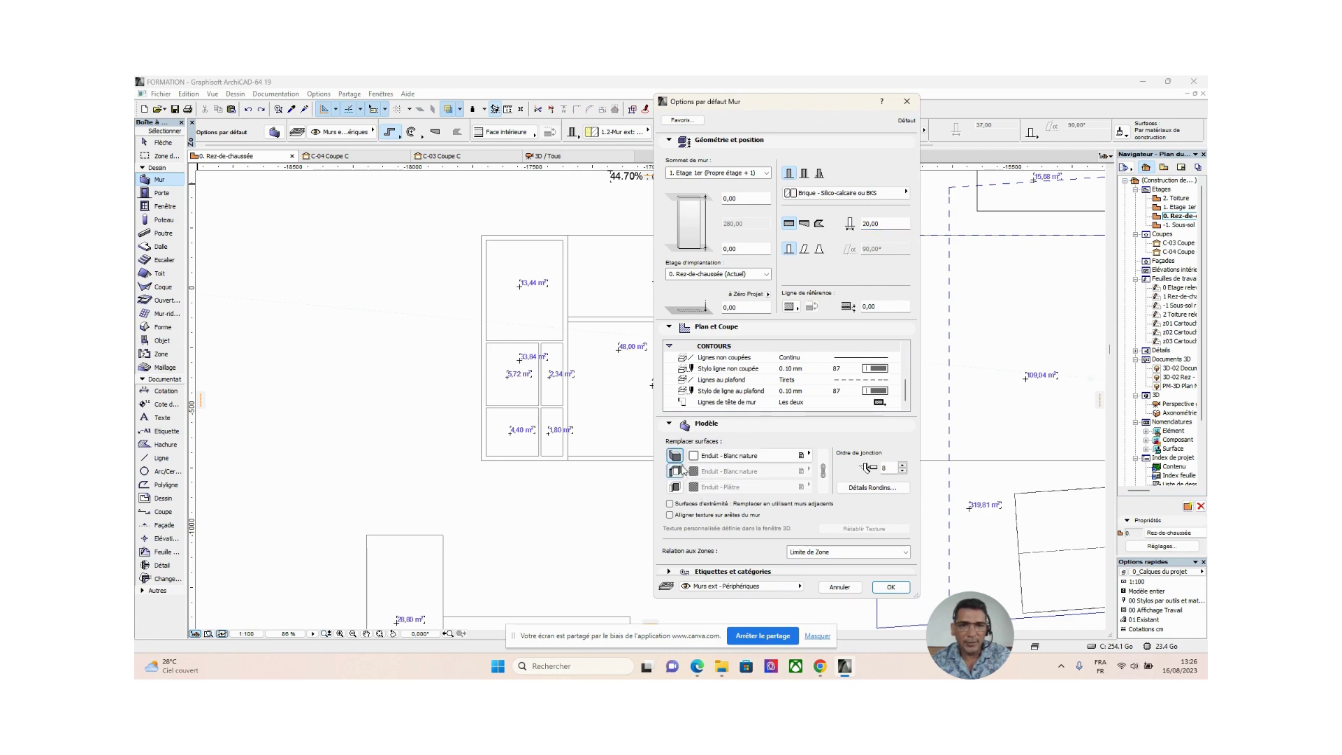
{"action": "left_click", "coordinate": [676, 458]}
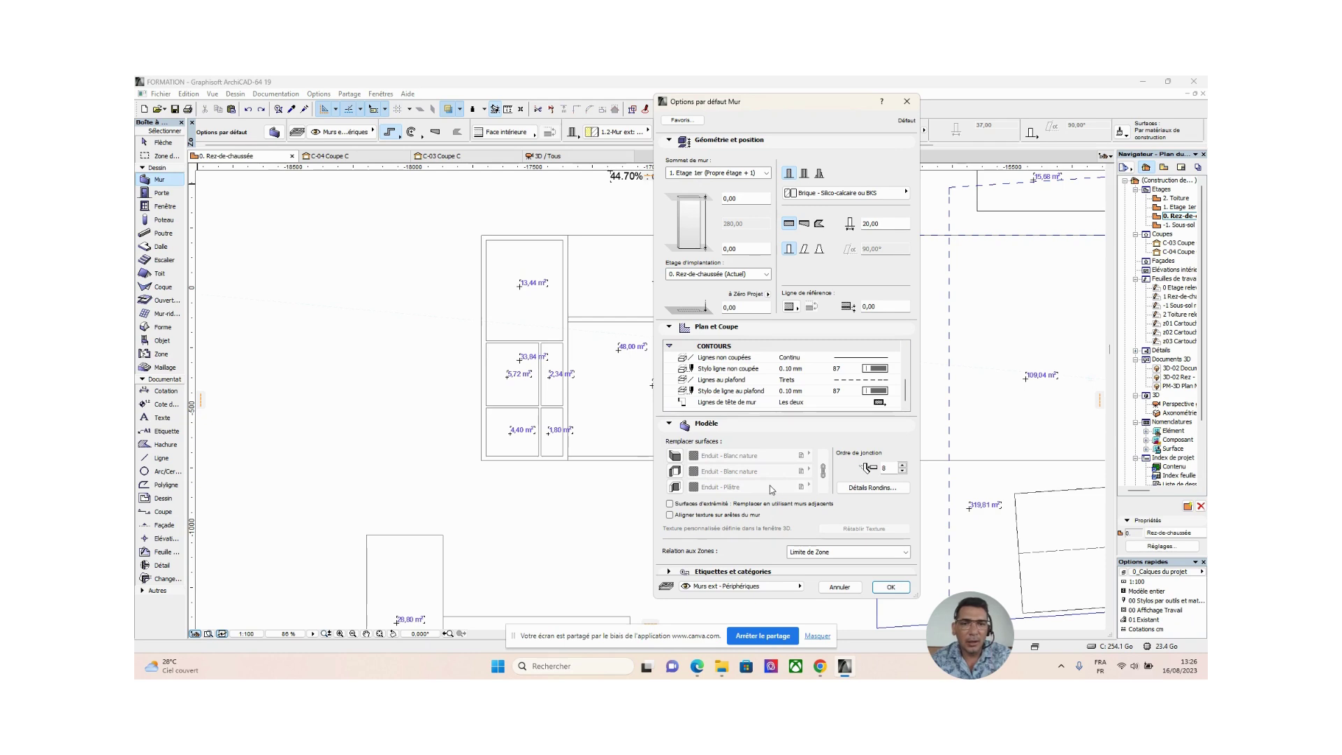
{"action": "left_click", "coordinate": [675, 455]}
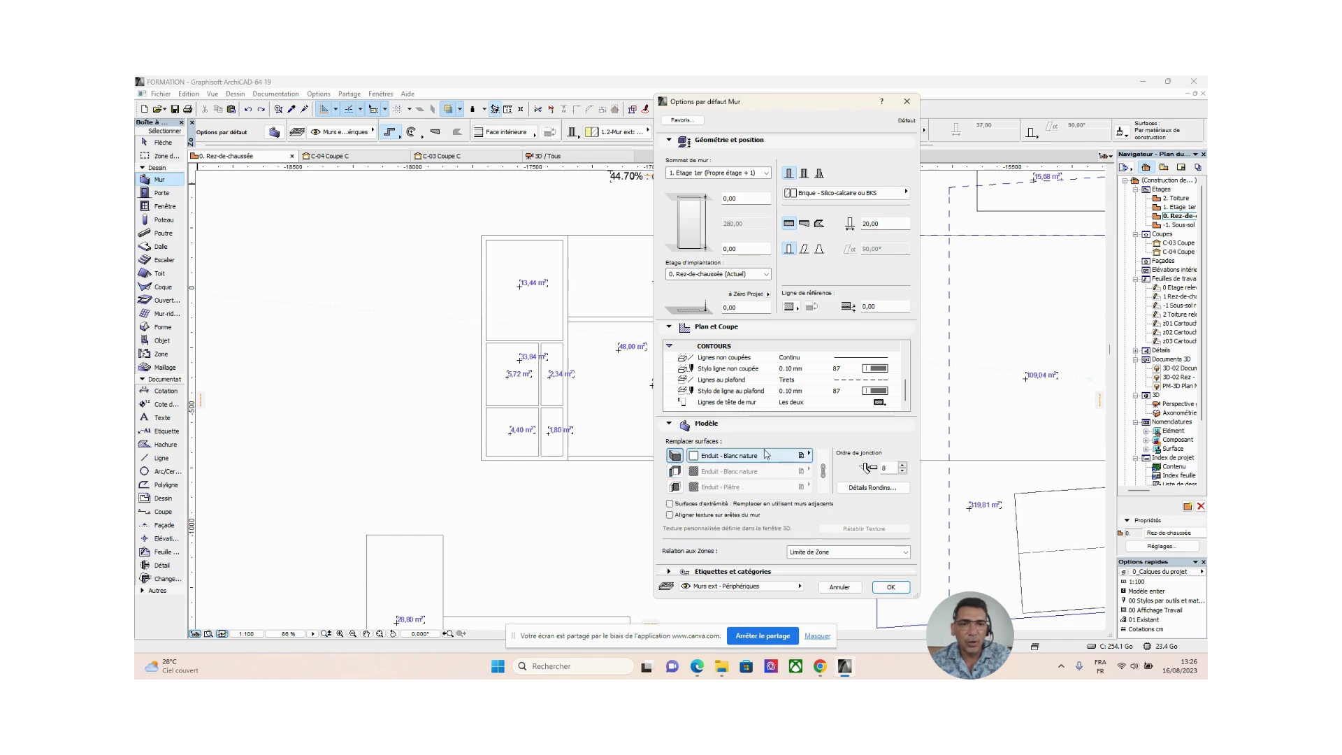
{"action": "left_click", "coordinate": [676, 471]}
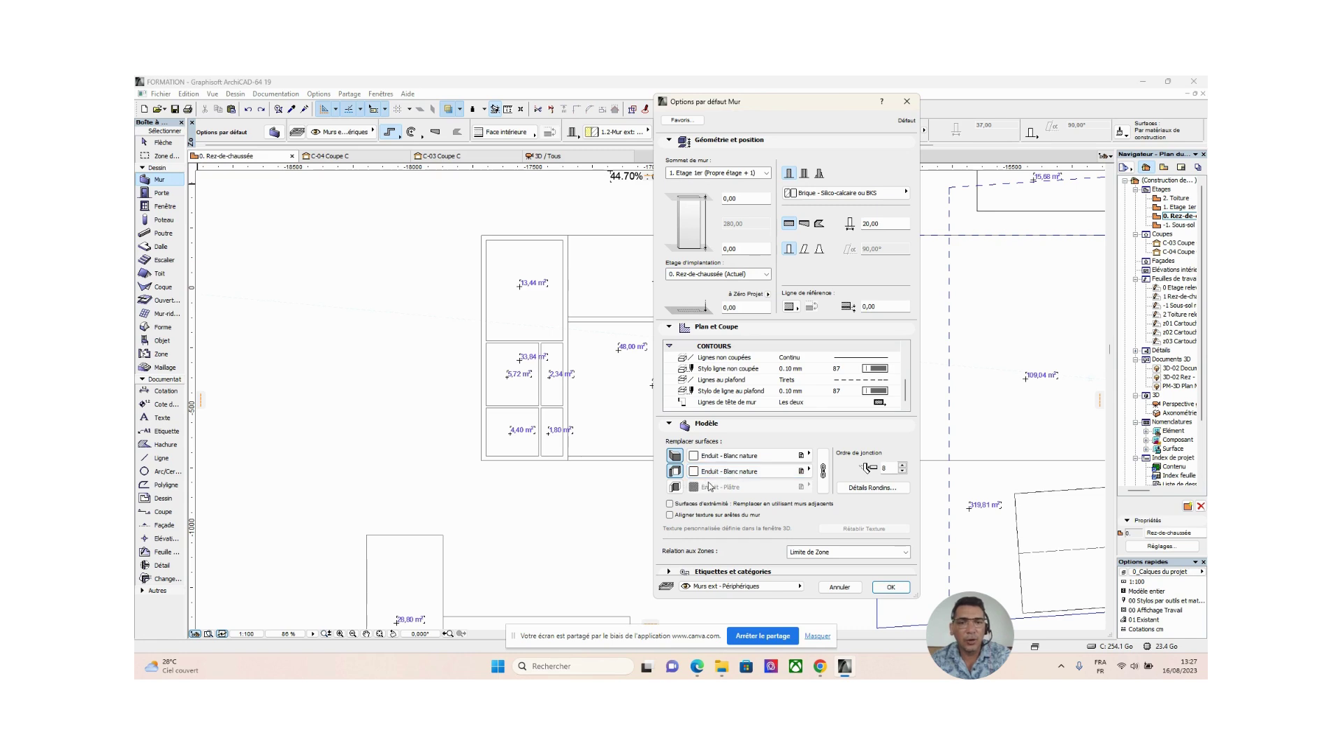
{"action": "left_click", "coordinate": [675, 487]}
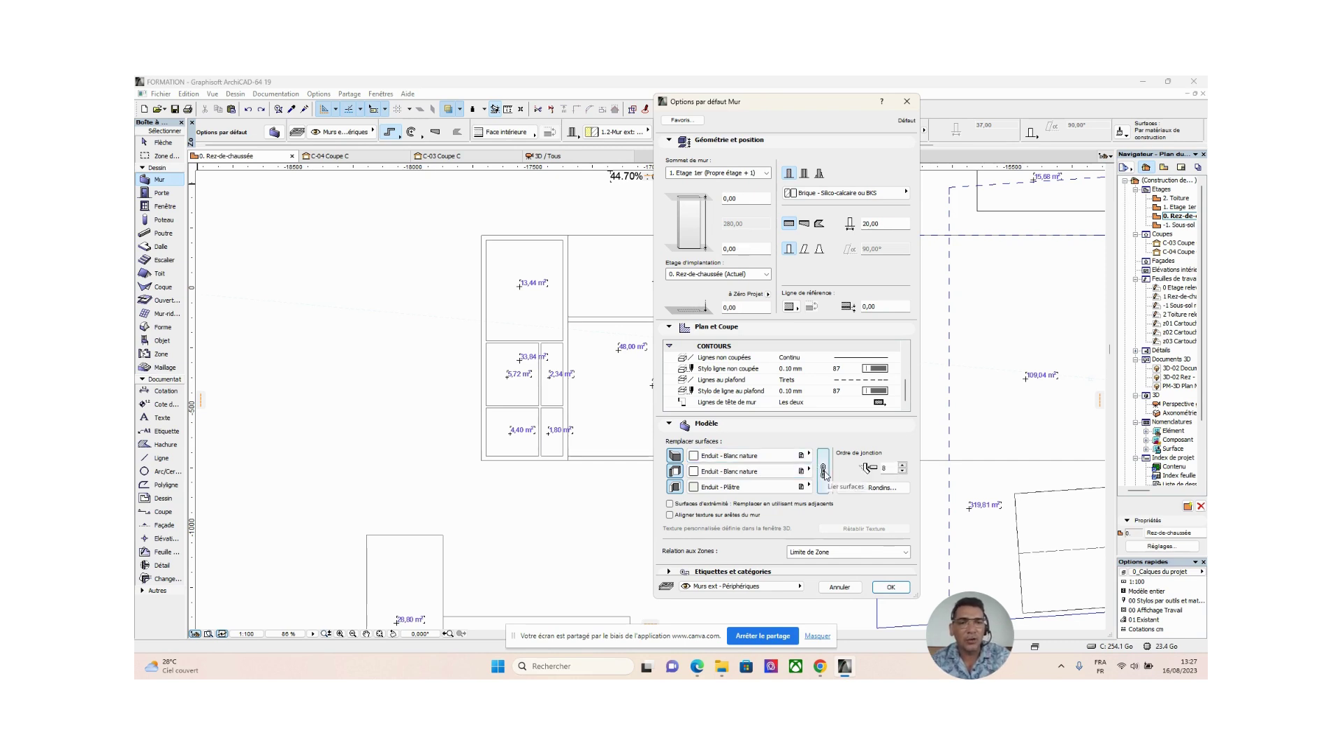
{"action": "left_click", "coordinate": [824, 471]}
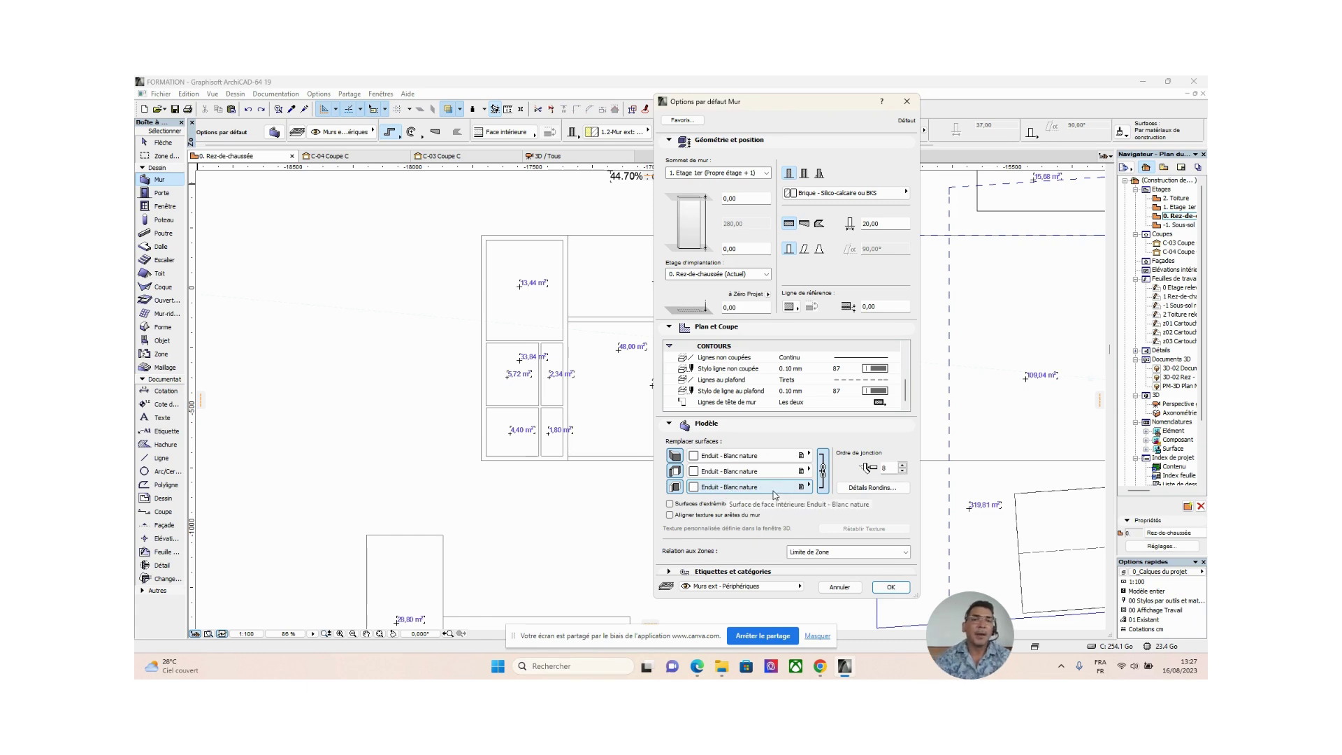
Step: Browse the available surface materials for the linked wall override without choosing another one
{"action": "left_click", "coordinate": [752, 458]}
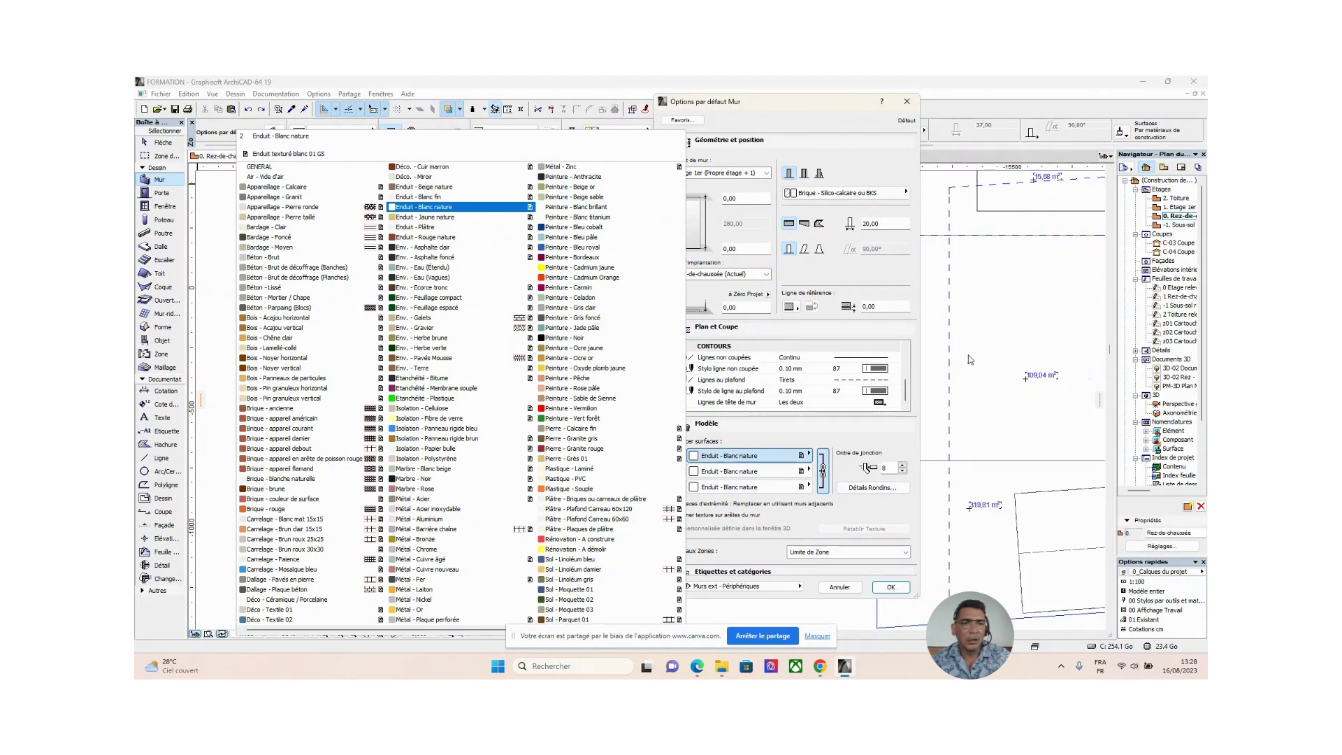
{"action": "left_click", "coordinate": [974, 314]}
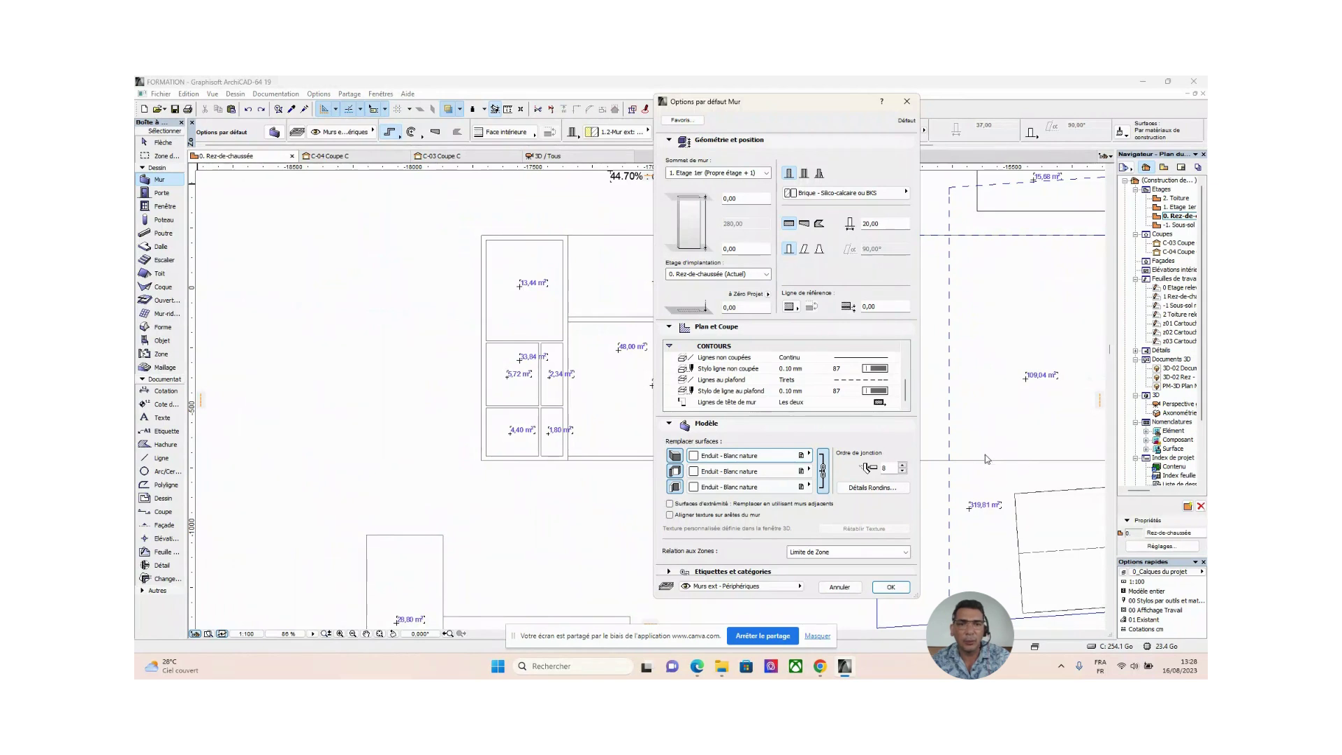
{"action": "left_click", "coordinate": [759, 461]}
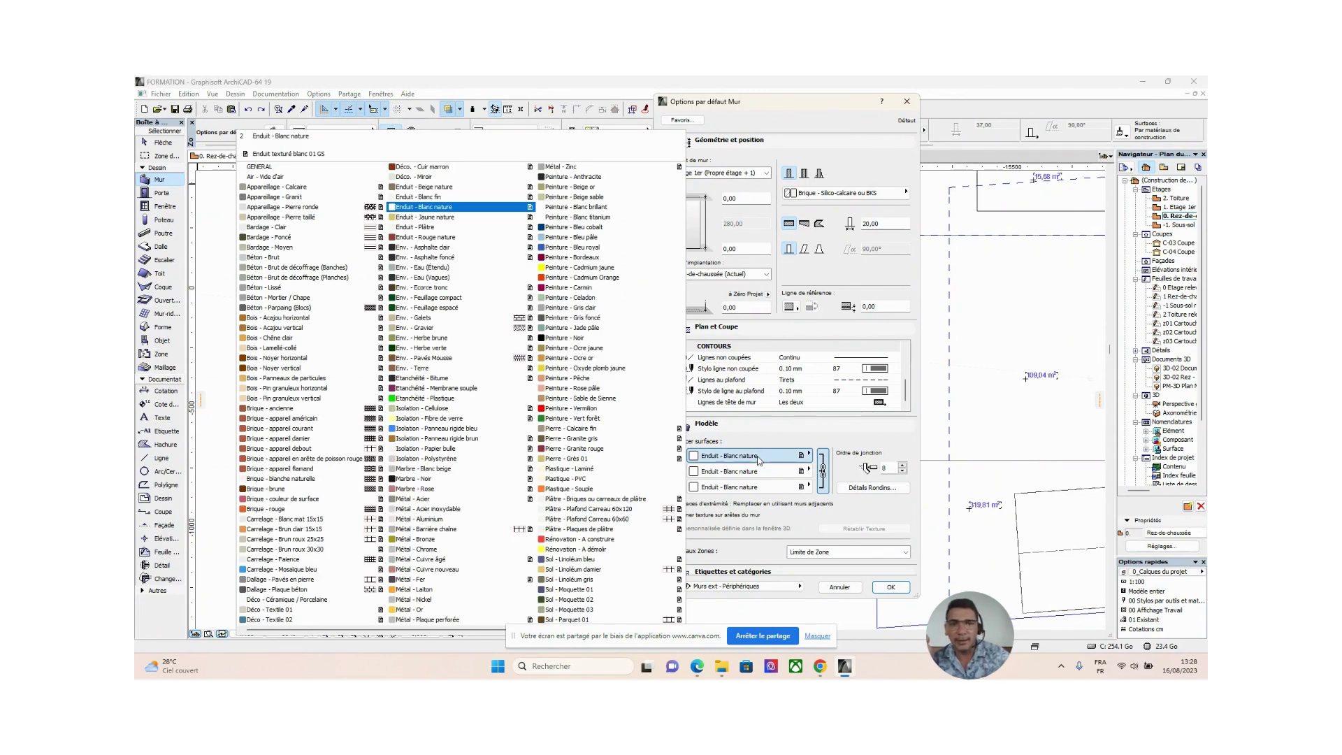
{"action": "left_click", "coordinate": [759, 460]}
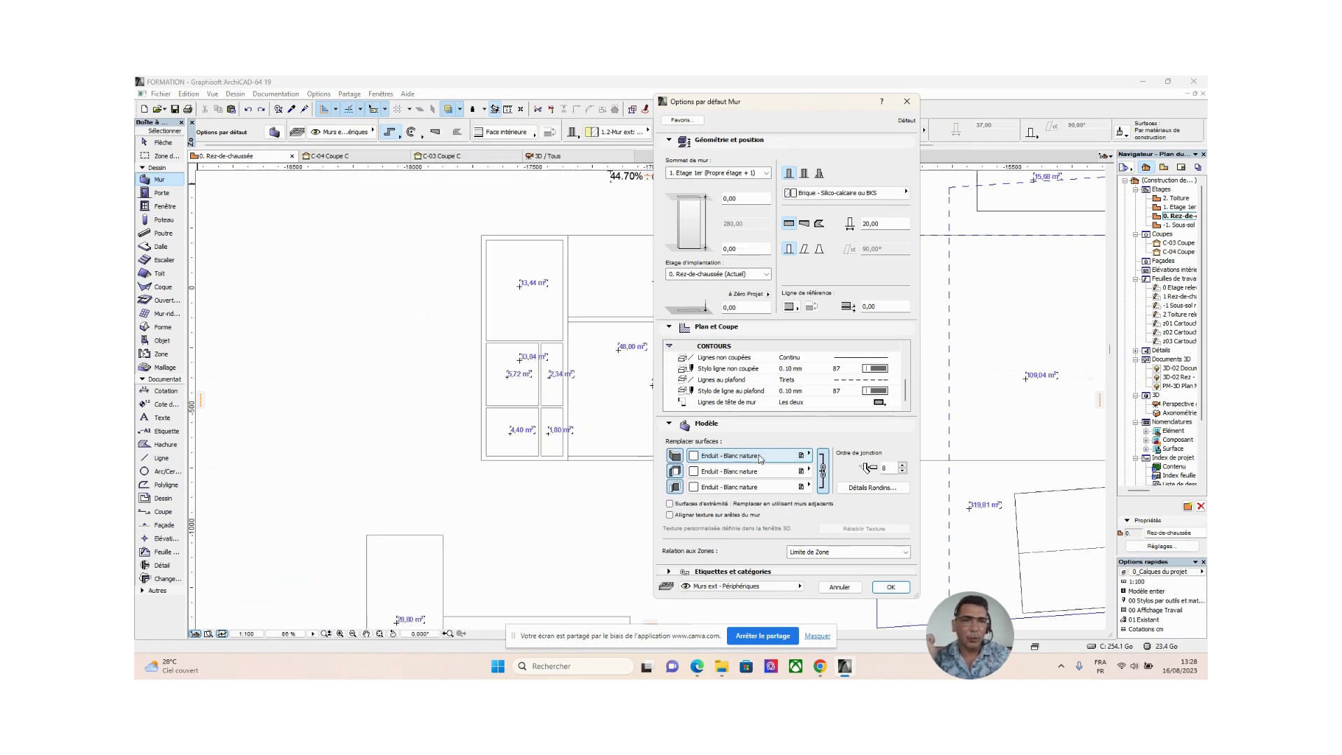
Step: Check the default wall's elevation to project zero and its thickness, and accept the wall settings
{"action": "left_click", "coordinate": [893, 587]}
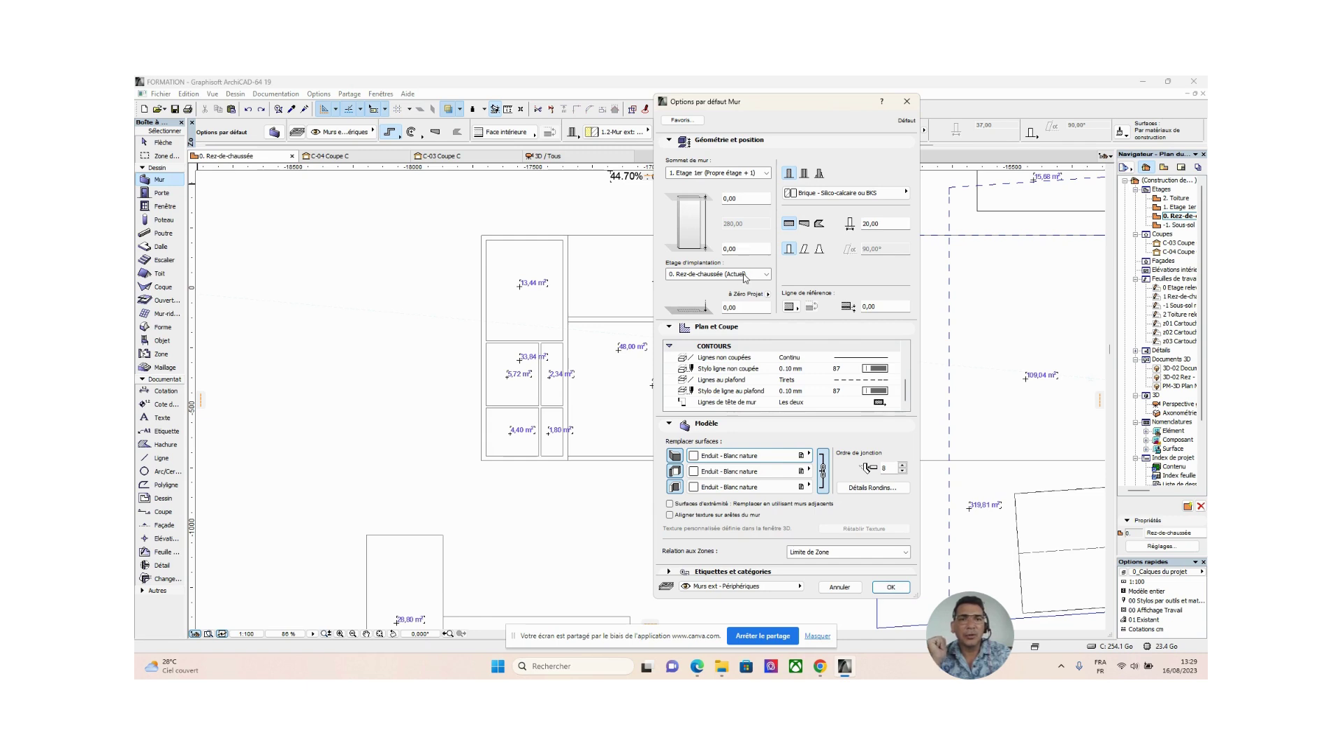
{"action": "left_click", "coordinate": [744, 308]}
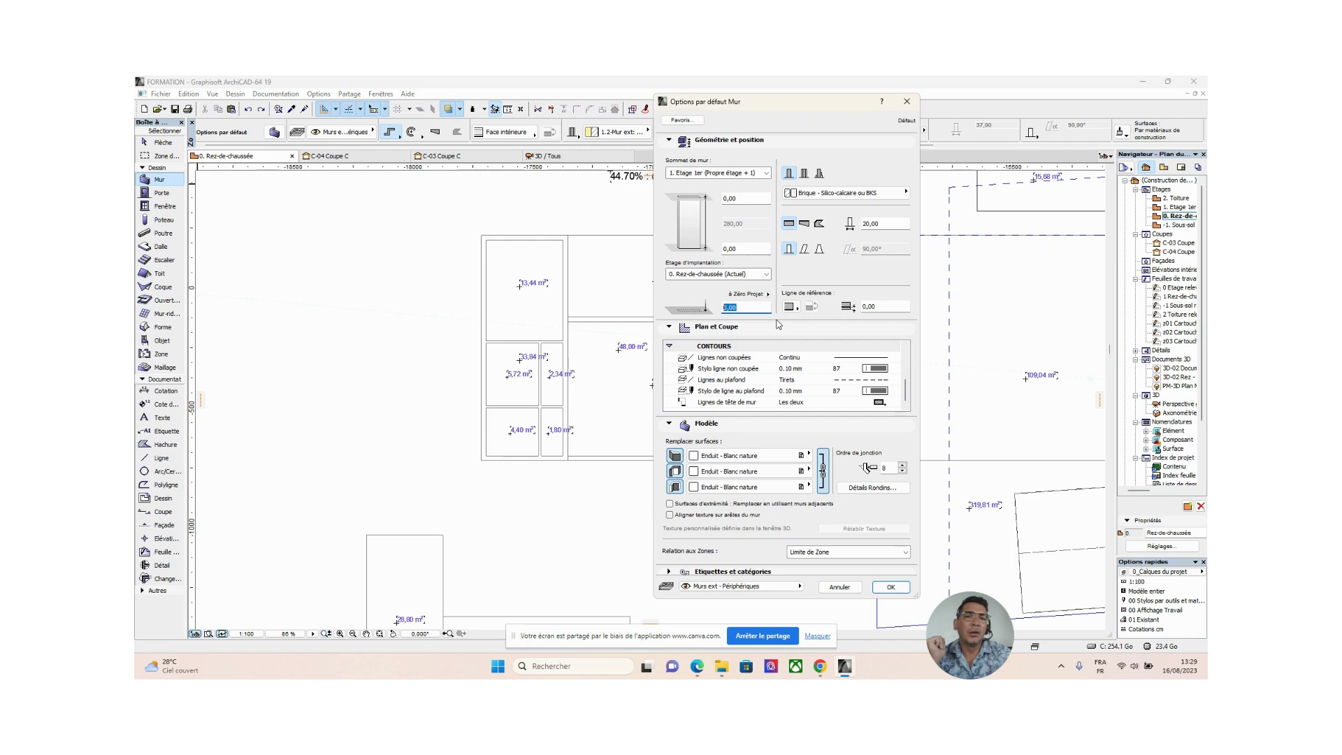
{"action": "left_click", "coordinate": [882, 223]}
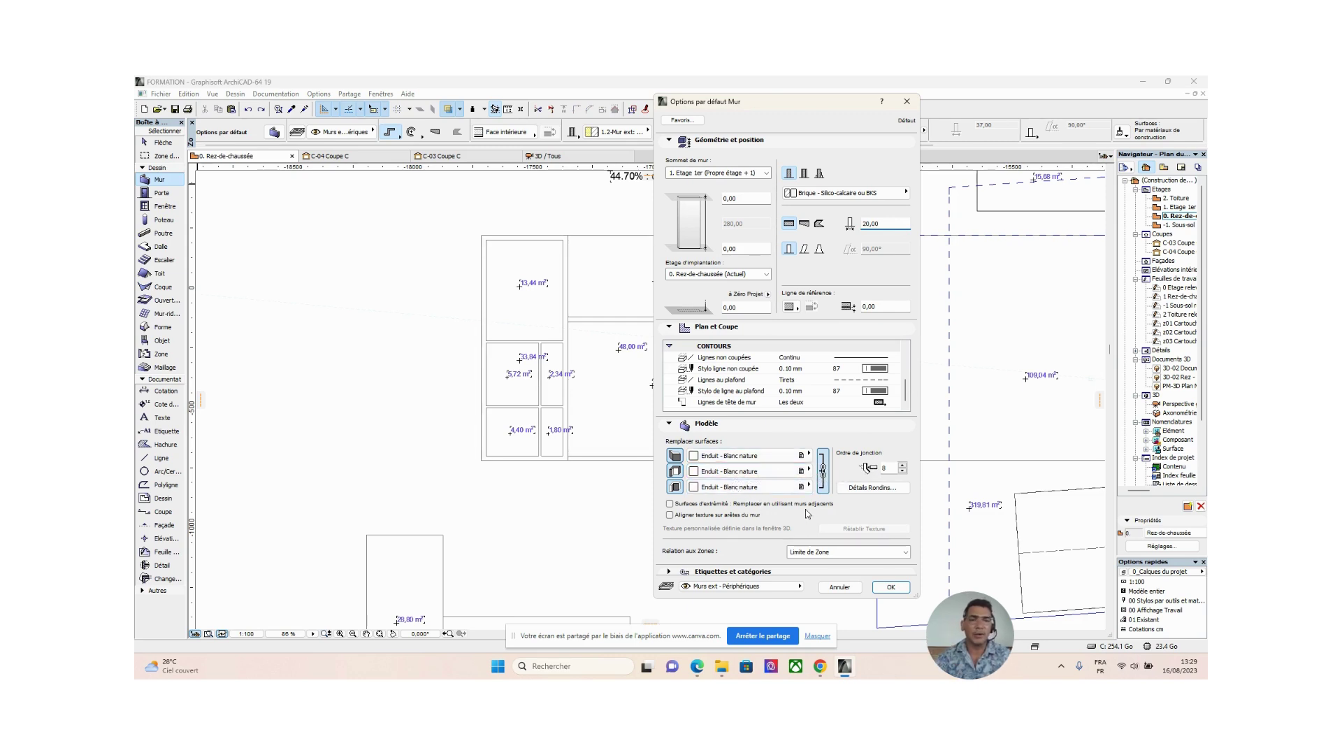
{"action": "left_click", "coordinate": [887, 587]}
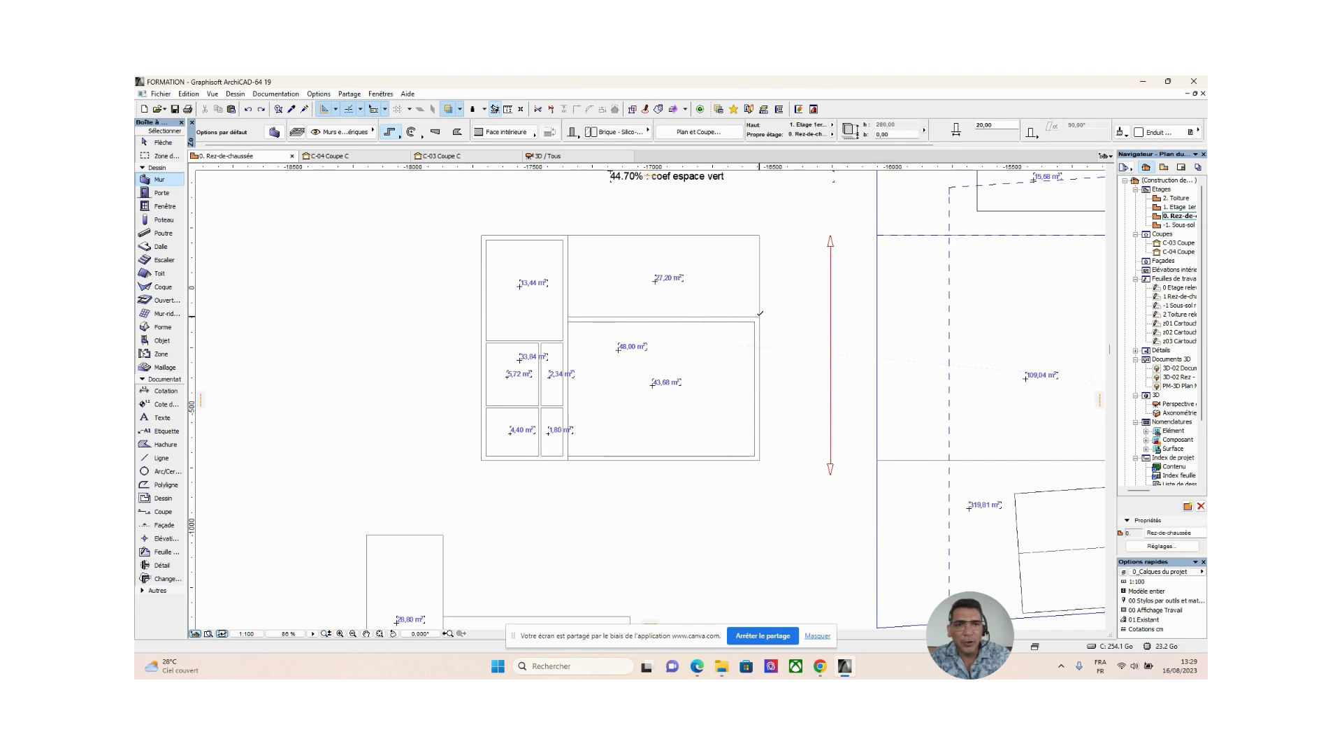
{"action": "left_click", "coordinate": [760, 316]}
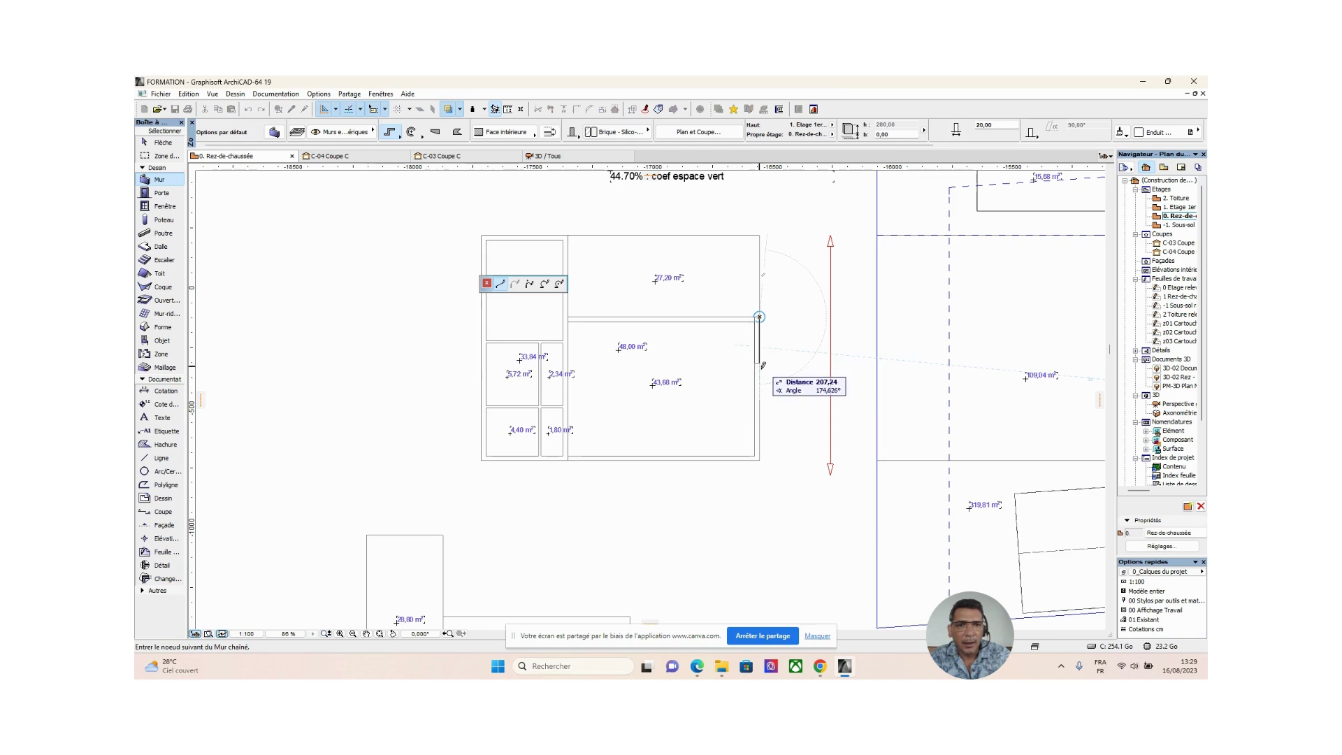
{"action": "left_click", "coordinate": [759, 315]}
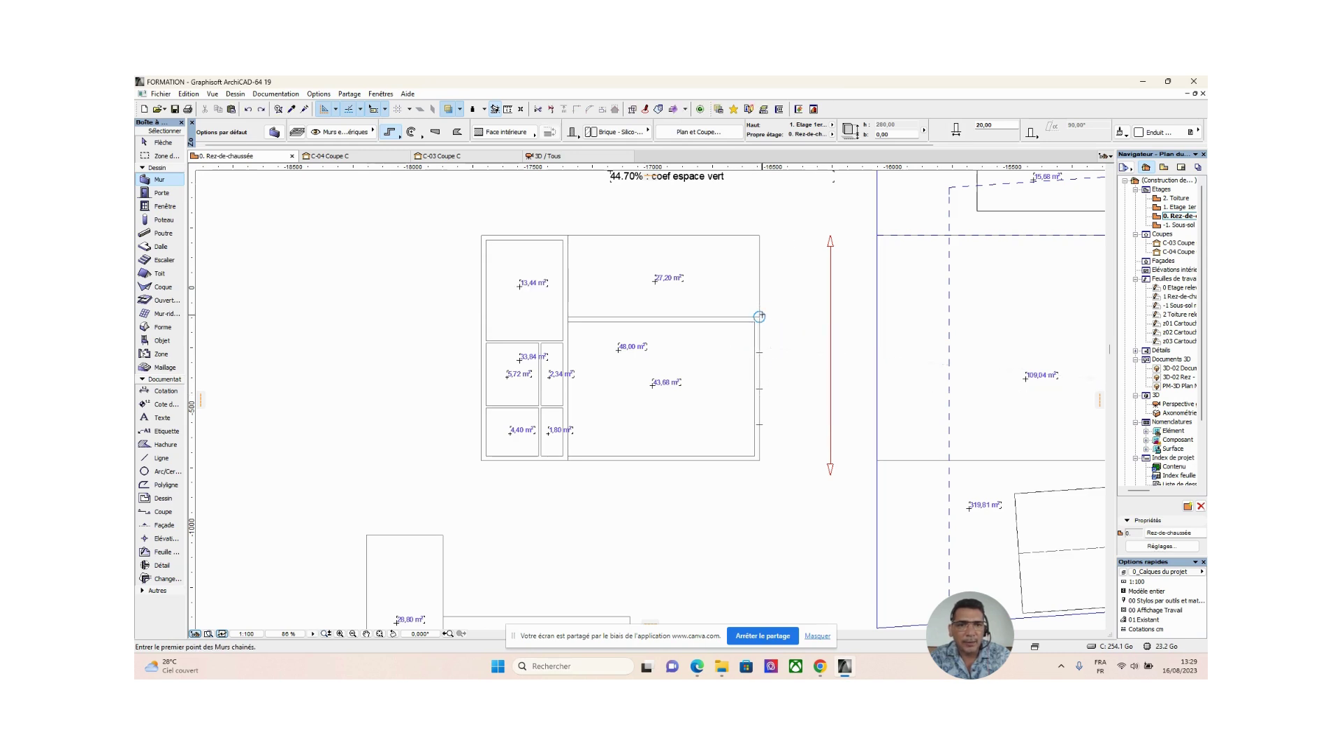
{"action": "left_click", "coordinate": [759, 316]}
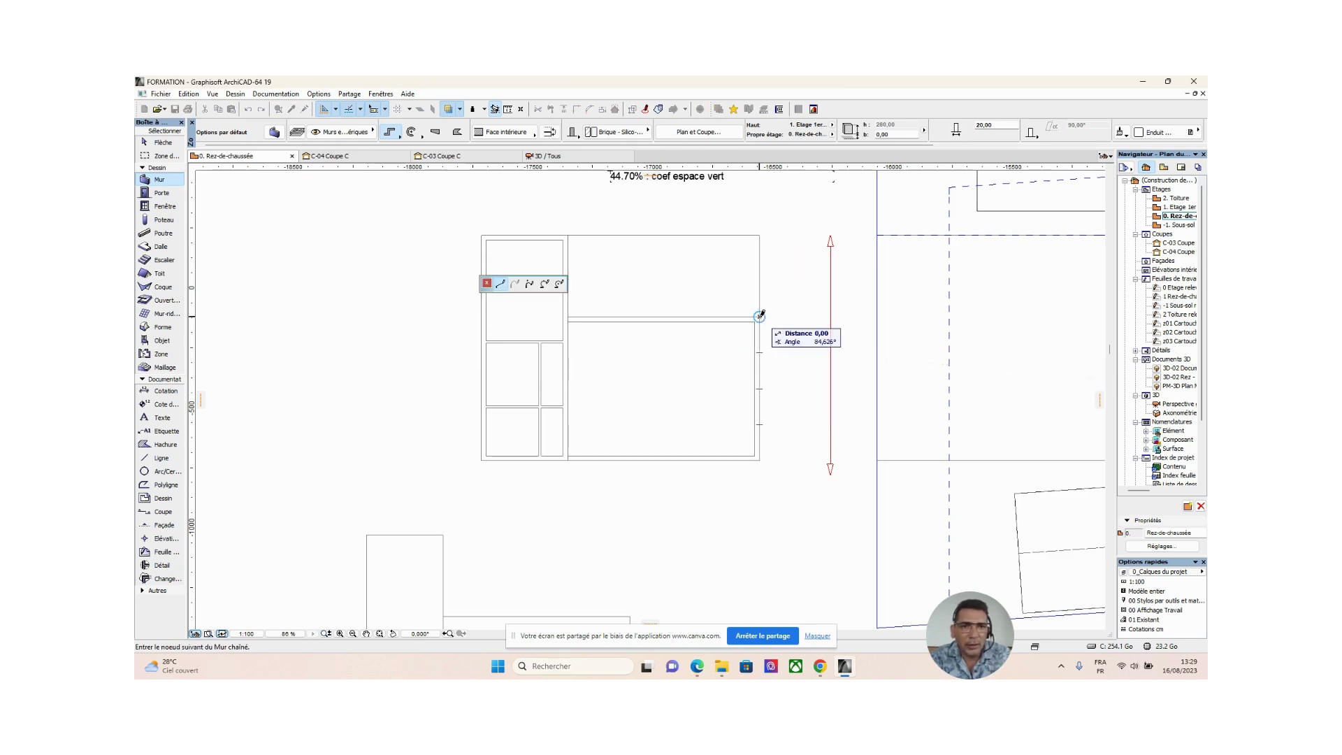
{"action": "key", "text": "Escape"}
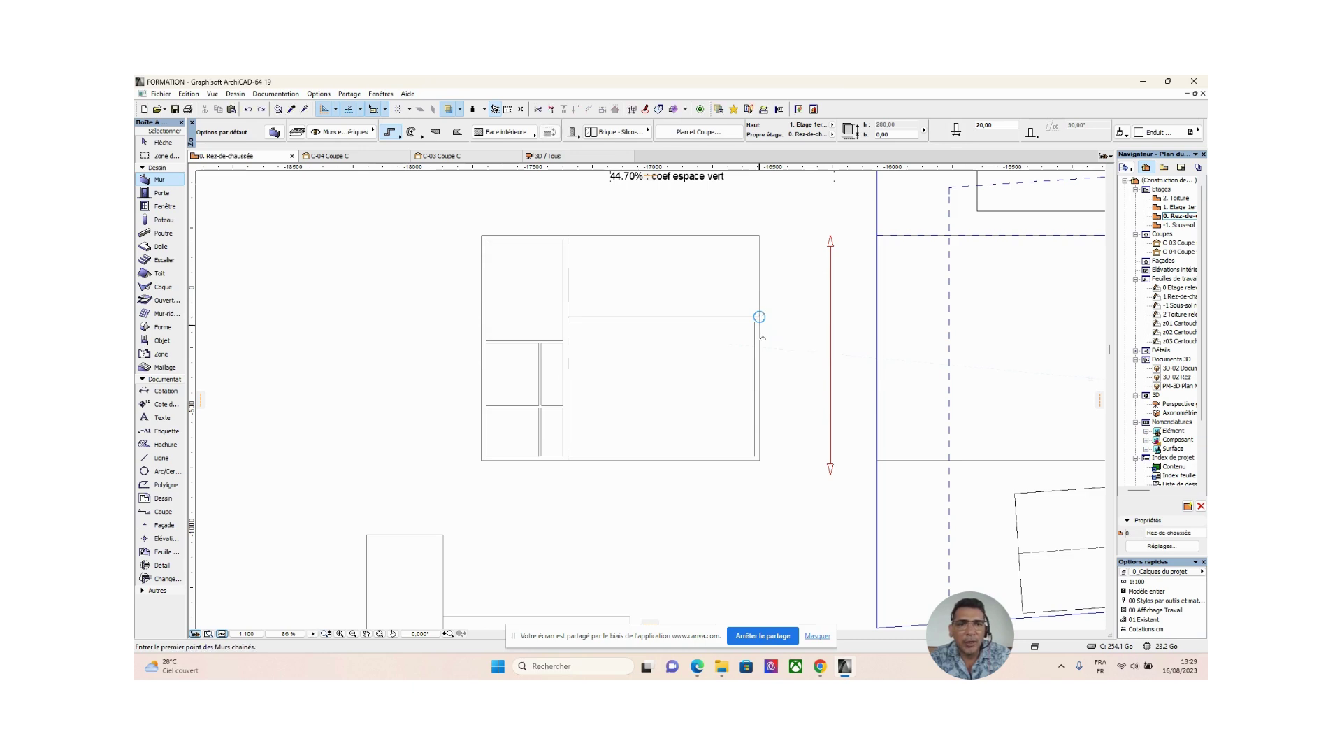
Step: Start a chained wall on the house outline, at the east end of the partition between the 27,20 m² and 43,68 m² rooms
{"action": "scroll", "coordinate": [760, 316], "scroll_direction": "down", "scroll_amount": 4}
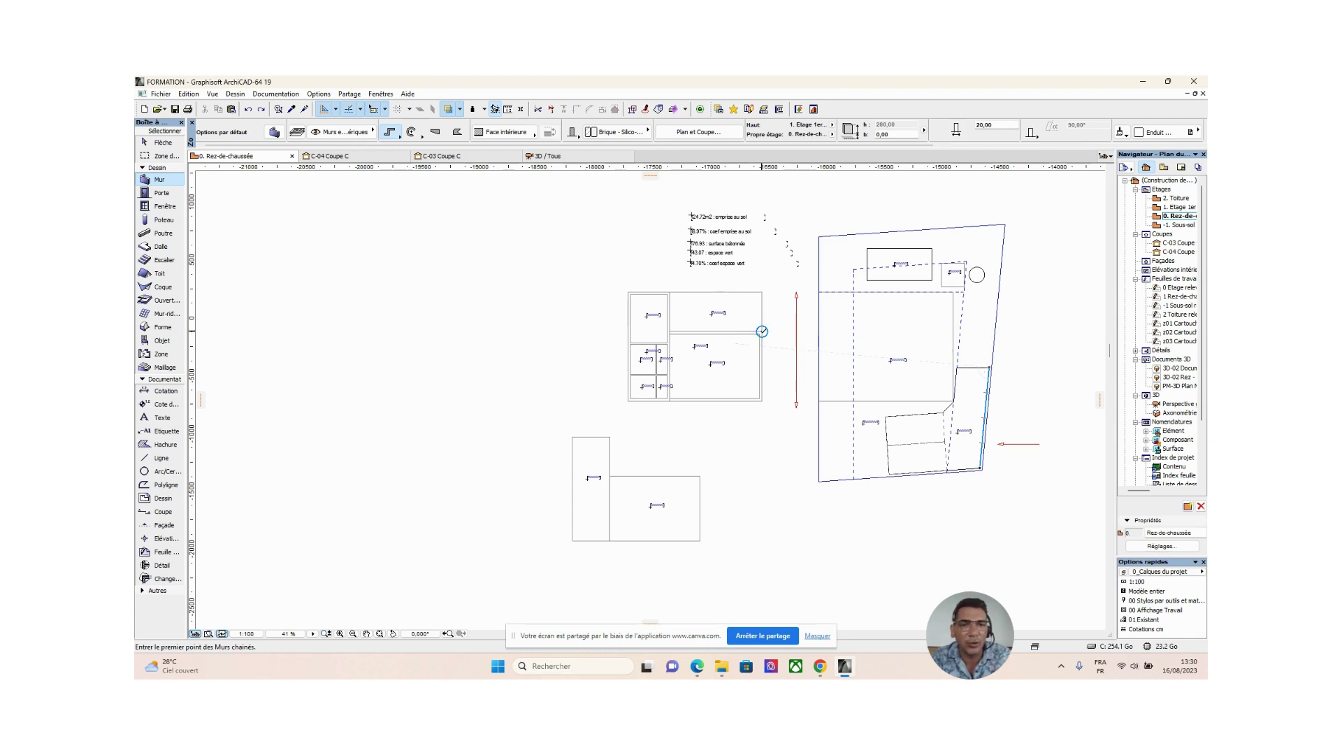
{"action": "scroll", "coordinate": [761, 332], "scroll_direction": "up", "scroll_amount": 5}
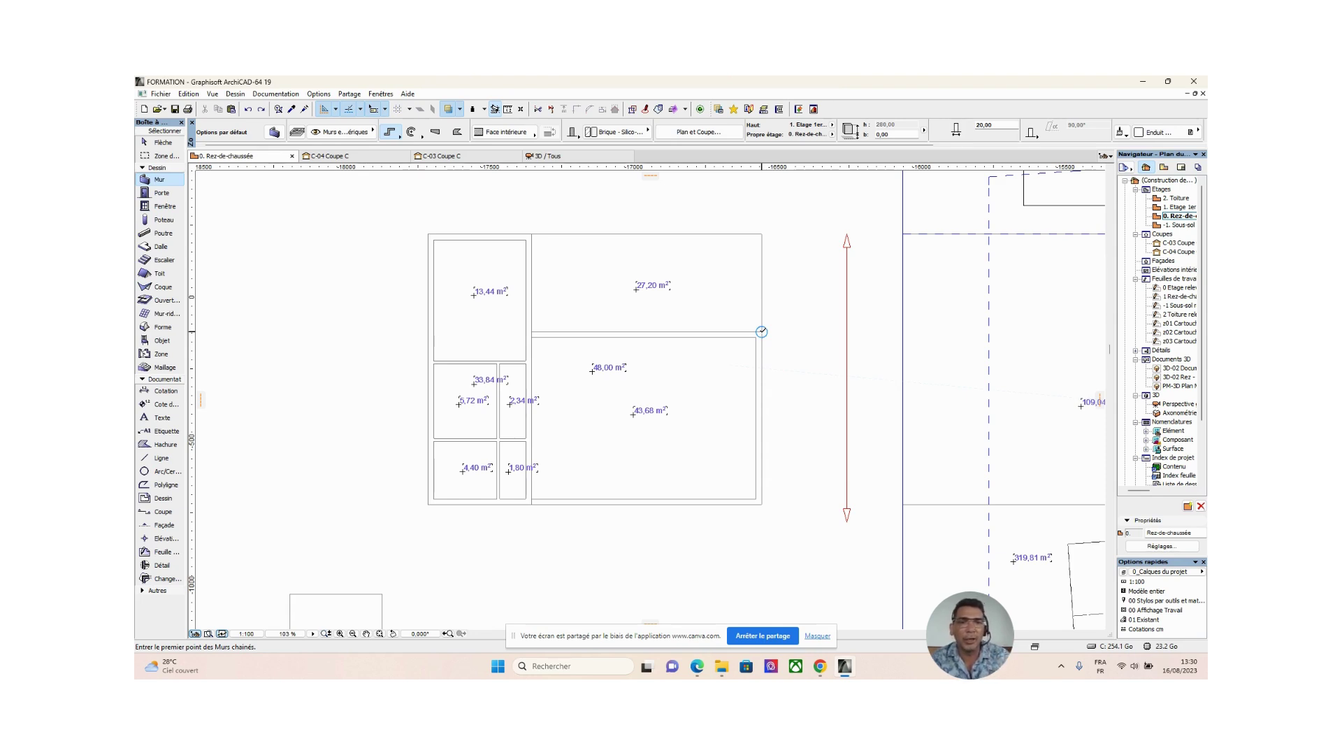
{"action": "left_click", "coordinate": [761, 331]}
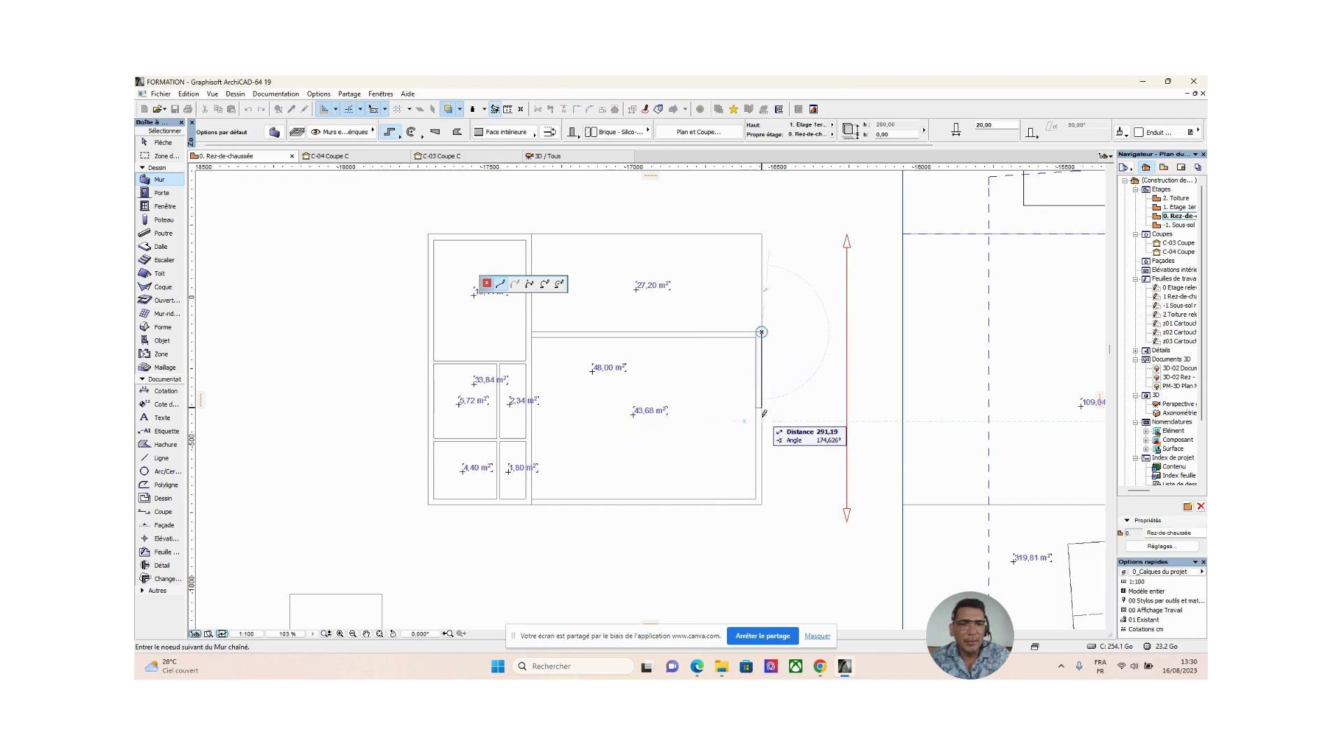
{"action": "left_click", "coordinate": [762, 502]}
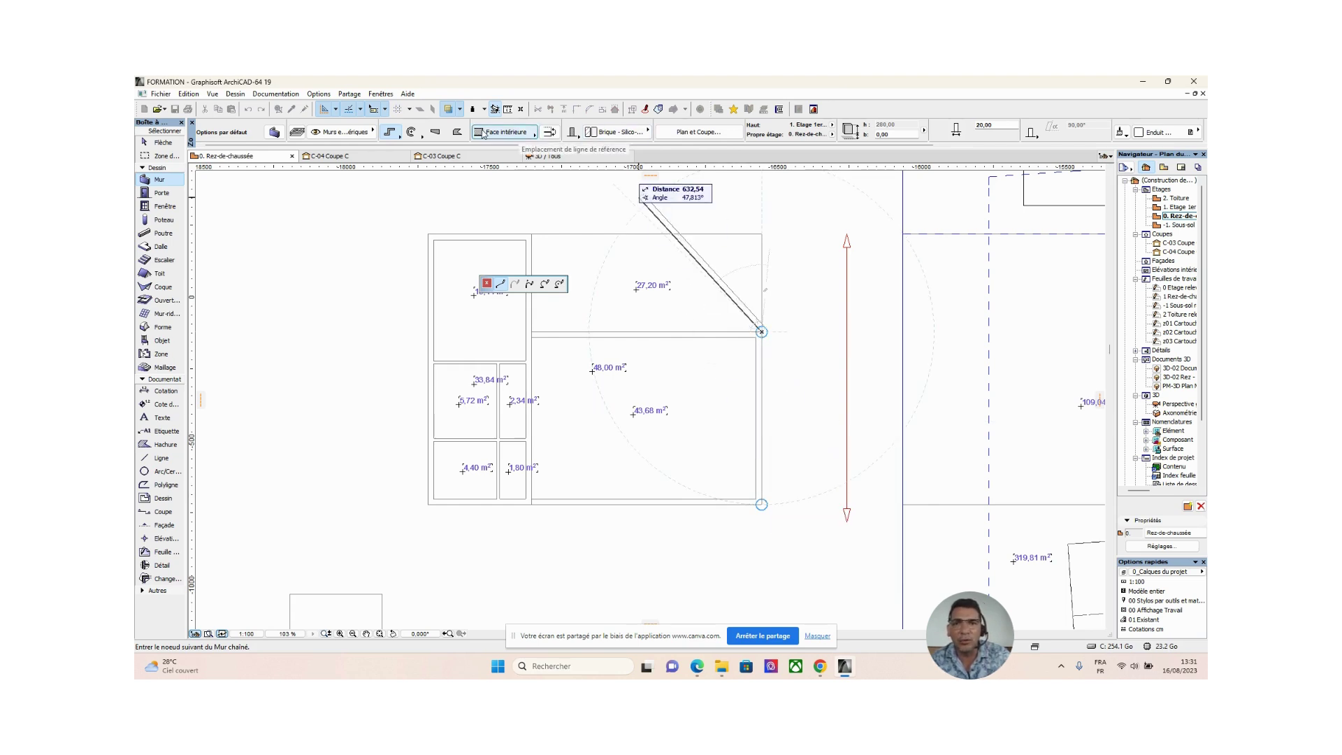
Step: Try the exterior face and the centre as the reference line of the wall being drawn
{"action": "left_click", "coordinate": [522, 134]}
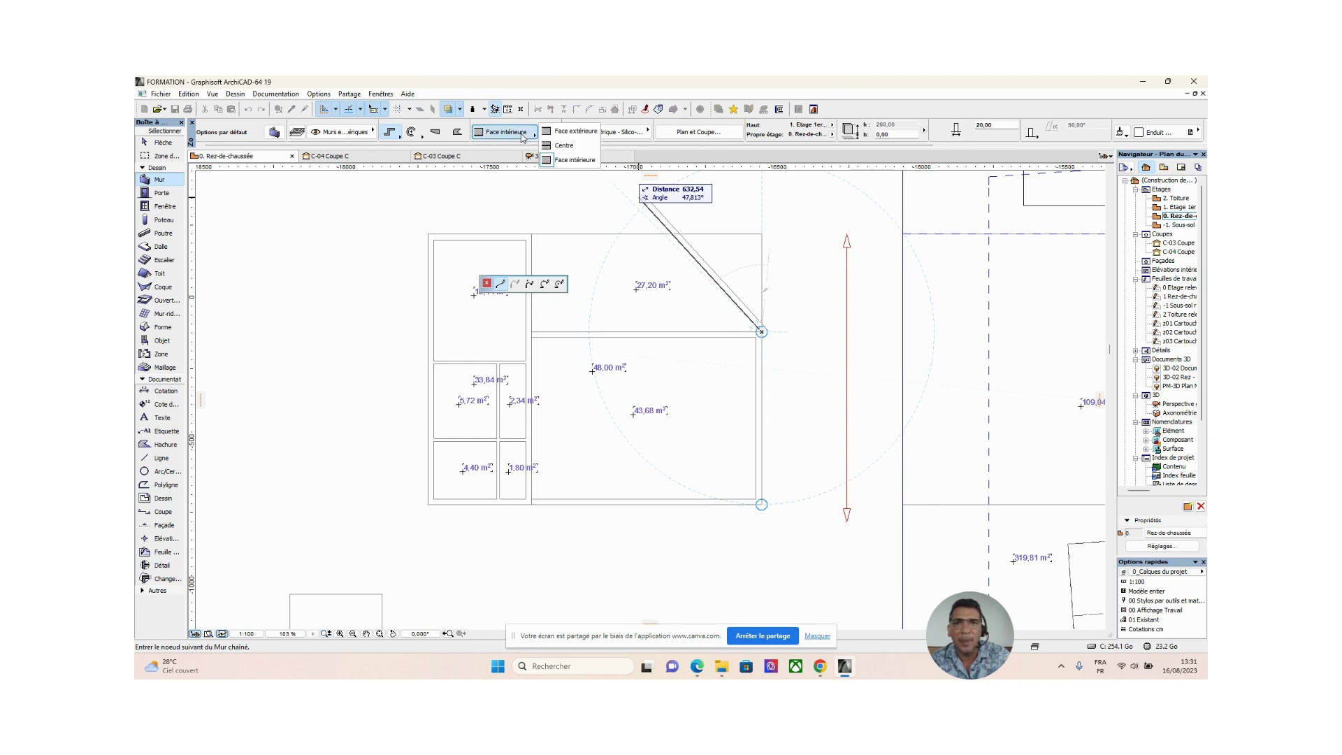
{"action": "left_click", "coordinate": [560, 135]}
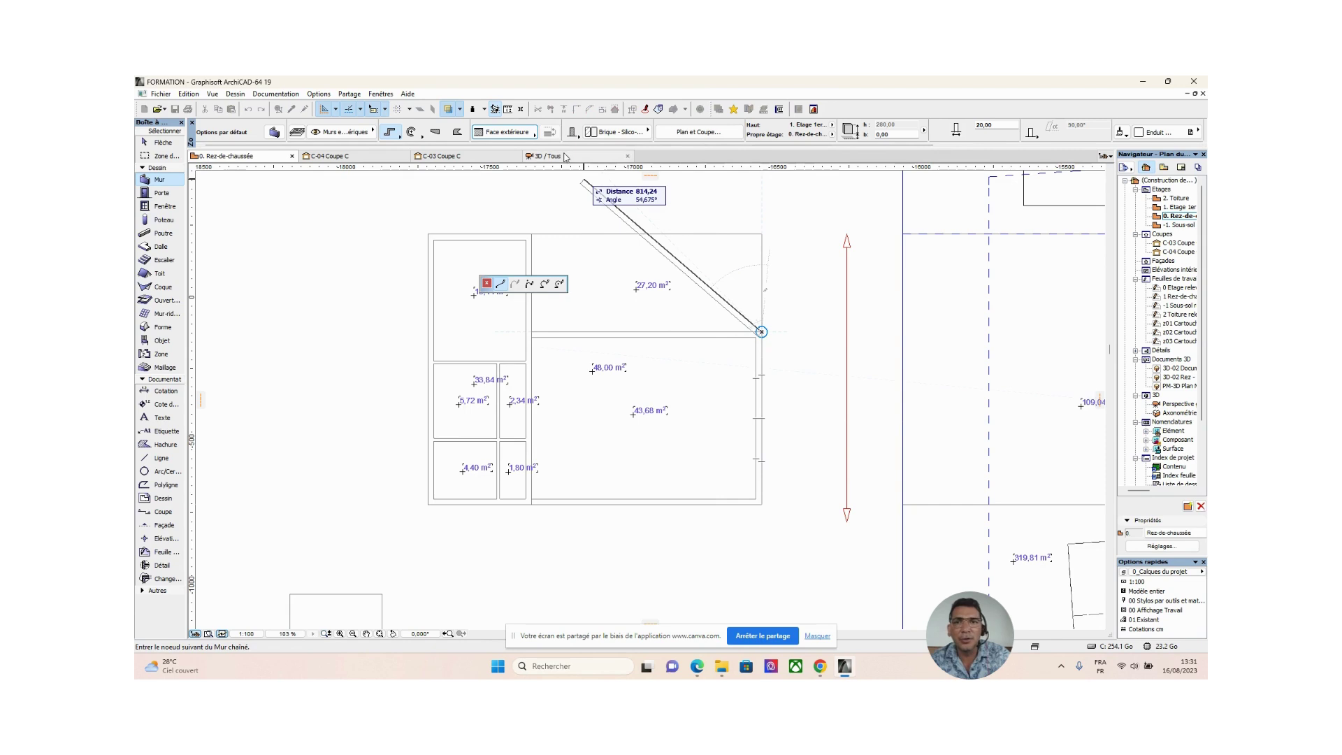
{"action": "left_click", "coordinate": [517, 132]}
{"action": "left_click", "coordinate": [561, 146]}
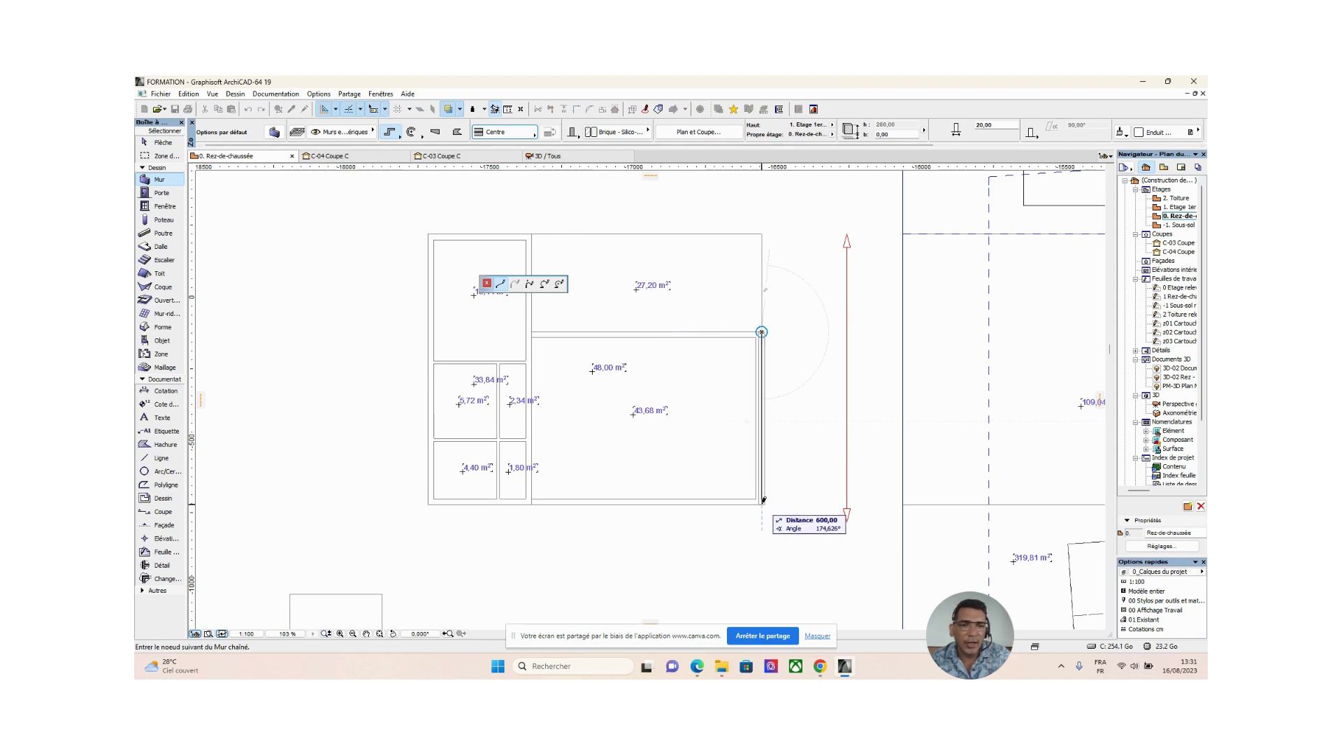
{"action": "scroll", "coordinate": [763, 501], "scroll_direction": "up", "scroll_amount": 3}
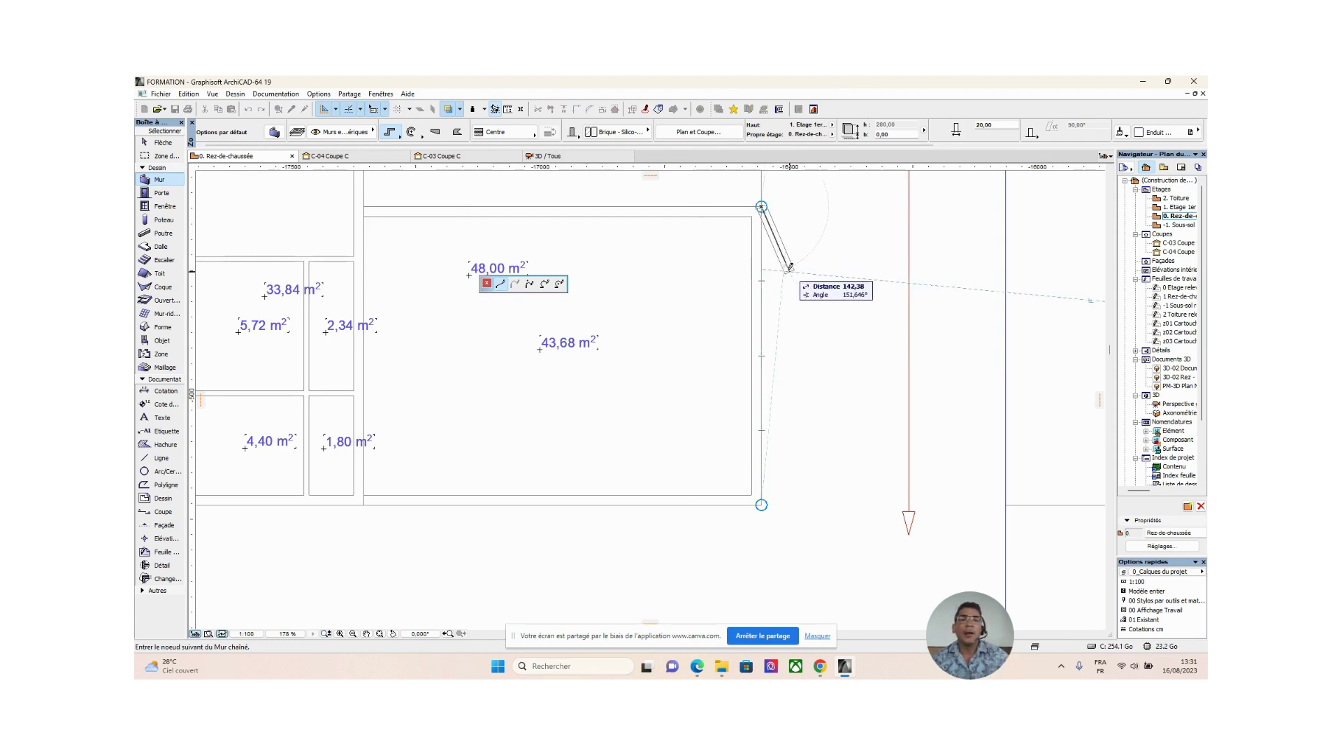
{"action": "scroll", "coordinate": [814, 367], "scroll_direction": "down", "scroll_amount": 3}
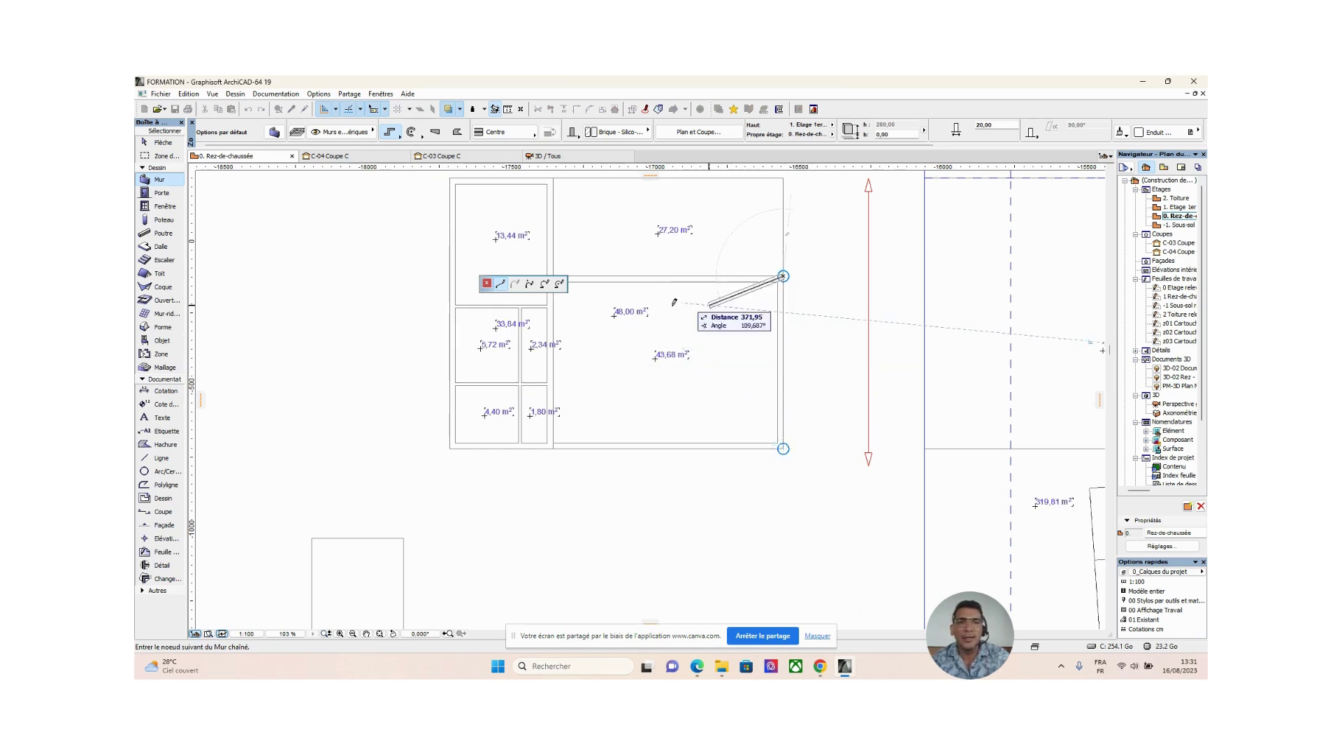
Step: Set the reference line to Face intérieure and place the first wall segment, 600 long, down to the south-east corner of the 43,68 m² room
{"action": "left_click", "coordinate": [533, 133]}
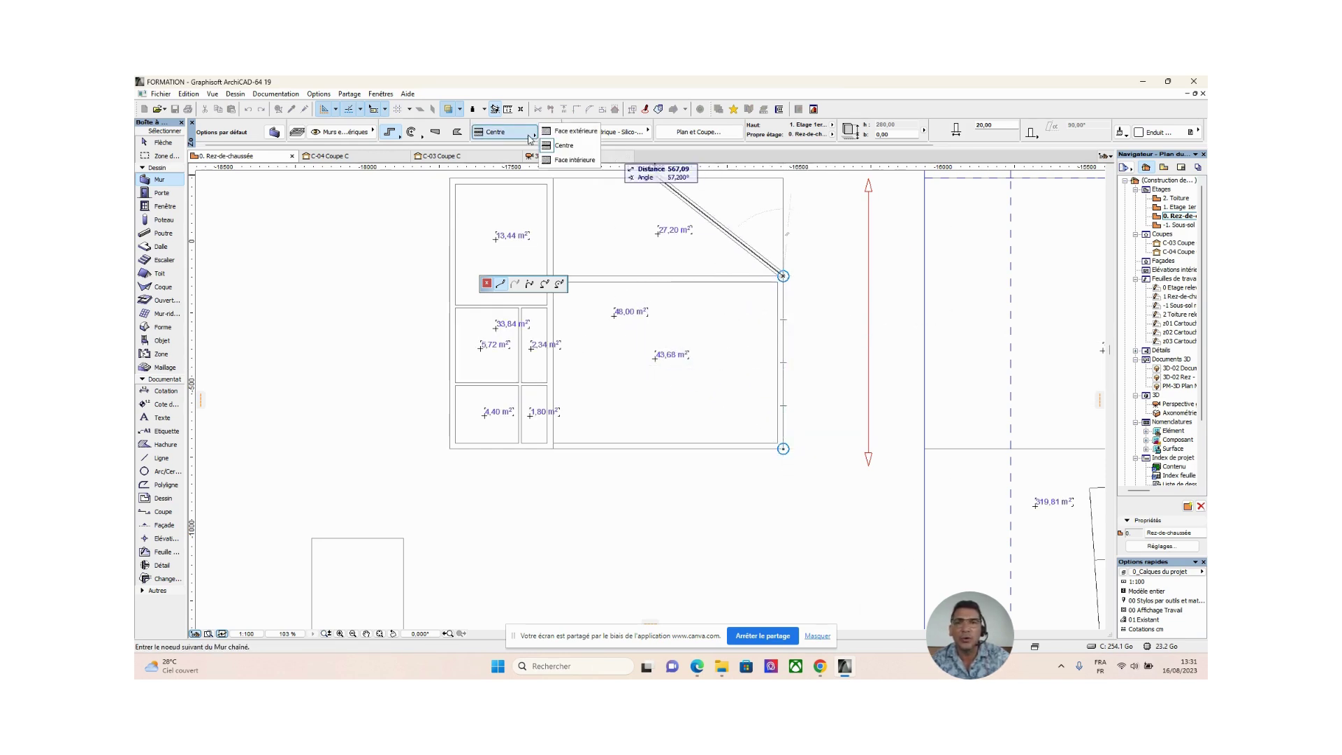
{"action": "left_click", "coordinate": [575, 159]}
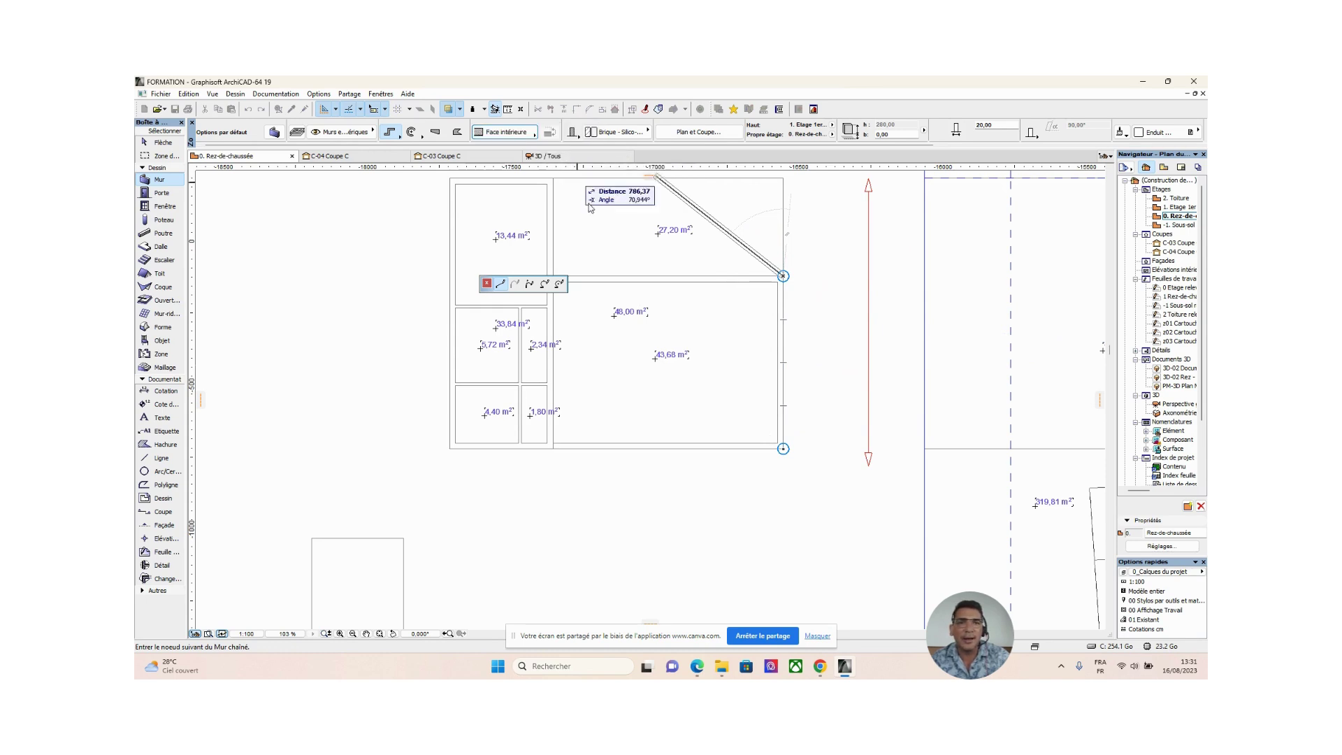
{"action": "left_click", "coordinate": [784, 446]}
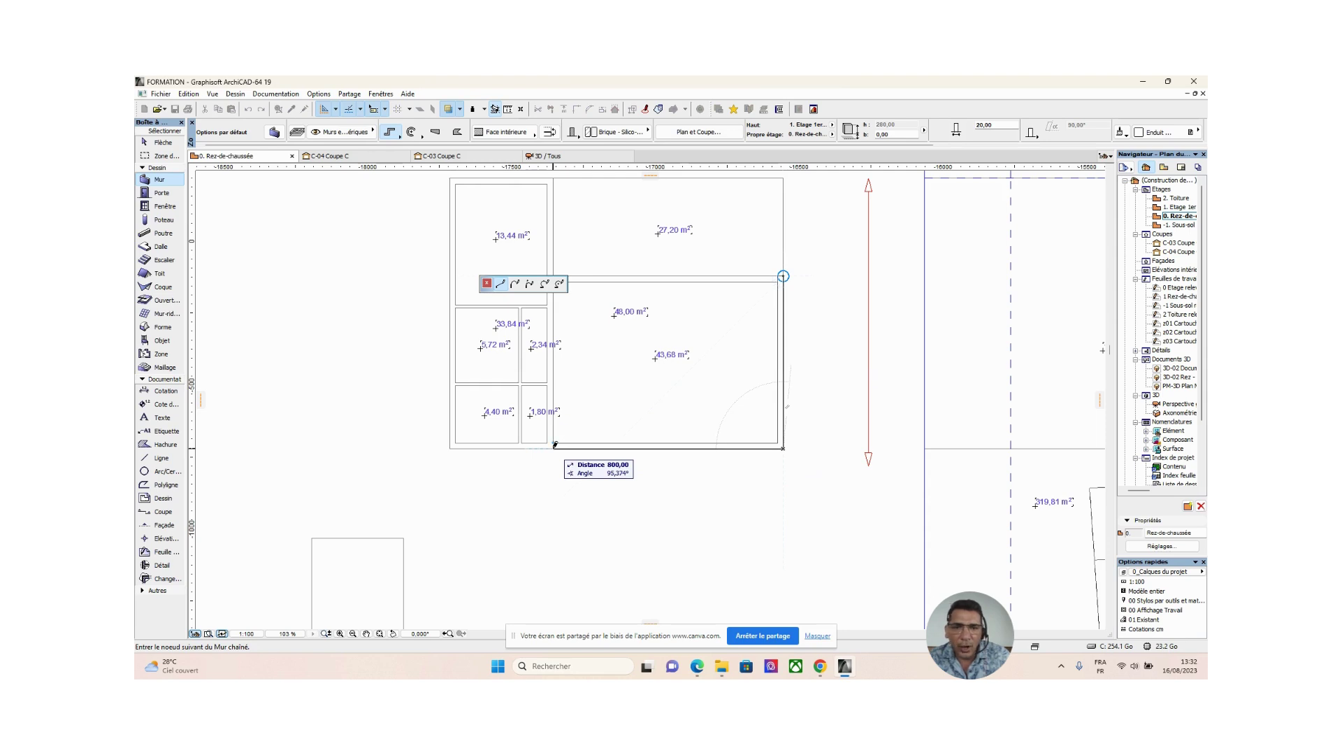
Step: Continue the wall chain 820 west along the south edge and about 600 north along the west side of the 43,68 m² room
{"action": "scroll", "coordinate": [555, 444], "scroll_direction": "up", "scroll_amount": 5}
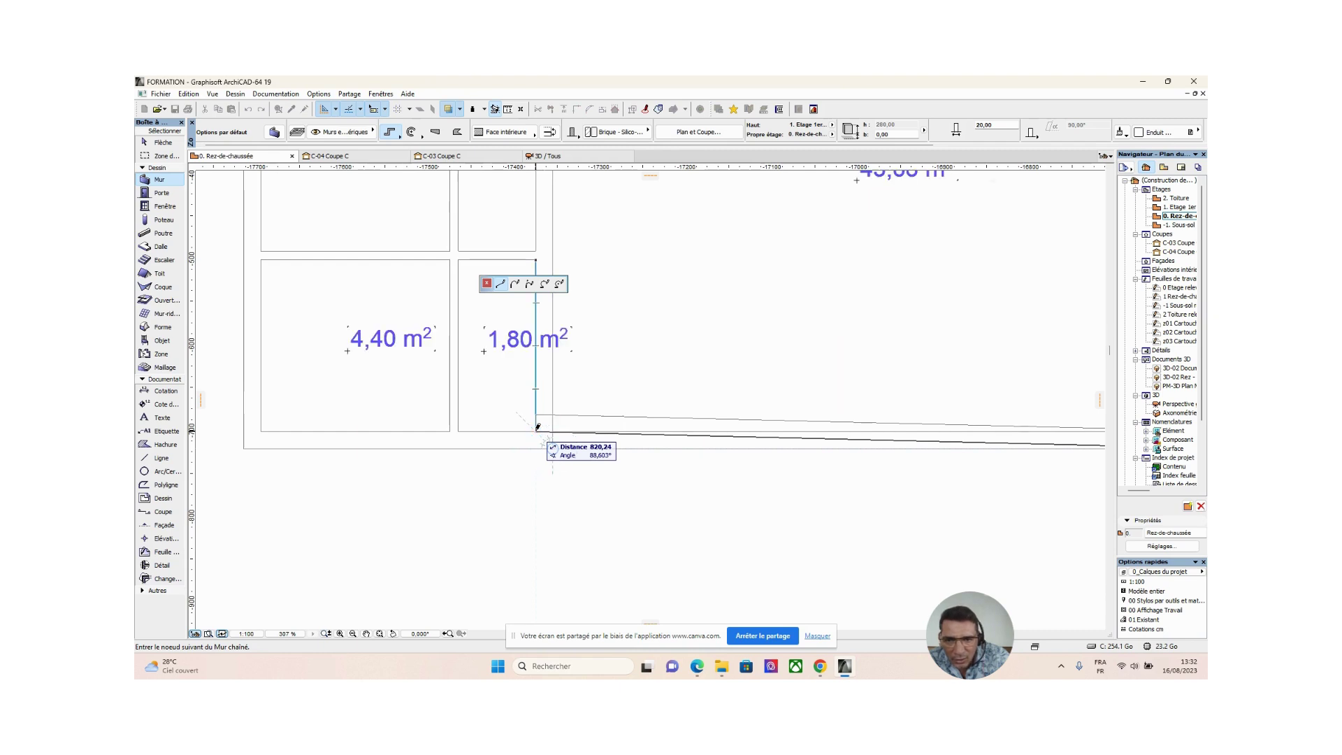
{"action": "scroll", "coordinate": [538, 428], "scroll_direction": "up", "scroll_amount": 4}
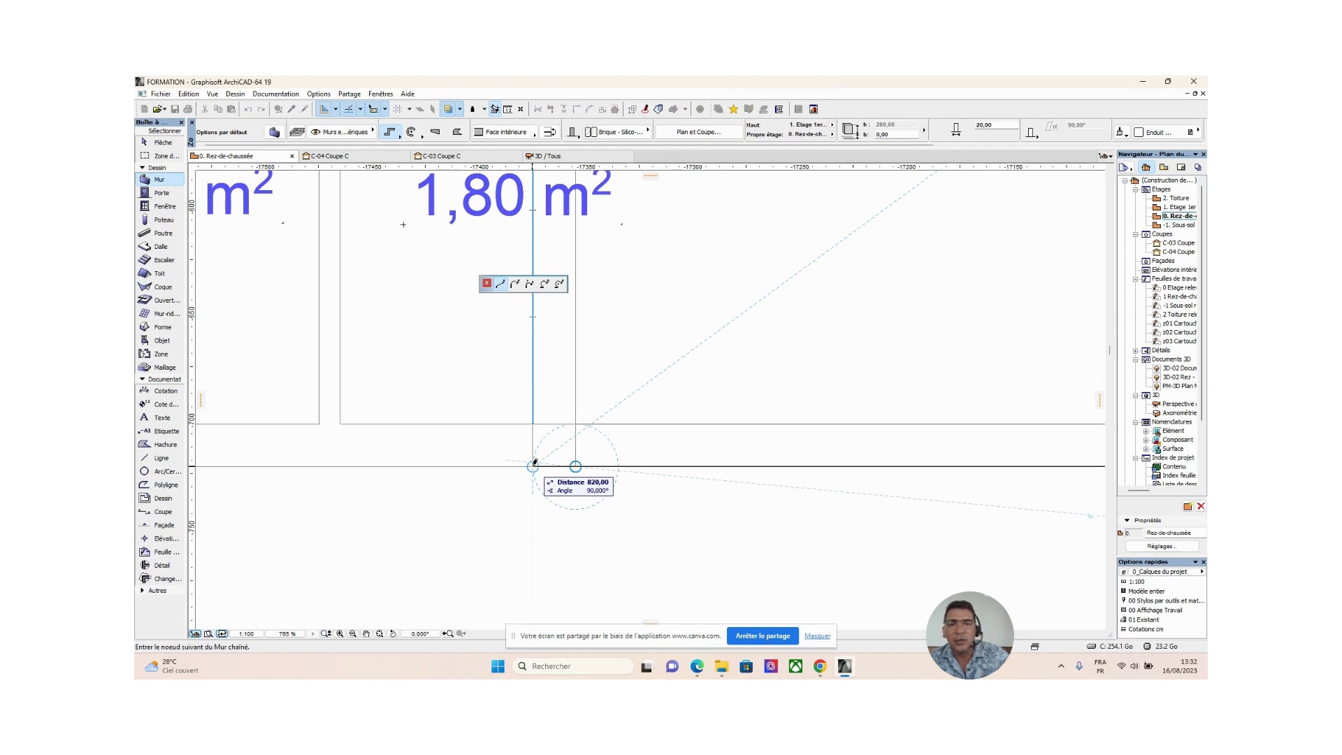
{"action": "left_click", "coordinate": [535, 462]}
{"action": "scroll", "coordinate": [534, 462], "scroll_direction": "down", "scroll_amount": 10}
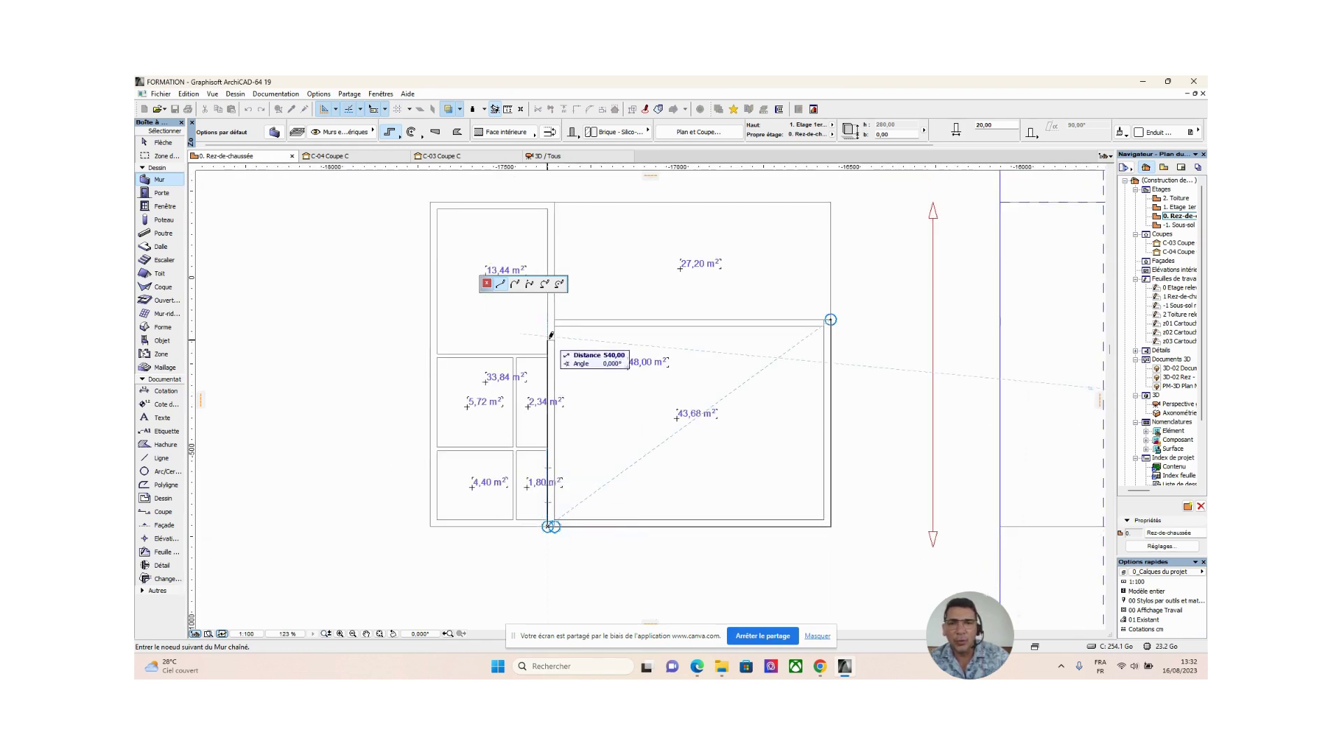
{"action": "scroll", "coordinate": [550, 336], "scroll_direction": "up", "scroll_amount": 9}
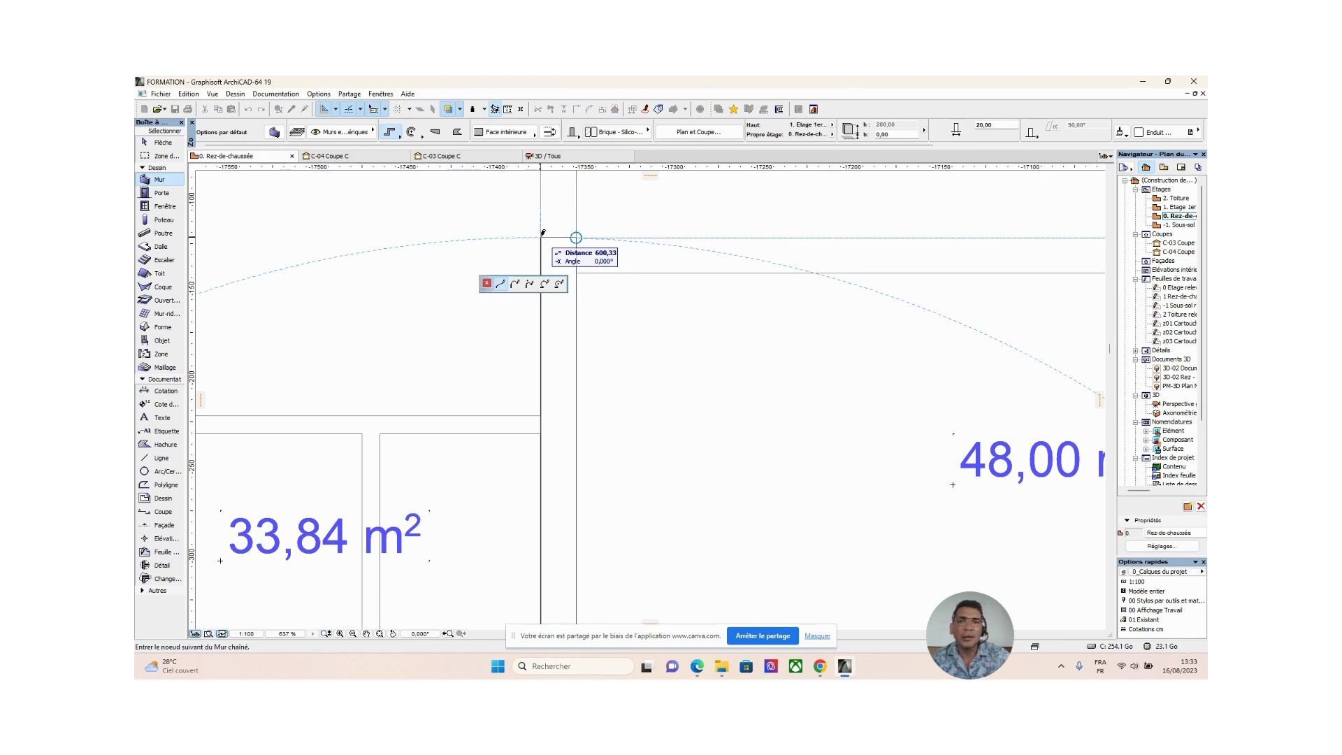
{"action": "left_click", "coordinate": [542, 233]}
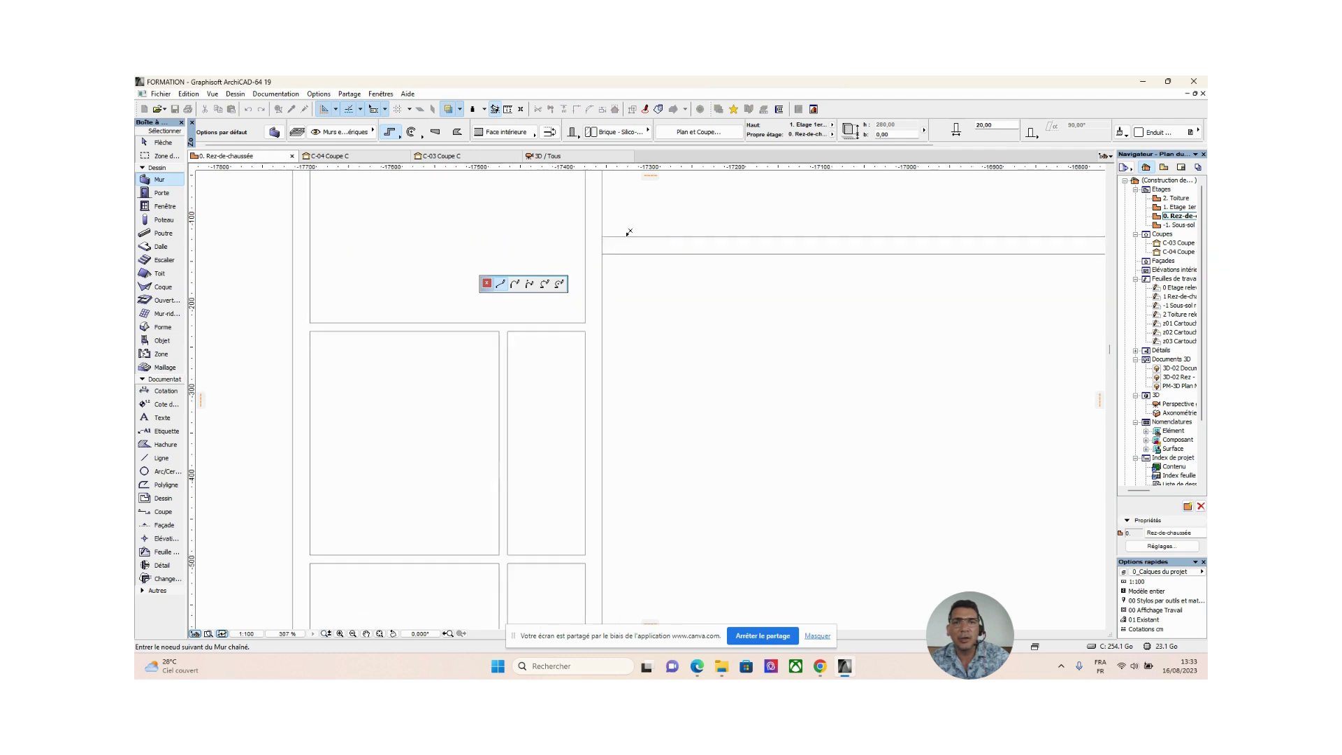
Step: Close the wall chain with the 820 long north wall back to its starting corner and leave the Wall tool
{"action": "scroll", "coordinate": [628, 232], "scroll_direction": "down", "scroll_amount": 3}
{"action": "scroll", "coordinate": [628, 232], "scroll_direction": "up", "scroll_amount": 2}
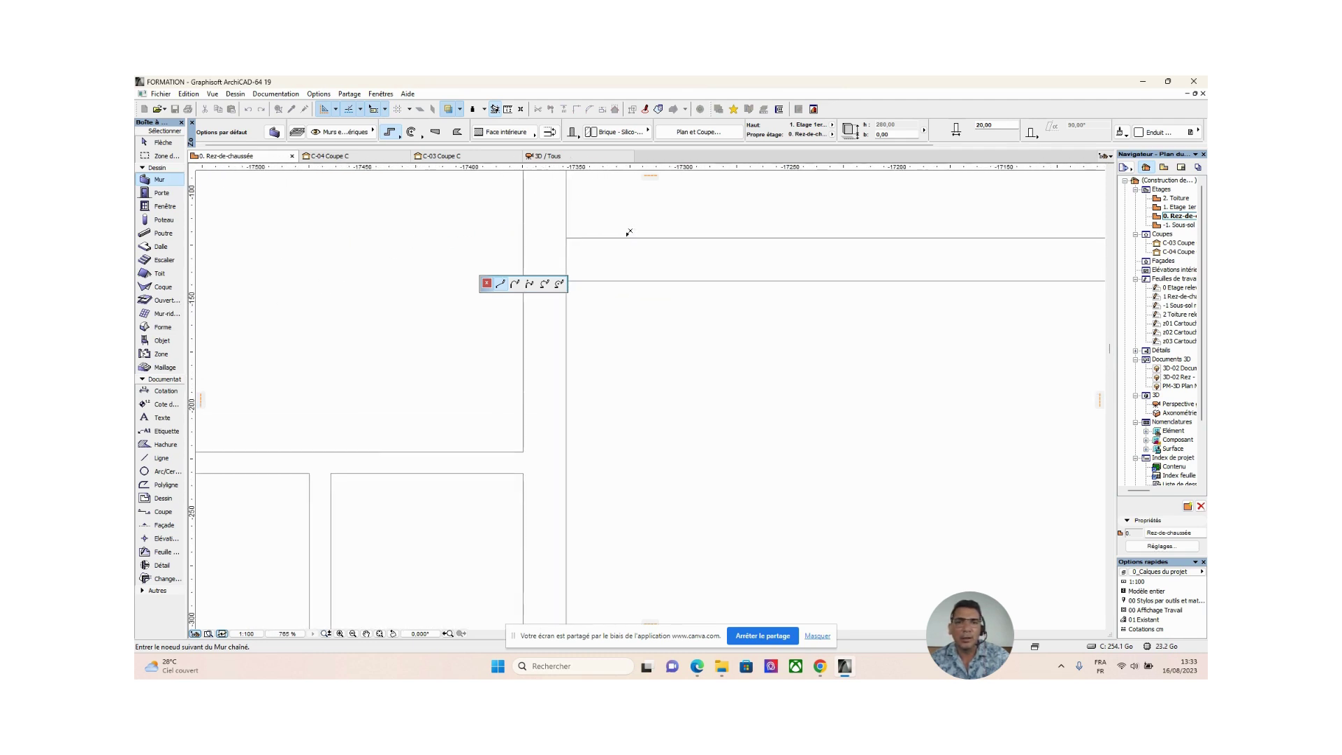
{"action": "scroll", "coordinate": [629, 232], "scroll_direction": "down", "scroll_amount": 5}
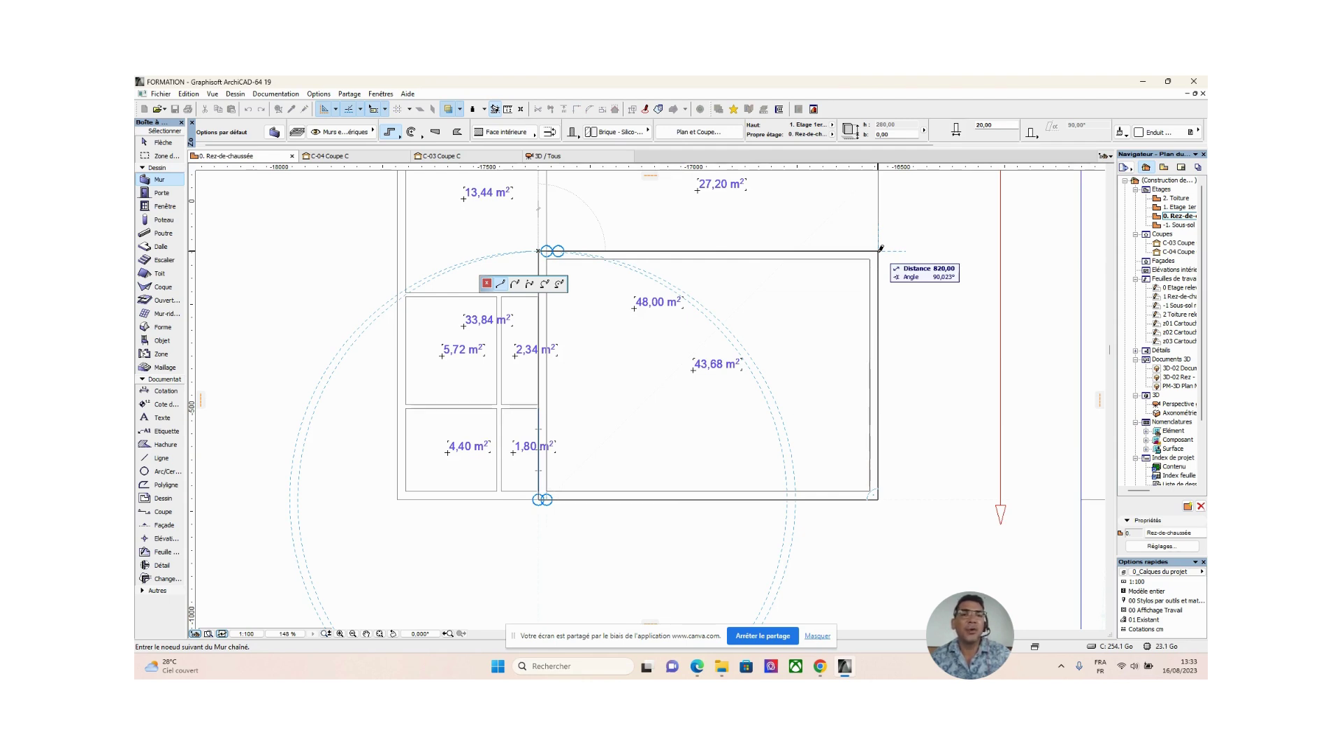
{"action": "double_click", "coordinate": [880, 248]}
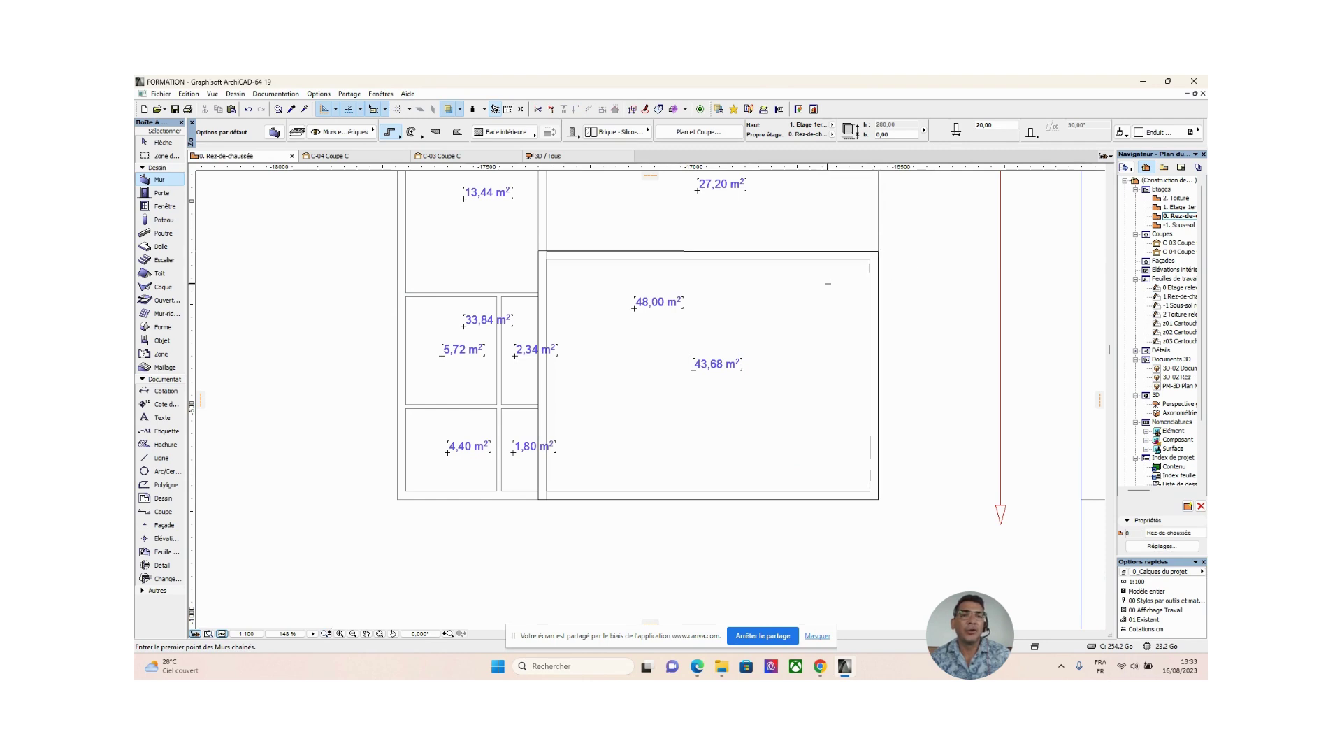
{"action": "scroll", "coordinate": [852, 314], "scroll_direction": "down", "scroll_amount": 2}
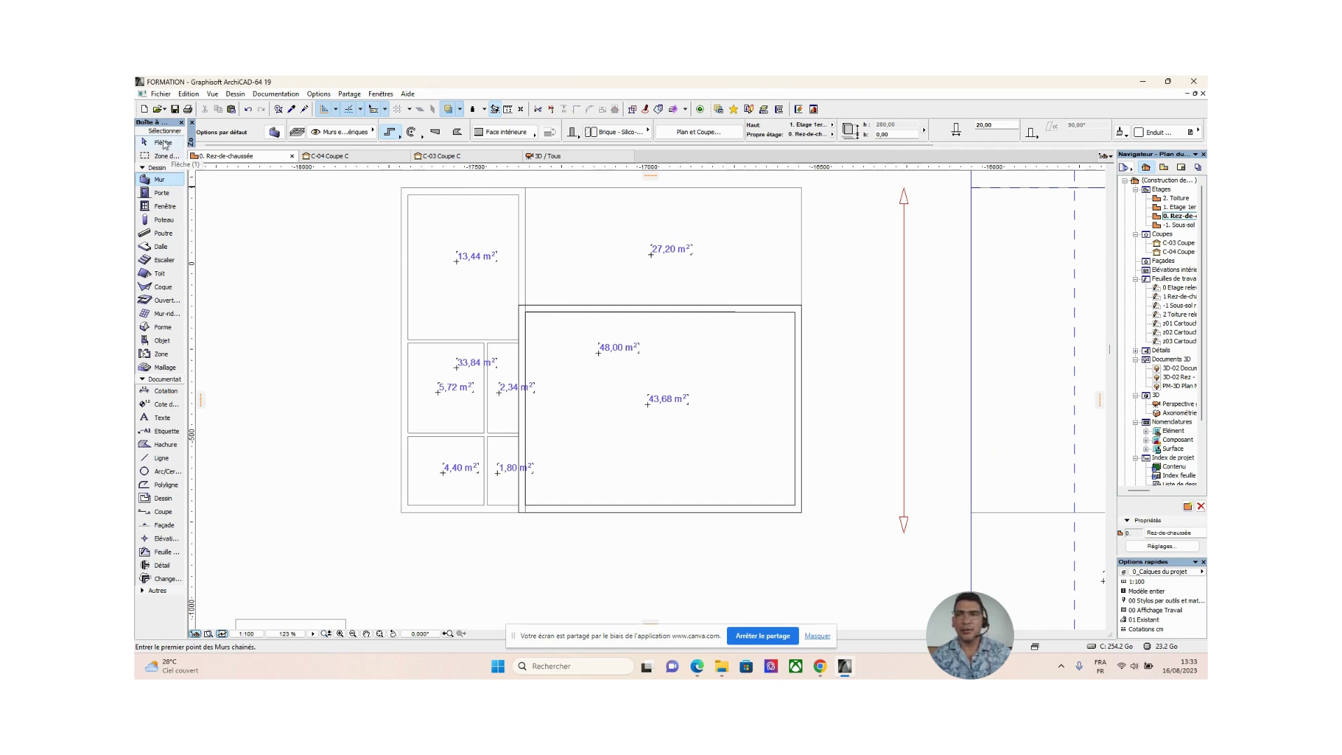
{"action": "key", "text": "Escape"}
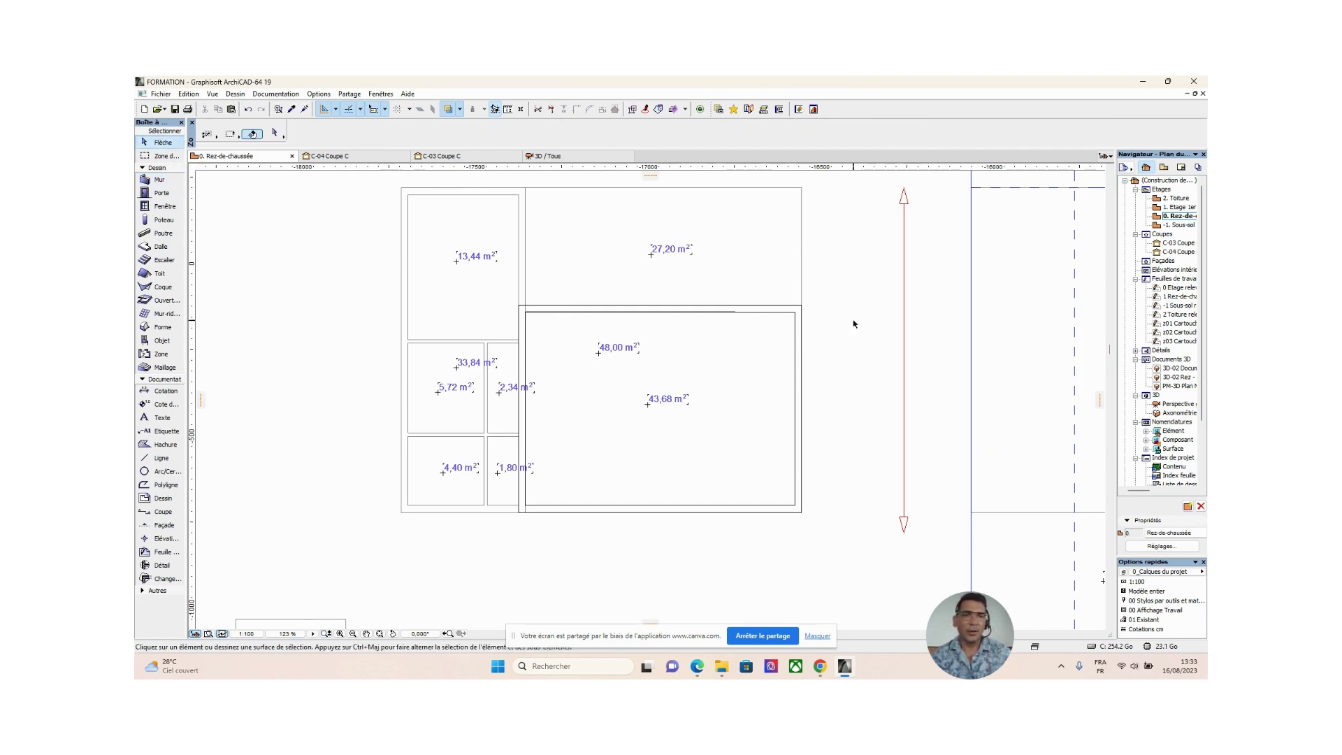
Step: Examine the four new walls in the 3D view, selecting and deselecting them beside the terrain
{"action": "left_click", "coordinate": [553, 158]}
{"action": "scroll", "coordinate": [899, 375], "scroll_direction": "up", "scroll_amount": 5}
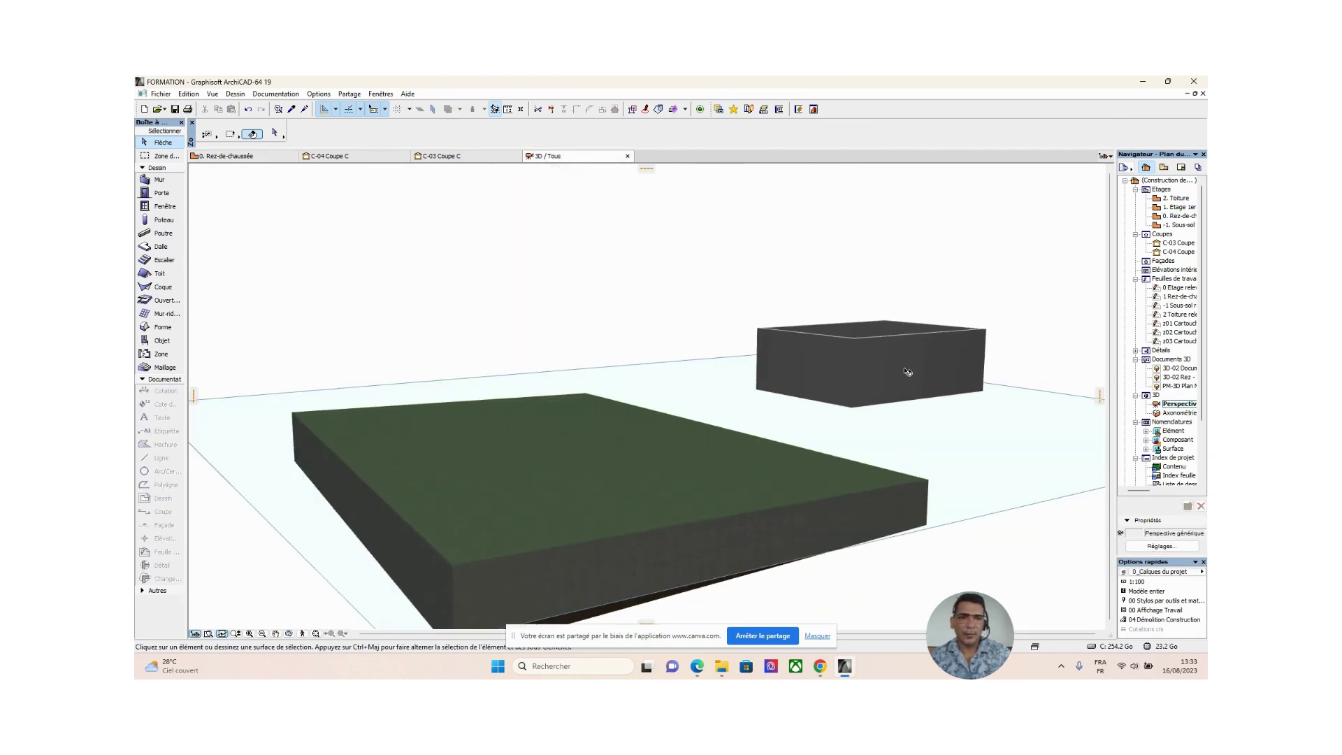
{"action": "left_click_drag", "start_coordinate": [560, 358], "coordinate": [878, 449]}
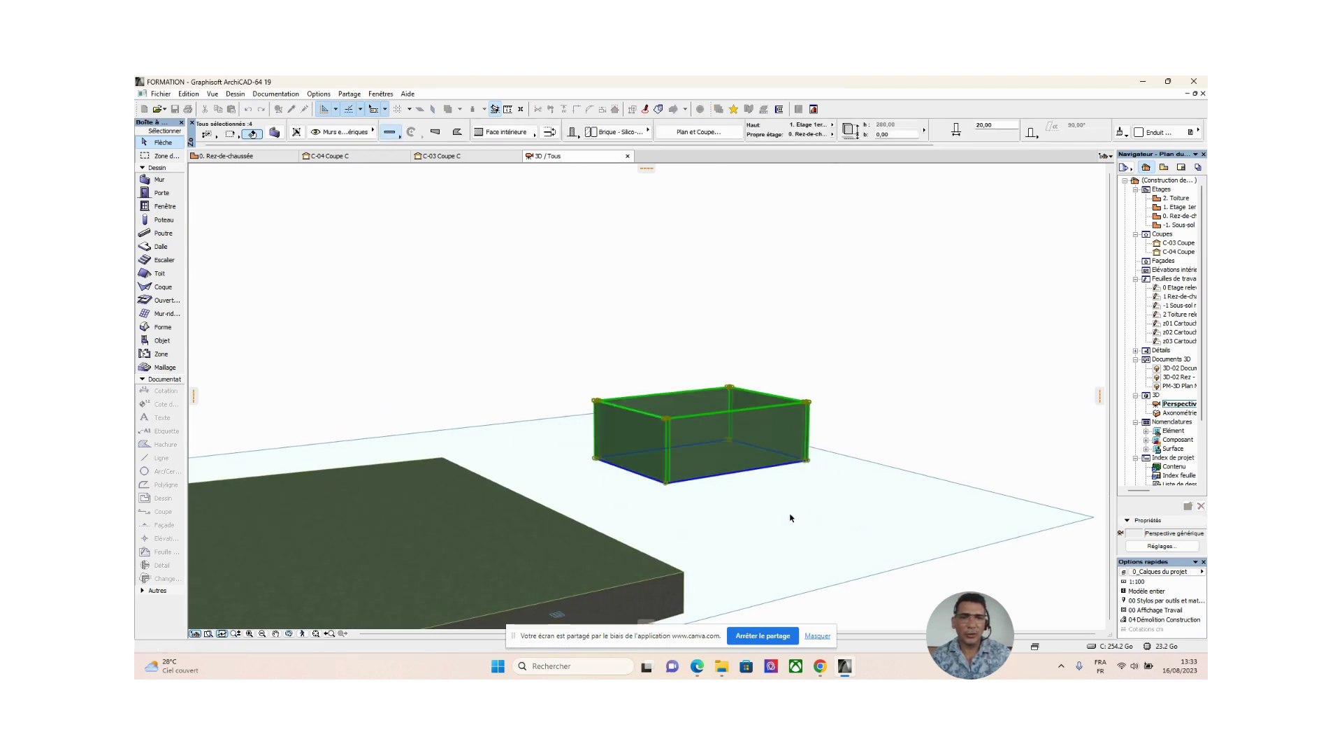
{"action": "left_click", "coordinate": [657, 289]}
{"action": "scroll", "coordinate": [650, 449], "scroll_direction": "down", "scroll_amount": 3}
{"action": "middle_click_drag", "start_coordinate": [649, 447], "coordinate": [755, 370]}
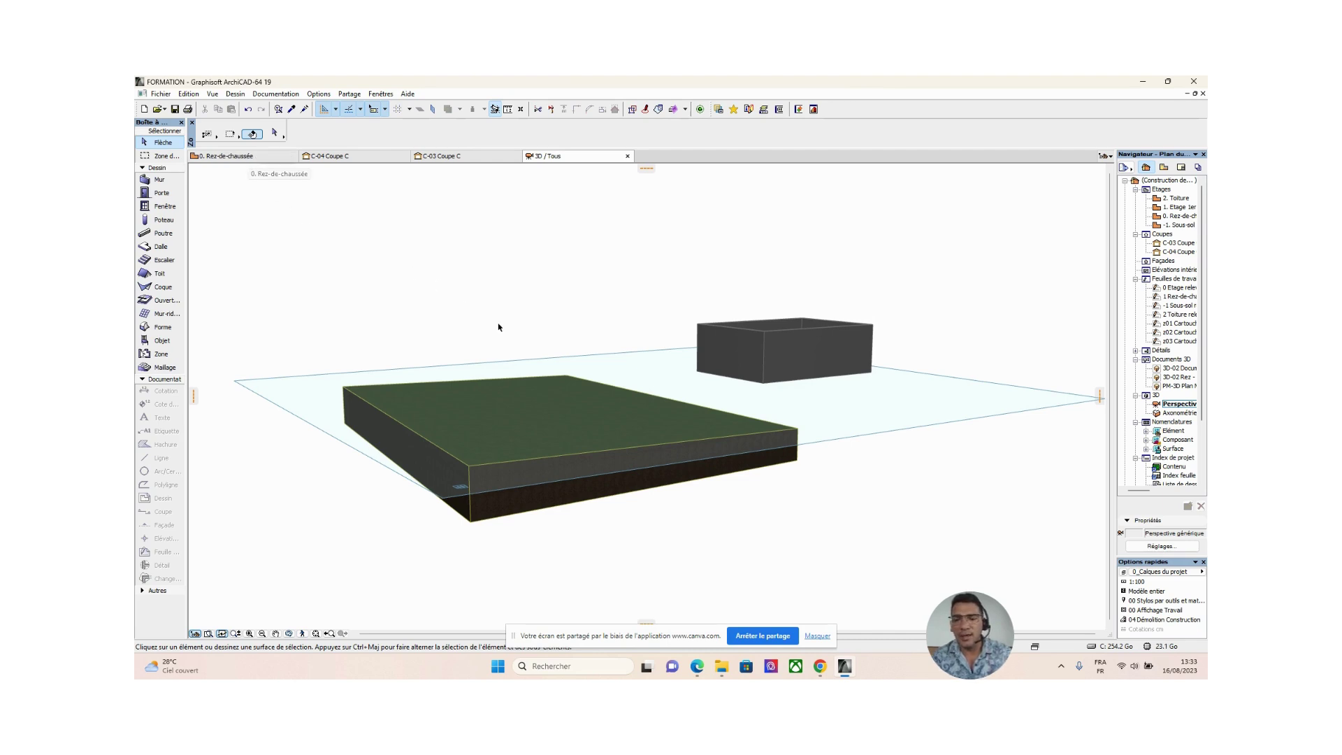
Step: Return to the ground-floor plan and set the default wall's top offset to 60 above 1. Etage 1er
{"action": "key", "text": "F2"}
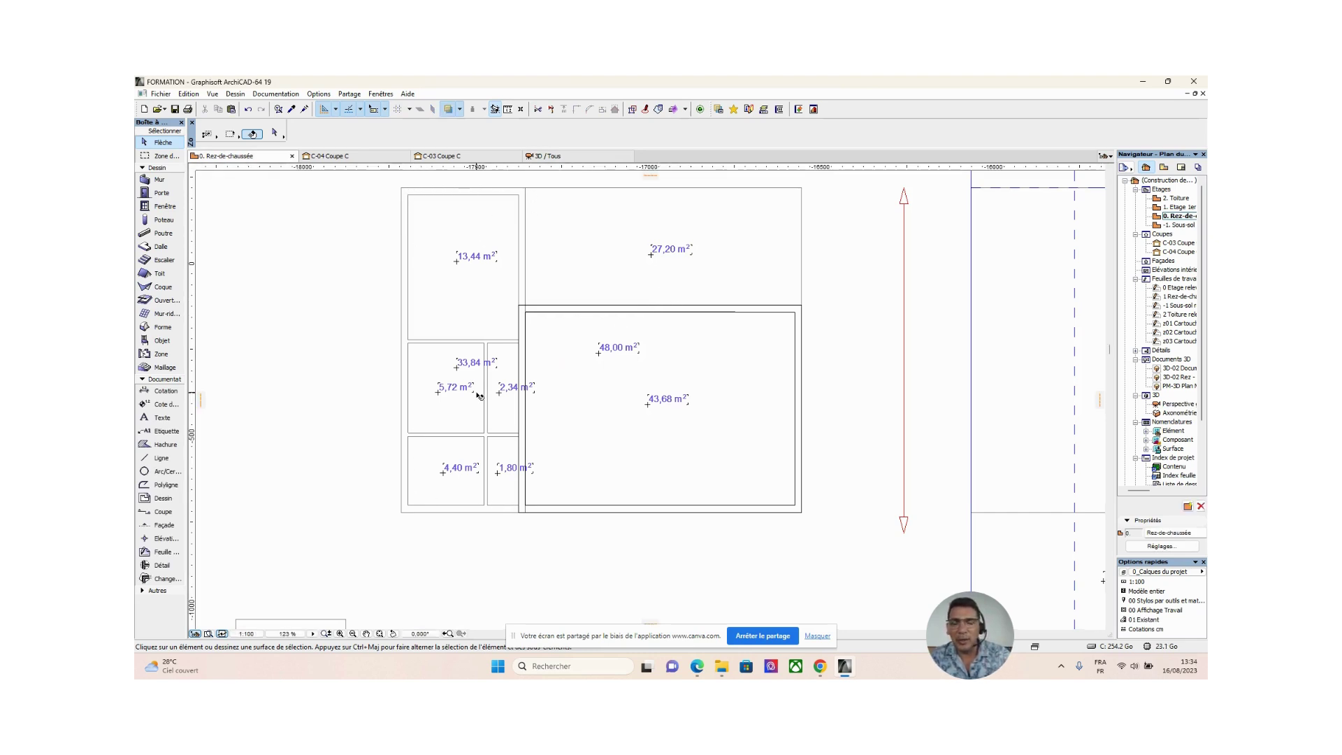
{"action": "scroll", "coordinate": [480, 395], "scroll_direction": "down", "scroll_amount": 3}
{"action": "scroll", "coordinate": [657, 358], "scroll_direction": "up", "scroll_amount": 3}
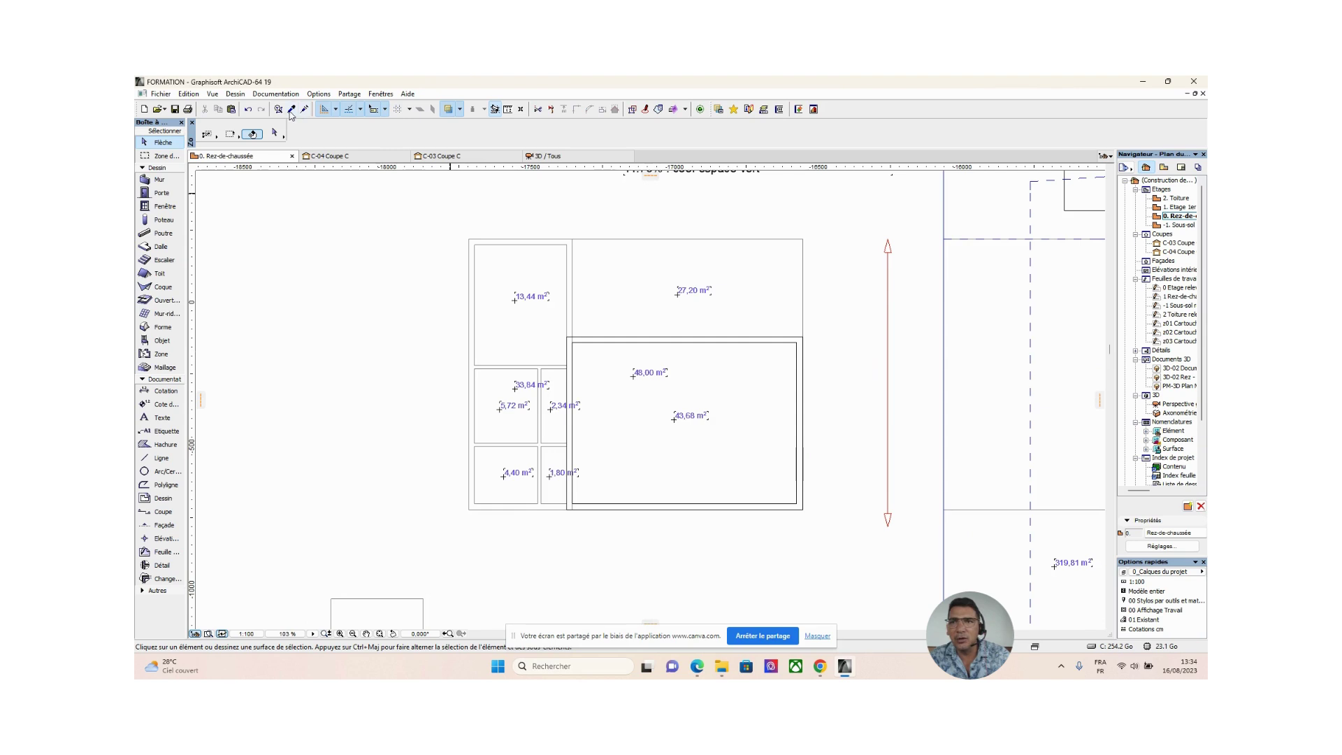
{"action": "double_click", "coordinate": [156, 181]}
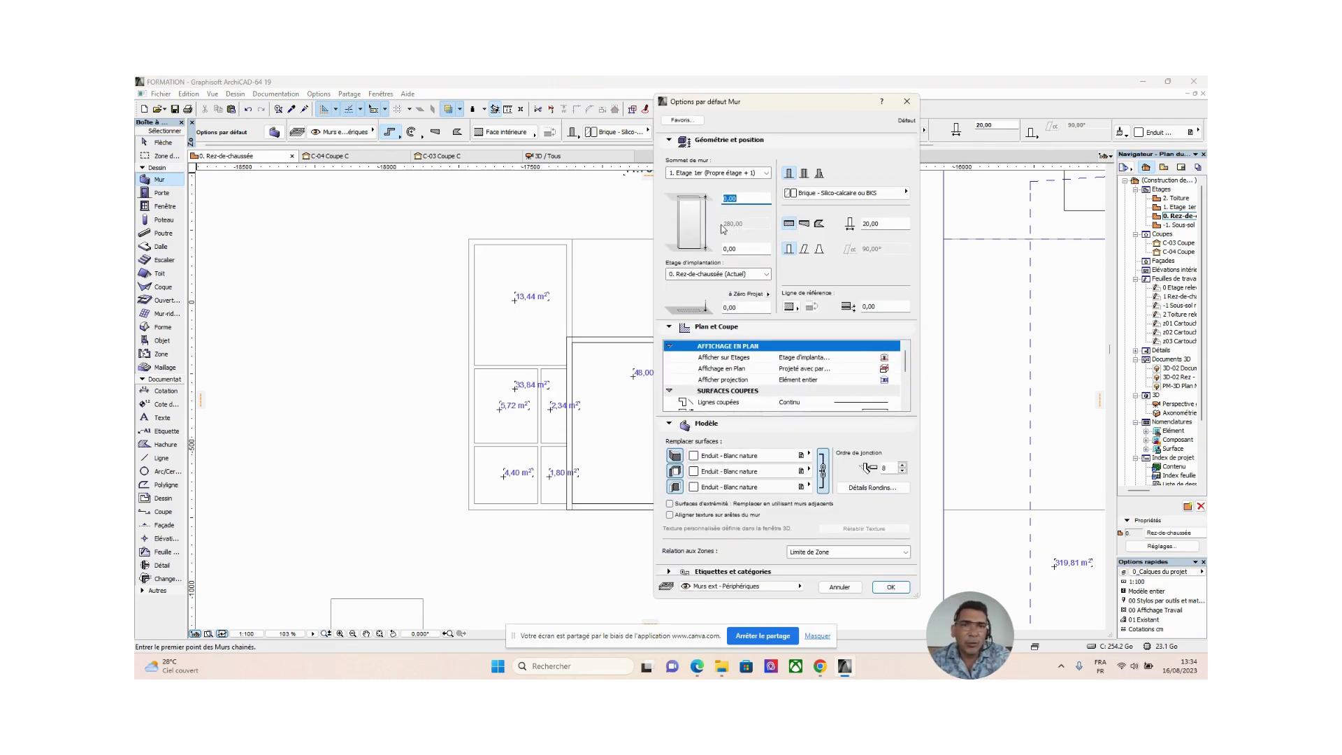
{"action": "left_click", "coordinate": [883, 224]}
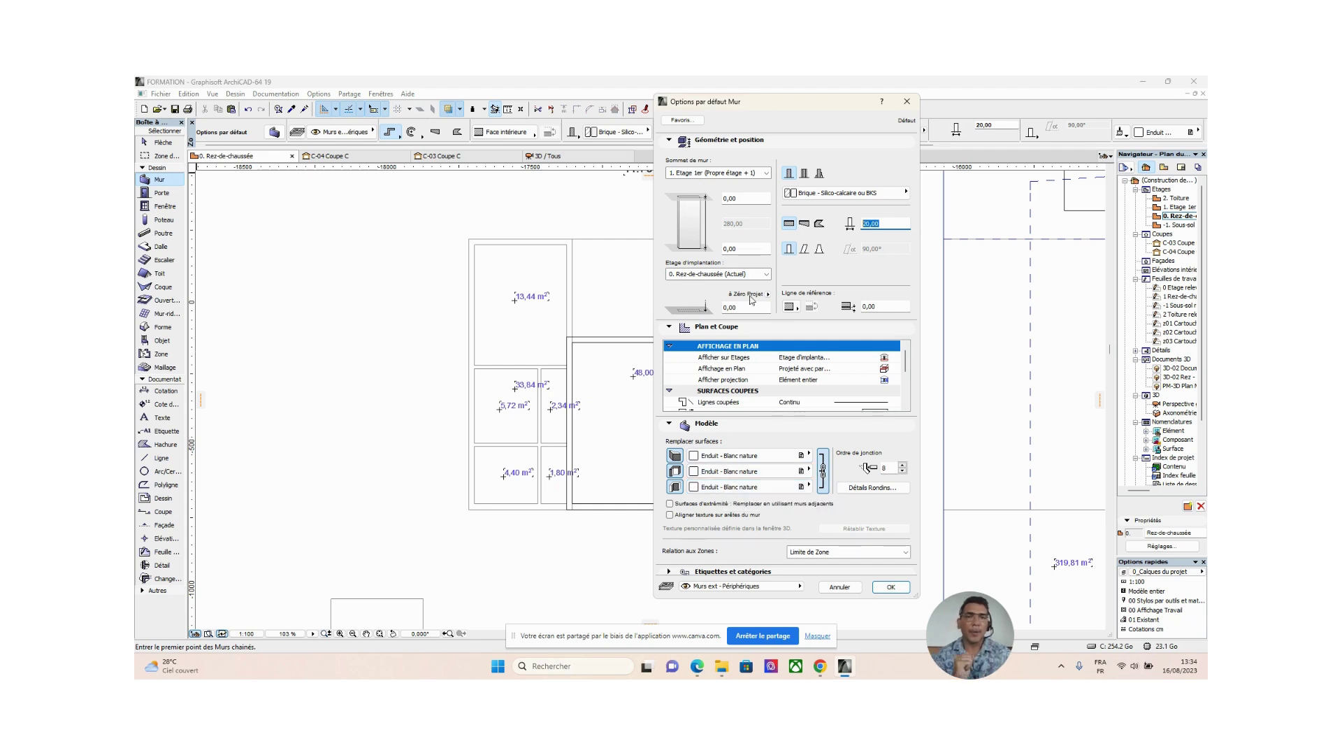
{"action": "left_click", "coordinate": [746, 199]}
{"action": "double_click", "coordinate": [745, 199]}
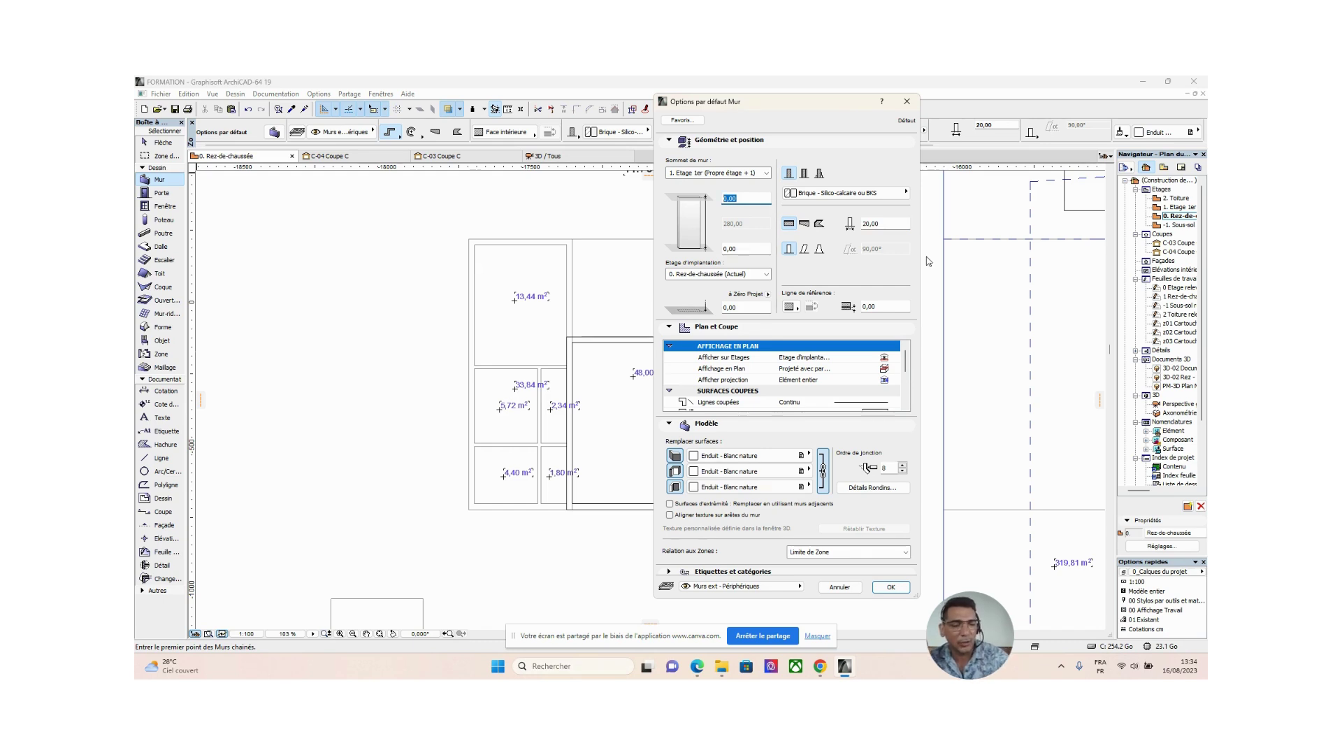
{"action": "type", "text": "60"}
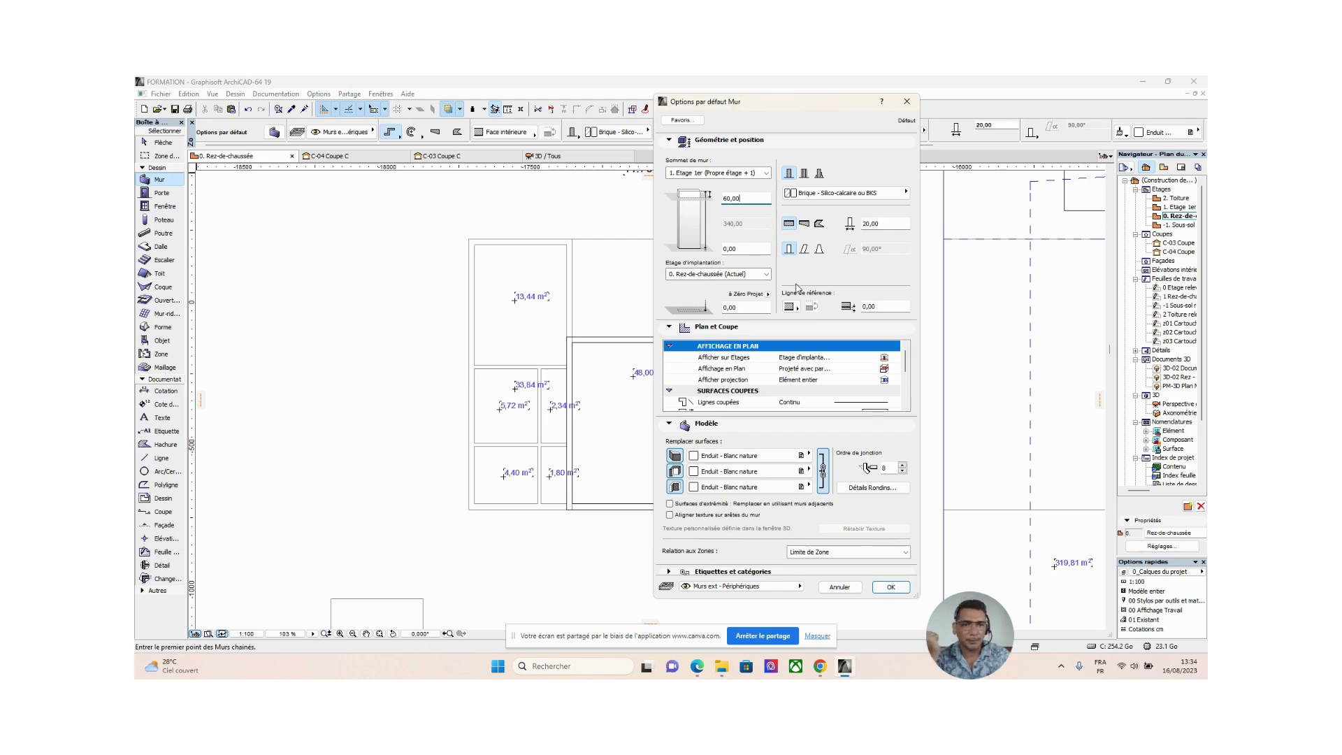
{"action": "left_click", "coordinate": [888, 588]}
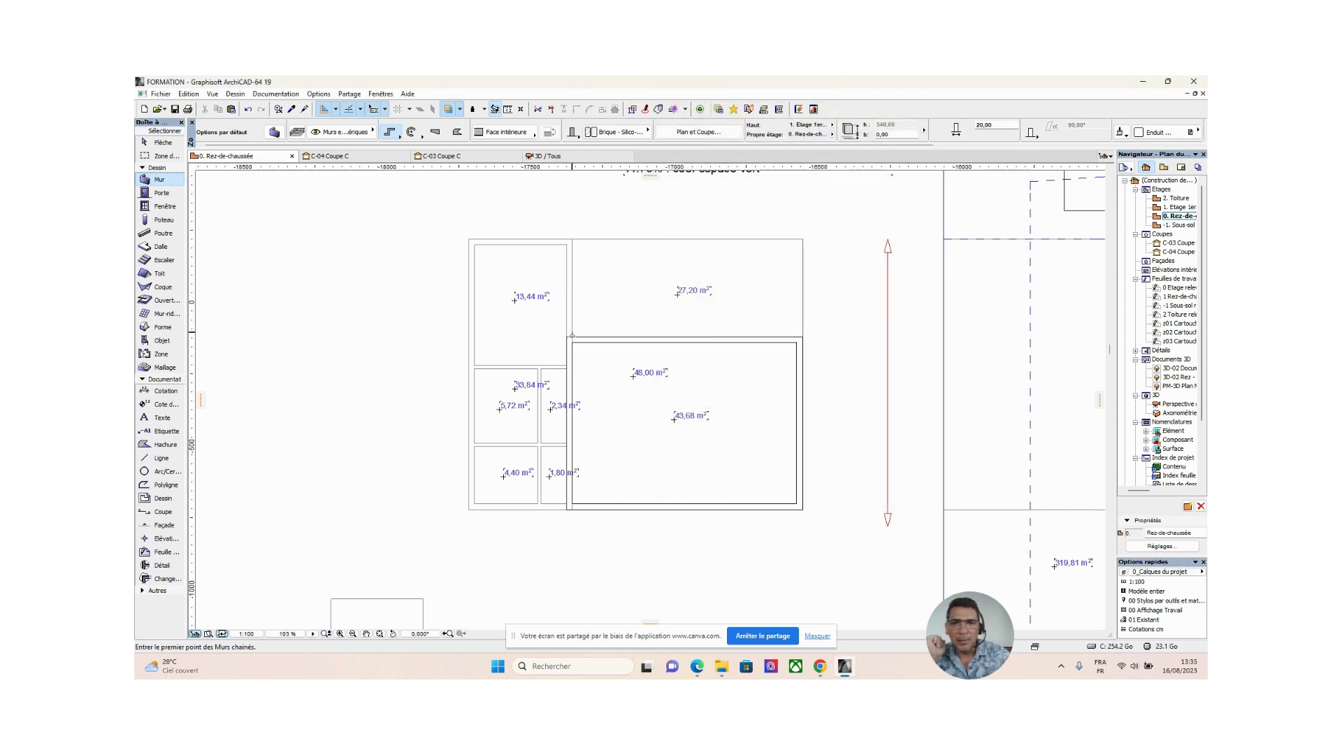
Step: Start a chained wall at the modelled block's south-west corner and place its first segment to the house outline's south-west corner
{"action": "scroll", "coordinate": [573, 334], "scroll_direction": "up", "scroll_amount": 5}
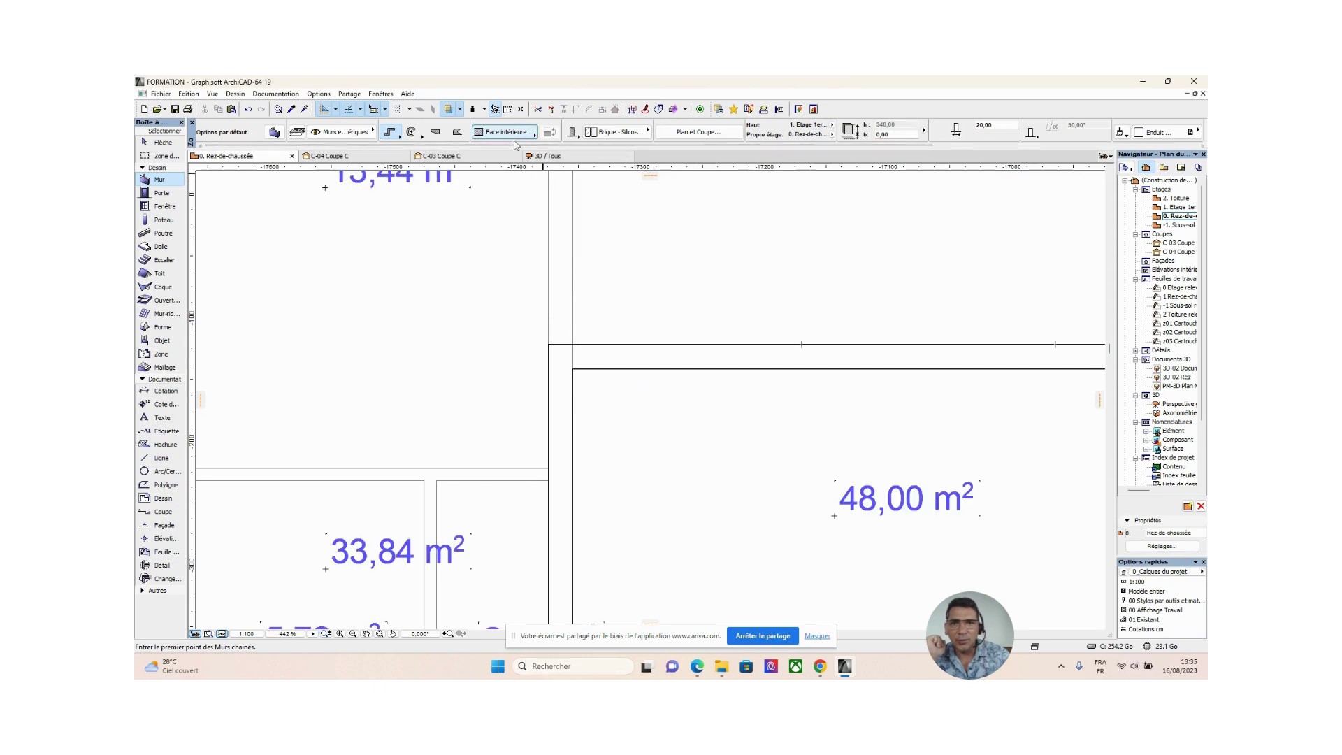
{"action": "scroll", "coordinate": [568, 359], "scroll_direction": "down", "scroll_amount": 4}
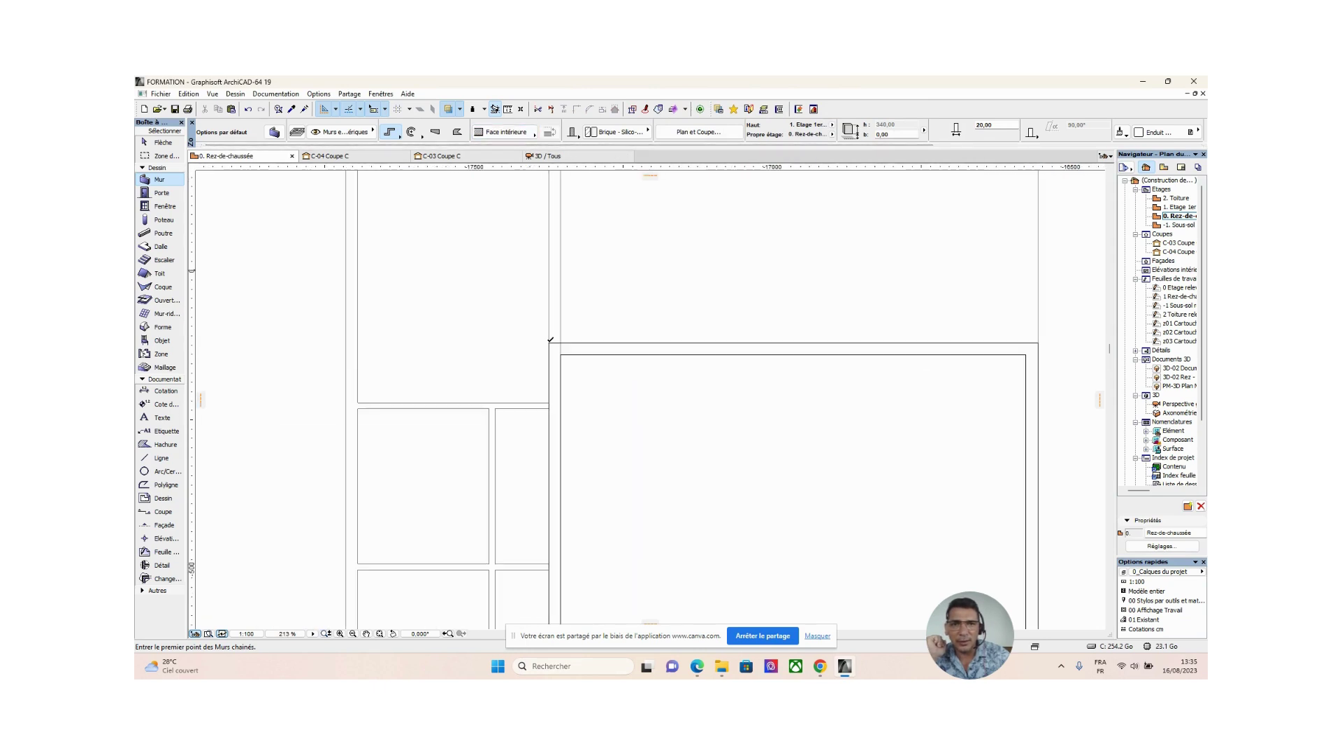
{"action": "middle_click_drag", "start_coordinate": [562, 365], "coordinate": [634, 210]}
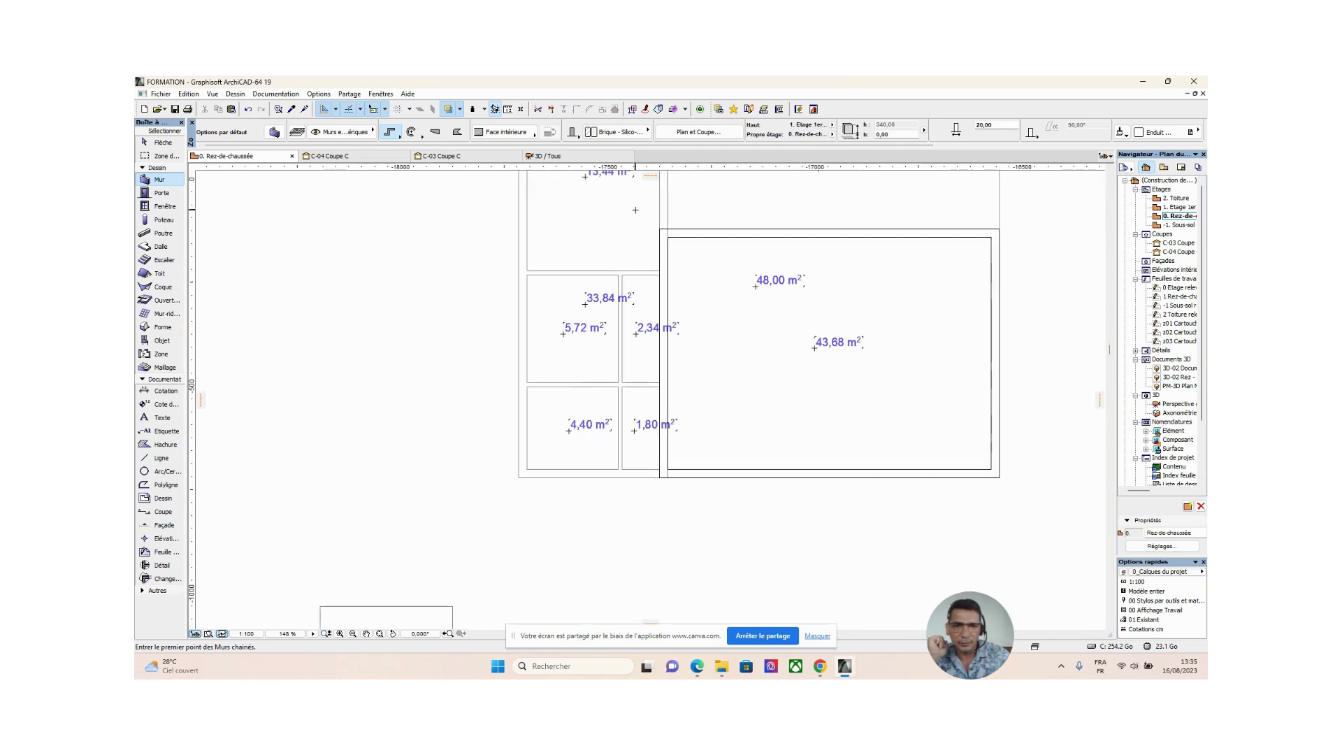
{"action": "left_click", "coordinate": [660, 477]}
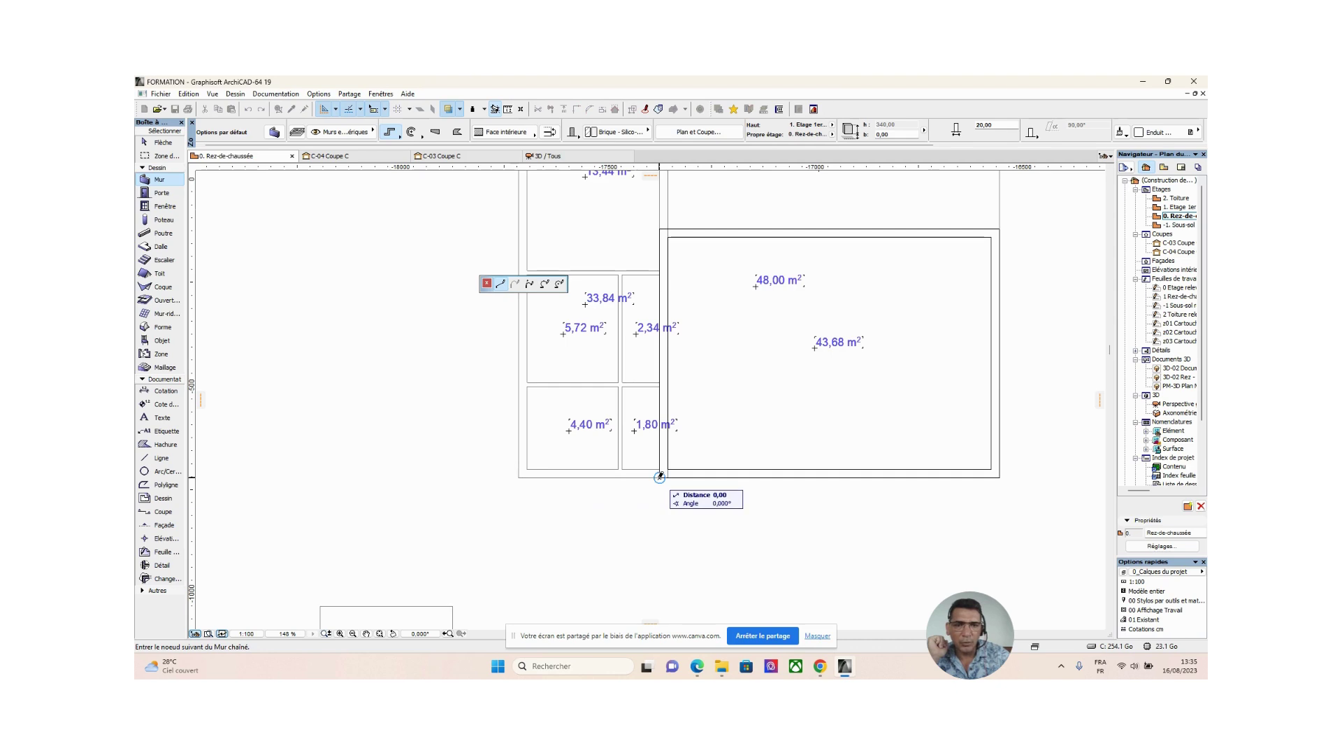
{"action": "left_click", "coordinate": [519, 475]}
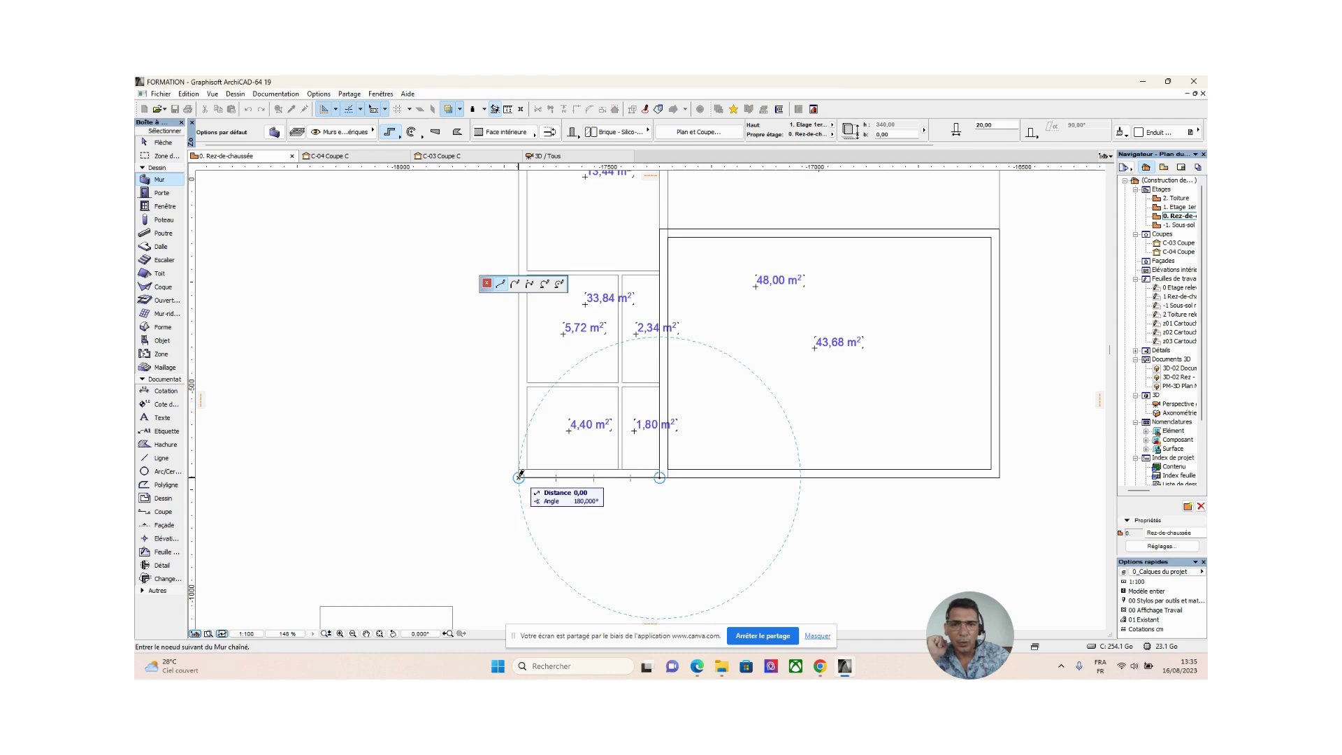
Step: Continue the chain up the house's west side, across the 13,44 m² room's north edge, and down to the existing north wall, finishing it there
{"action": "middle_click_drag", "start_coordinate": [520, 474], "coordinate": [572, 547]}
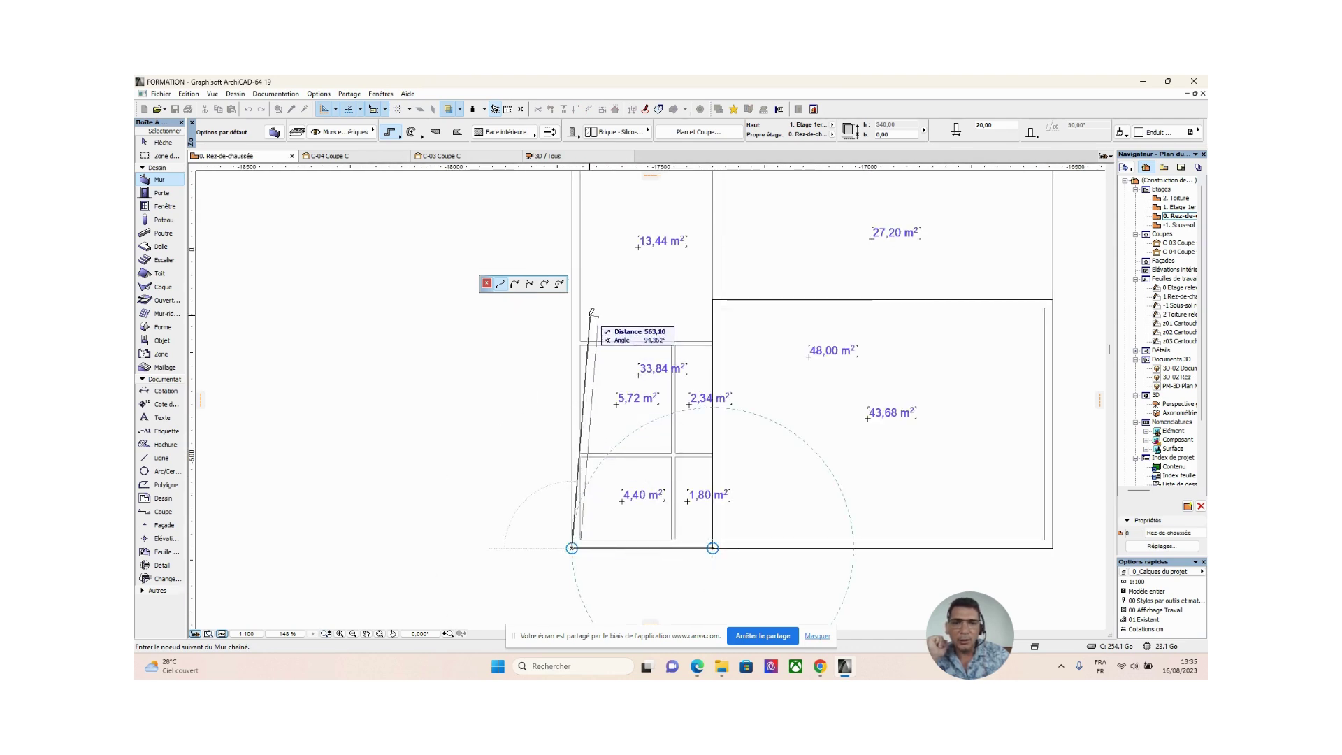
{"action": "middle_click_drag", "start_coordinate": [591, 311], "coordinate": [642, 453]}
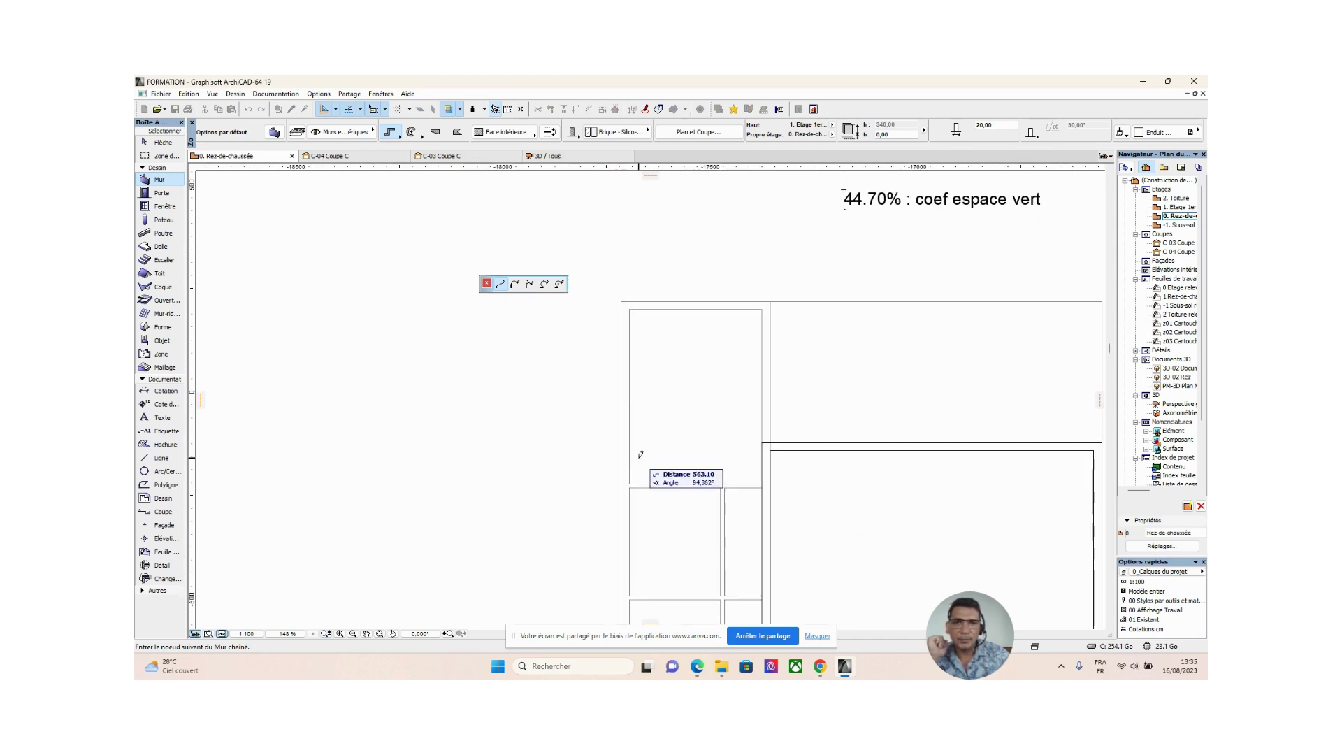
{"action": "left_click", "coordinate": [621, 299]}
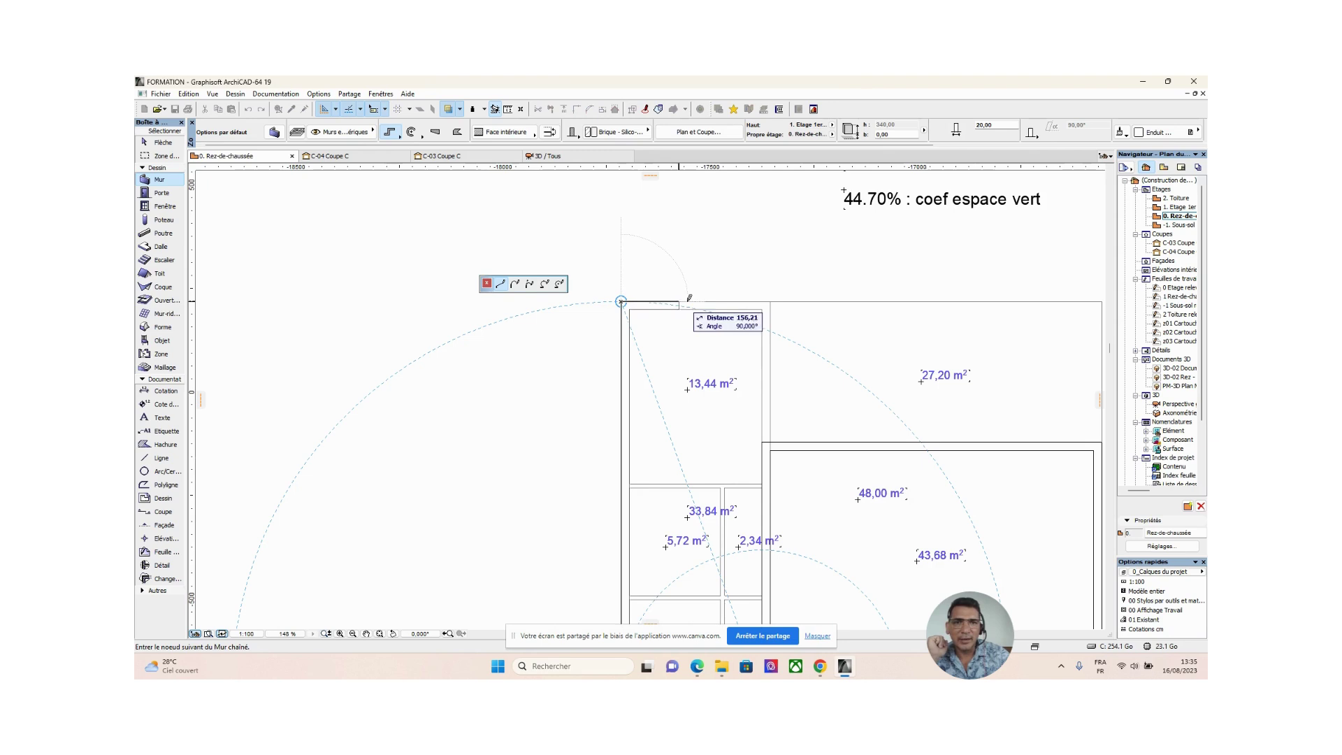
{"action": "left_click", "coordinate": [771, 300]}
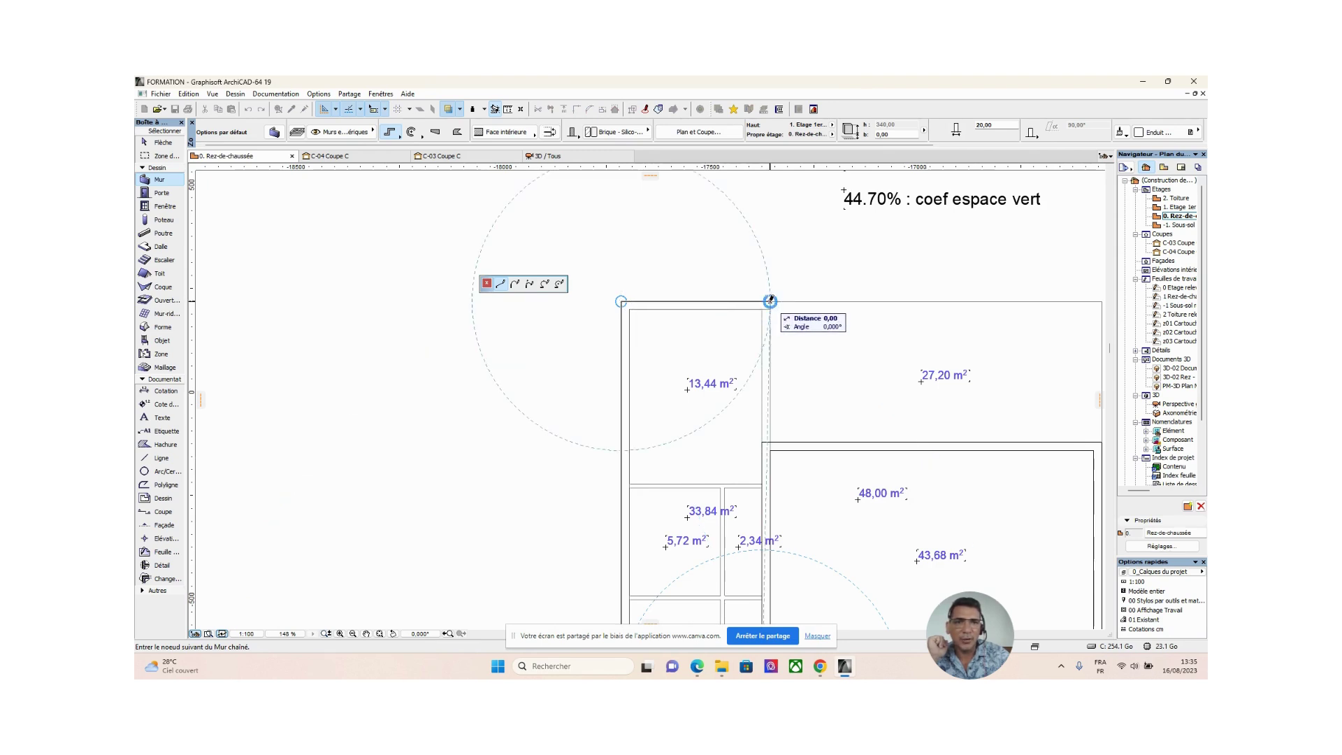
{"action": "left_click", "coordinate": [772, 440]}
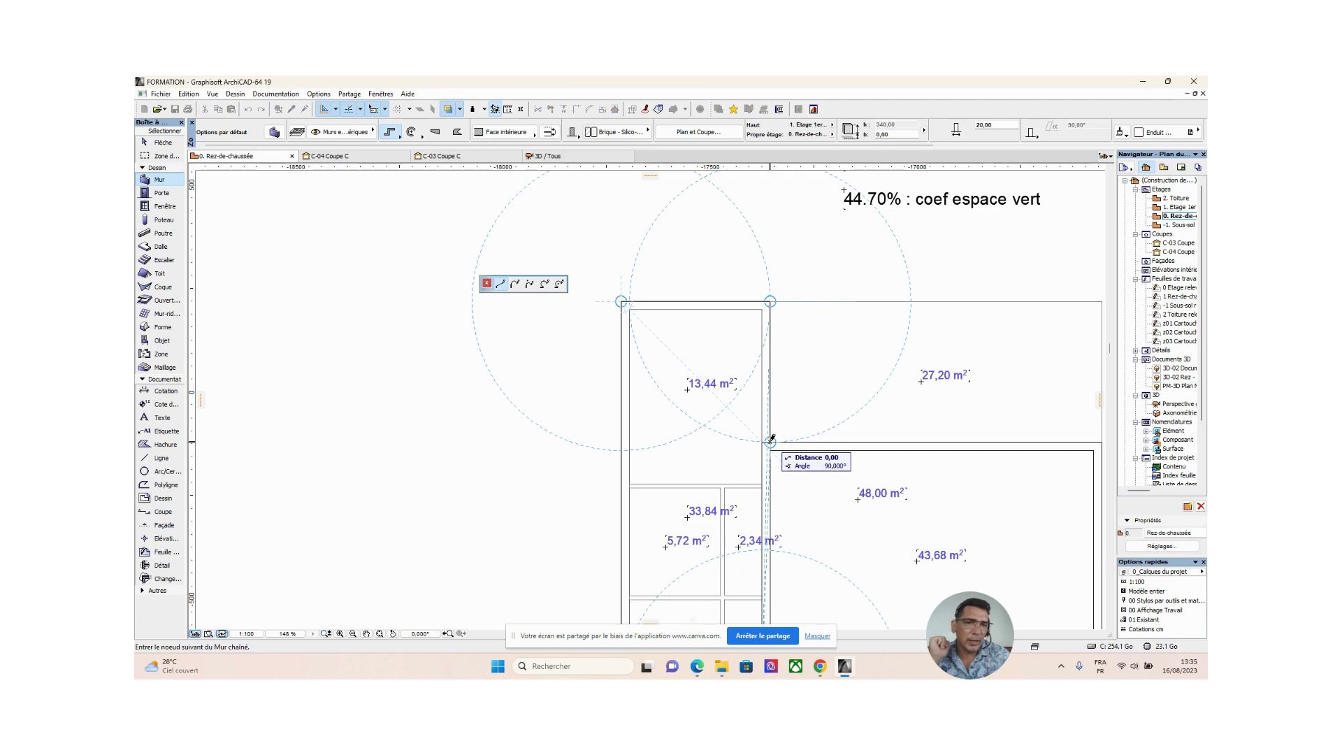
{"action": "double_click", "coordinate": [771, 440]}
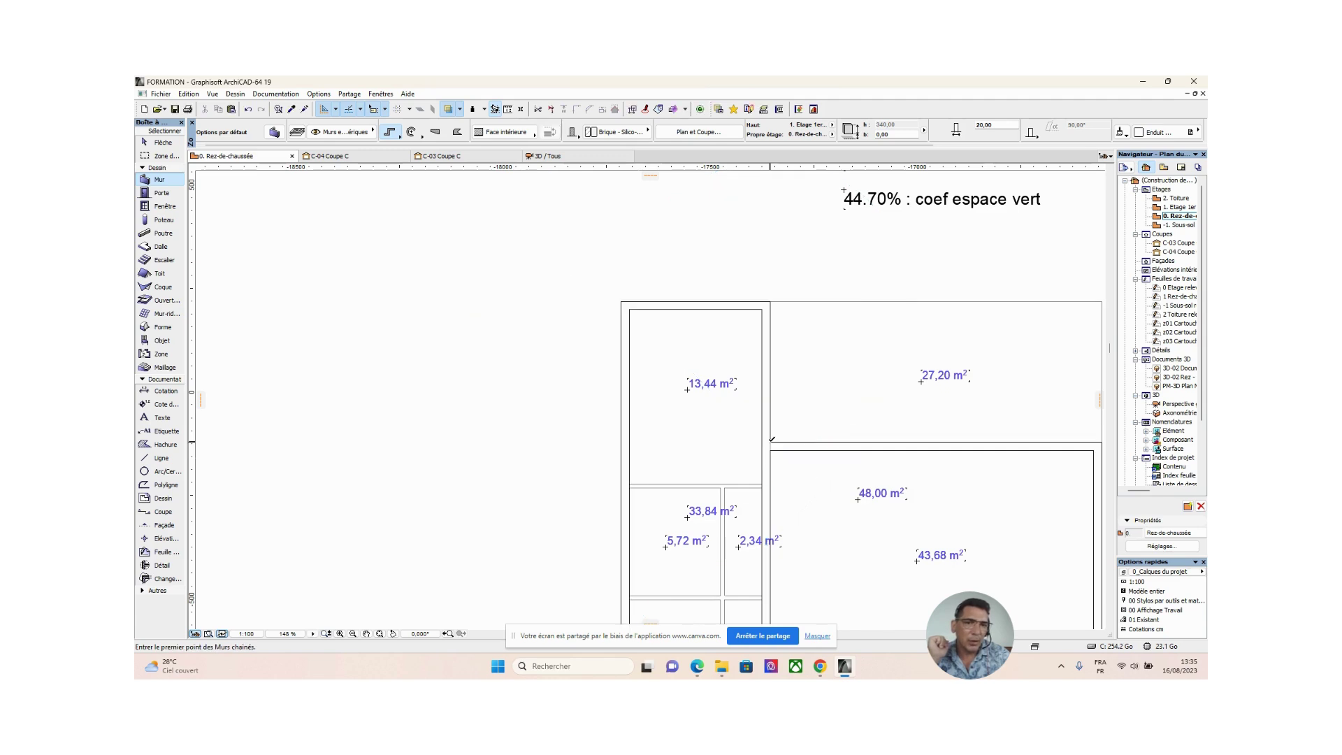
Step: Open the 3D view and select the four walls of the western block to compare their height with the first block
{"action": "scroll", "coordinate": [890, 479], "scroll_direction": "down", "scroll_amount": 2}
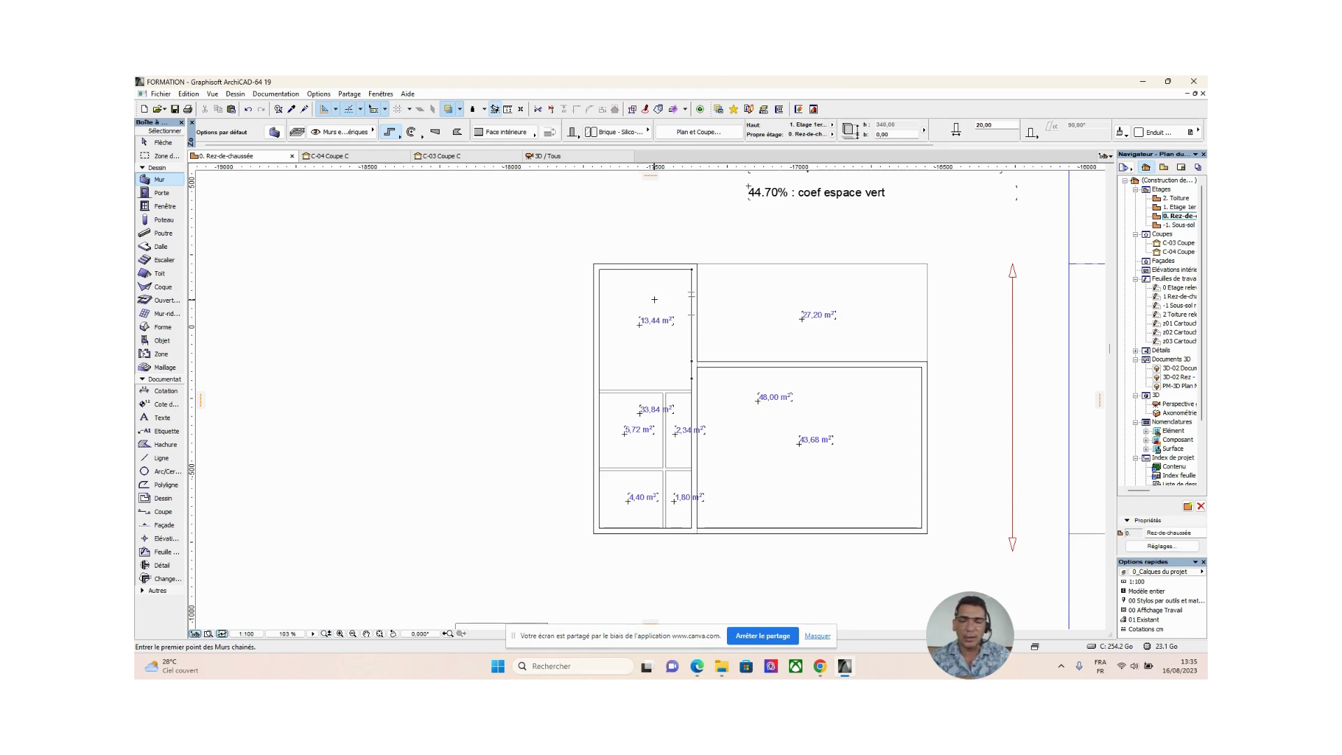
{"action": "left_click", "coordinate": [573, 157]}
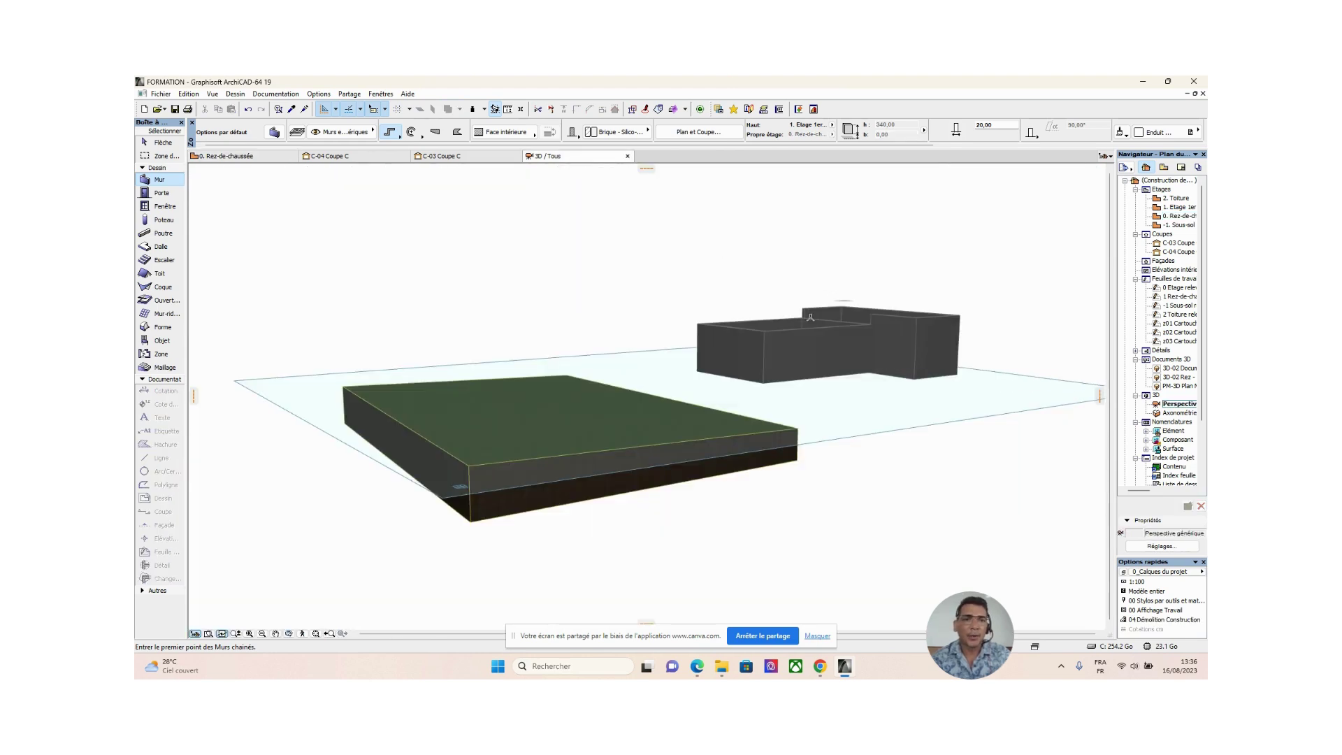
{"action": "left_click", "coordinate": [160, 141]}
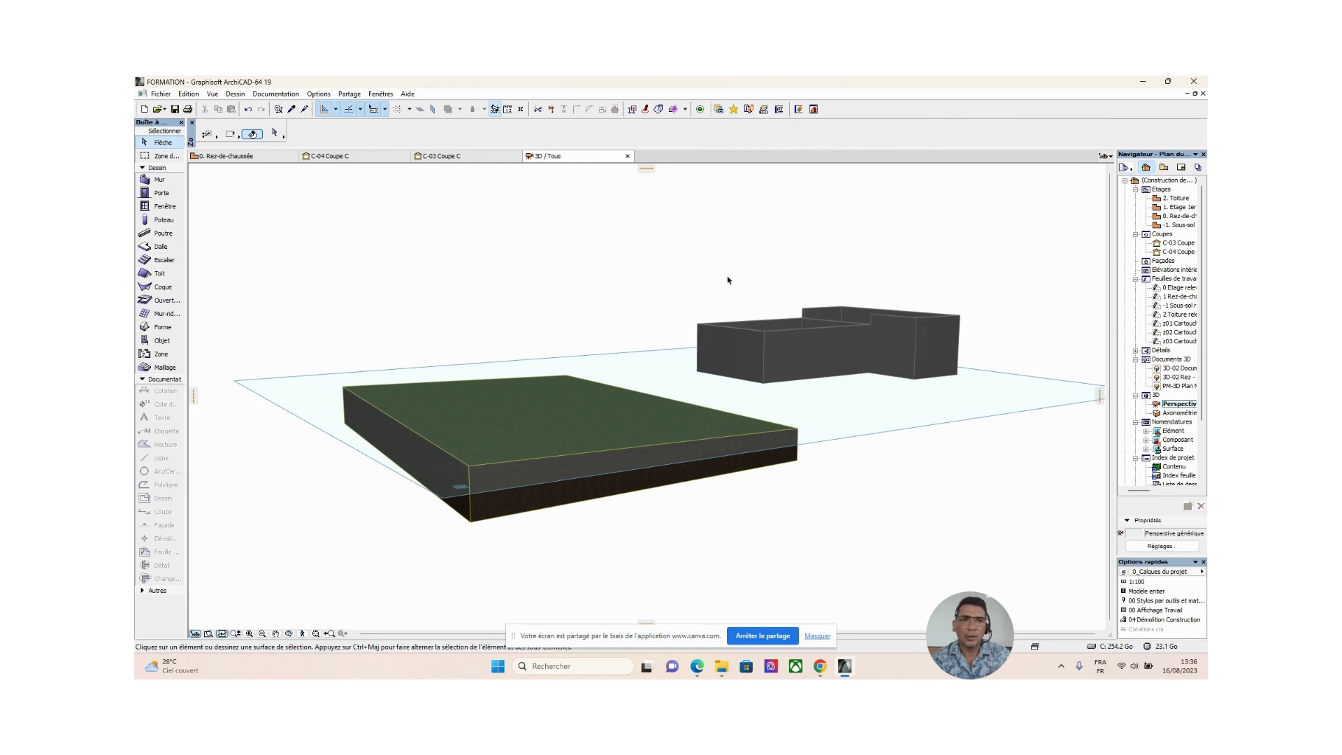
{"action": "left_click_drag", "start_coordinate": [891, 280], "coordinate": [988, 372]}
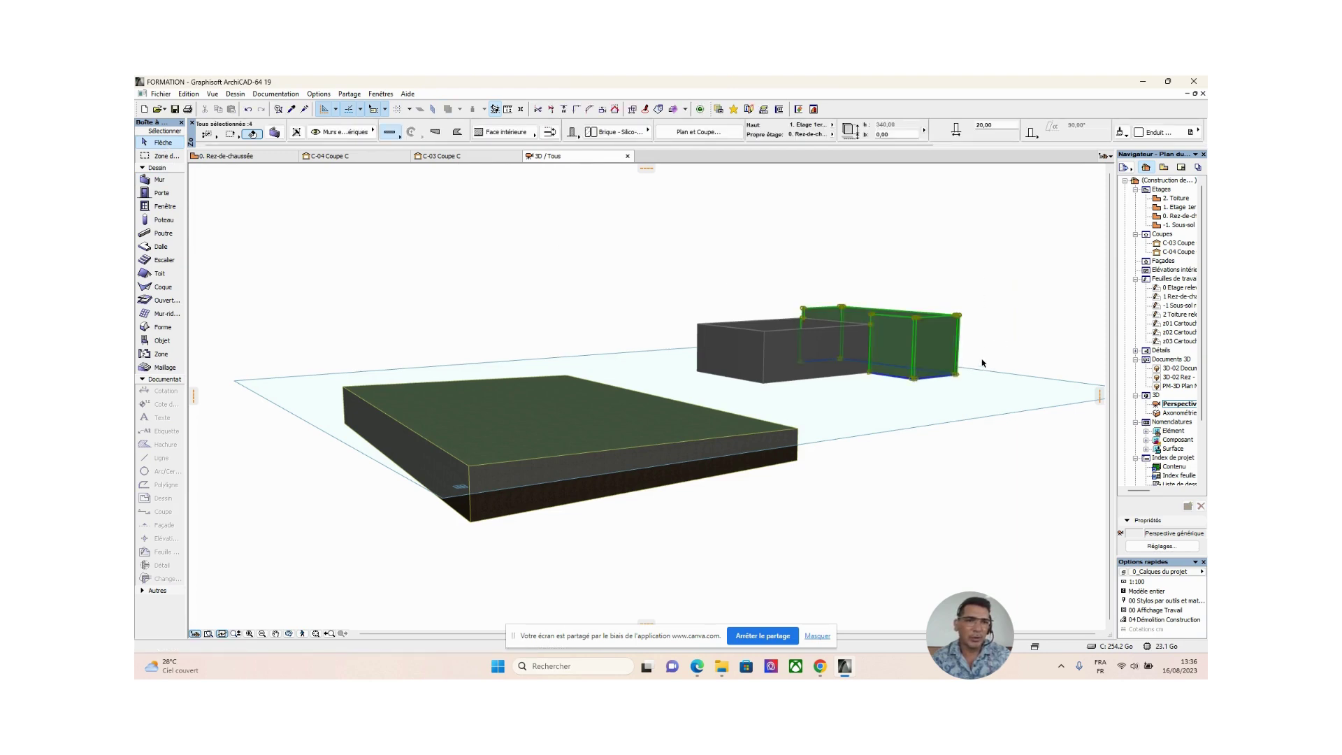
Step: Return to the ground-floor plan and select the western block's walls to examine how they are grouped
{"action": "key", "text": "Escape"}
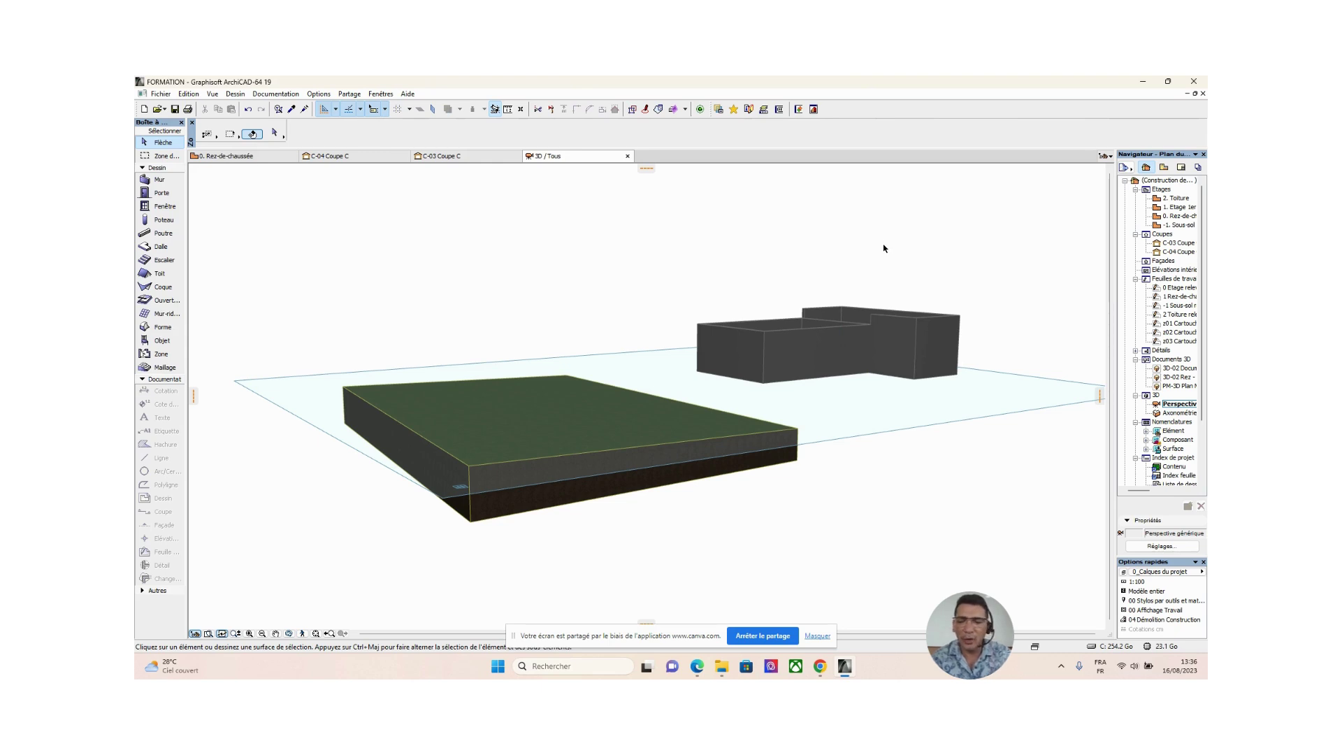
{"action": "key", "text": "F2"}
{"action": "scroll", "coordinate": [862, 390], "scroll_direction": "down", "scroll_amount": 3}
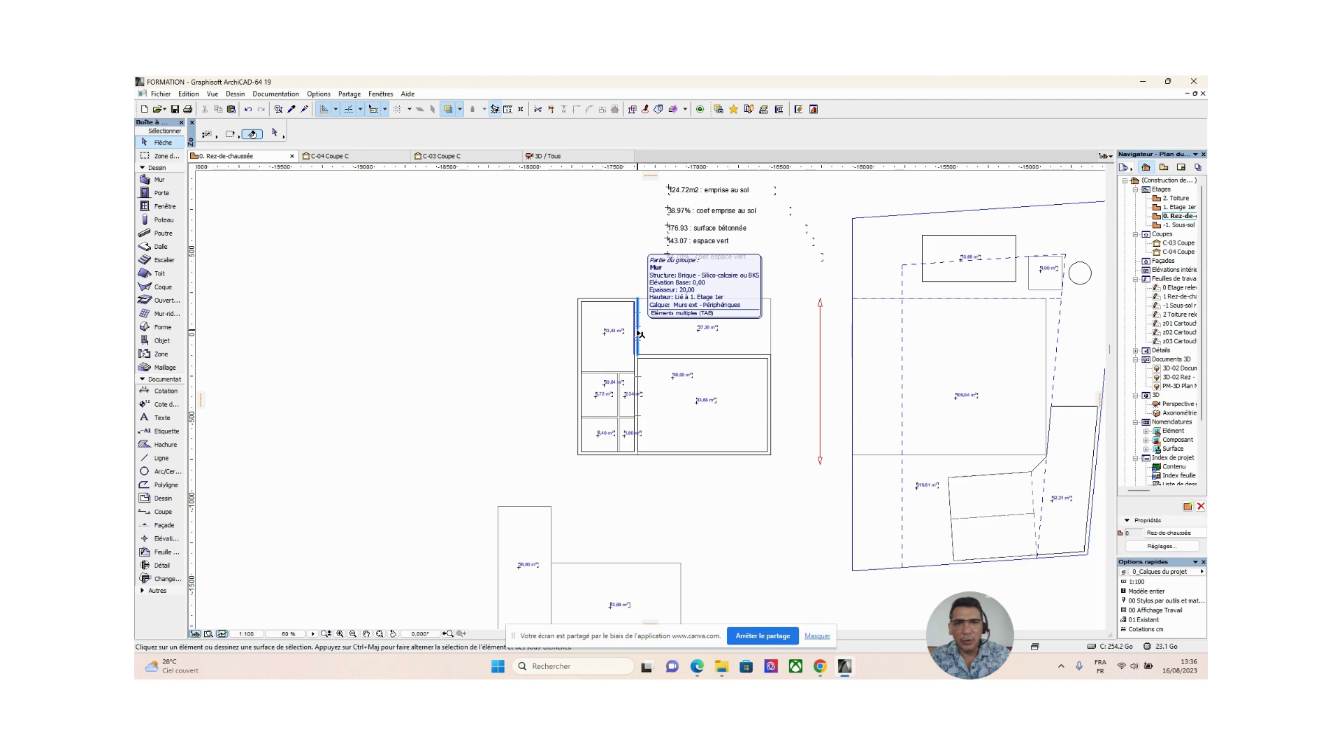
{"action": "left_click", "coordinate": [639, 334]}
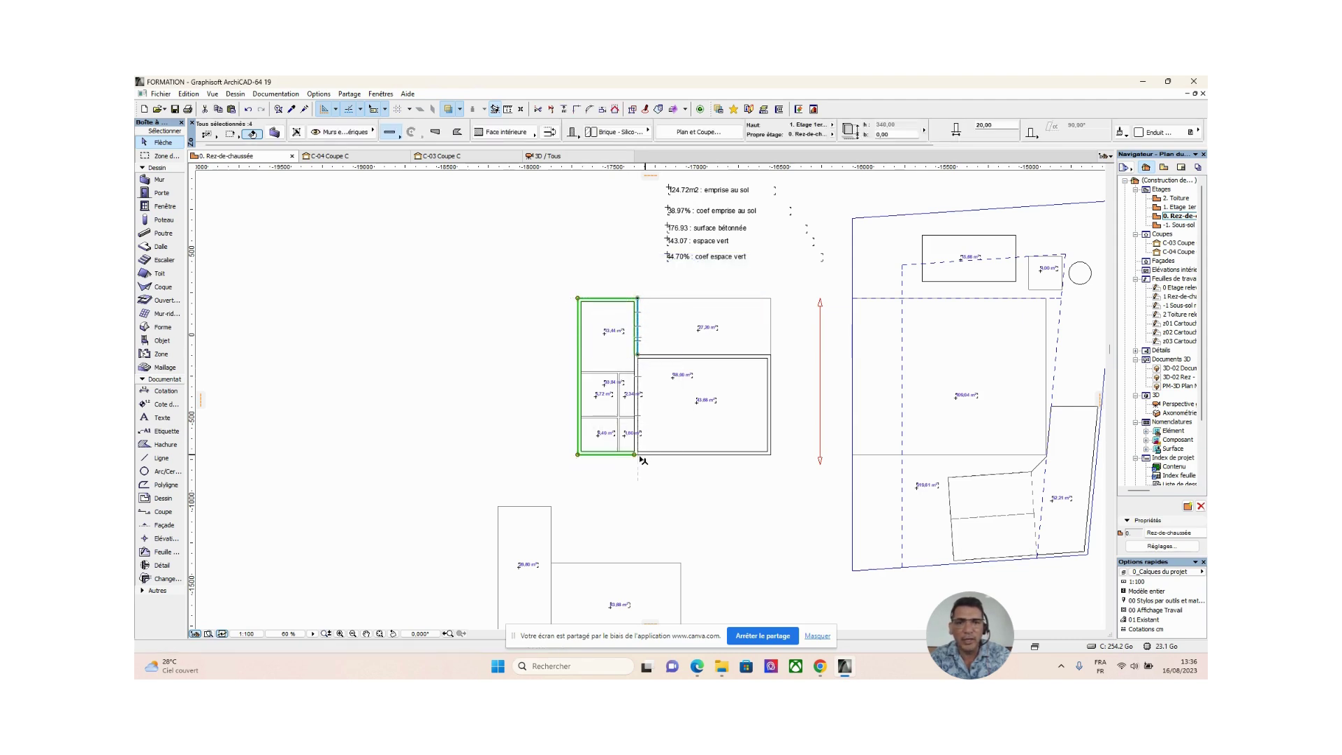
{"action": "left_click", "coordinate": [443, 398]}
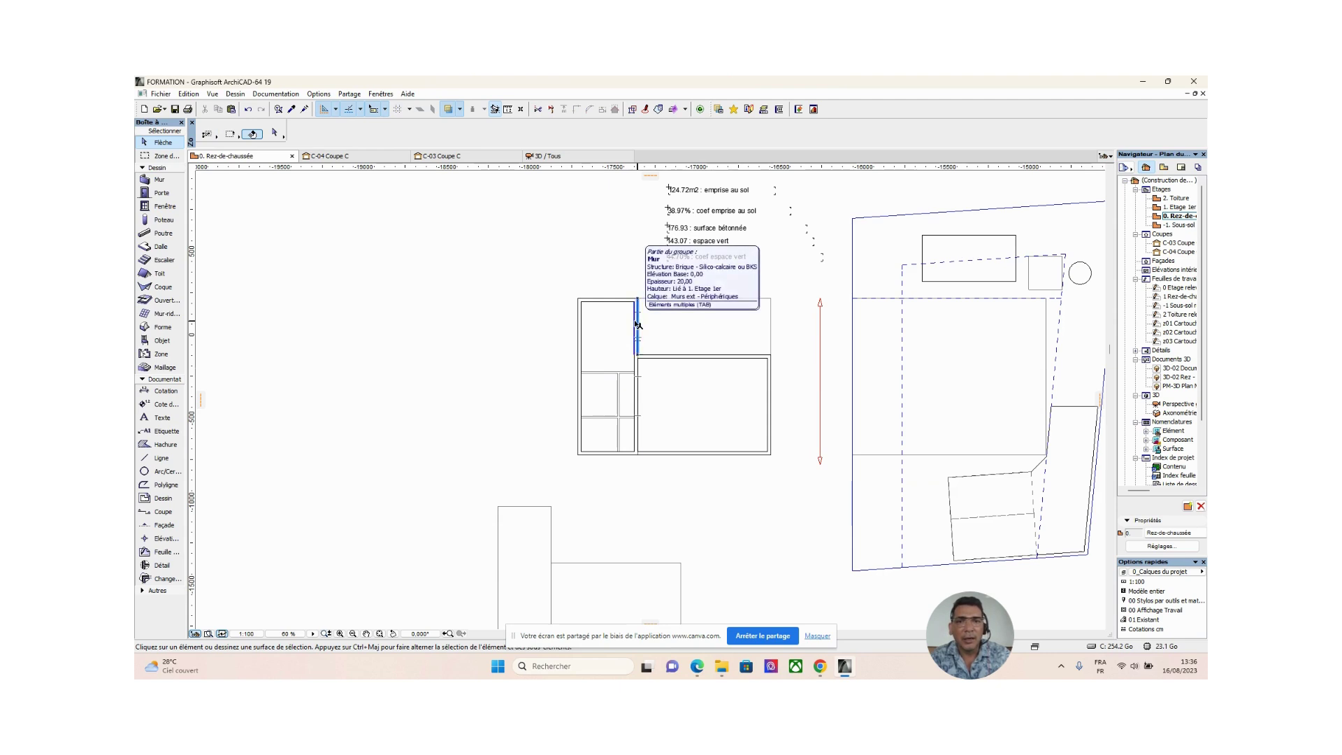
{"action": "left_click", "coordinate": [637, 325]}
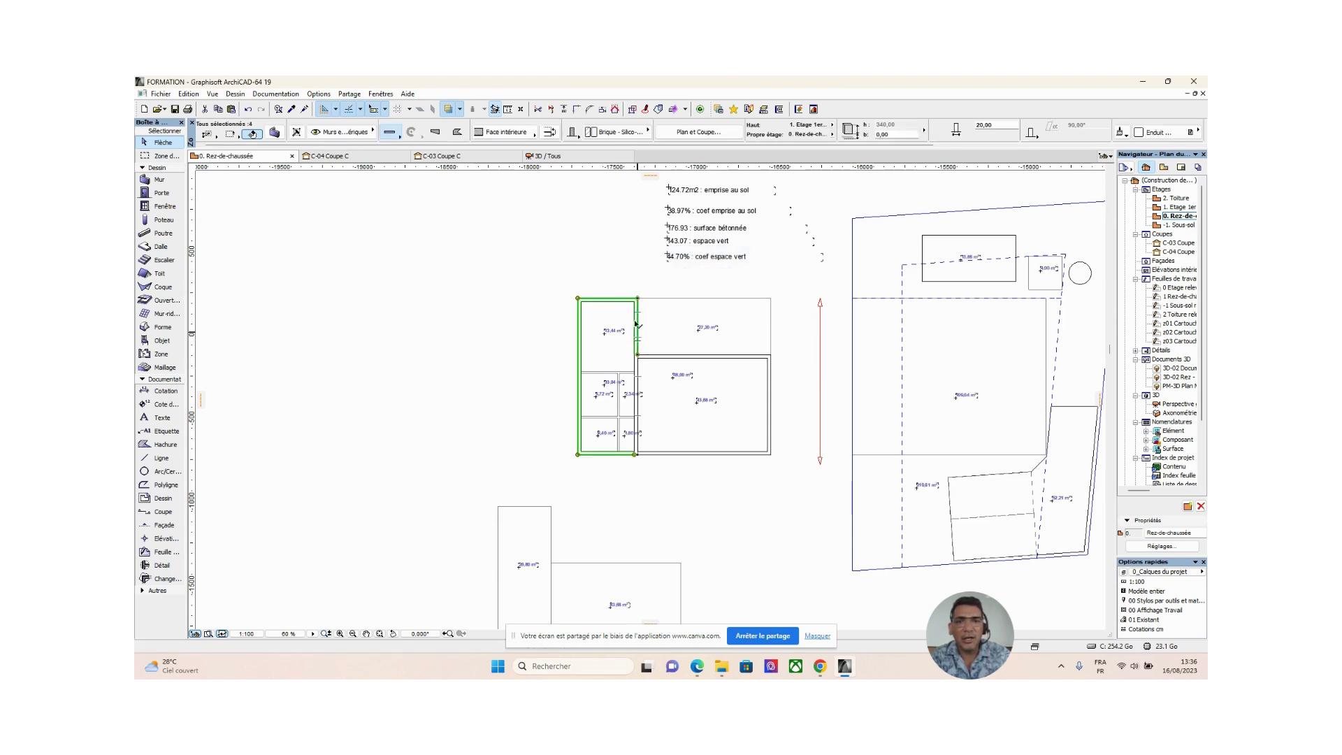
{"action": "left_click", "coordinate": [491, 307]}
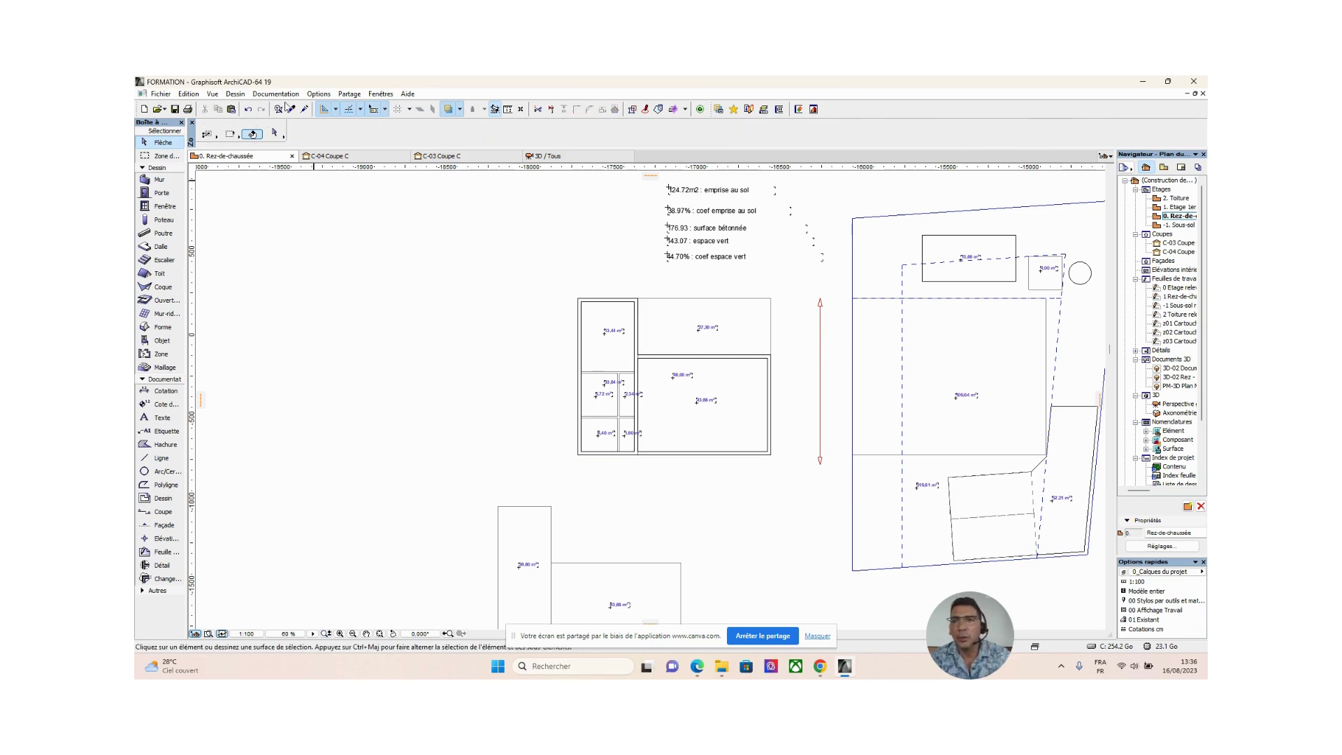
Step: Draw a single horizontal test wall in the empty area northwest of the house and end the wall chain after one segment
{"action": "left_click", "coordinate": [160, 180]}
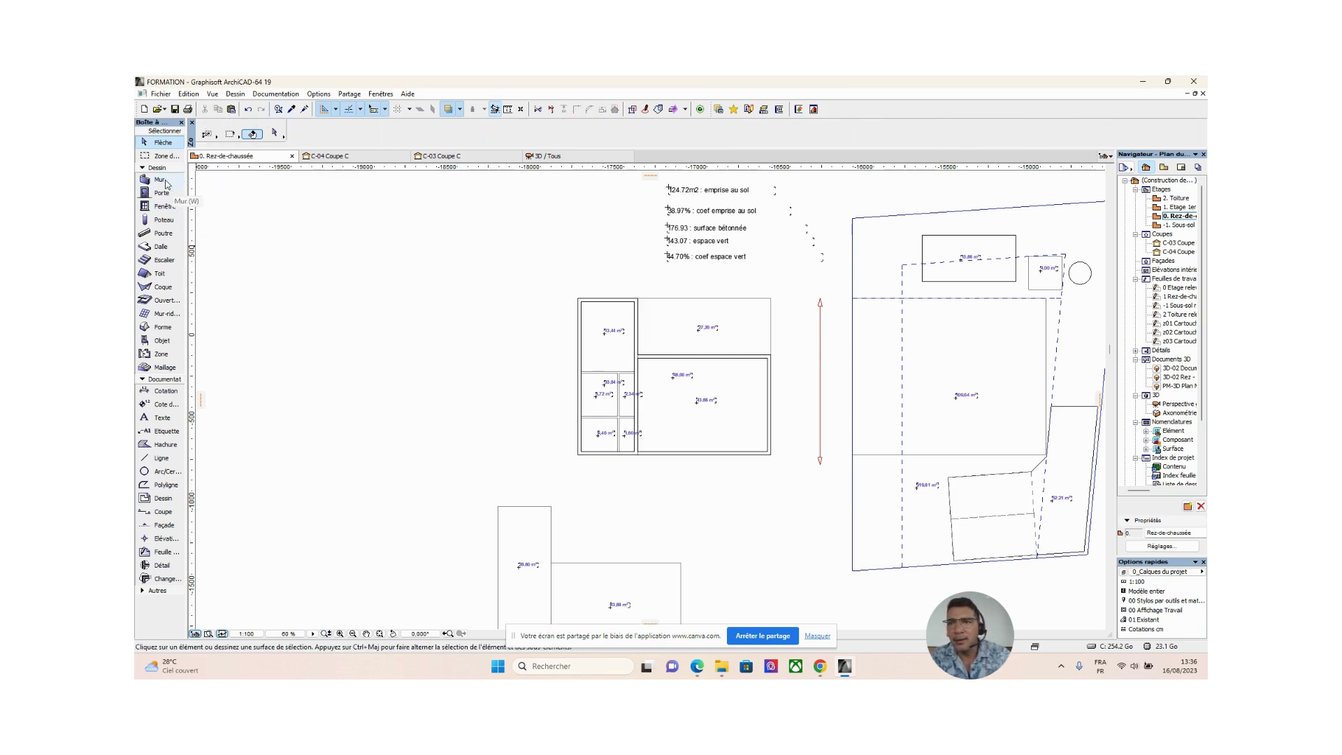
{"action": "left_click", "coordinate": [367, 265]}
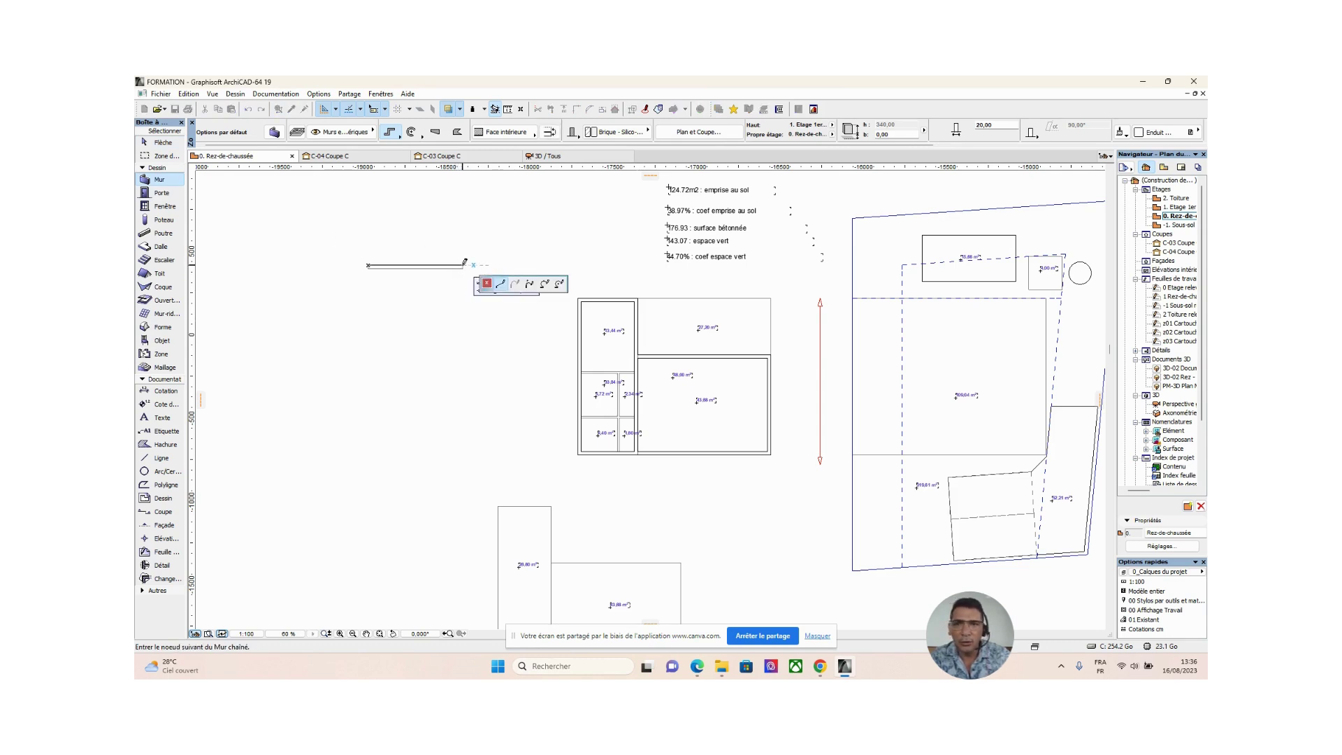
{"action": "left_click", "coordinate": [464, 264]}
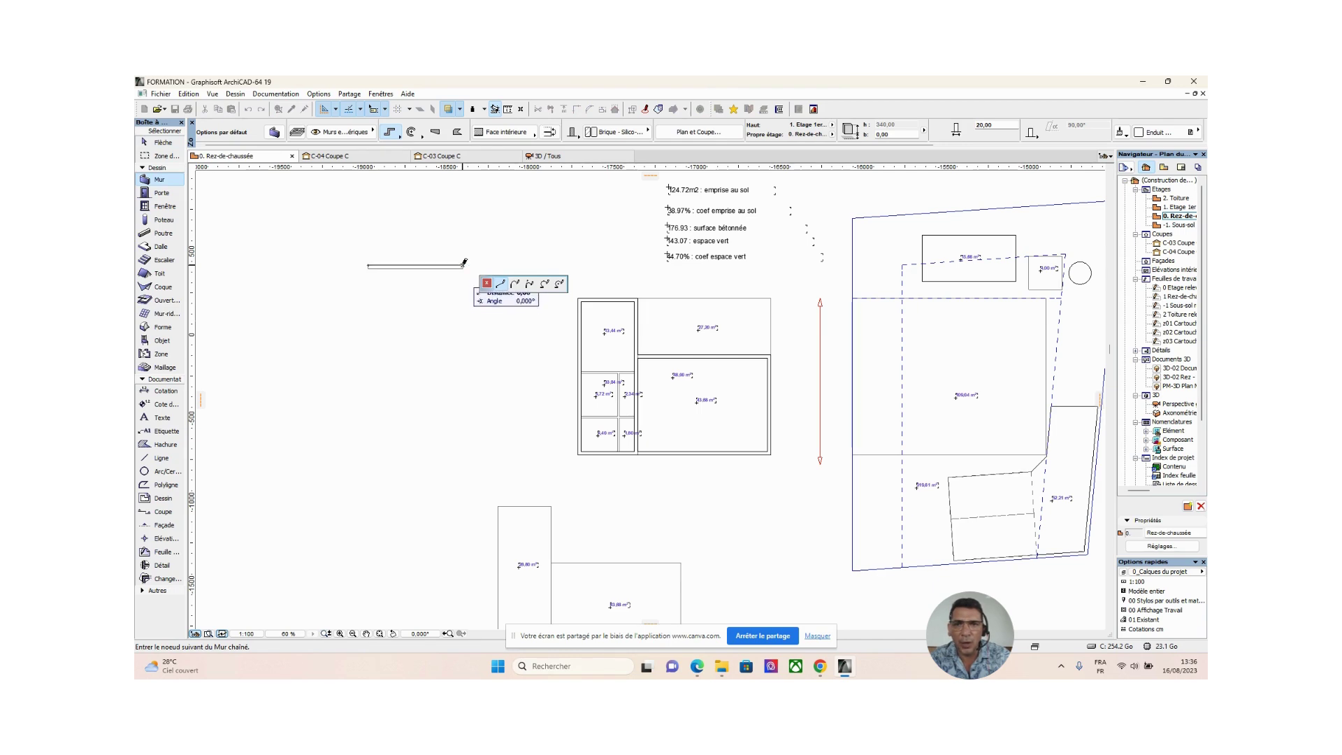
{"action": "scroll", "coordinate": [464, 263], "scroll_direction": "up", "scroll_amount": 5}
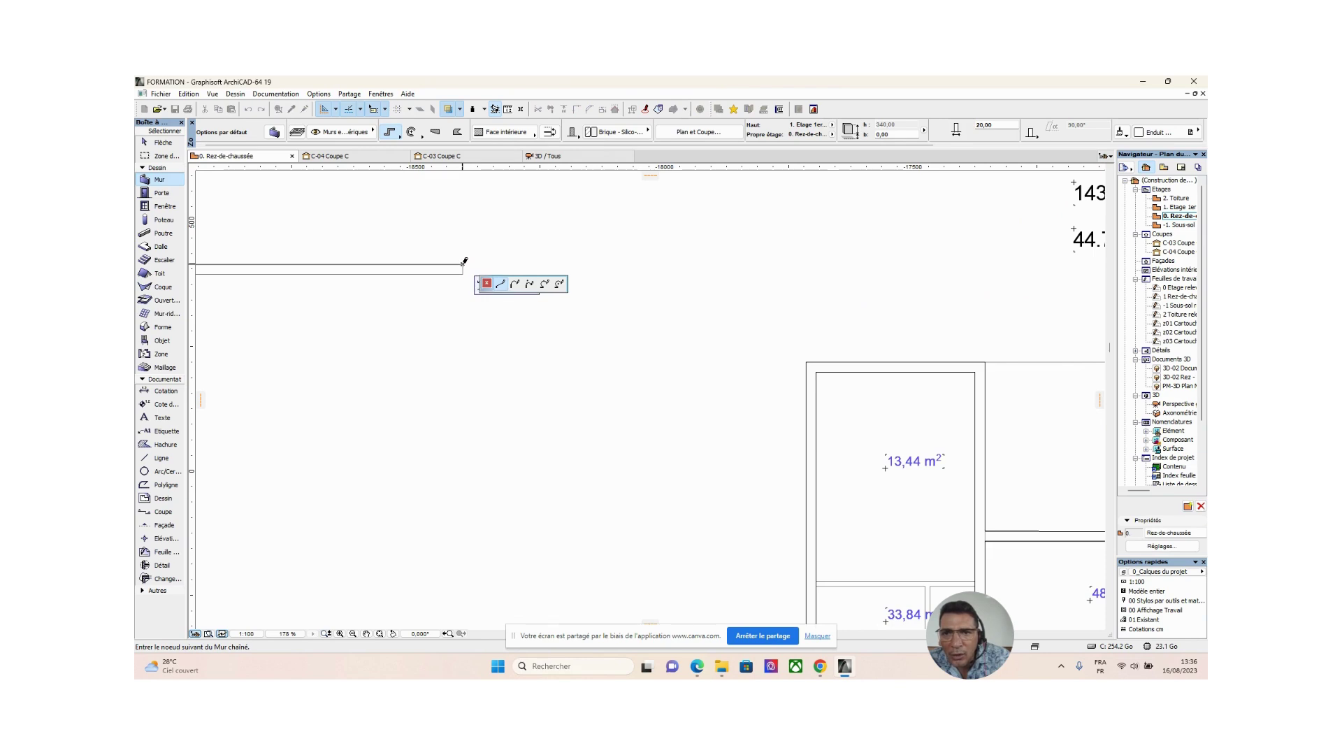
{"action": "double_click", "coordinate": [464, 261]}
{"action": "scroll", "coordinate": [517, 299], "scroll_direction": "down", "scroll_amount": 4}
{"action": "middle_click_drag", "start_coordinate": [520, 300], "coordinate": [568, 298]}
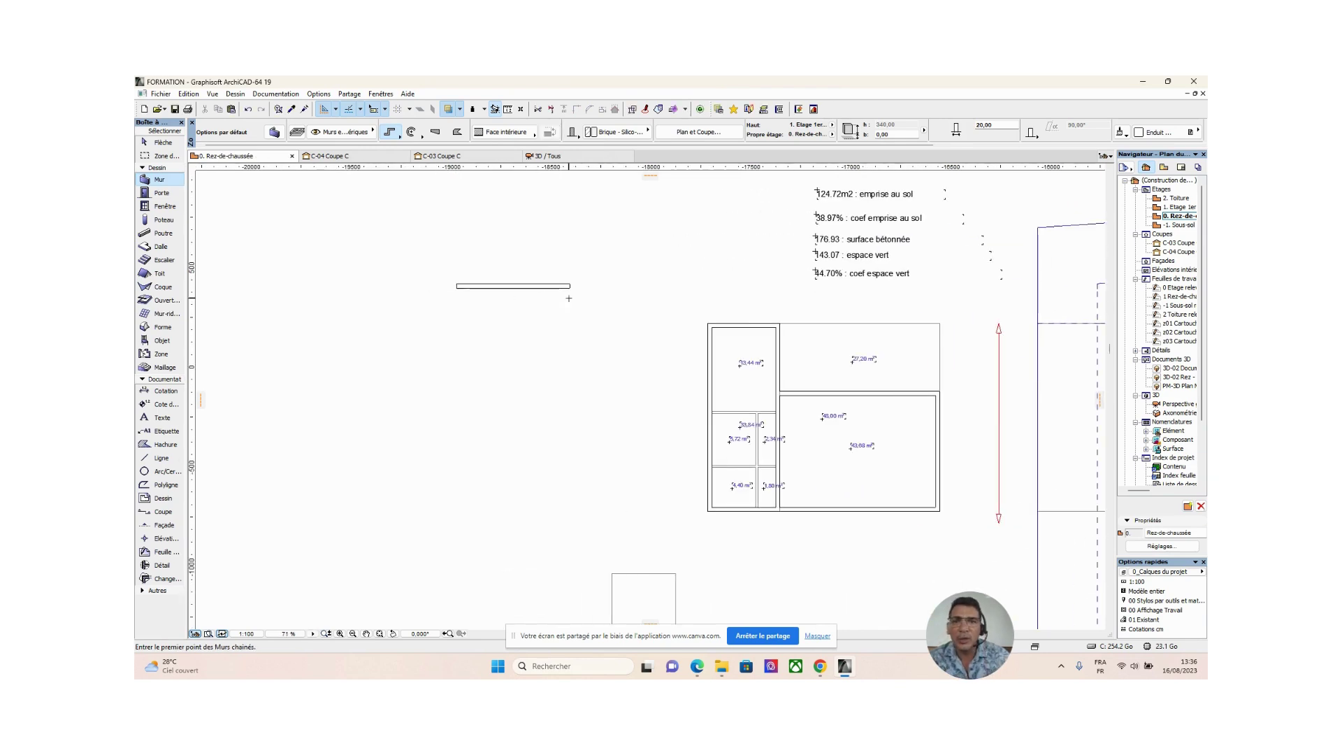
{"action": "left_click", "coordinate": [402, 342]}
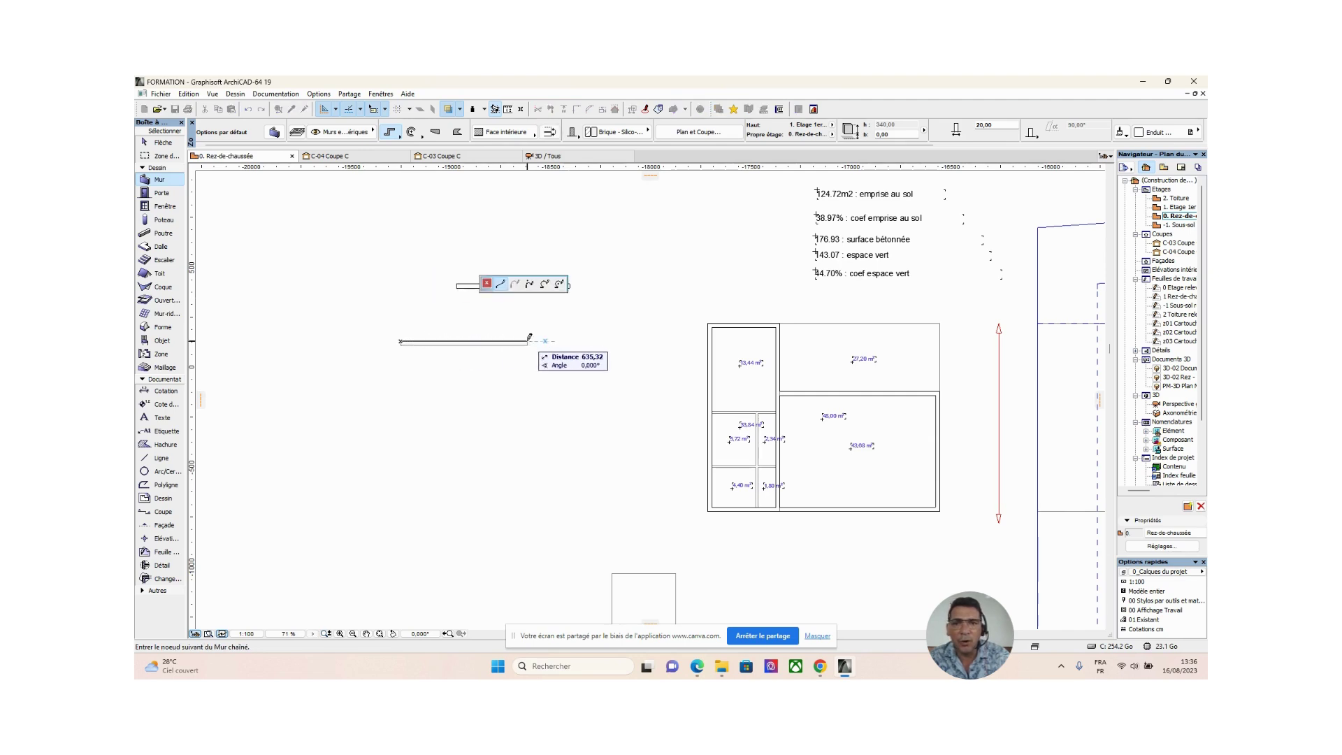
{"action": "left_click", "coordinate": [525, 342]}
{"action": "left_click", "coordinate": [526, 441]}
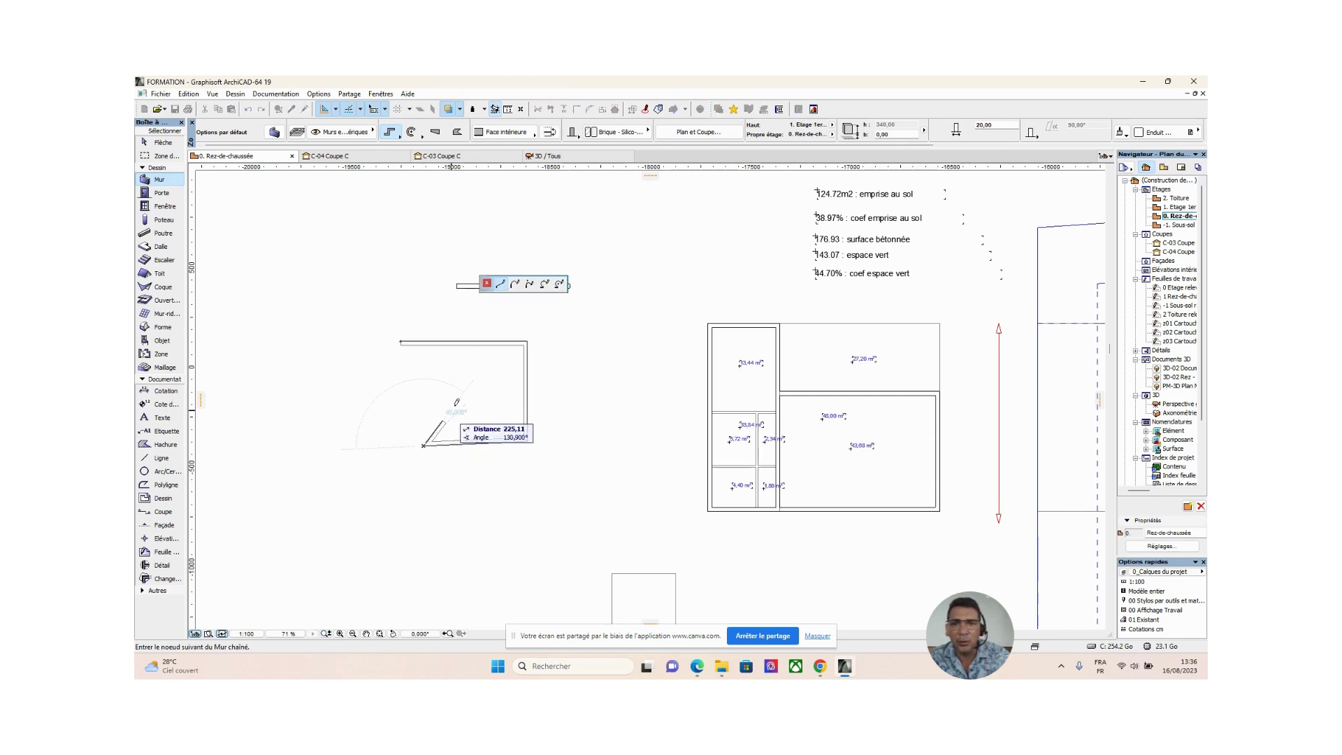
{"action": "left_click", "coordinate": [473, 395]}
{"action": "left_click", "coordinate": [365, 418]}
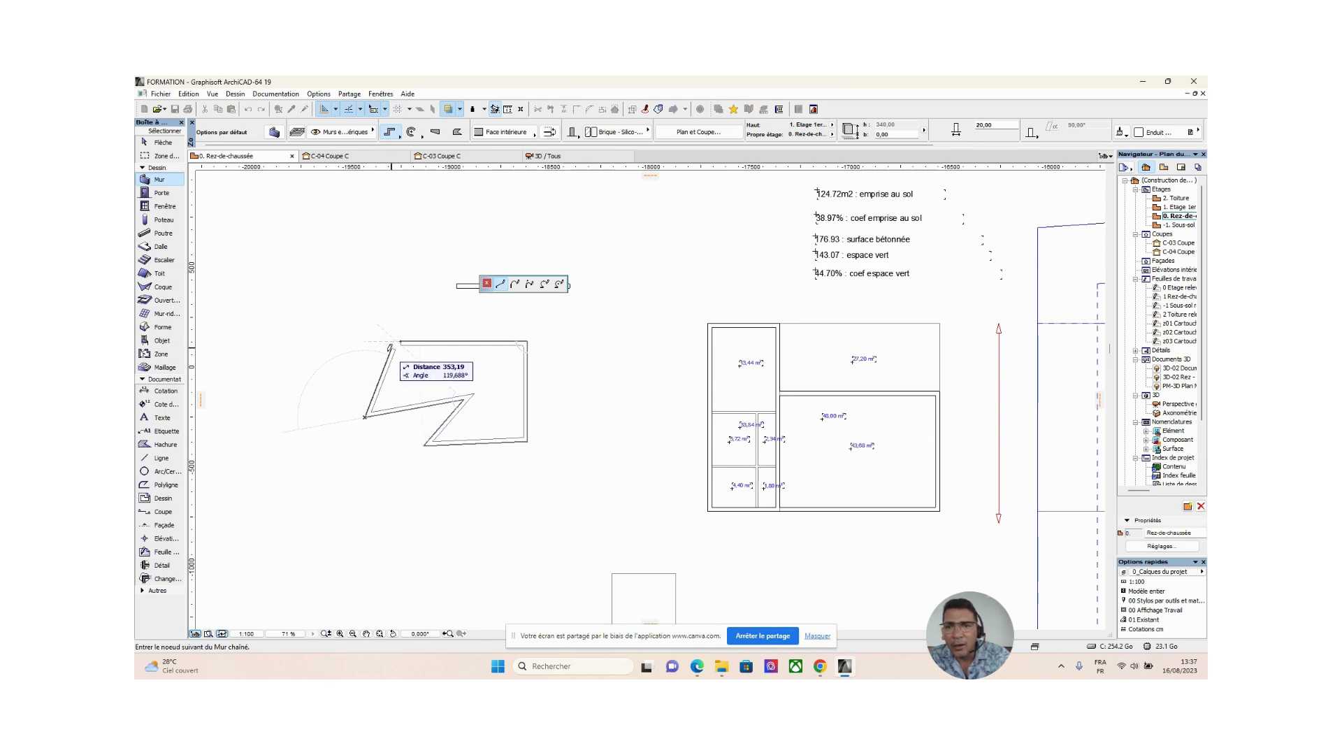
{"action": "left_click", "coordinate": [364, 362]}
{"action": "scroll", "coordinate": [365, 359], "scroll_direction": "up", "scroll_amount": 5}
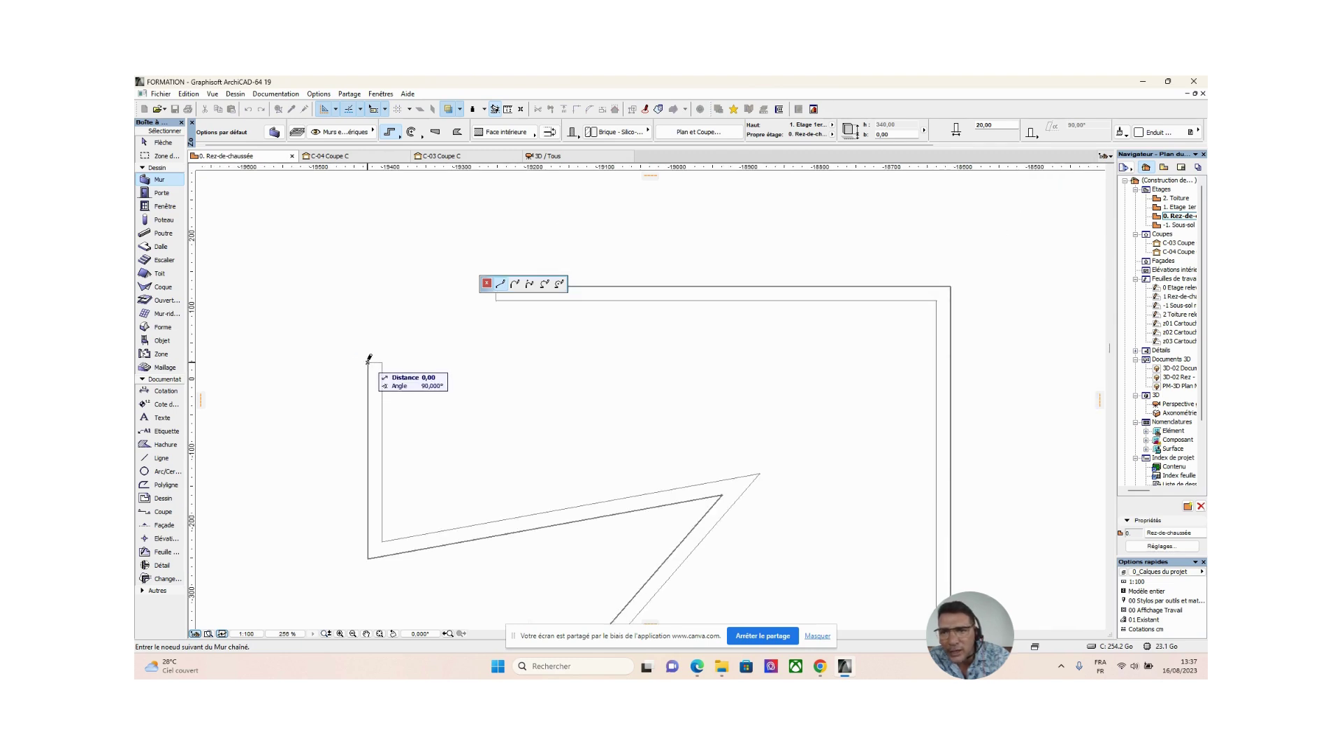
{"action": "scroll", "coordinate": [369, 358], "scroll_direction": "down", "scroll_amount": 1}
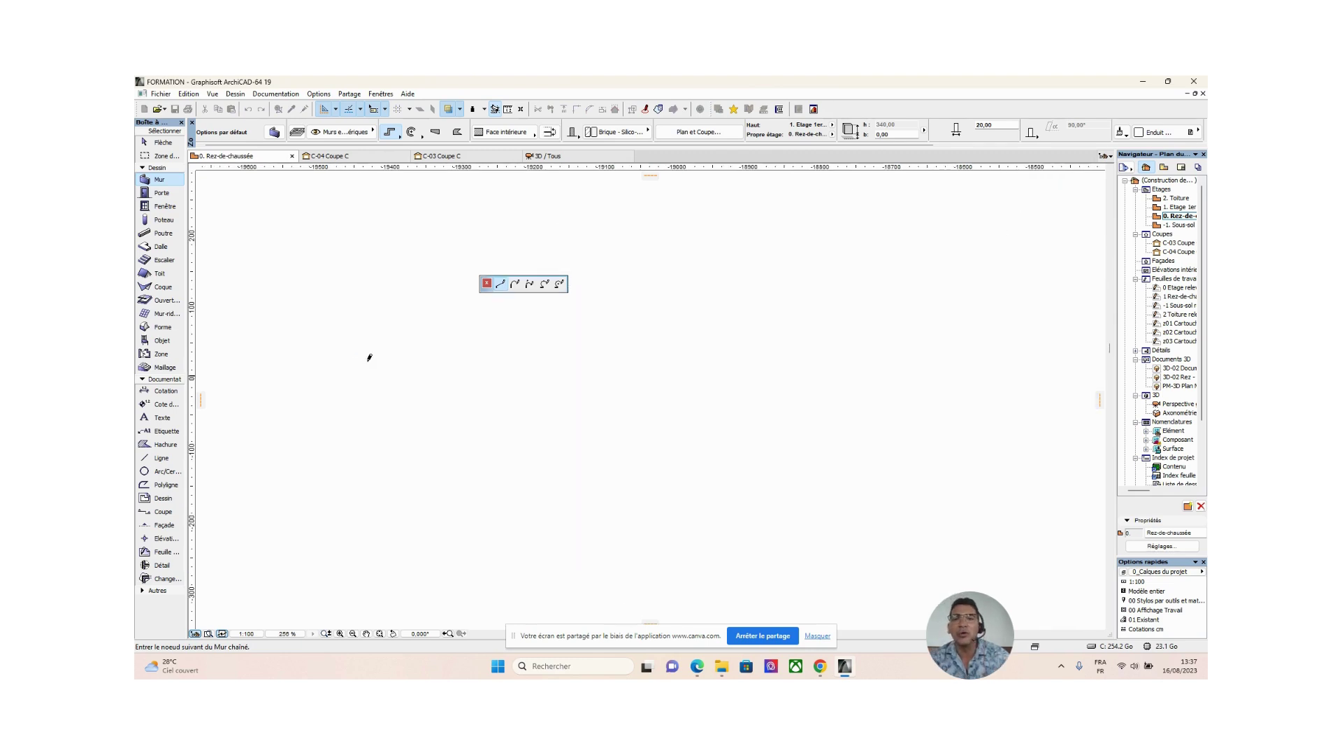
{"action": "middle_click_drag", "start_coordinate": [370, 357], "coordinate": [409, 275]}
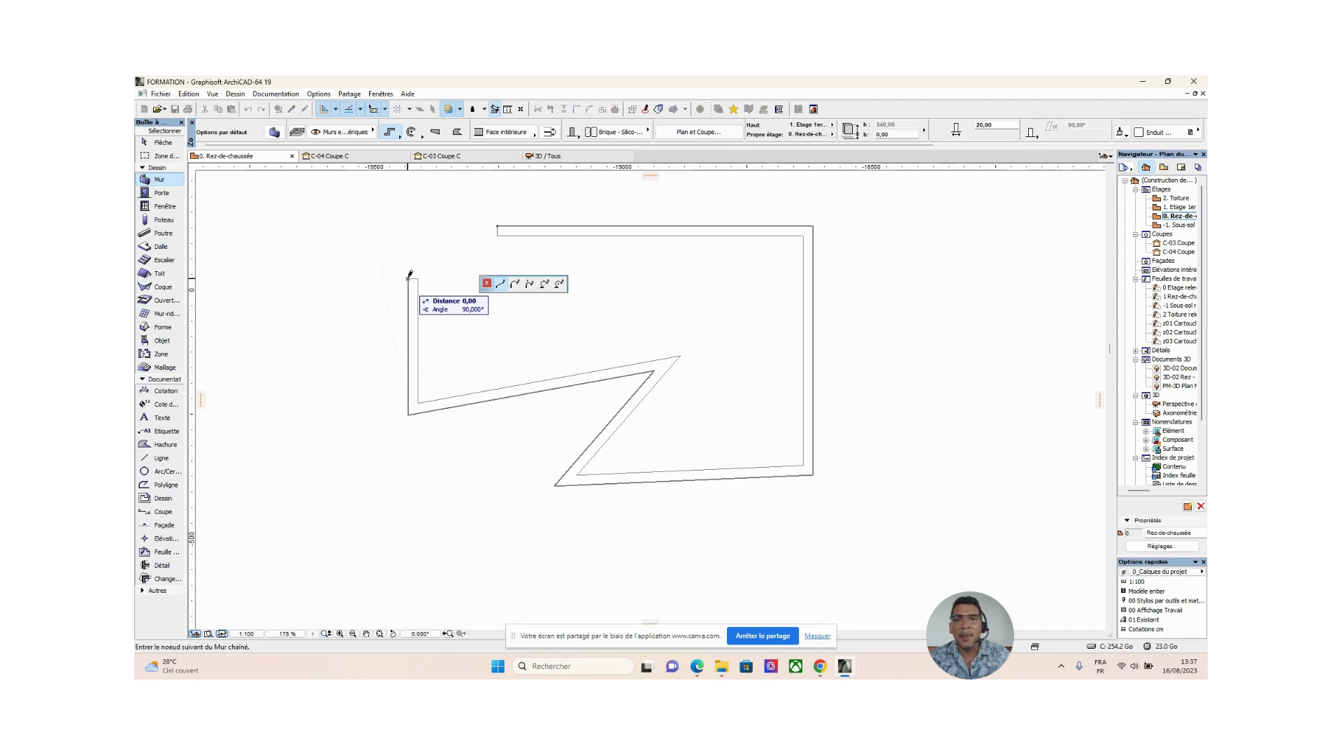
{"action": "right_click", "coordinate": [409, 274]}
{"action": "left_click", "coordinate": [448, 375]}
{"action": "scroll", "coordinate": [443, 379], "scroll_direction": "down", "scroll_amount": 1}
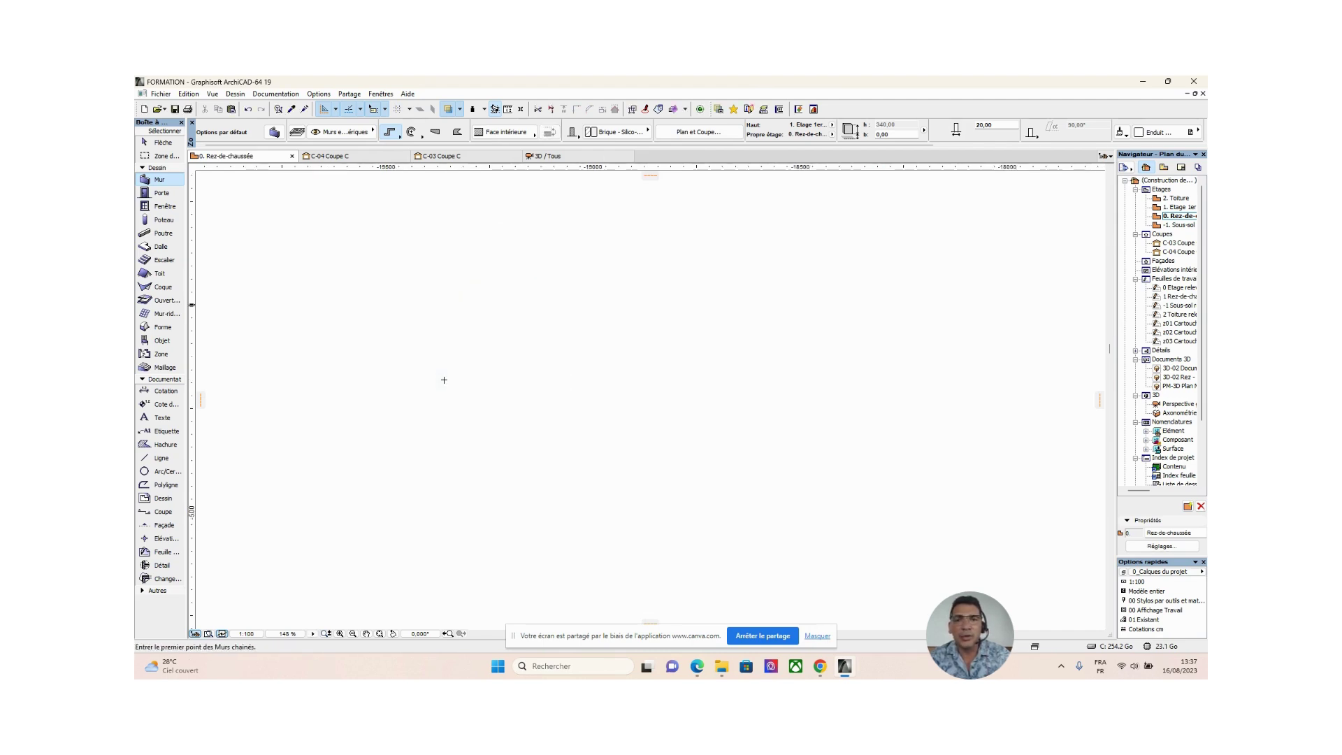
Step: Select the single test wall northwest of the house and erase it
{"action": "scroll", "coordinate": [443, 379], "scroll_direction": "down", "scroll_amount": 5}
{"action": "left_click", "coordinate": [160, 143]}
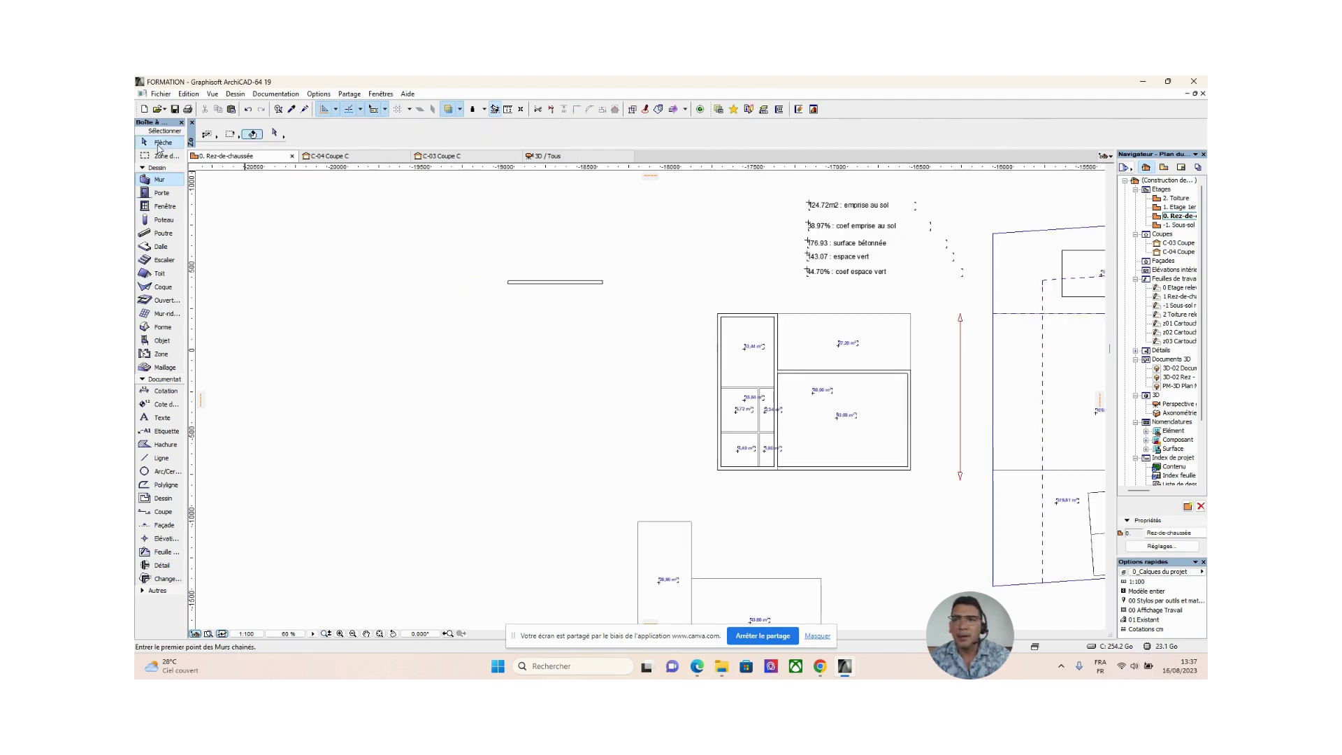
{"action": "left_click", "coordinate": [602, 283]}
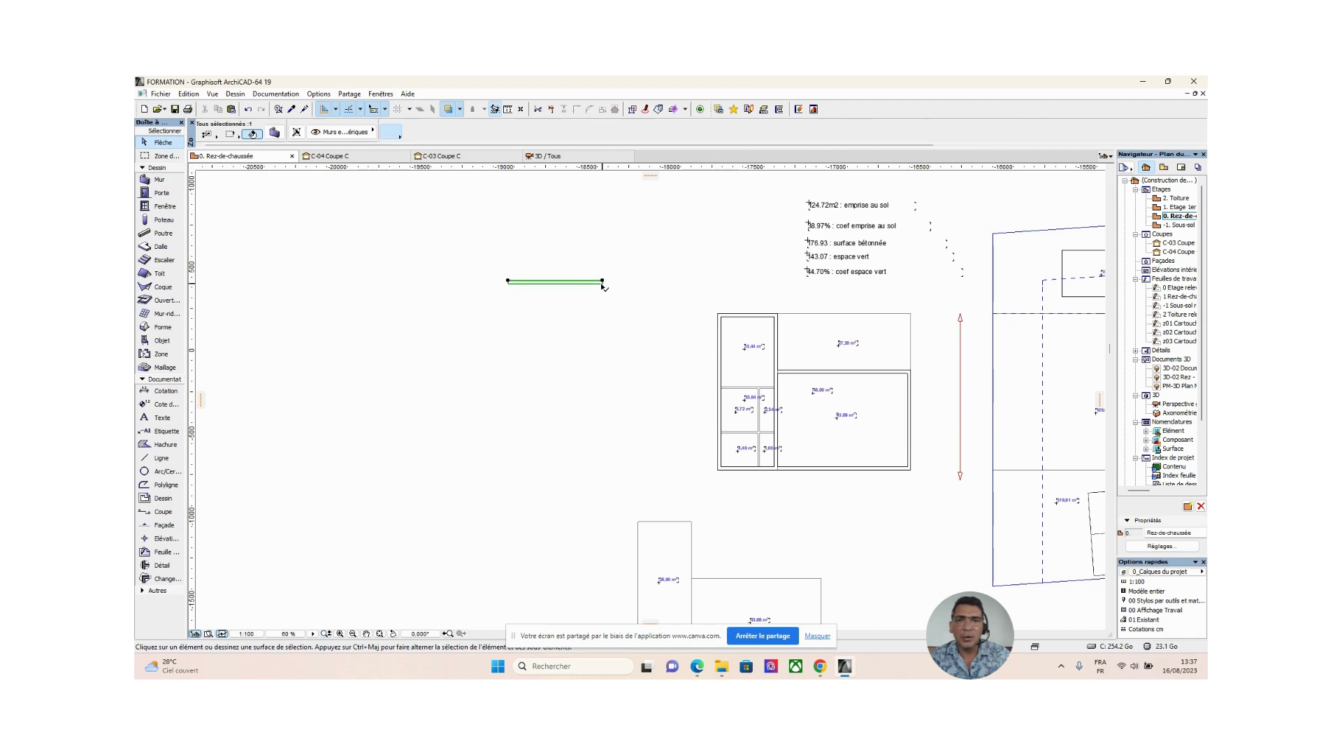
{"action": "right_click", "coordinate": [610, 360]}
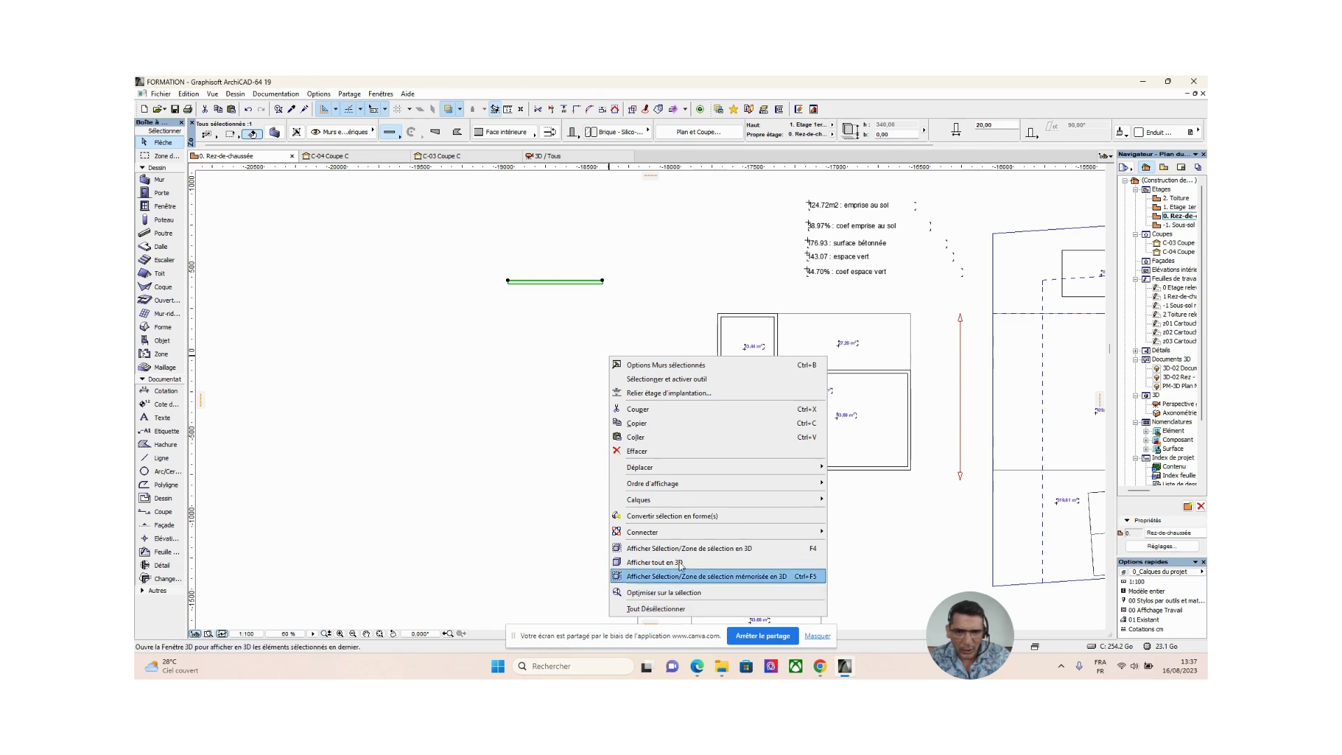
{"action": "left_click", "coordinate": [546, 350]}
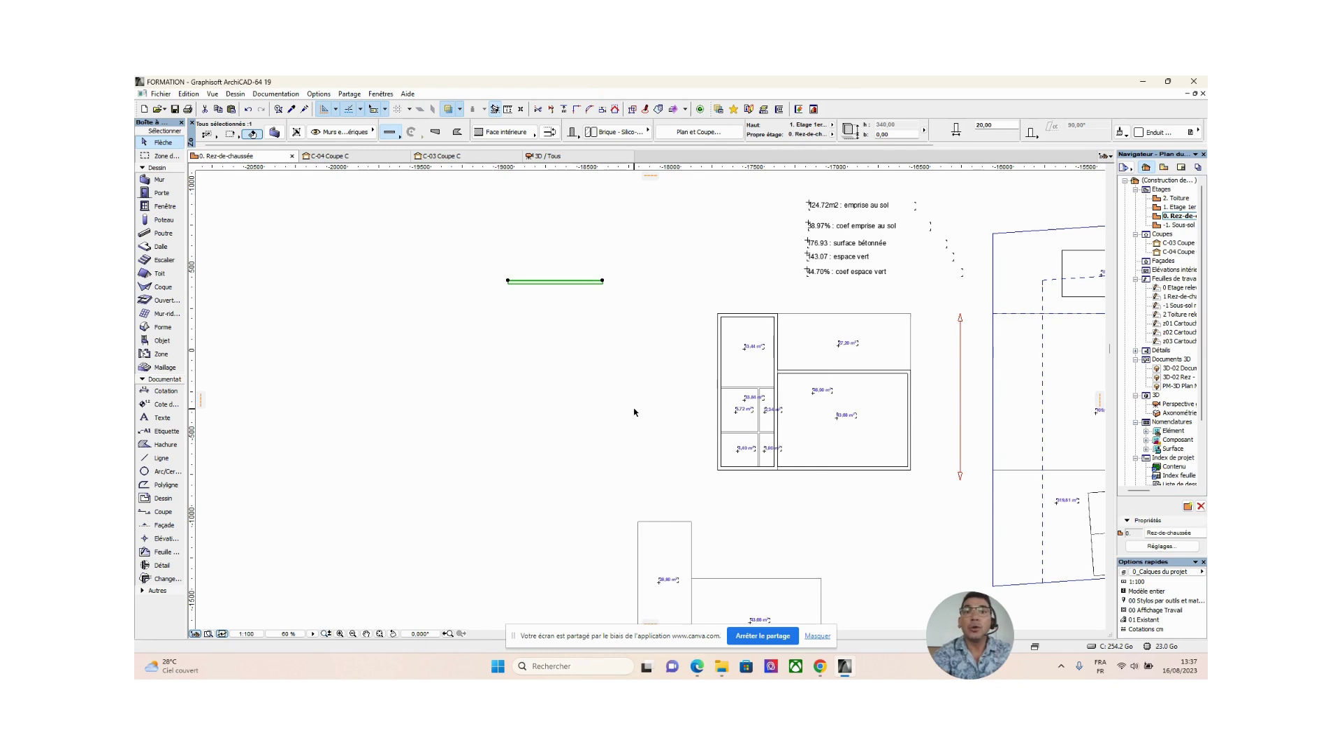
{"action": "key", "text": "Escape"}
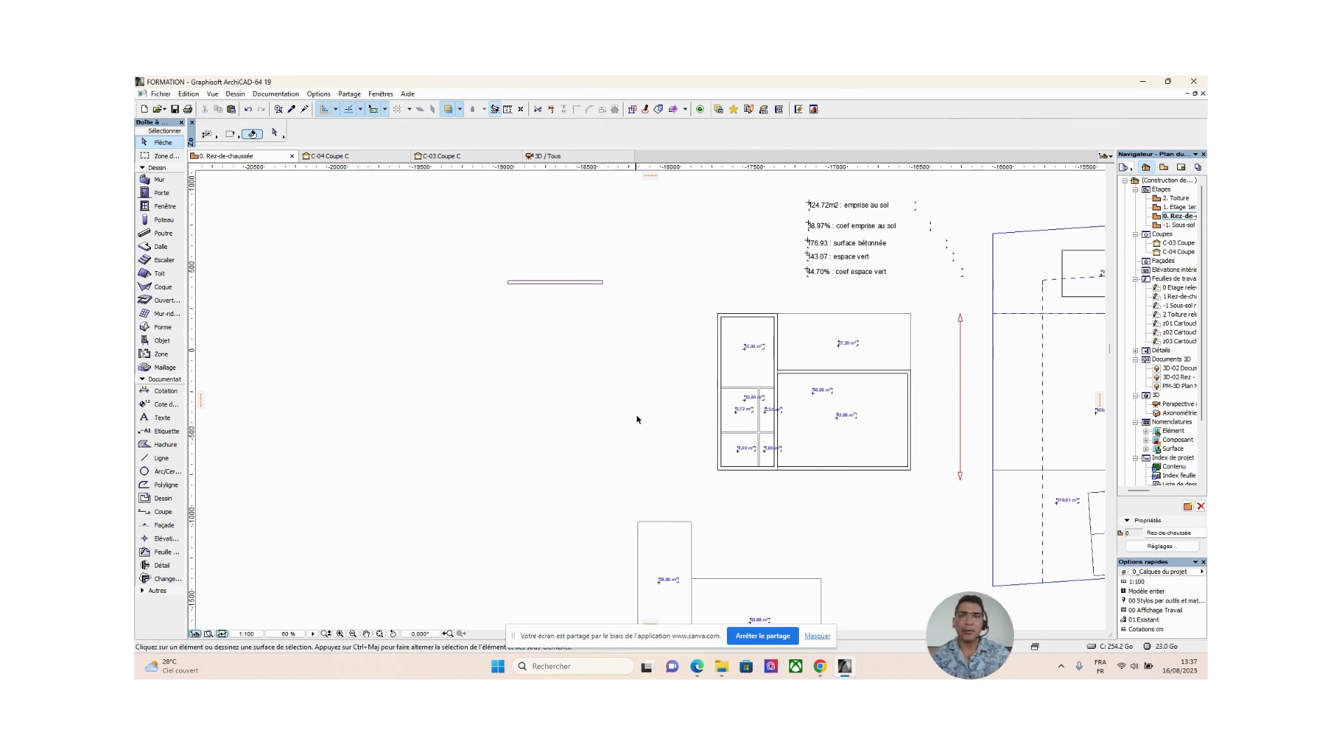
Step: Select the western block's grouped walls, ungroup them, and clear the selection
{"action": "scroll", "coordinate": [614, 333], "scroll_direction": "down", "scroll_amount": 2}
{"action": "middle_click_drag", "start_coordinate": [613, 332], "coordinate": [501, 345]}
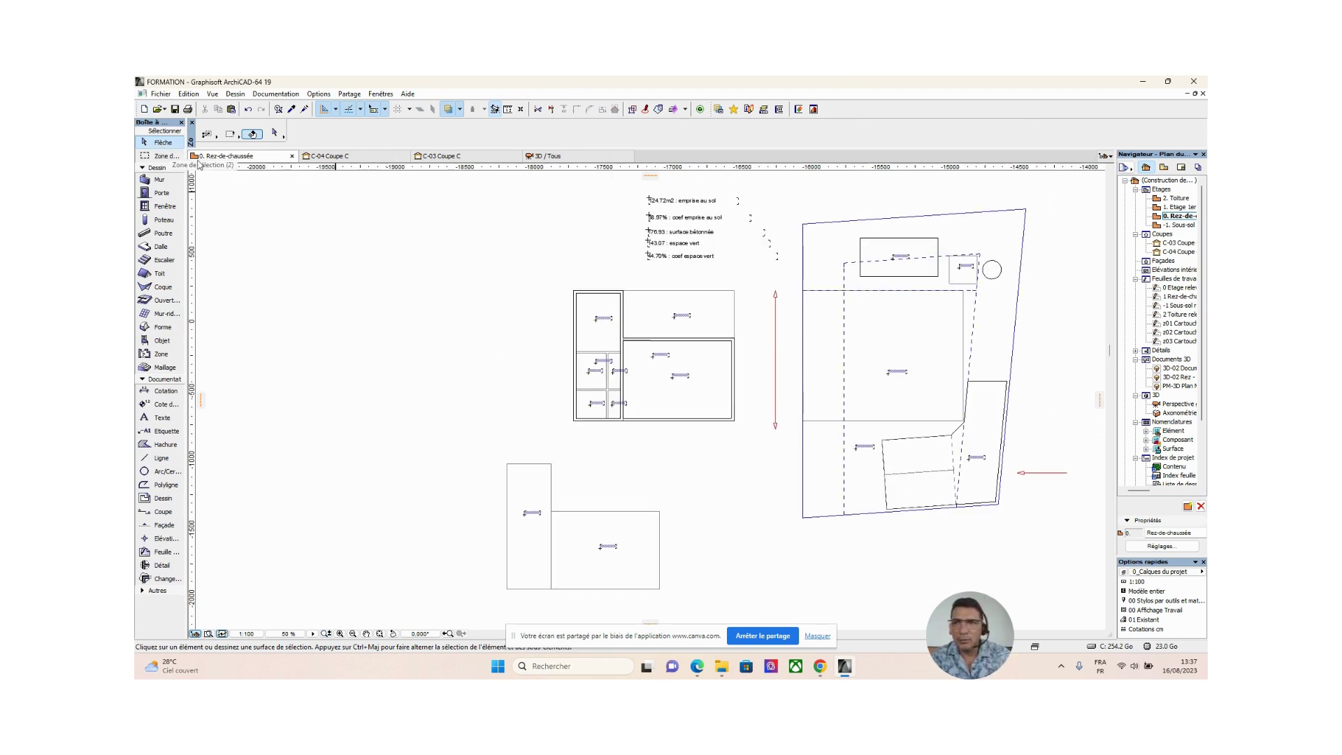
{"action": "scroll", "coordinate": [634, 333], "scroll_direction": "up", "scroll_amount": 6}
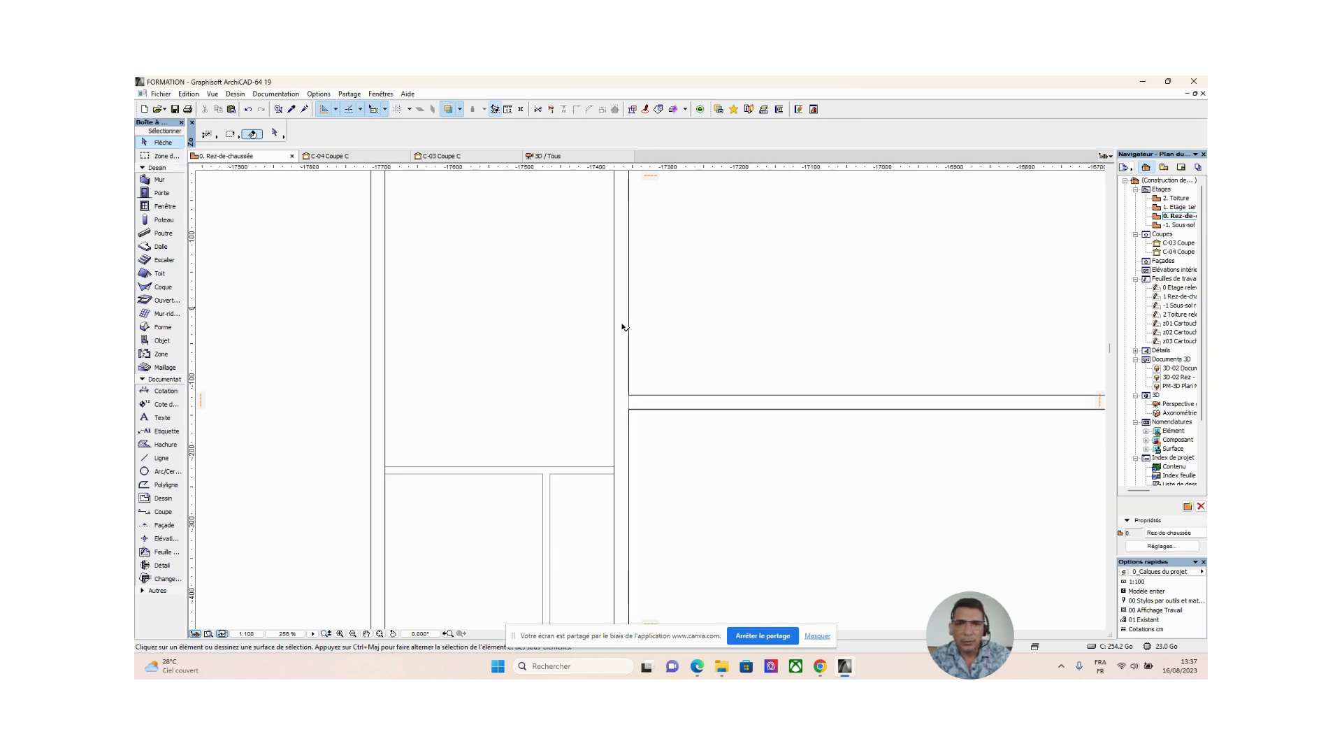
{"action": "left_click", "coordinate": [616, 323]}
{"action": "scroll", "coordinate": [728, 363], "scroll_direction": "down", "scroll_amount": 6}
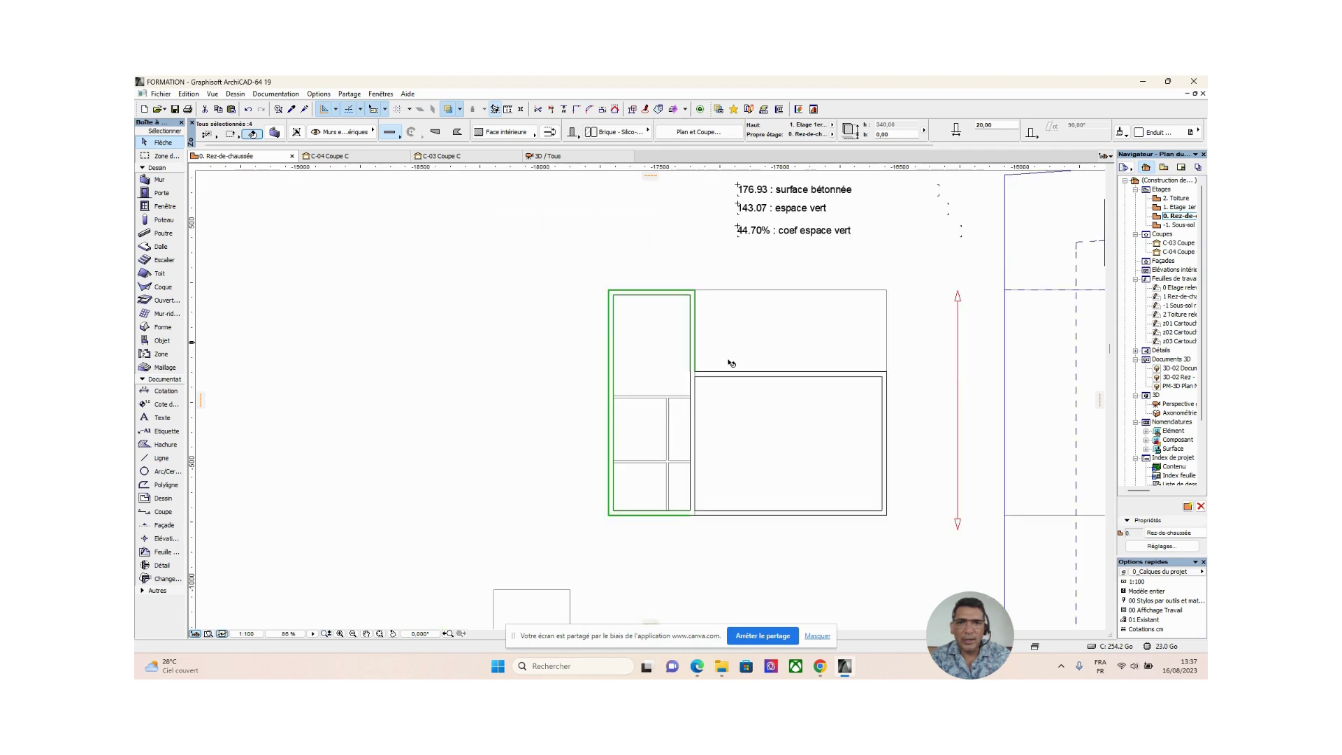
{"action": "scroll", "coordinate": [728, 363], "scroll_direction": "up", "scroll_amount": 1}
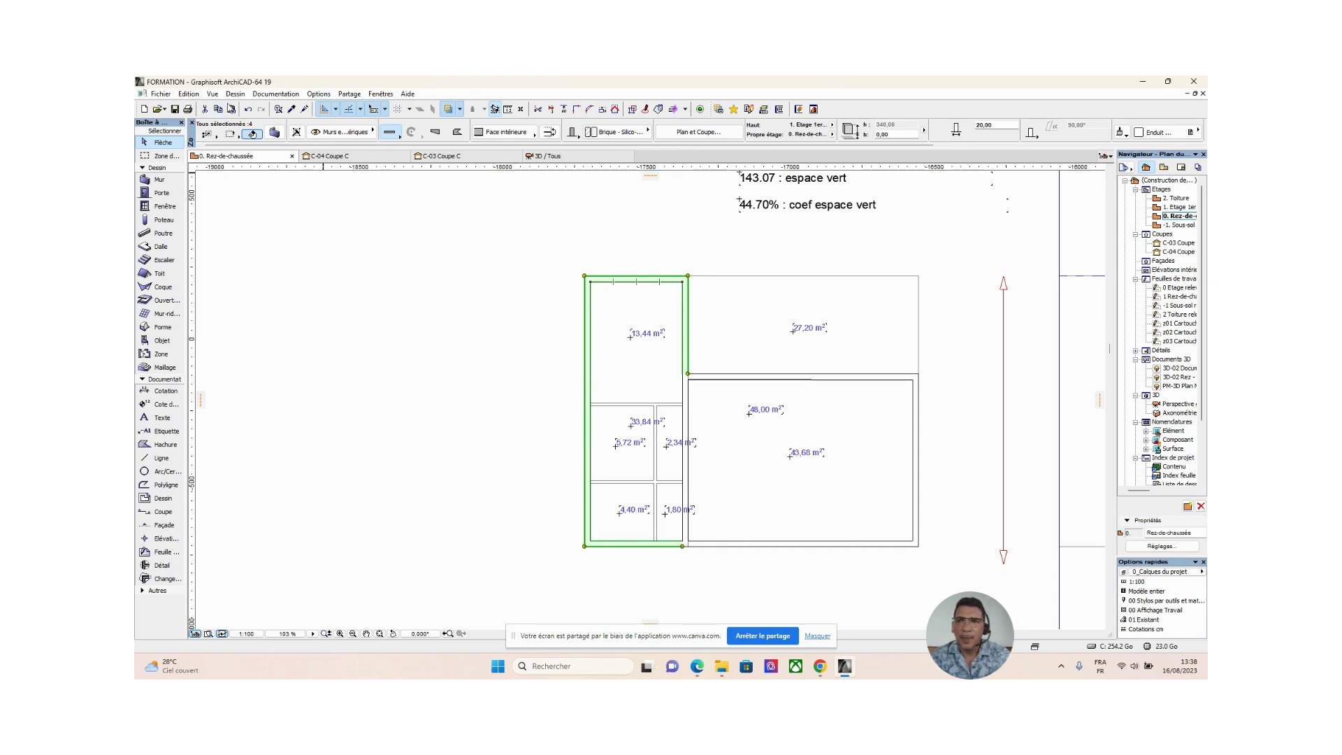
{"action": "left_click", "coordinate": [188, 95]}
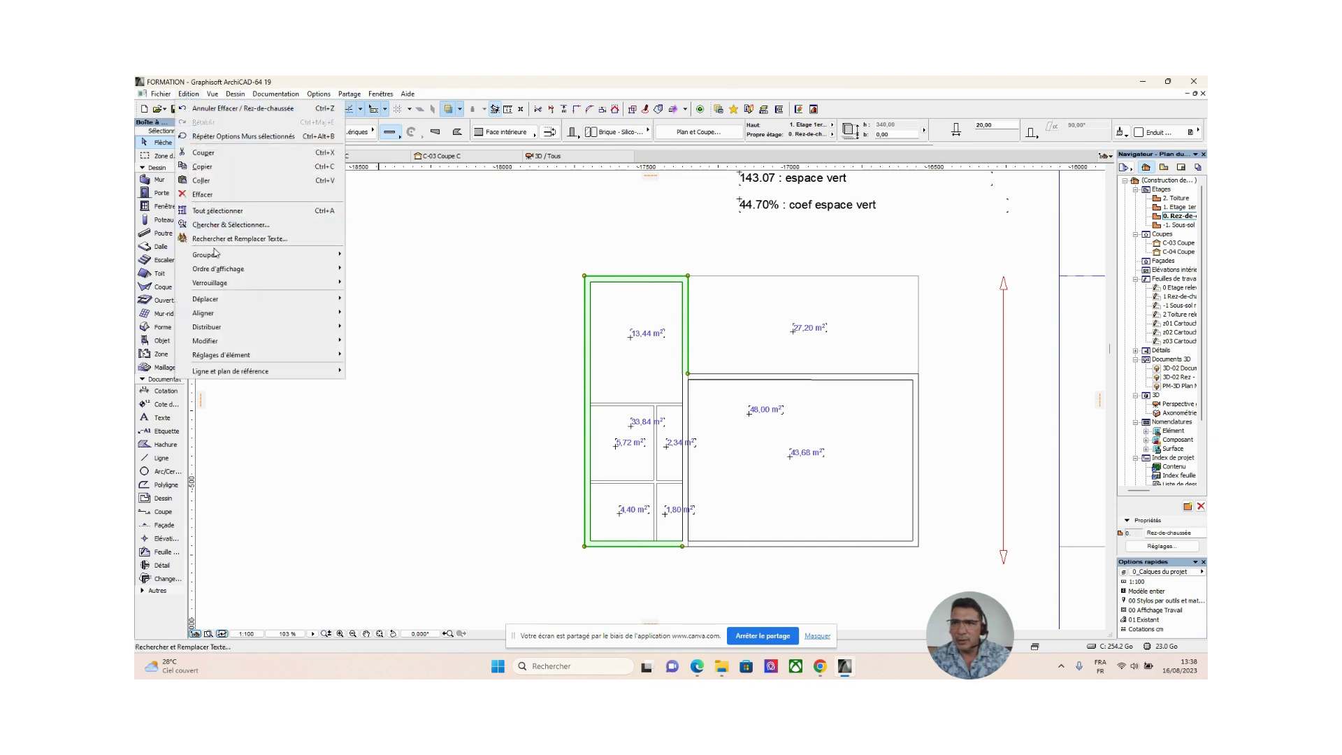
{"action": "mouse_move", "coordinate": [215, 262]}
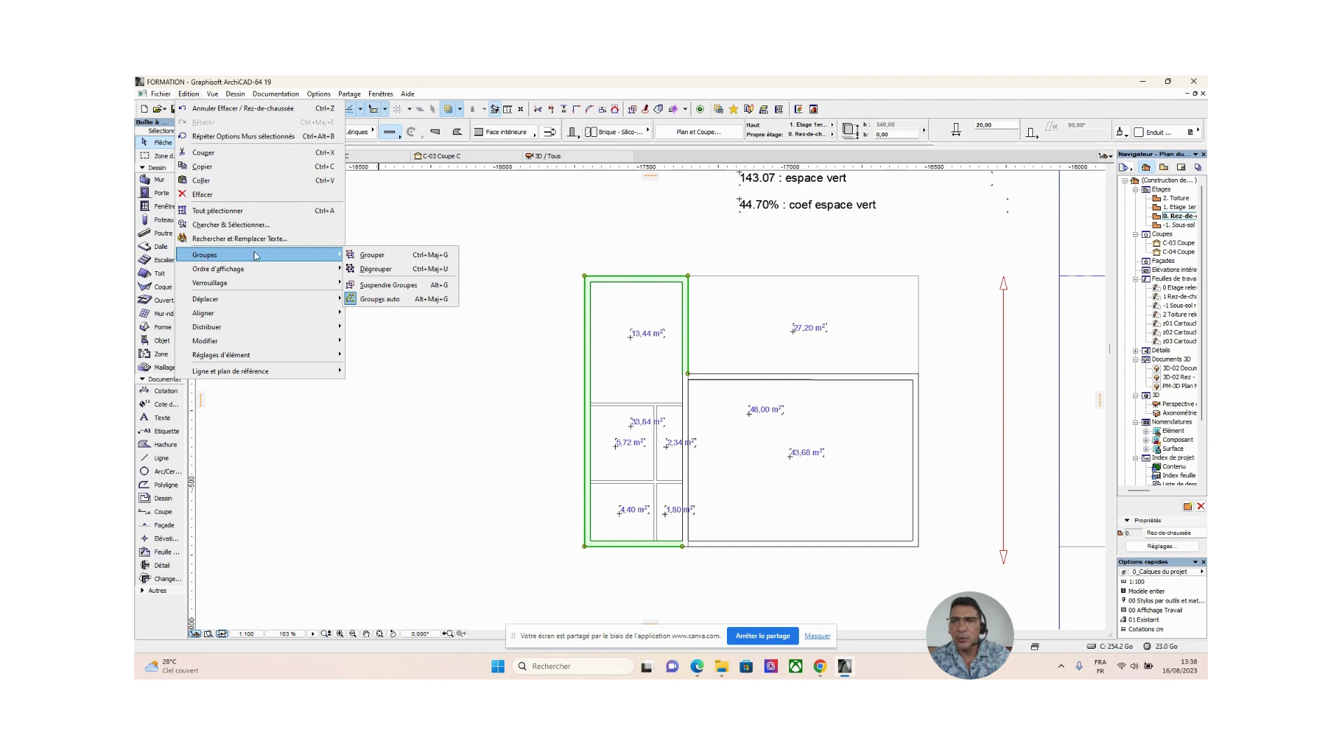
{"action": "left_click", "coordinate": [372, 271]}
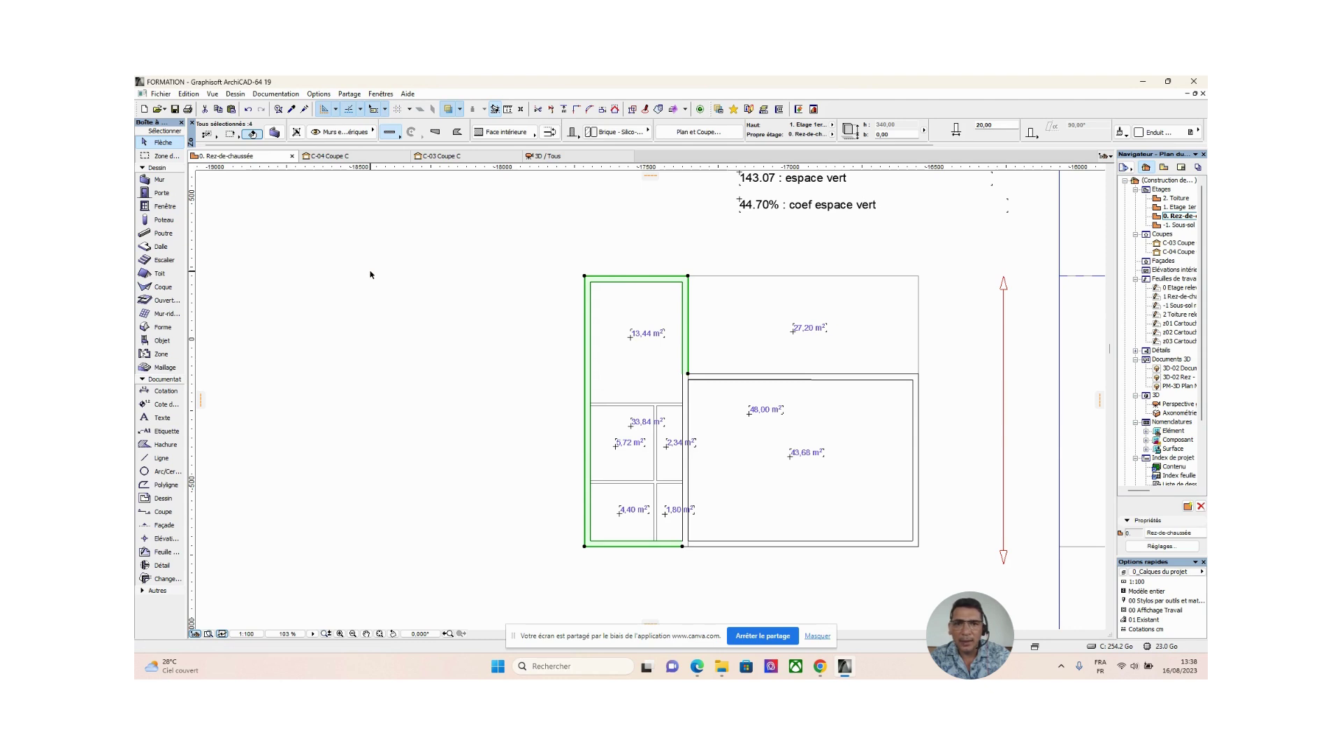
{"action": "key", "text": "Escape"}
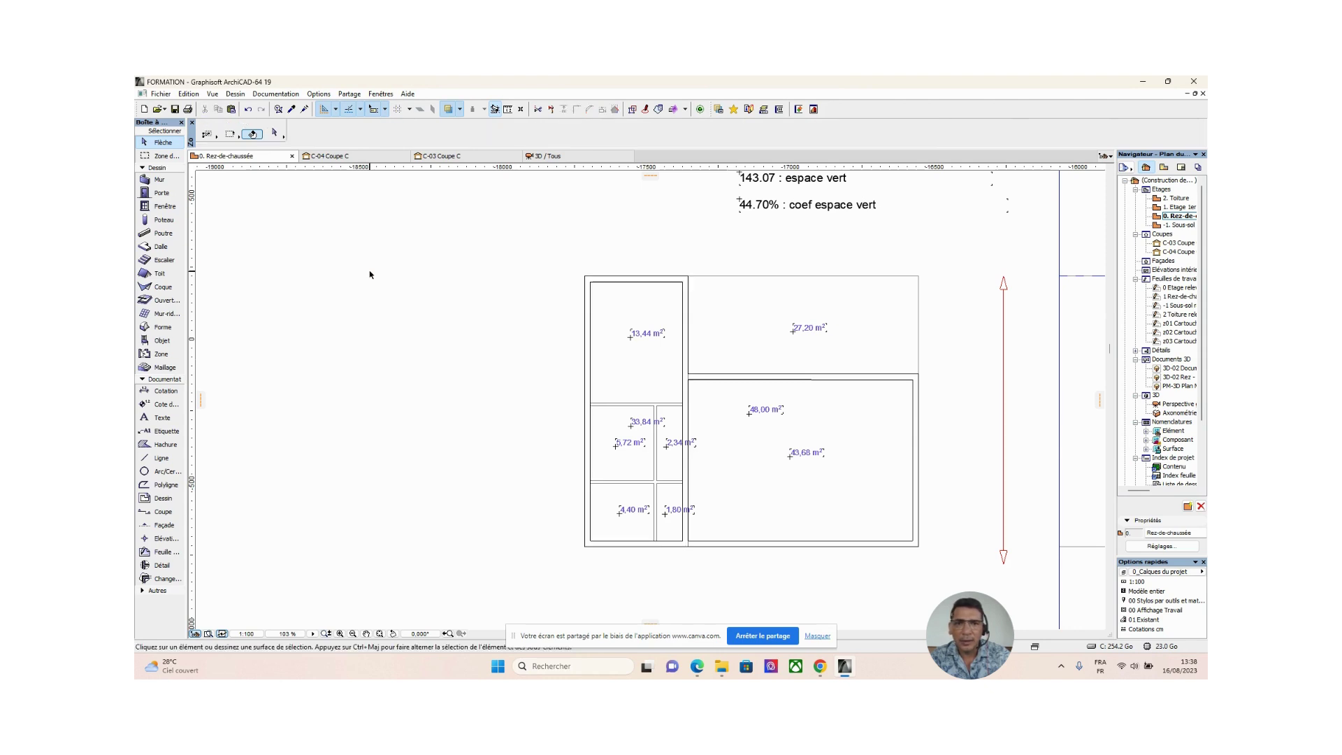
Step: Select walls of the western block one at a time to check that each is independent of the group
{"action": "left_click", "coordinate": [624, 285]}
{"action": "left_click", "coordinate": [681, 327]}
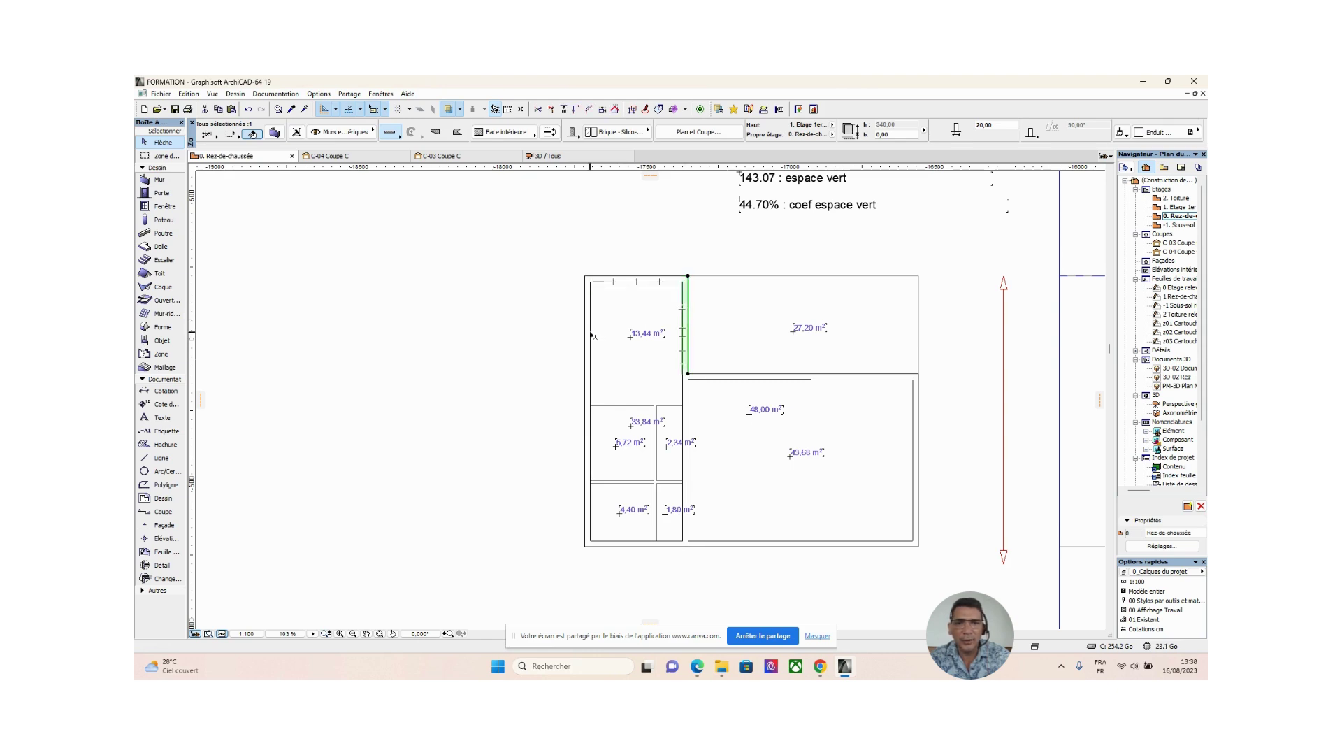
{"action": "left_click", "coordinate": [582, 408]}
{"action": "left_click", "coordinate": [333, 335]}
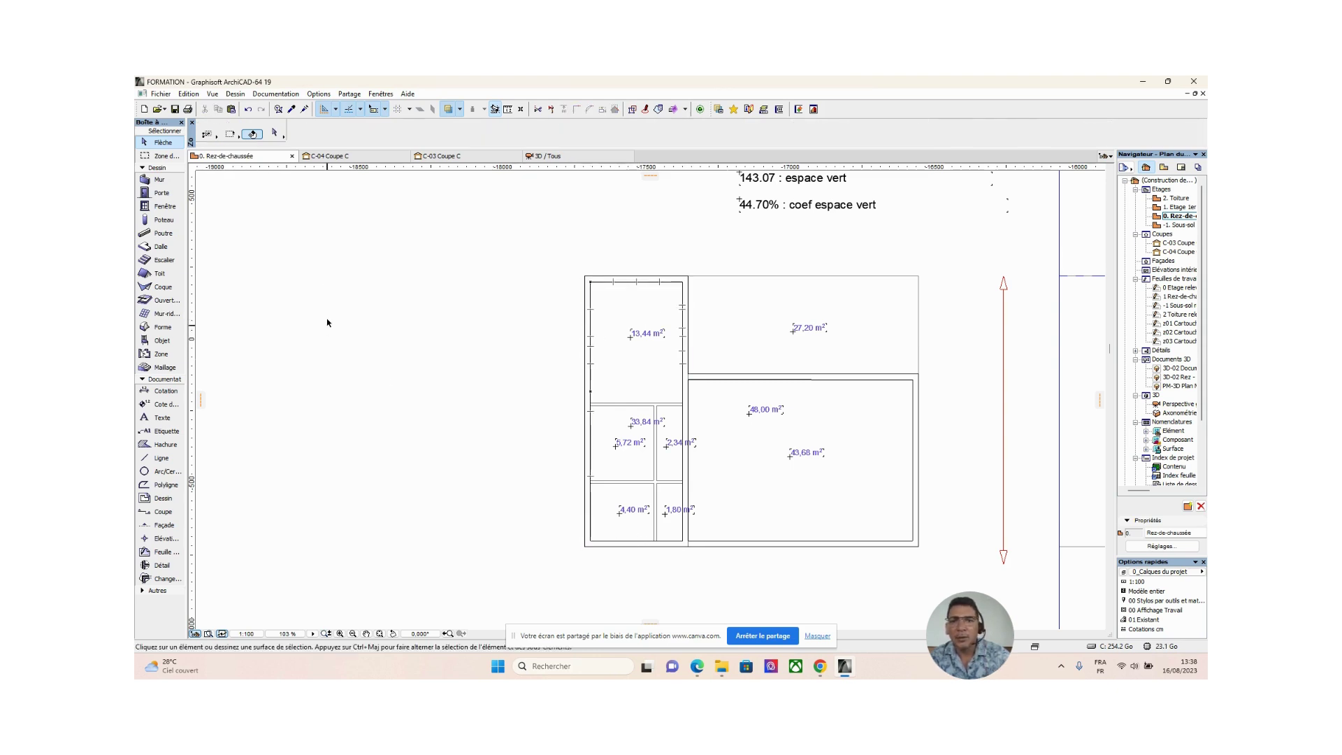
{"action": "left_click", "coordinate": [249, 111]}
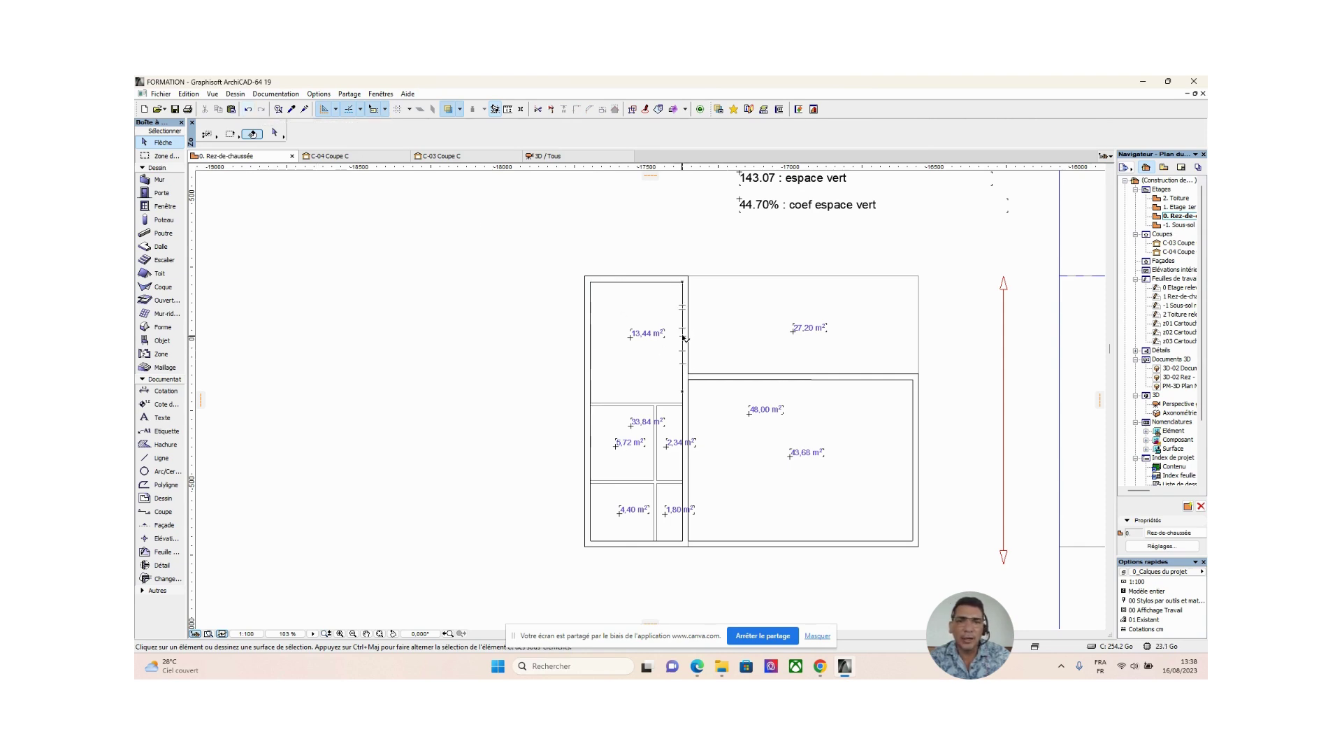
{"action": "left_click", "coordinate": [608, 277]}
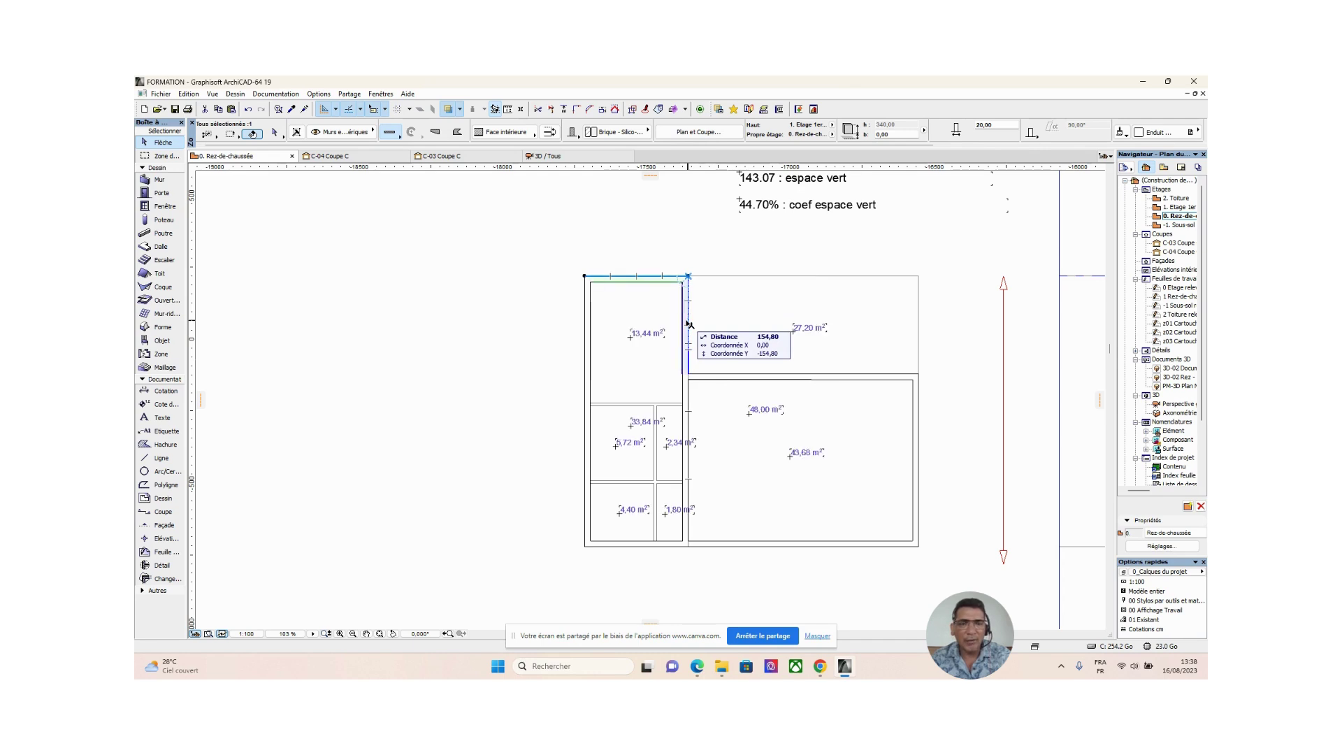
Step: Add the western block's remaining perimeter walls to the selection, group all the selected walls, and clear the selection
{"action": "left_click", "coordinate": [688, 323], "text": "shift"}
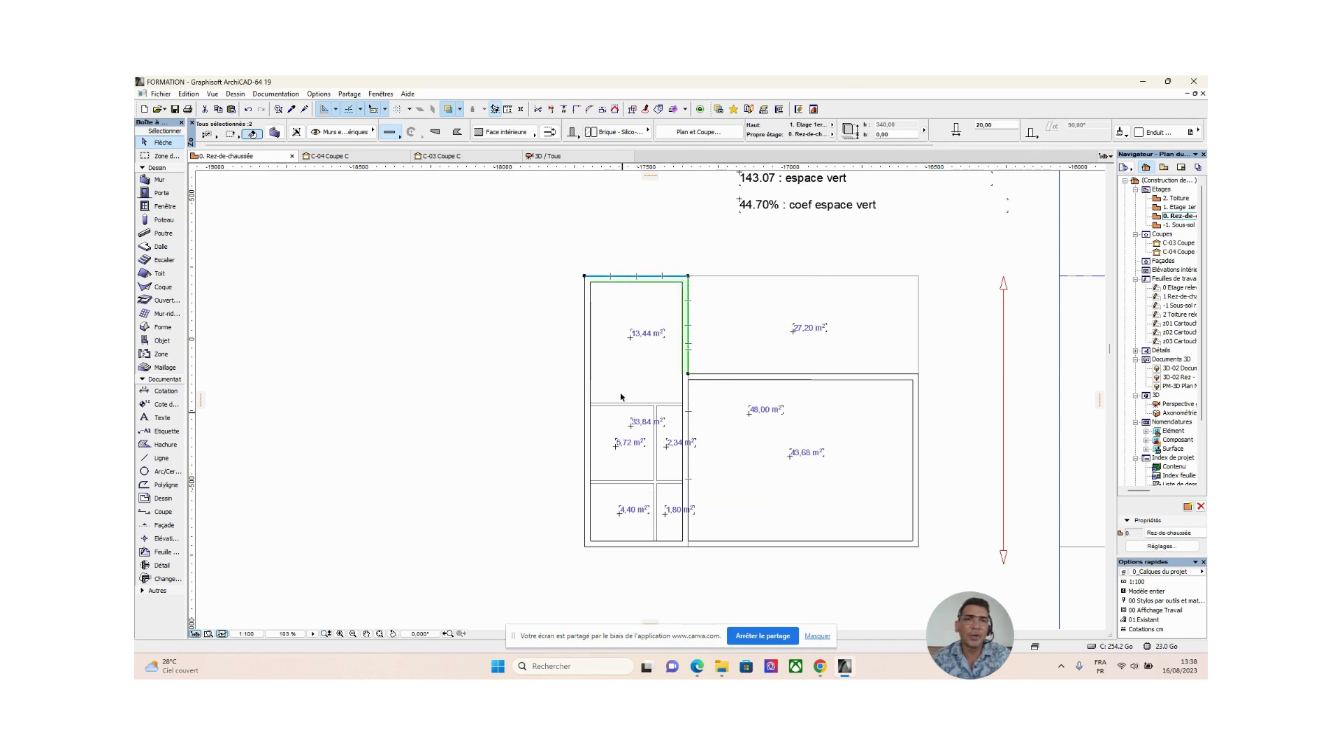
{"action": "left_click", "coordinate": [593, 355], "text": "shift"}
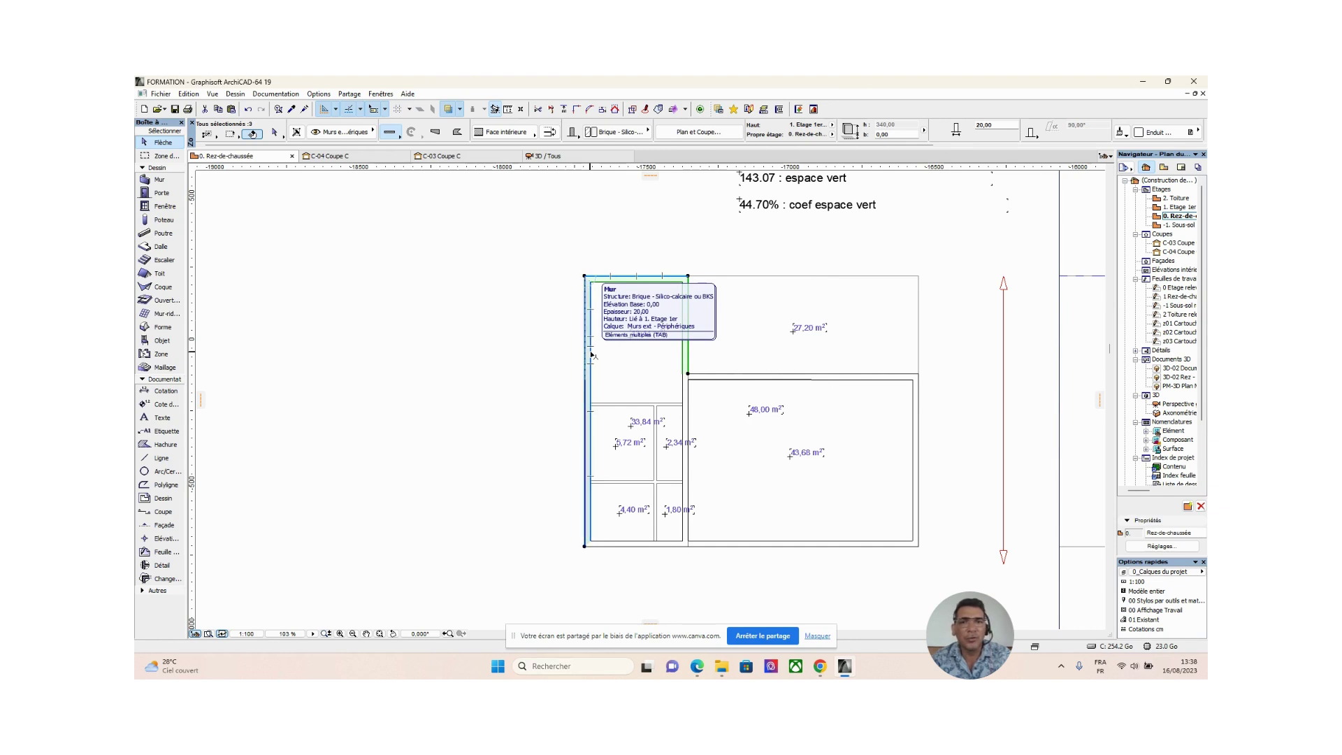
{"action": "left_click", "coordinate": [627, 548], "text": "shift"}
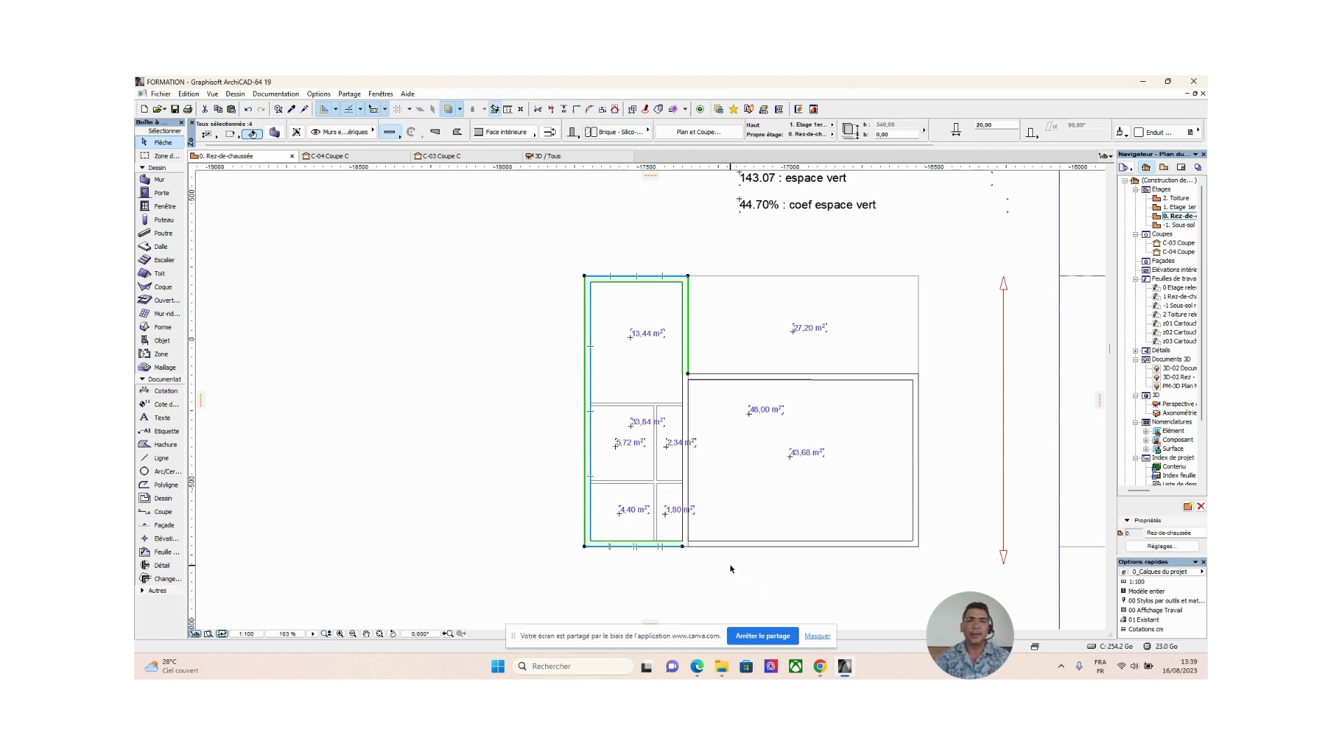
{"action": "left_click", "coordinate": [192, 96]}
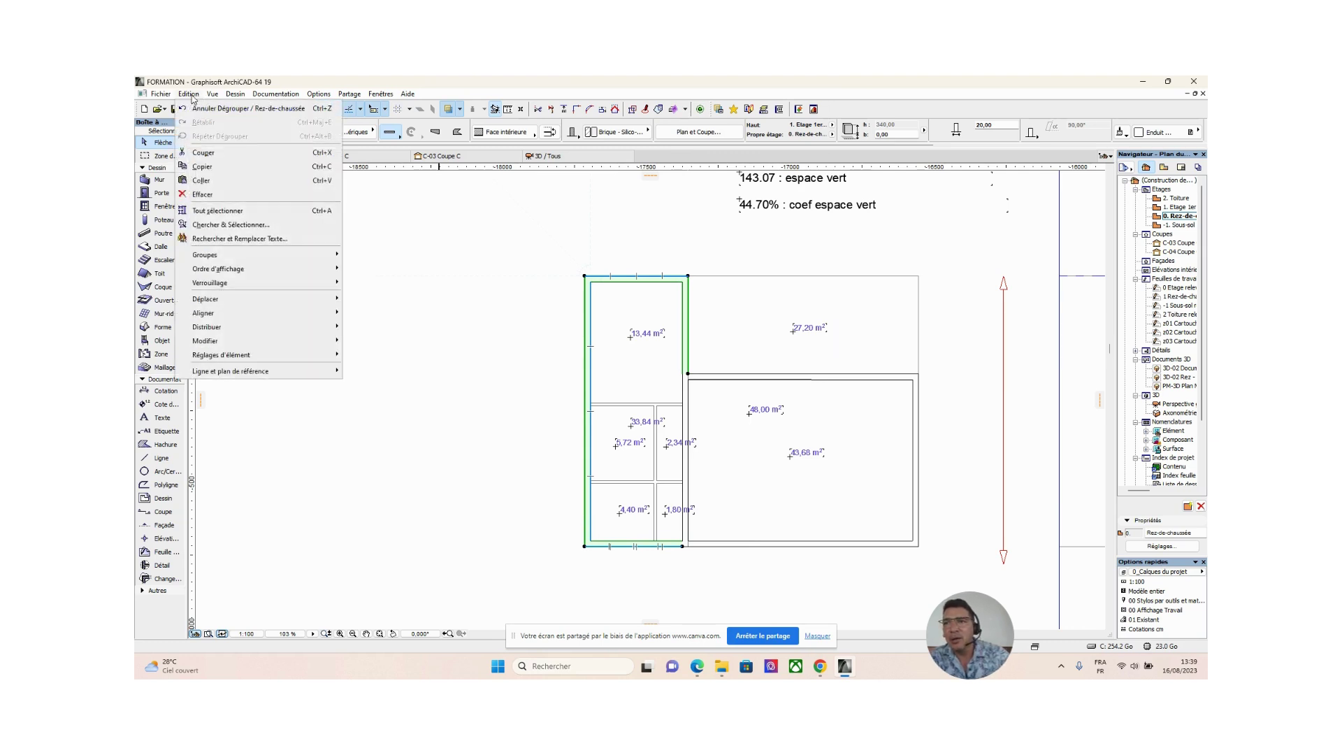
{"action": "mouse_move", "coordinate": [235, 255]}
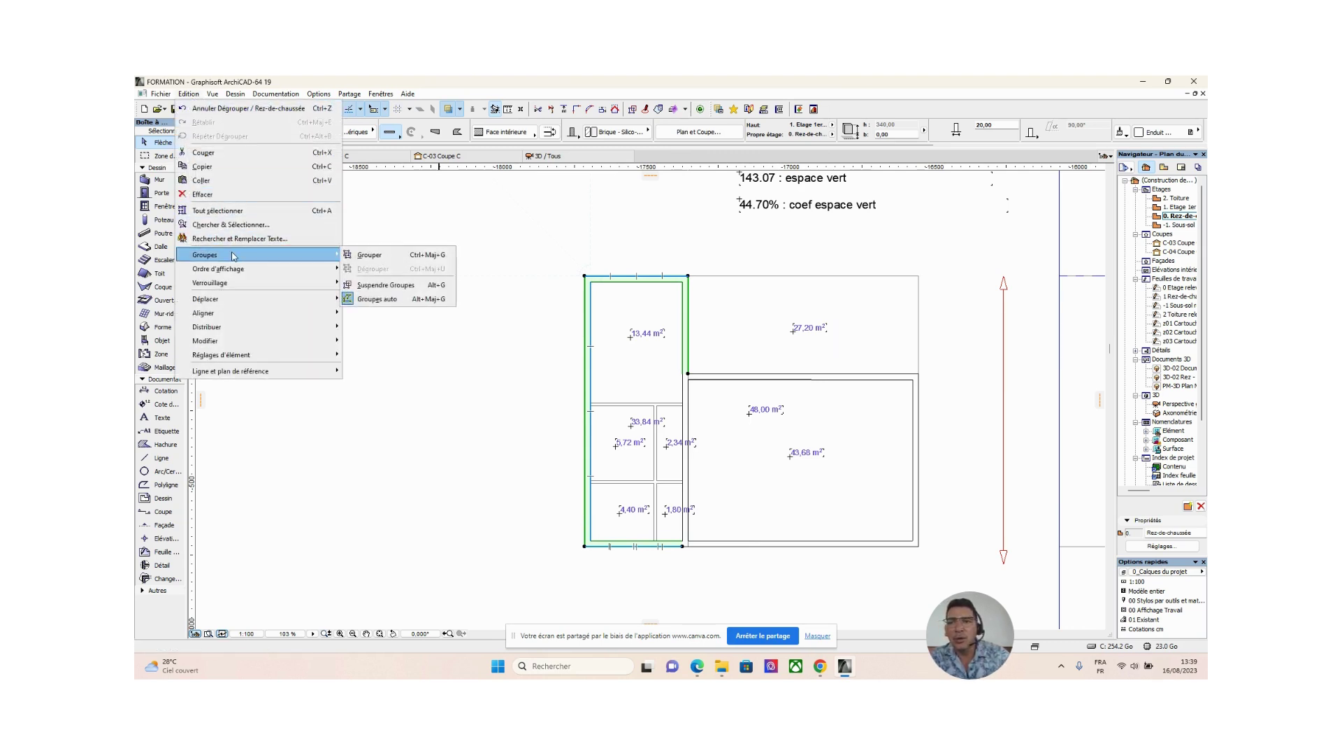
{"action": "left_click", "coordinate": [383, 255]}
{"action": "left_click", "coordinate": [443, 371]}
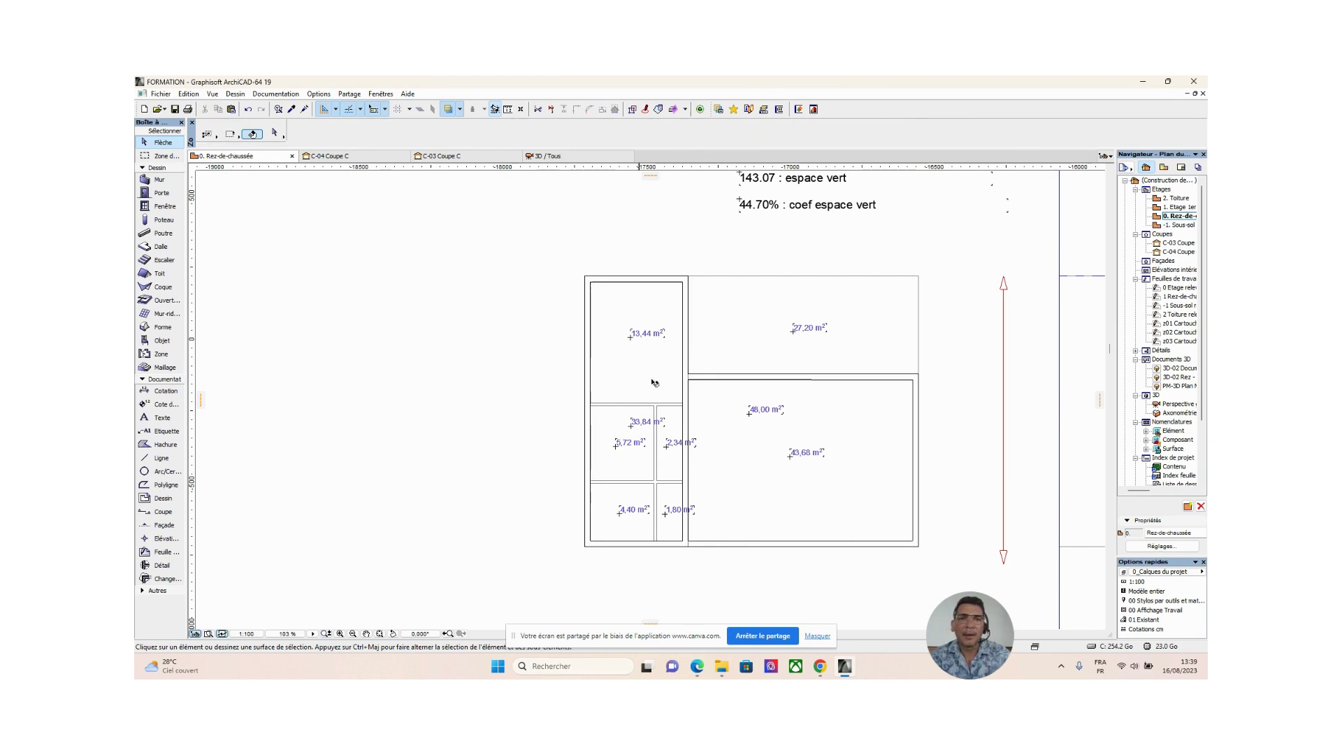
Step: Select the western block's east wall to check whether its perimeter walls select together, and release them
{"action": "mouse_move", "coordinate": [685, 351]}
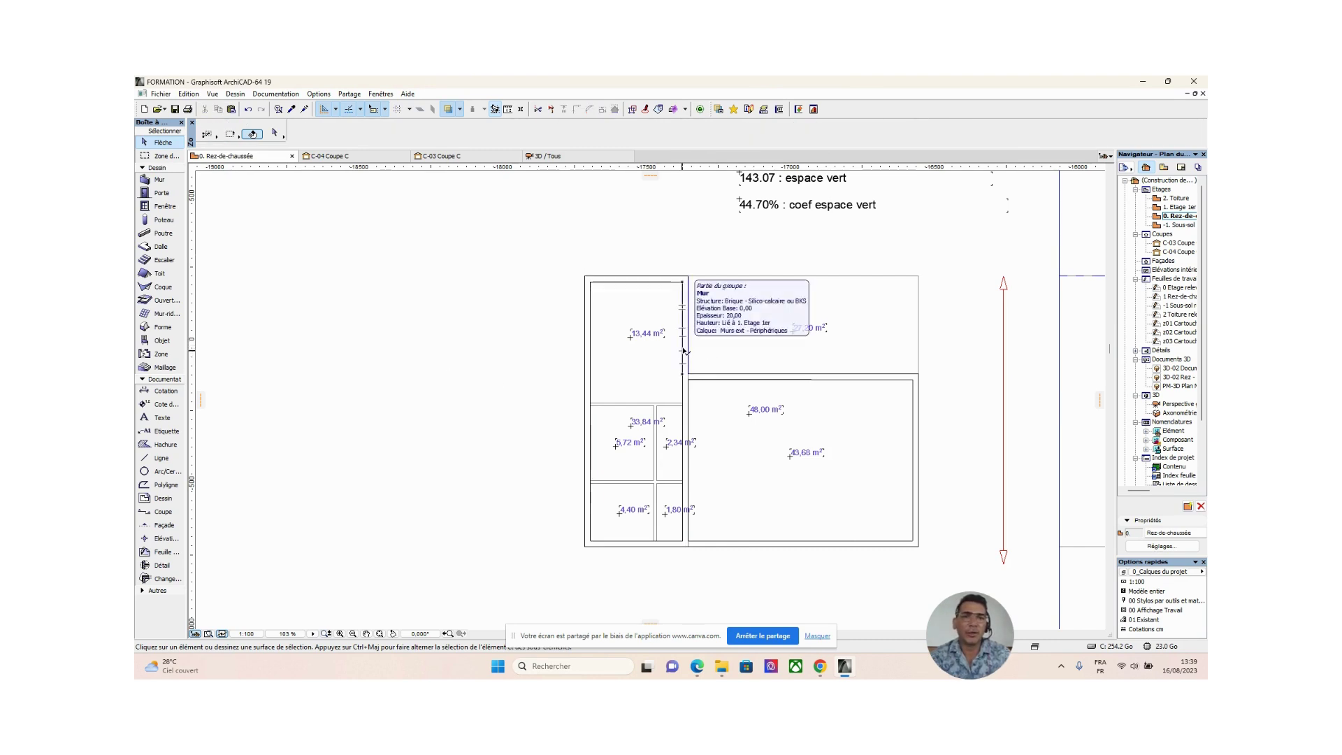
{"action": "left_click", "coordinate": [685, 351]}
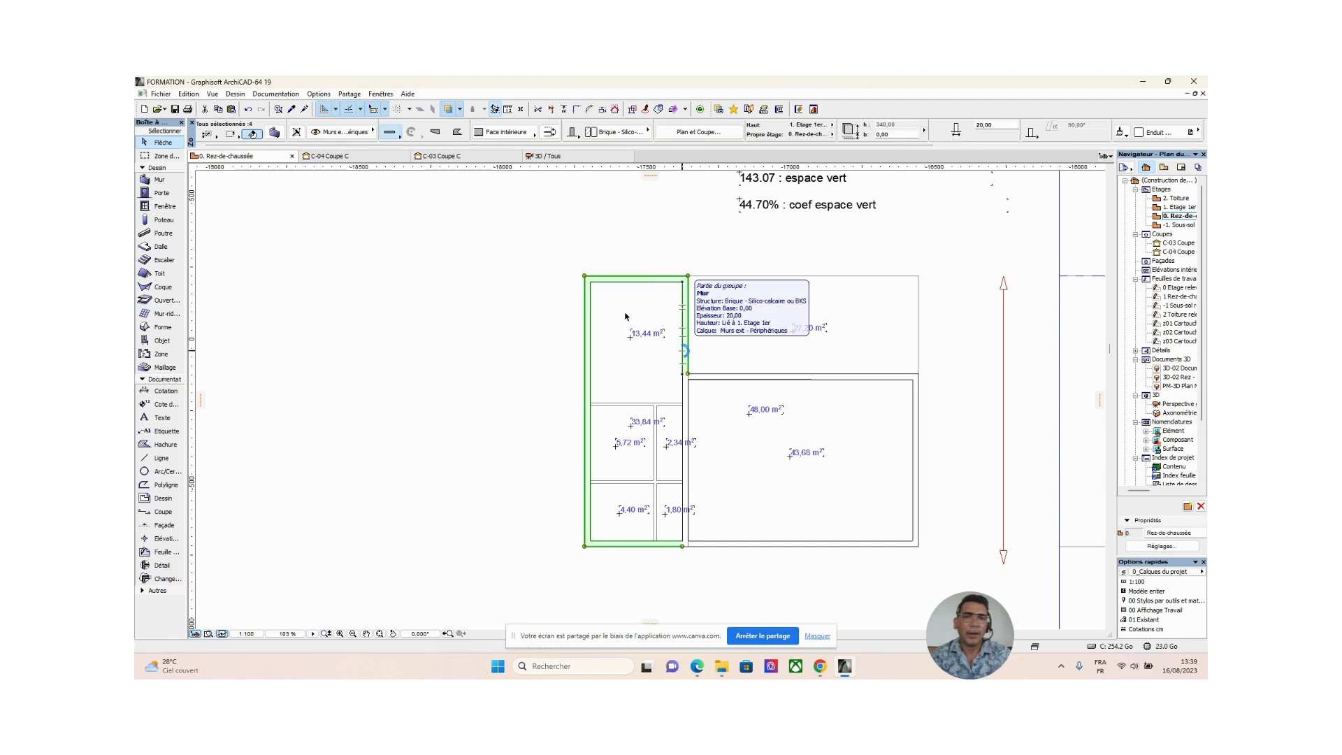
{"action": "left_click", "coordinate": [358, 421]}
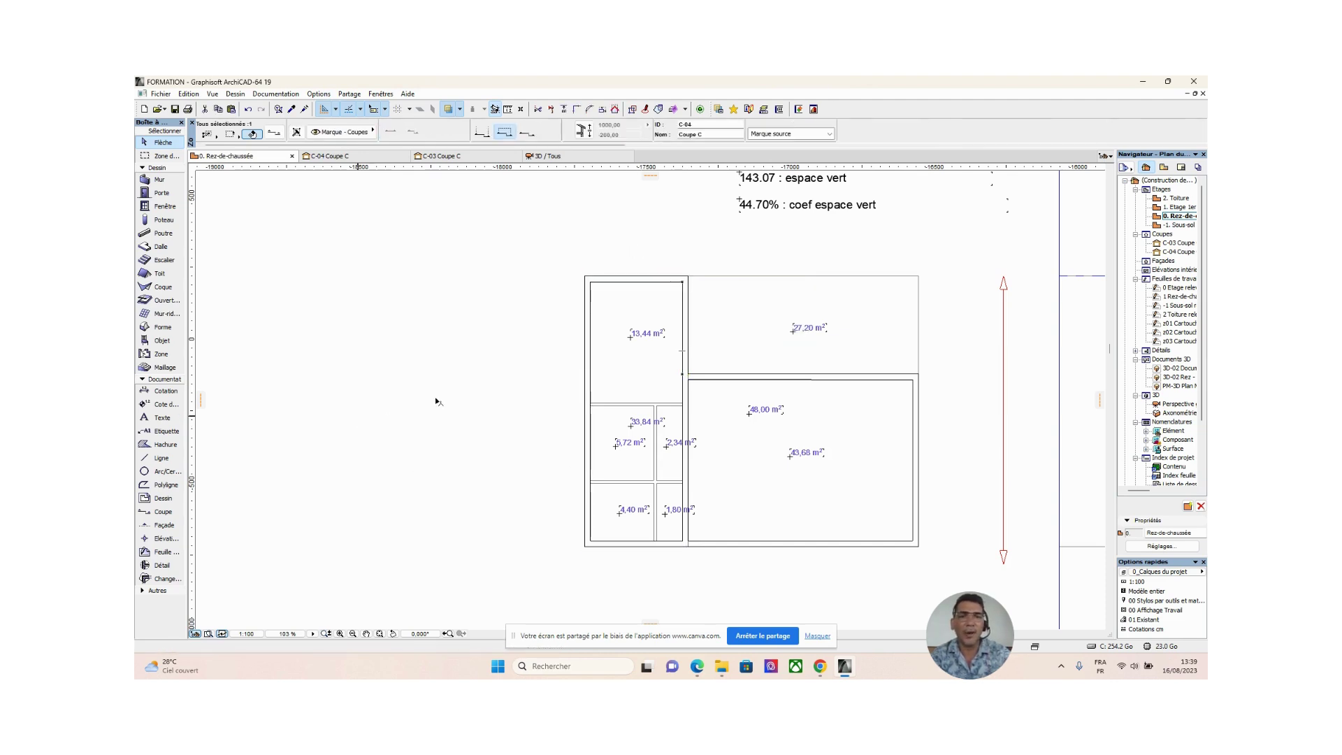
Step: Pick up the parameters of the eastern block's north wall as the default wall settings
{"action": "scroll", "coordinate": [560, 391], "scroll_direction": "down", "scroll_amount": 5}
{"action": "scroll", "coordinate": [556, 417], "scroll_direction": "up", "scroll_amount": 5}
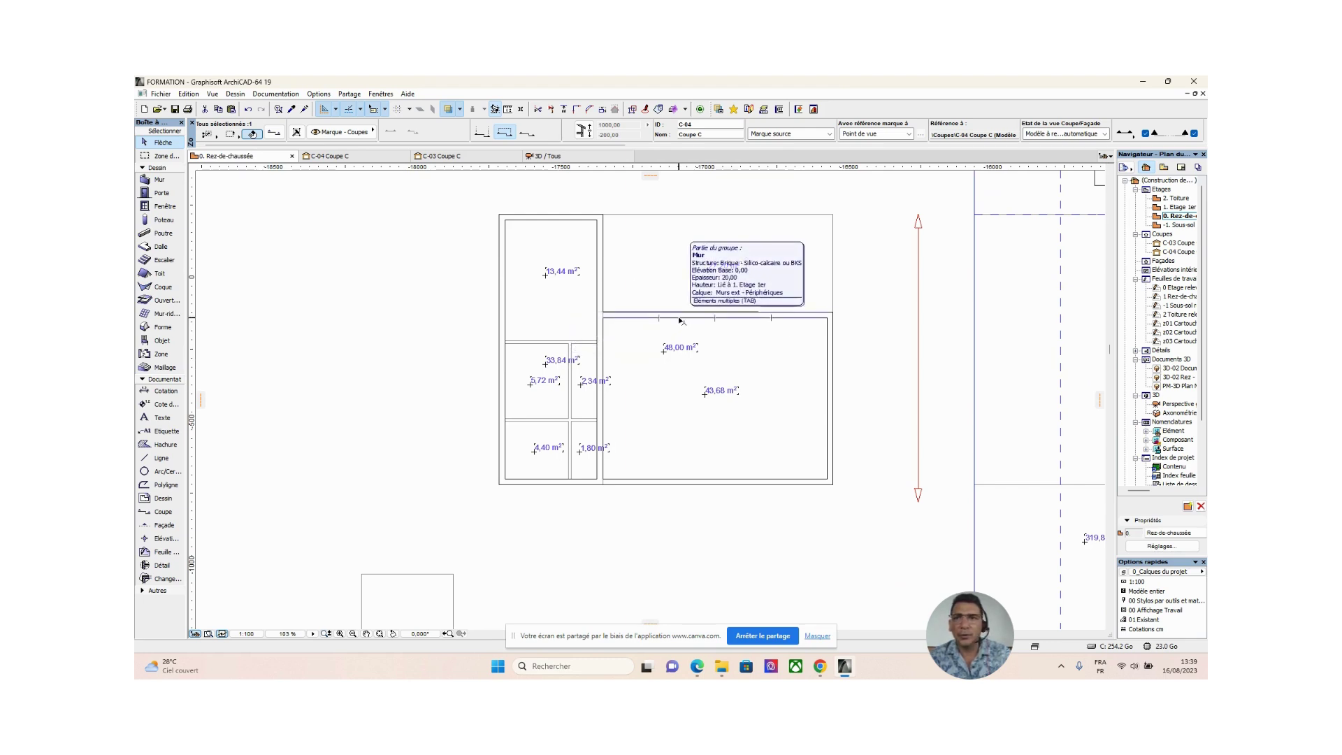
{"action": "left_click", "coordinate": [292, 109]}
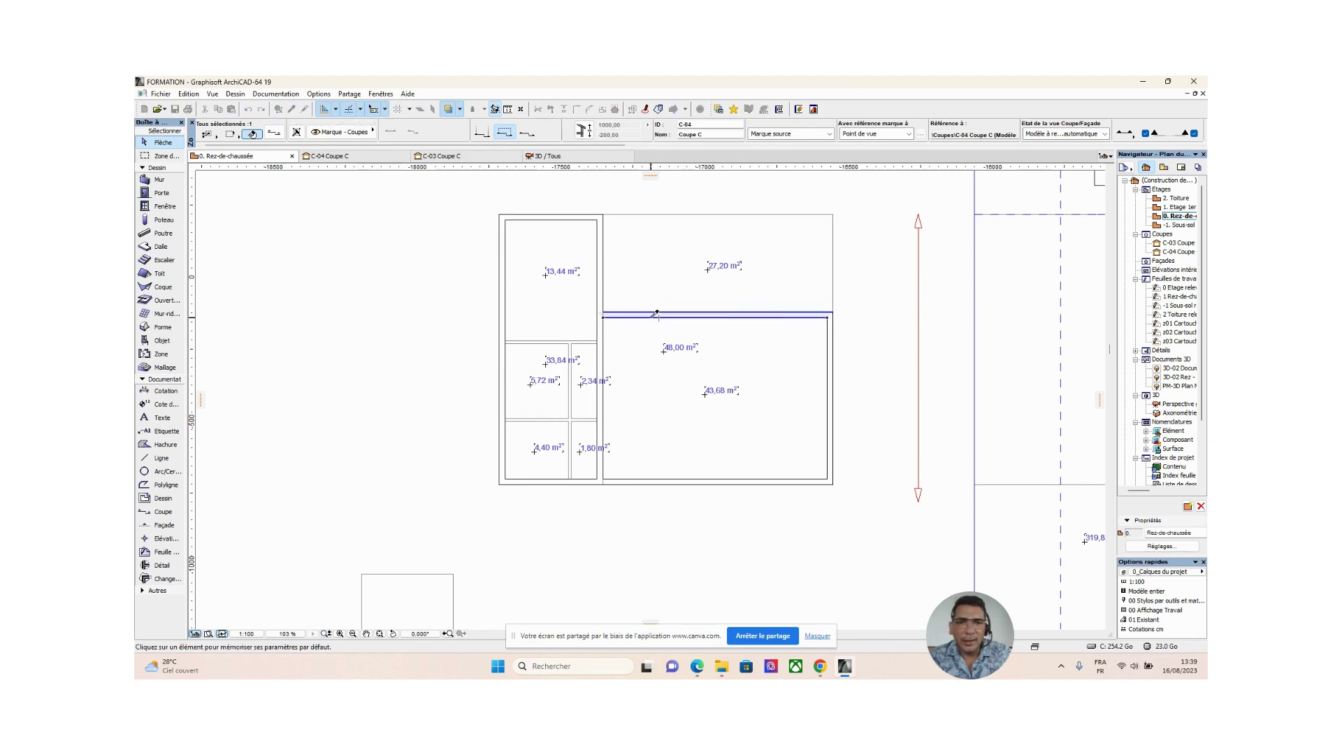
{"action": "left_click", "coordinate": [656, 313]}
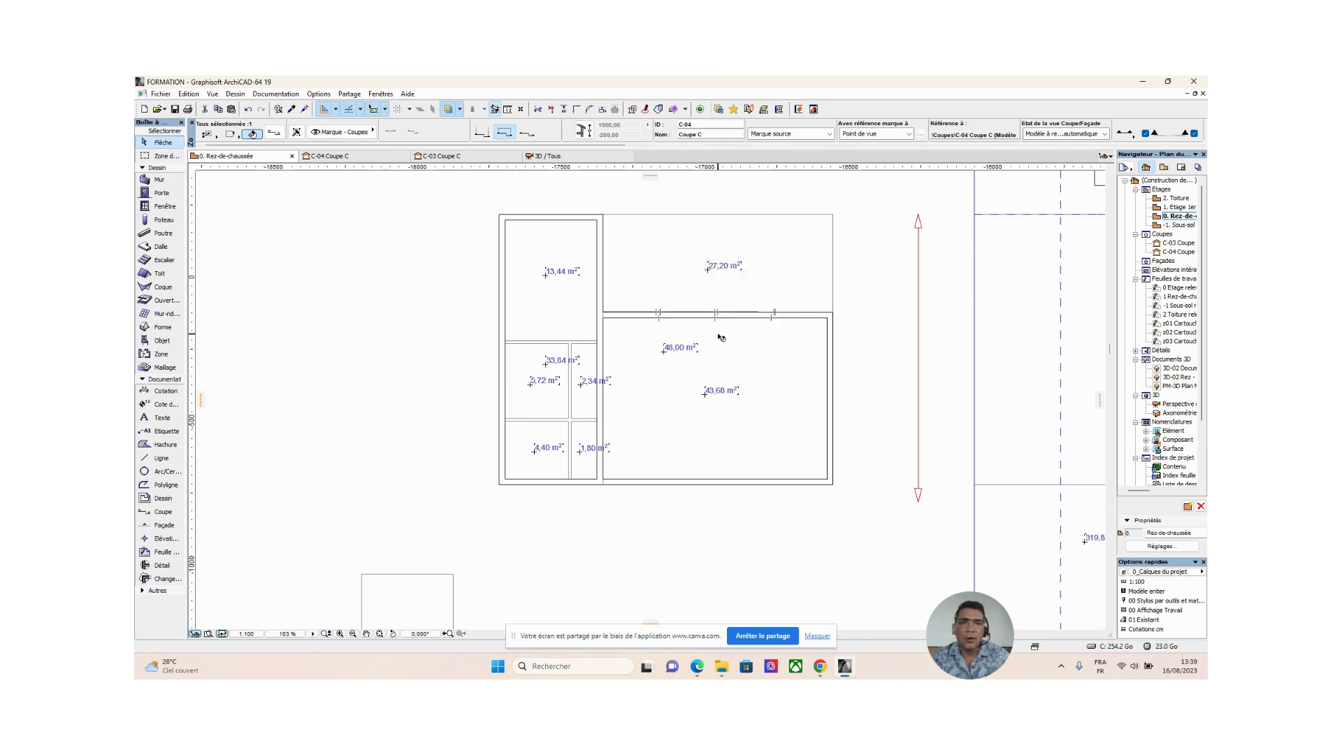
{"action": "left_click", "coordinate": [825, 463]}
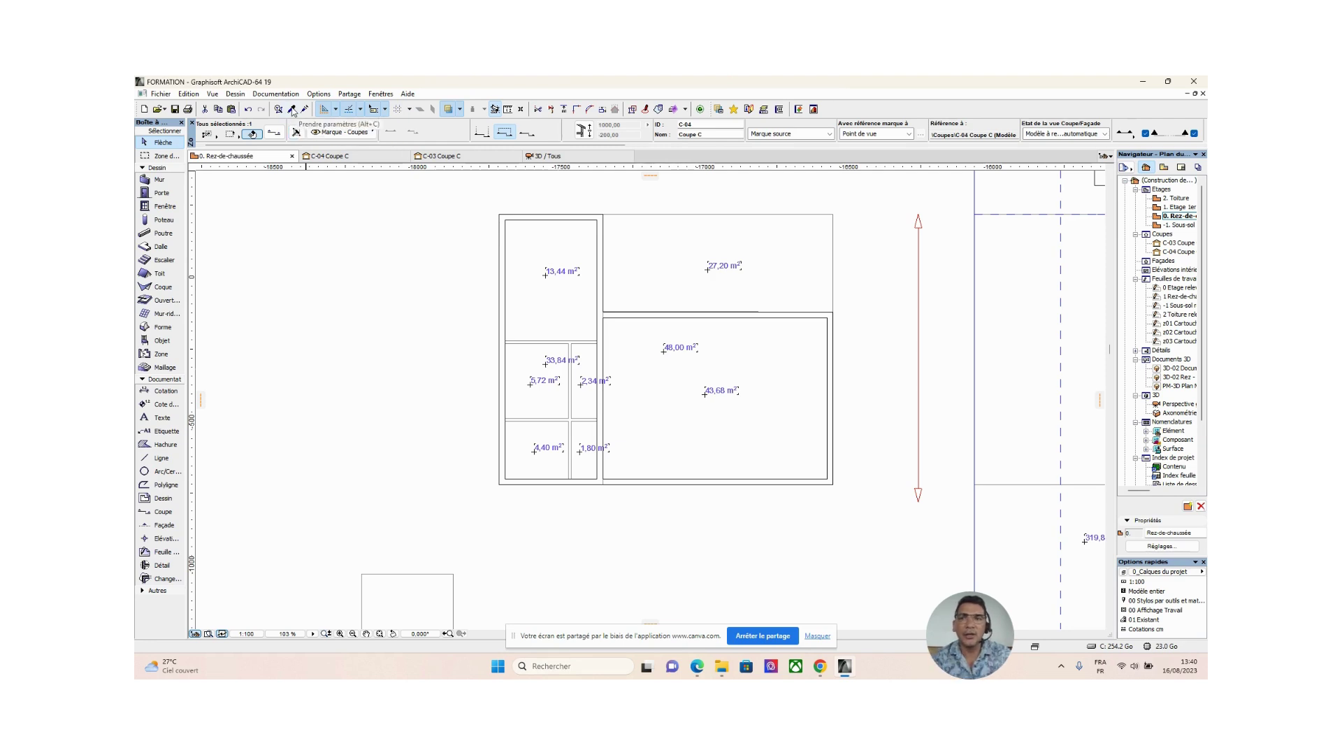
{"action": "left_click", "coordinate": [292, 110]}
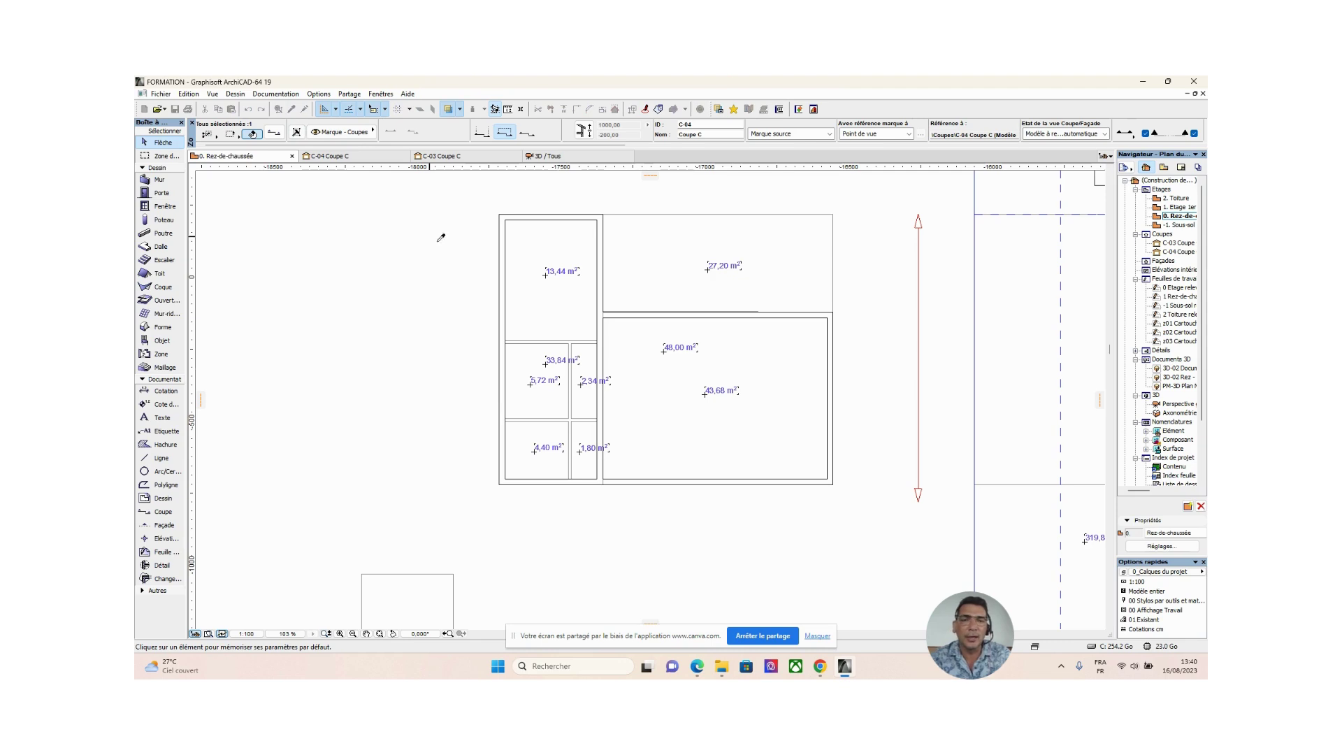
{"action": "left_click", "coordinate": [638, 313], "text": "alt"}
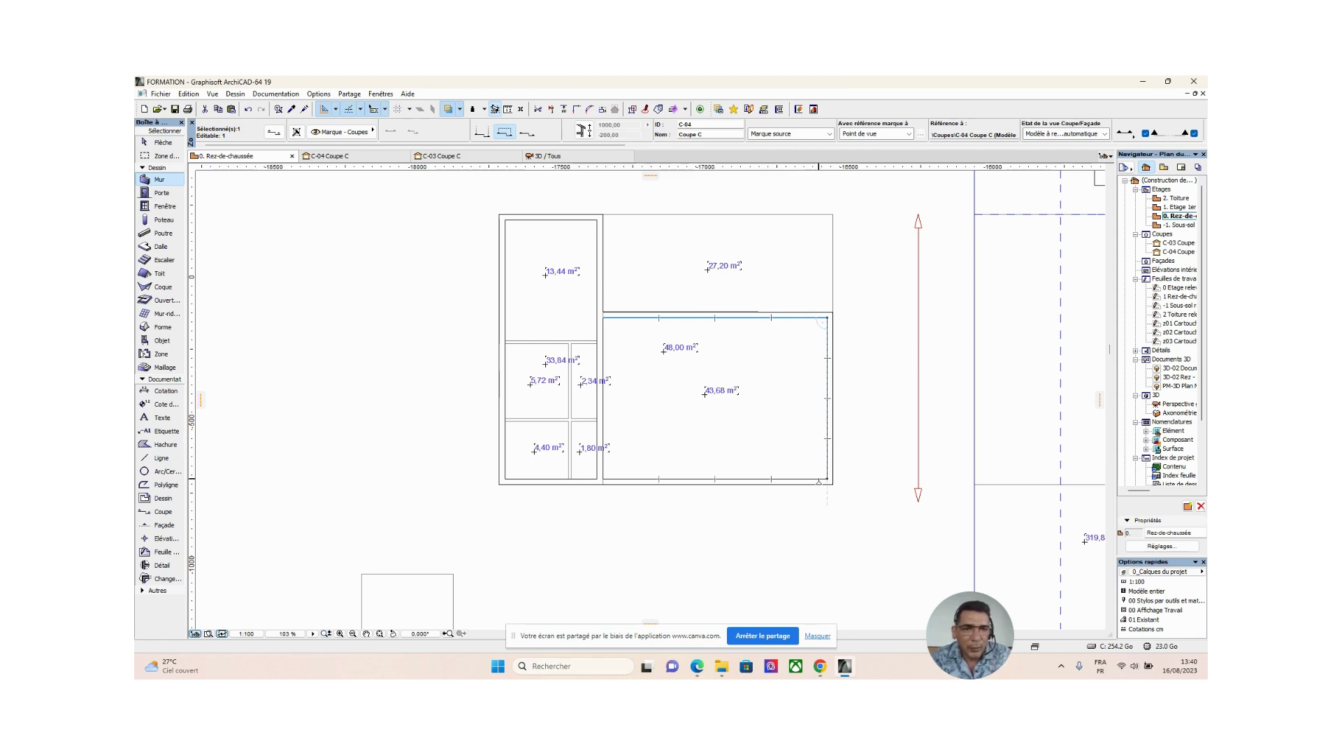
Step: Clear the selection and draw a wall from the eastern room's inner southeast corner to its southwest corner, ending the chain there
{"action": "scroll", "coordinate": [825, 481], "scroll_direction": "up", "scroll_amount": 4}
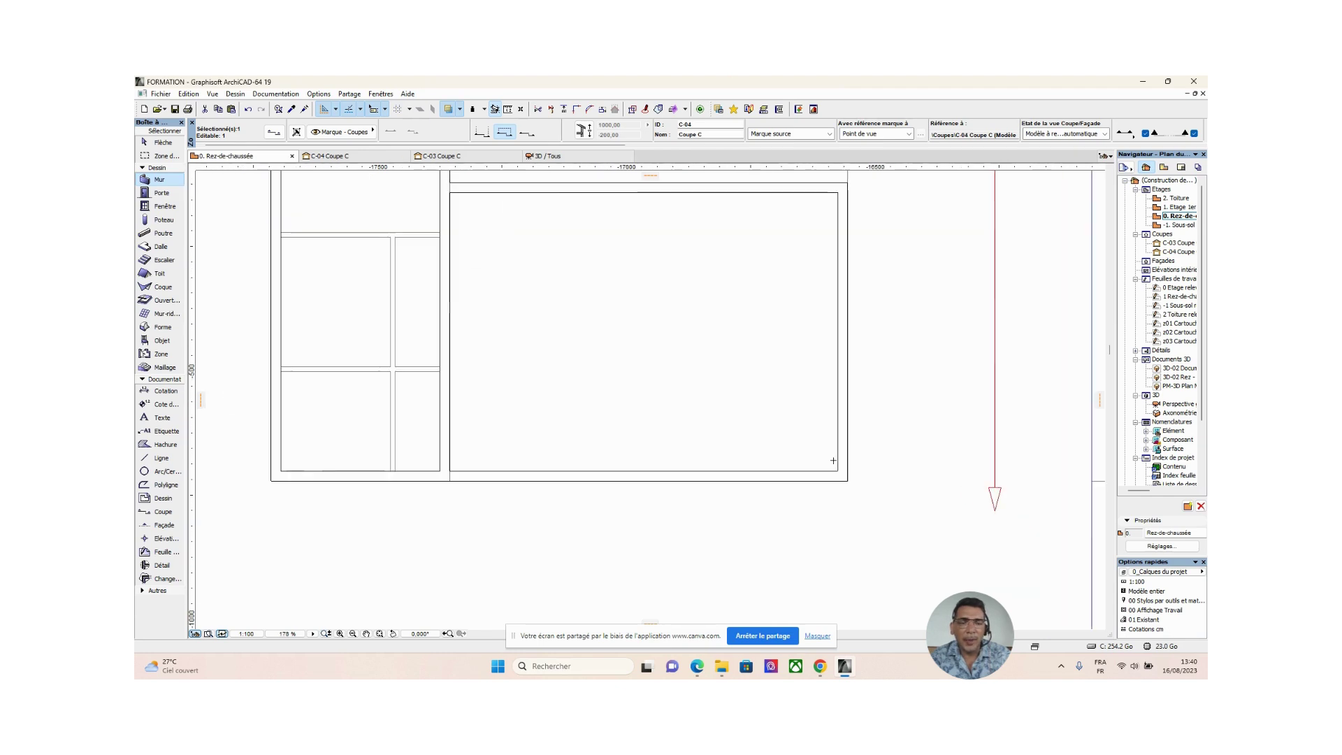
{"action": "scroll", "coordinate": [836, 461], "scroll_direction": "down", "scroll_amount": 2}
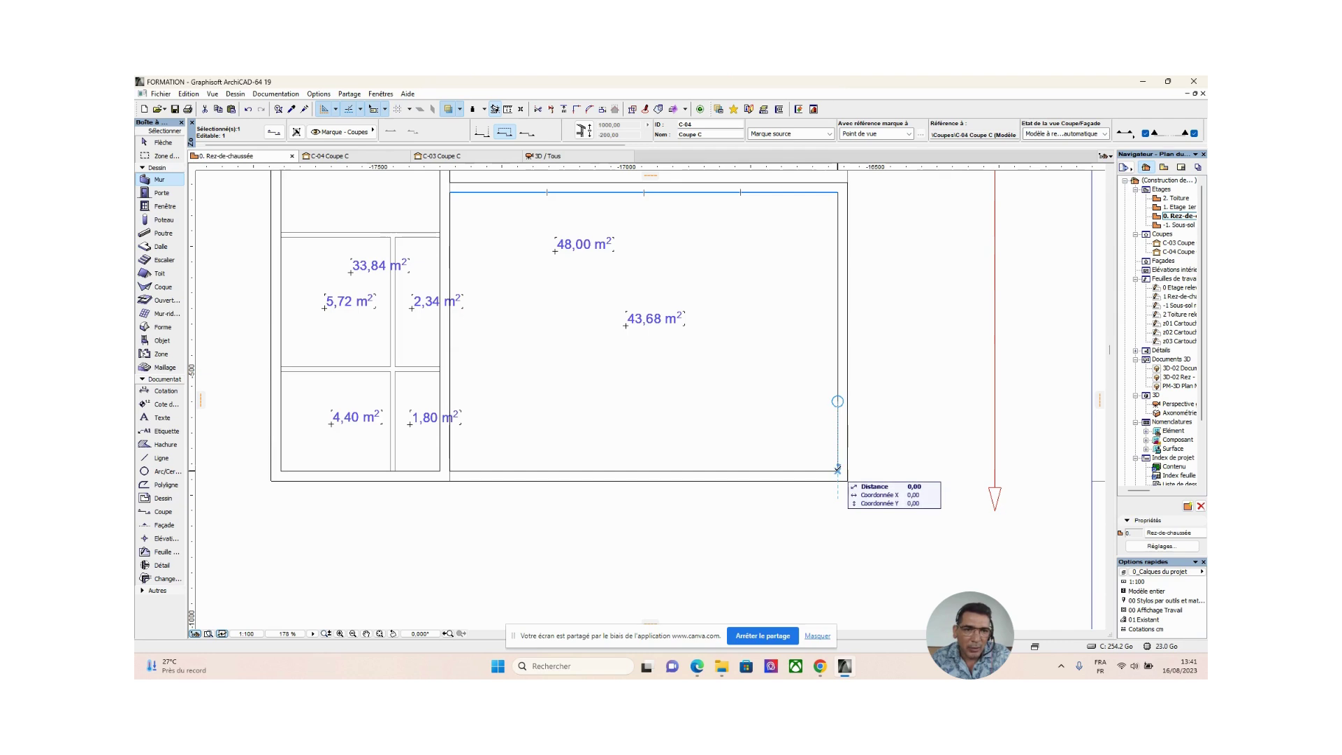
{"action": "key", "text": "Escape"}
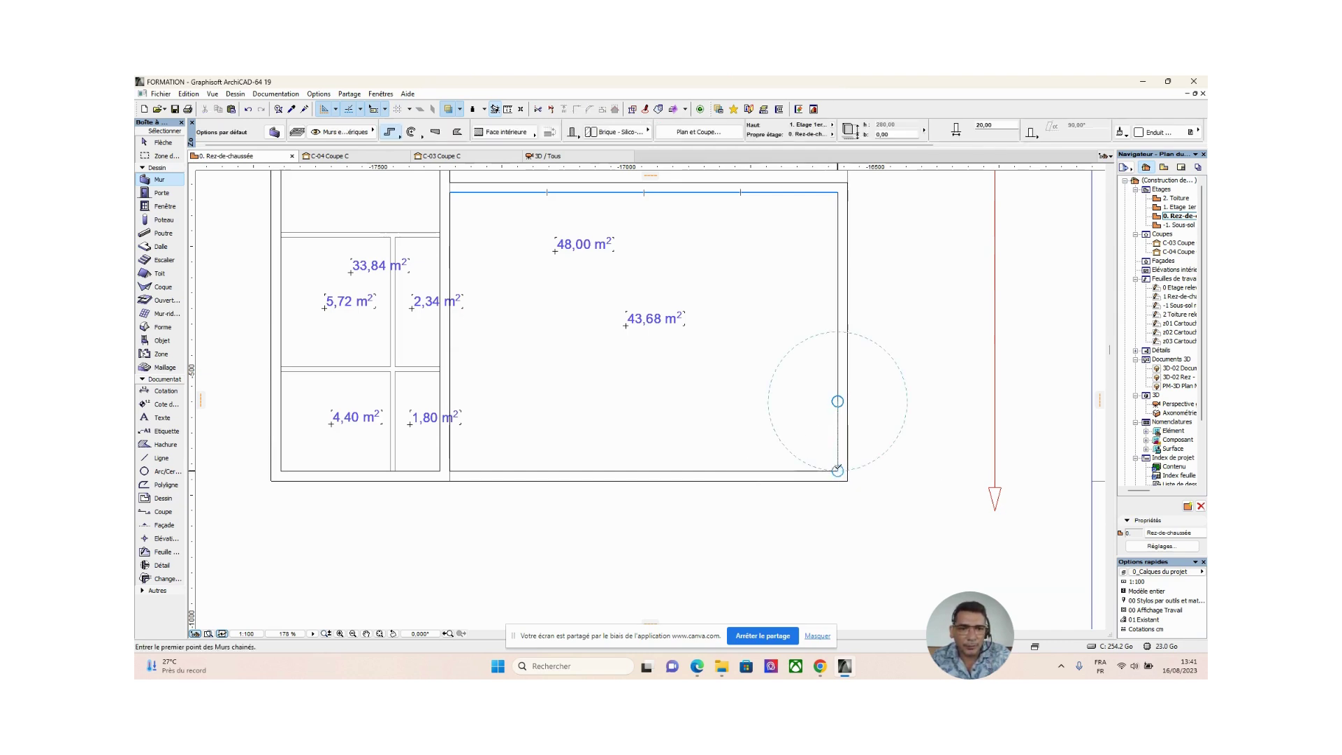
{"action": "left_click", "coordinate": [838, 470]}
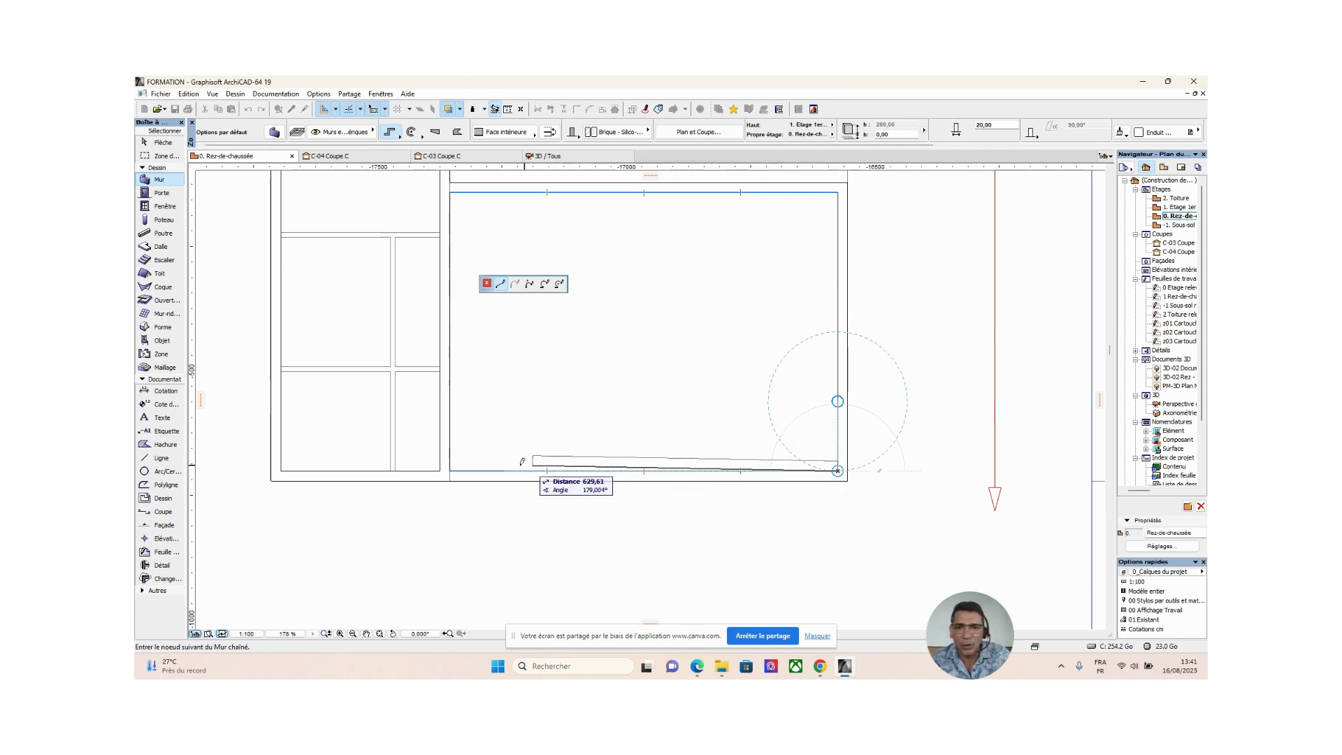
{"action": "left_click", "coordinate": [451, 469]}
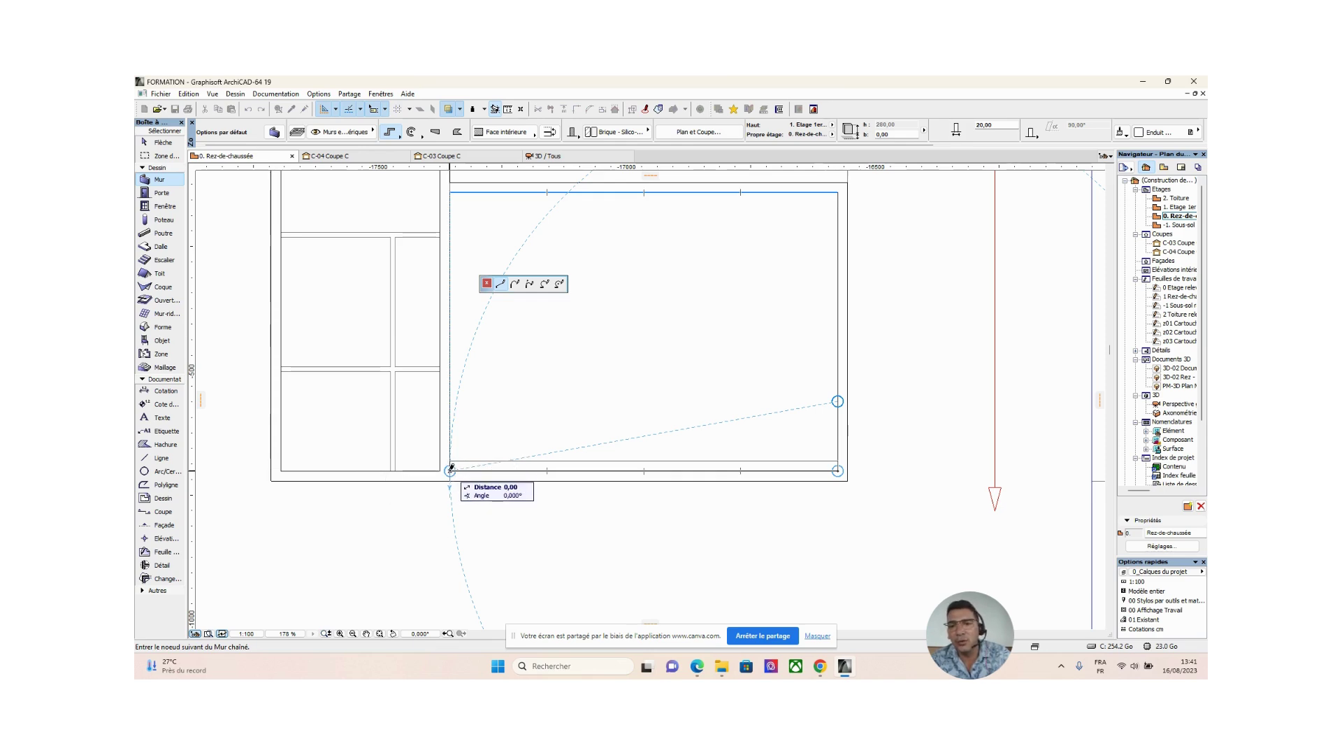
{"action": "left_click", "coordinate": [451, 469]}
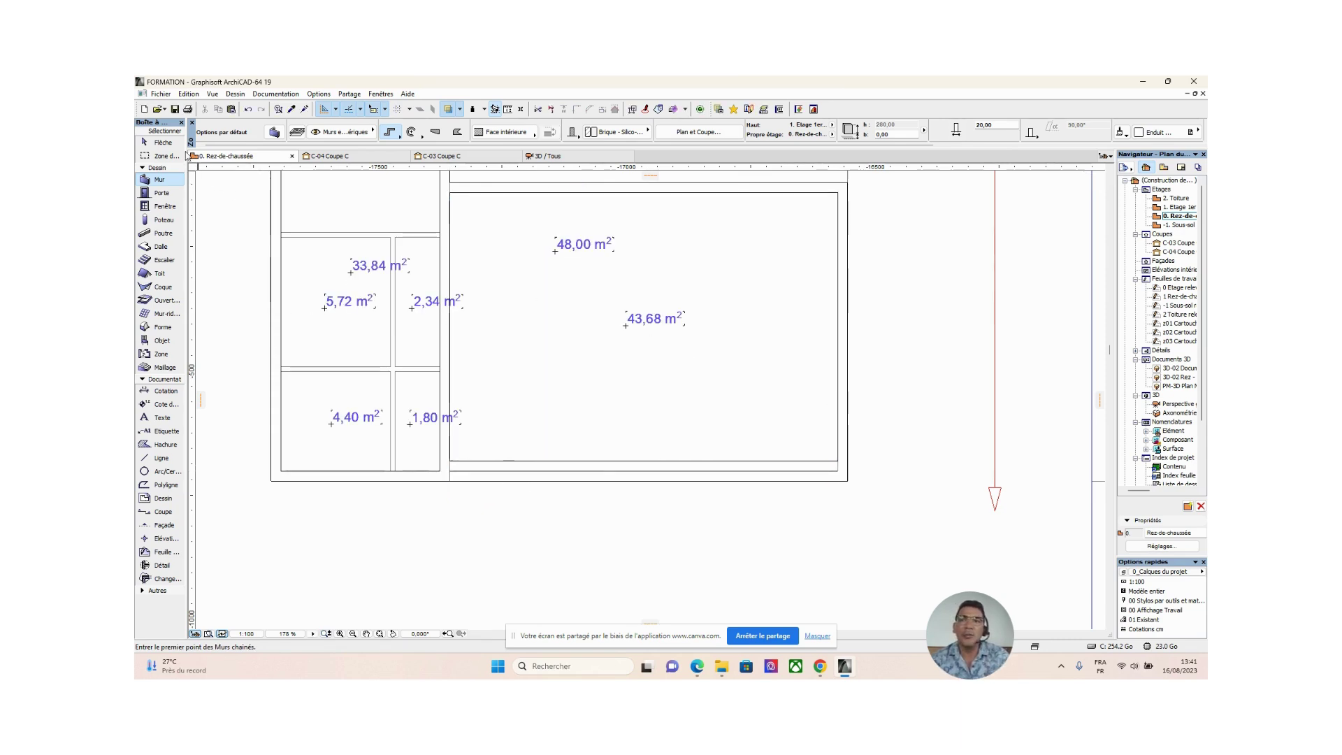
Step: Select the newly drawn wall and move it a short distance north from its east endpoint, parallel to the south wall
{"action": "left_click", "coordinate": [166, 143]}
{"action": "left_click", "coordinate": [799, 461]}
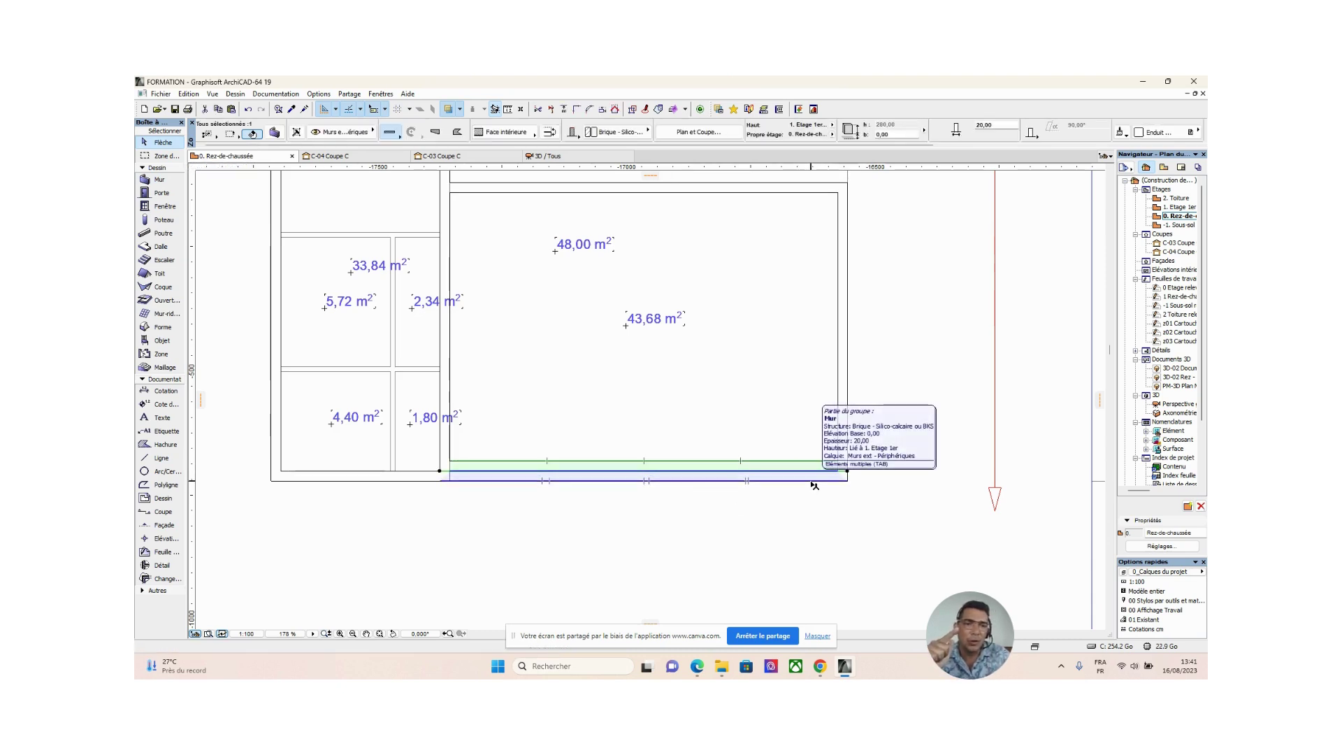
{"action": "left_click", "coordinate": [847, 471]}
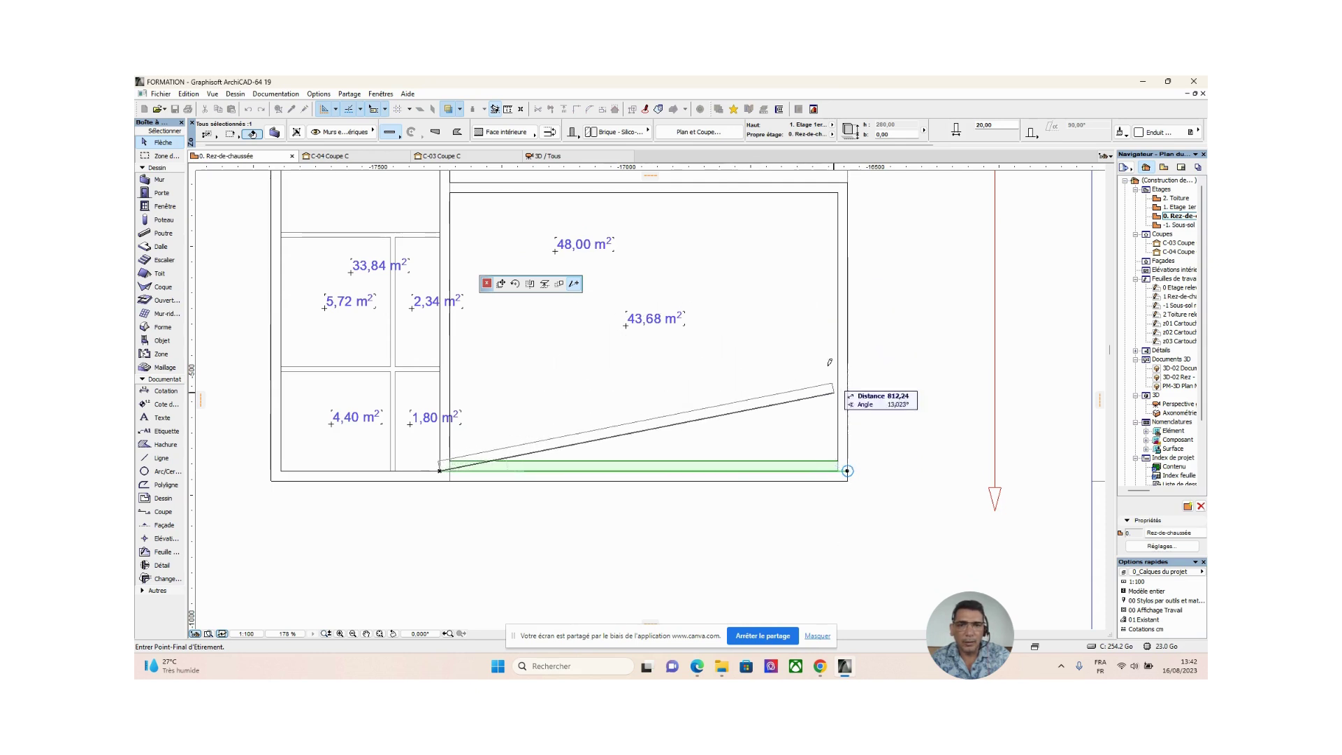
{"action": "left_click", "coordinate": [502, 283]}
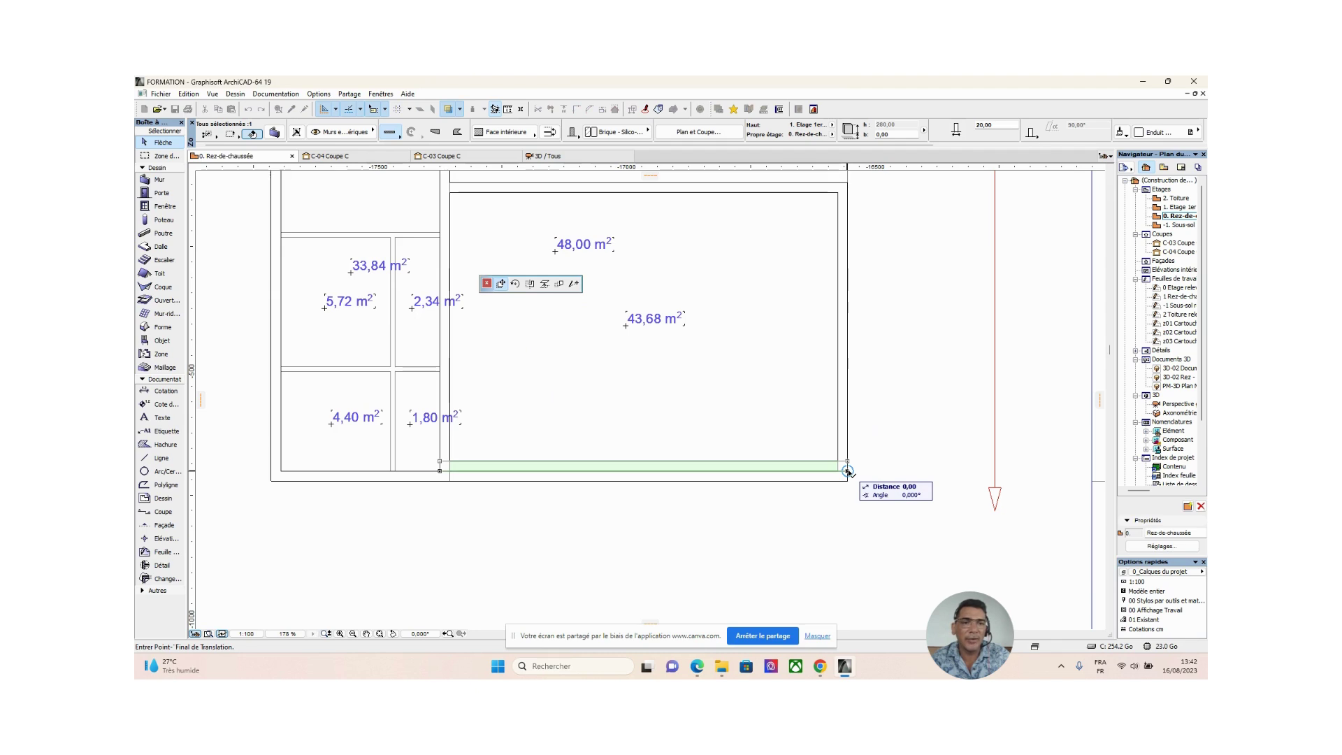
{"action": "left_click", "coordinate": [847, 414]}
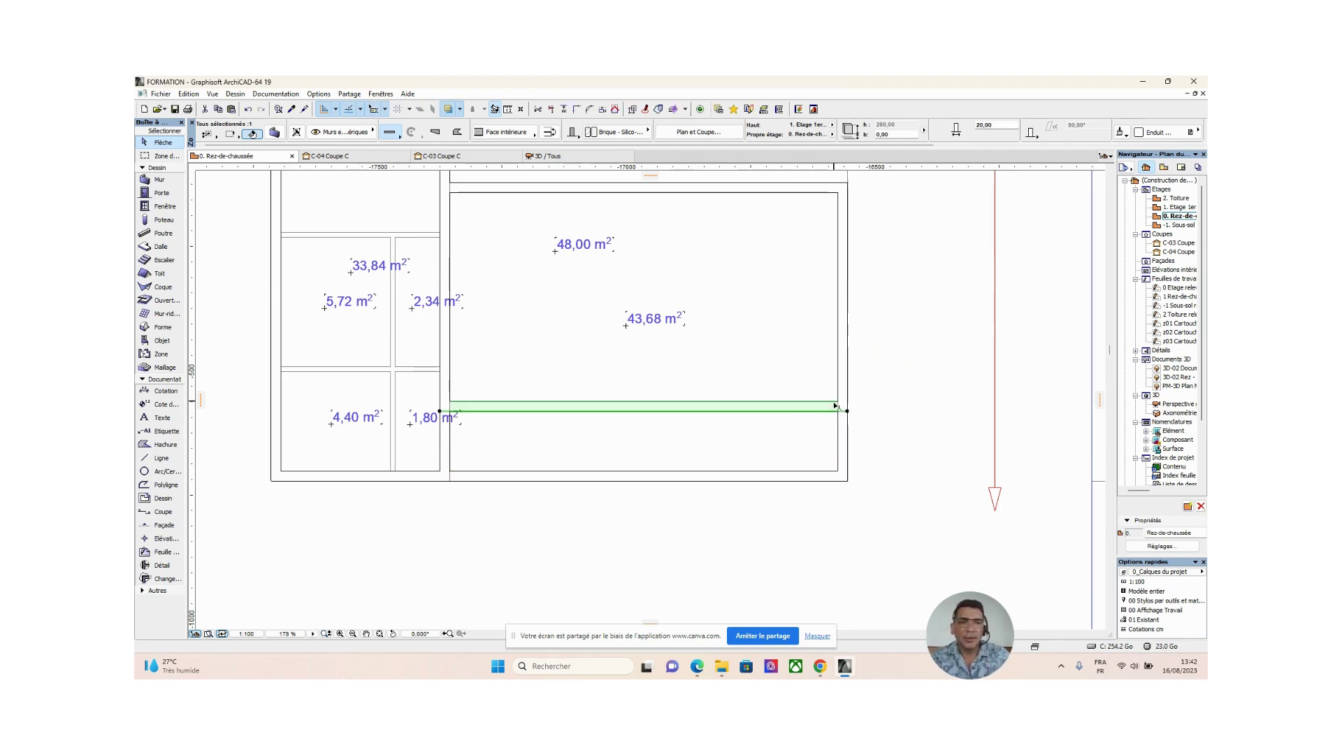
Step: Try moving the same wall farther north from its inner edge, and clear the selection
{"action": "left_click", "coordinate": [830, 404]}
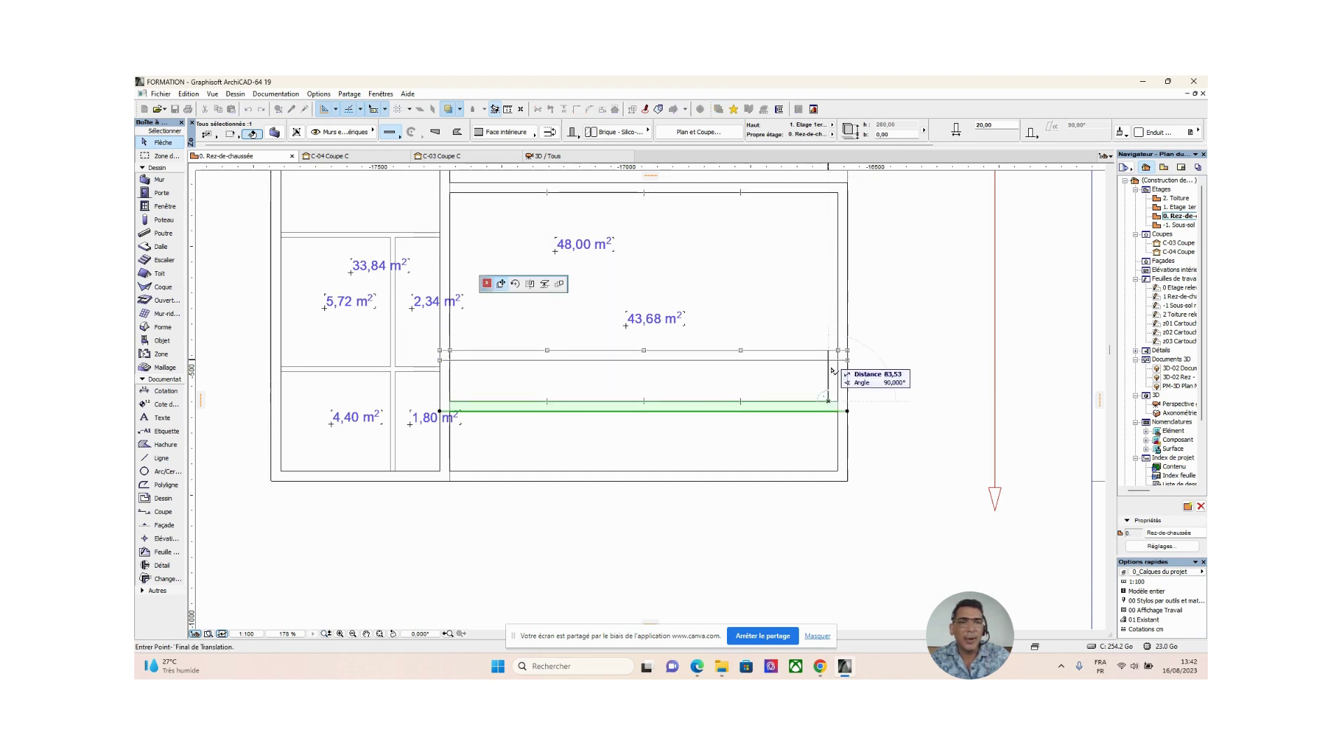
{"action": "left_click", "coordinate": [831, 404]}
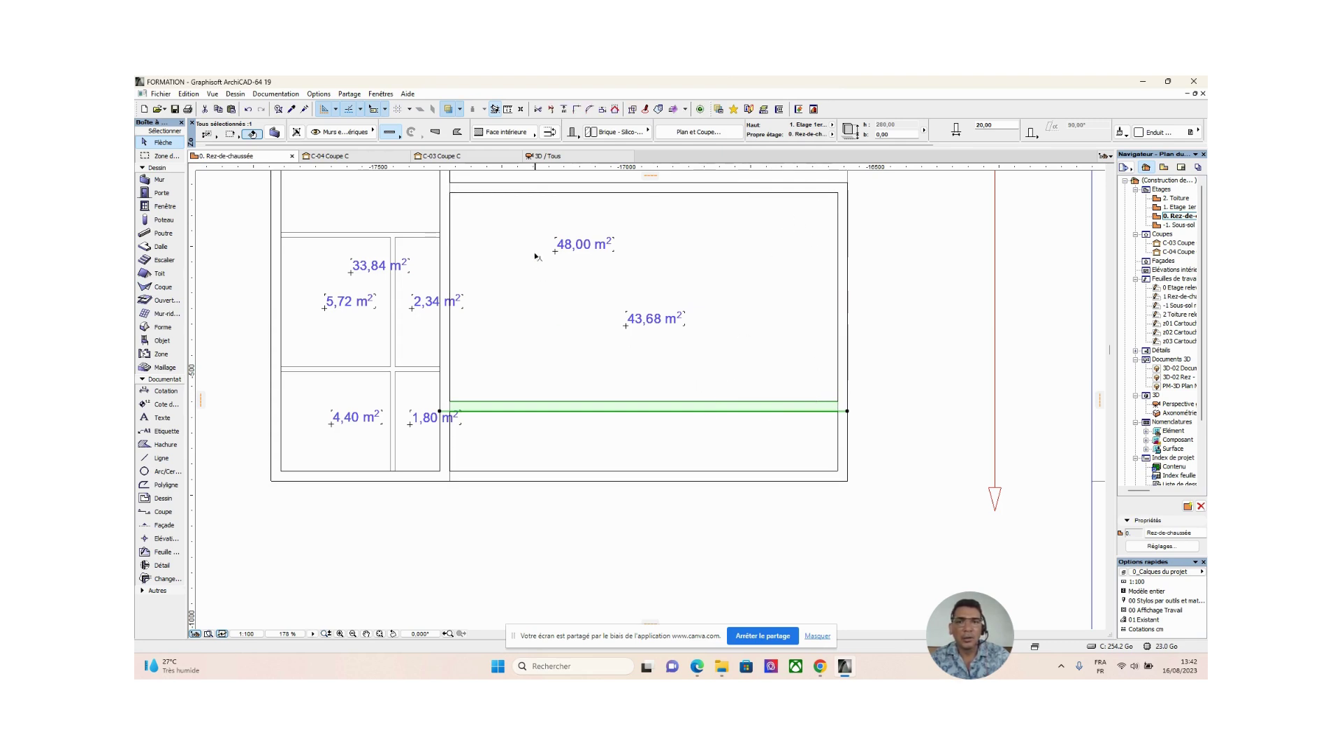
{"action": "scroll", "coordinate": [823, 413], "scroll_direction": "down", "scroll_amount": 3}
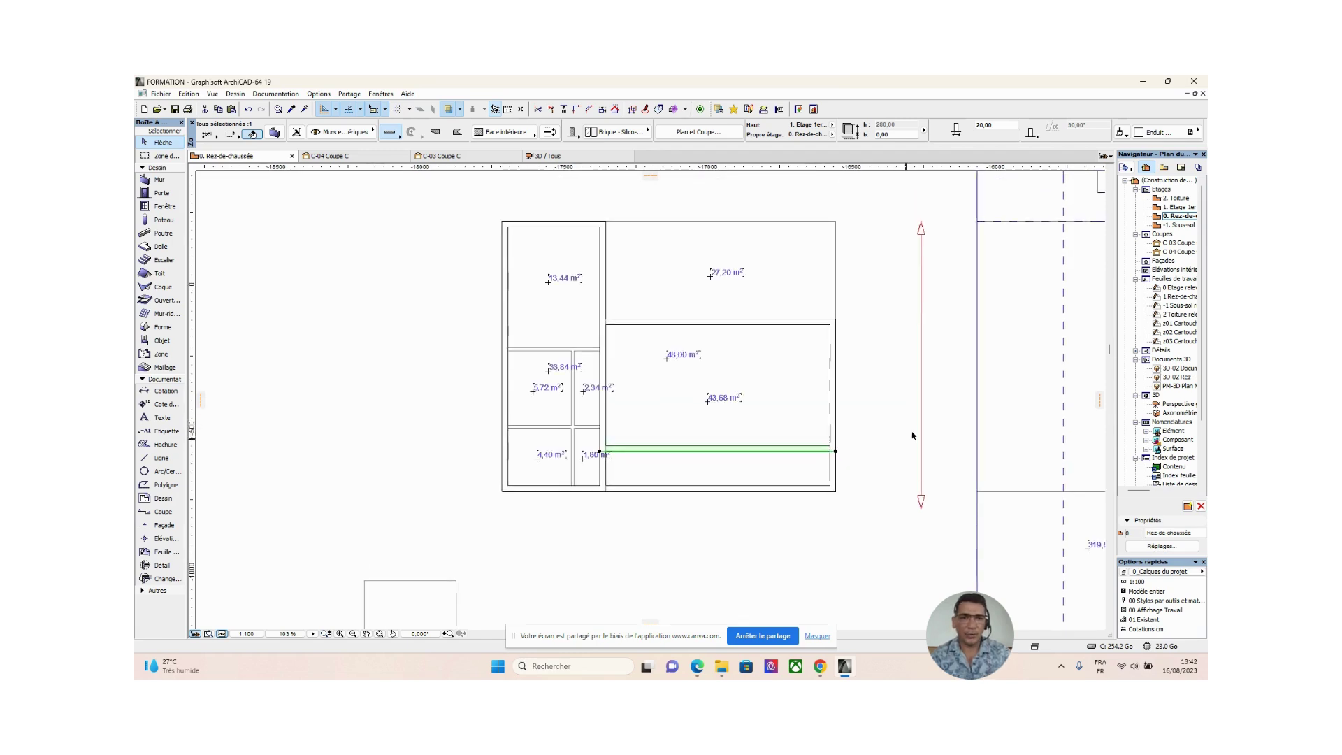
{"action": "key", "text": "Escape"}
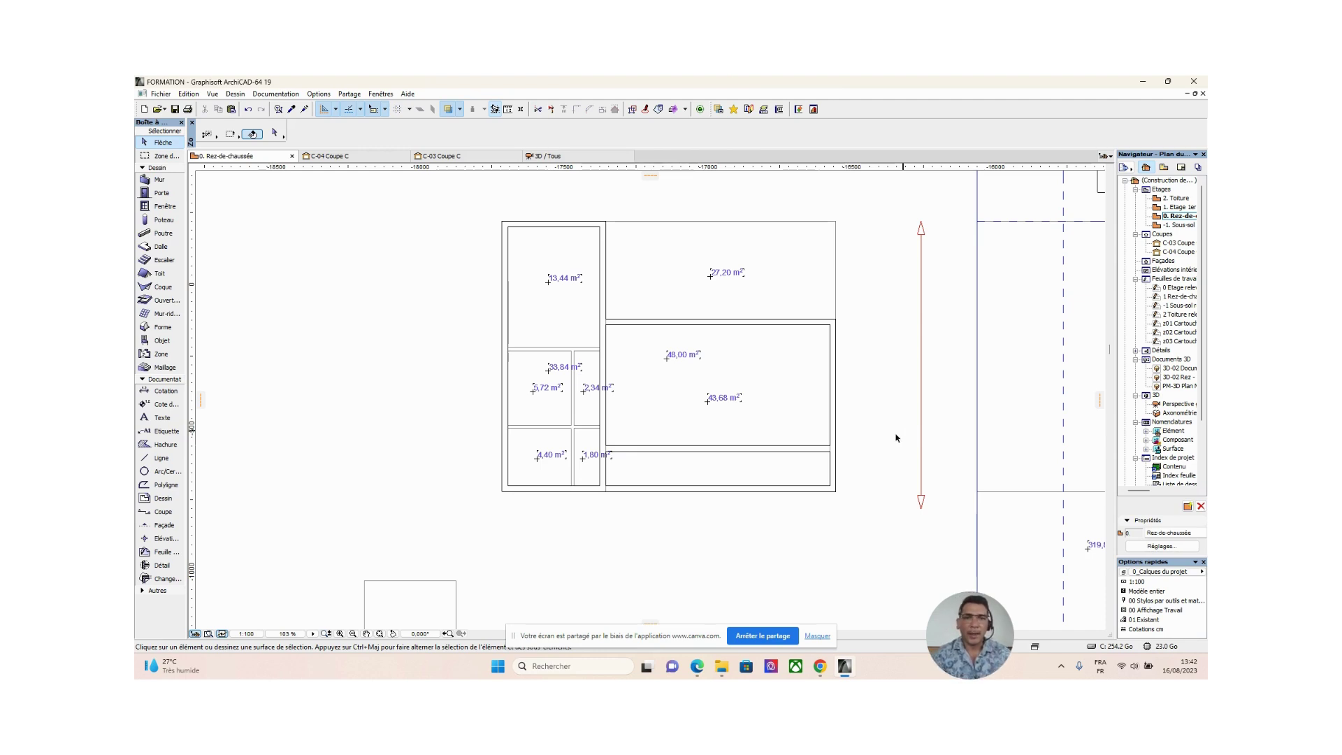
Step: Pick up the western block's north wall parameters as the defaults and set the default wall thickness to 10,00
{"action": "middle_click_drag", "start_coordinate": [811, 458], "coordinate": [786, 396]}
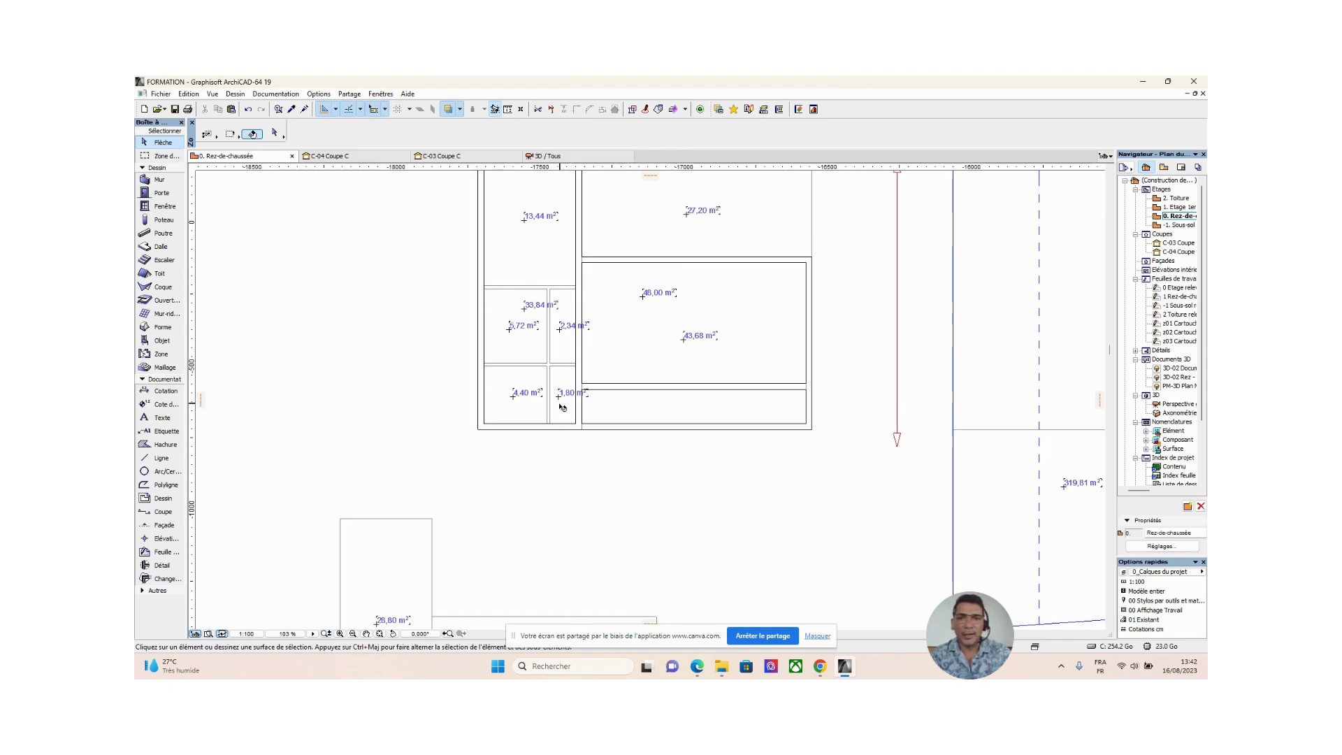
{"action": "scroll", "coordinate": [471, 381], "scroll_direction": "down", "scroll_amount": 2}
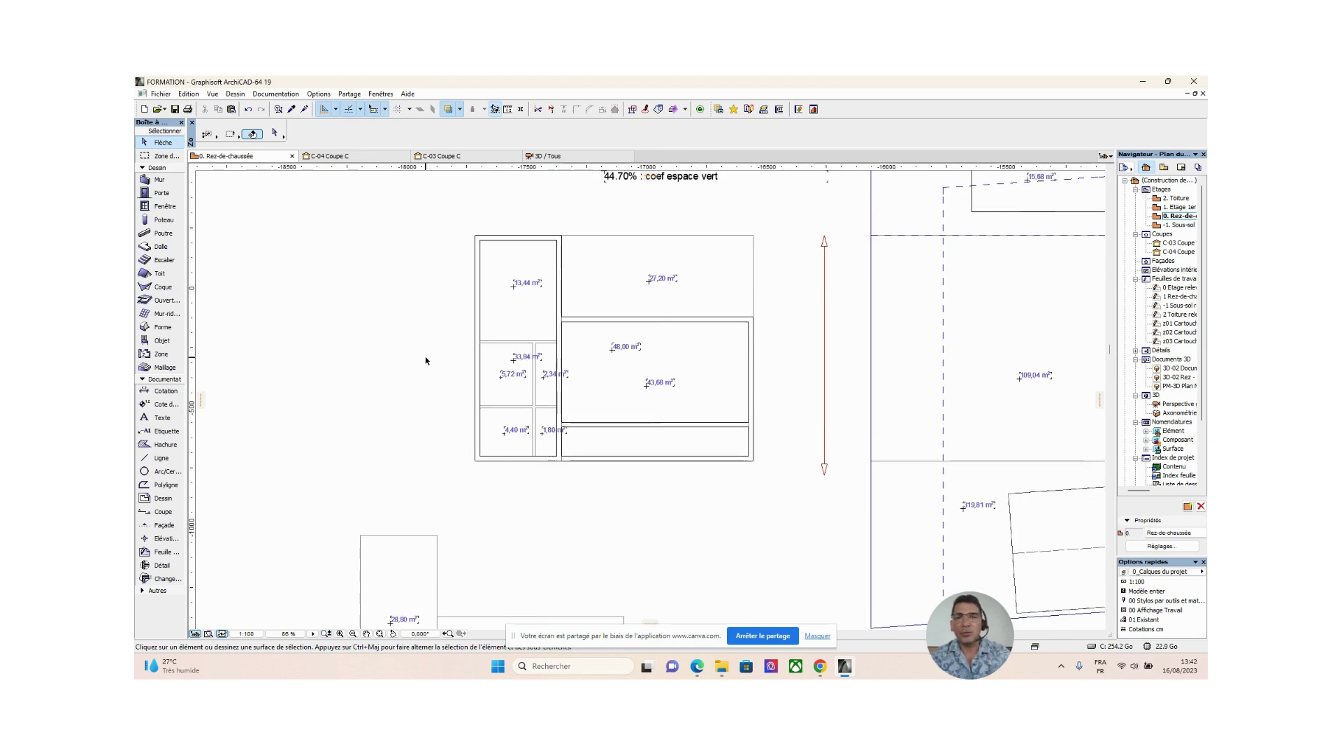
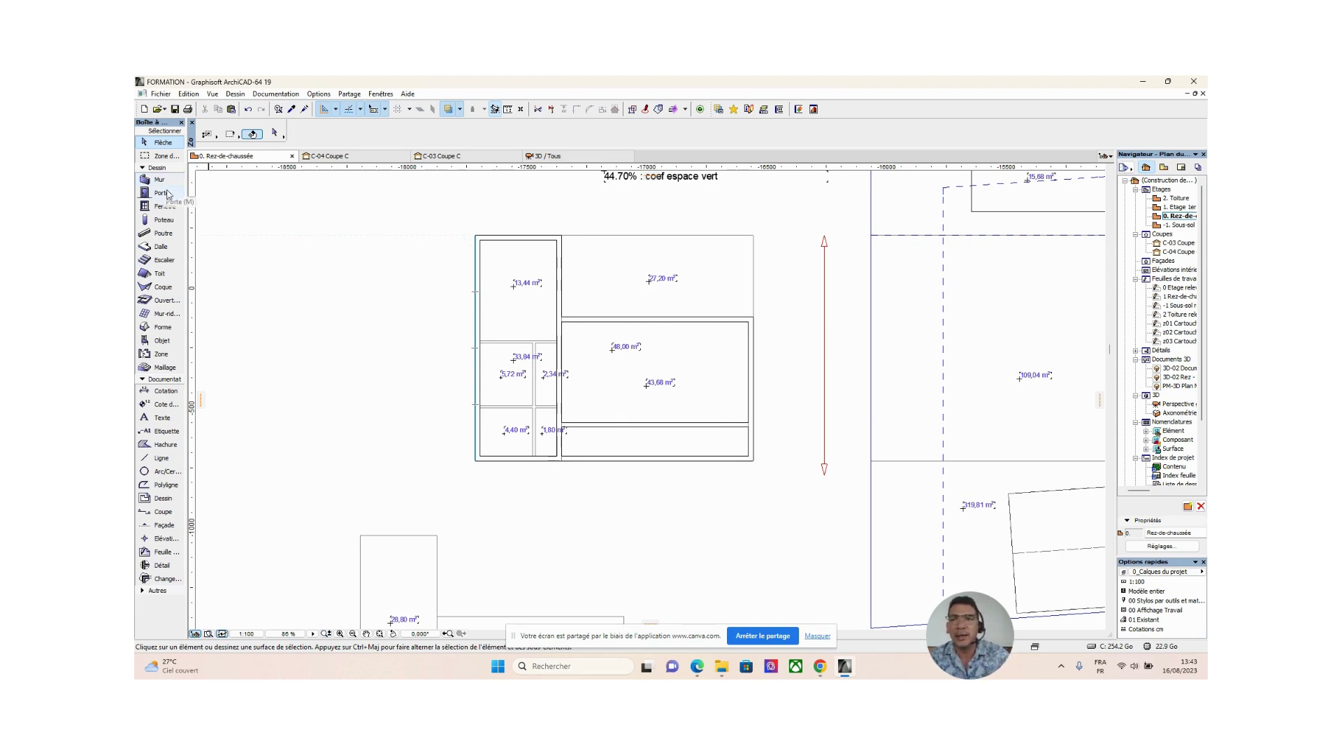
{"action": "left_click", "coordinate": [292, 110]}
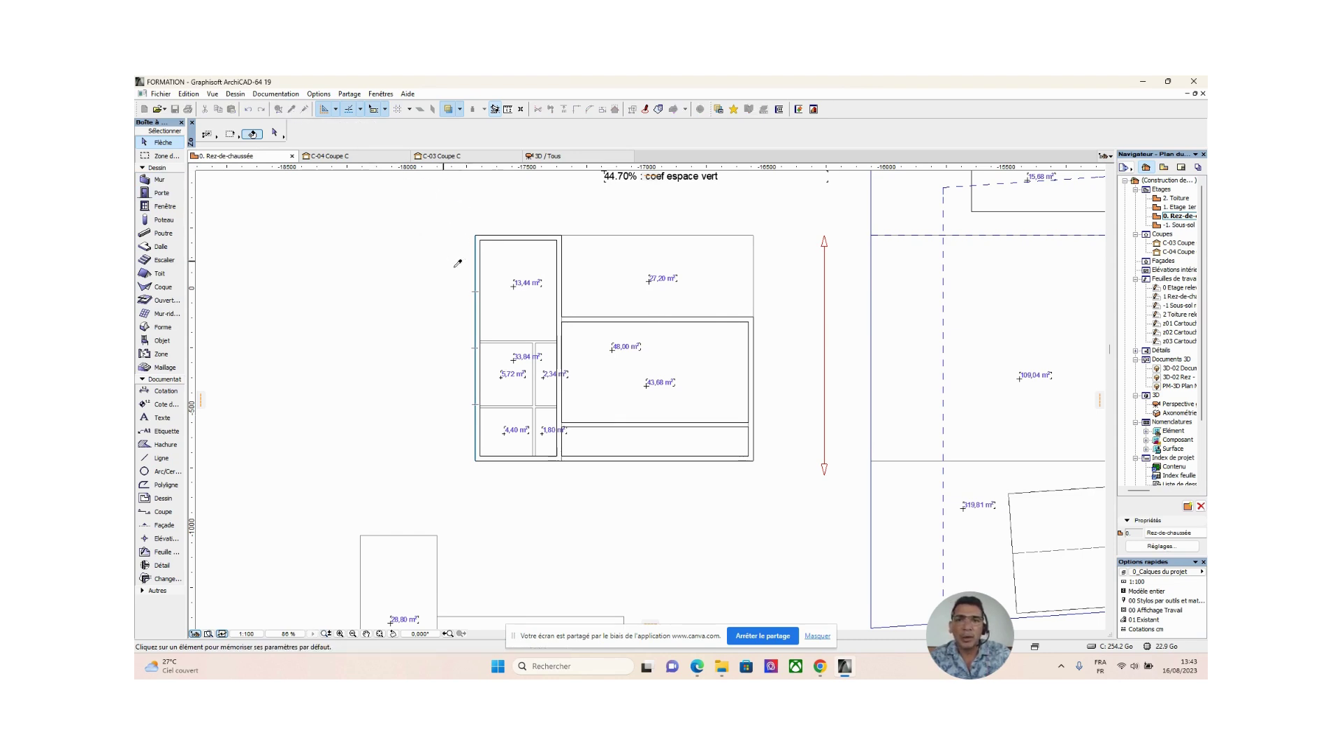
{"action": "left_click", "coordinate": [526, 237]}
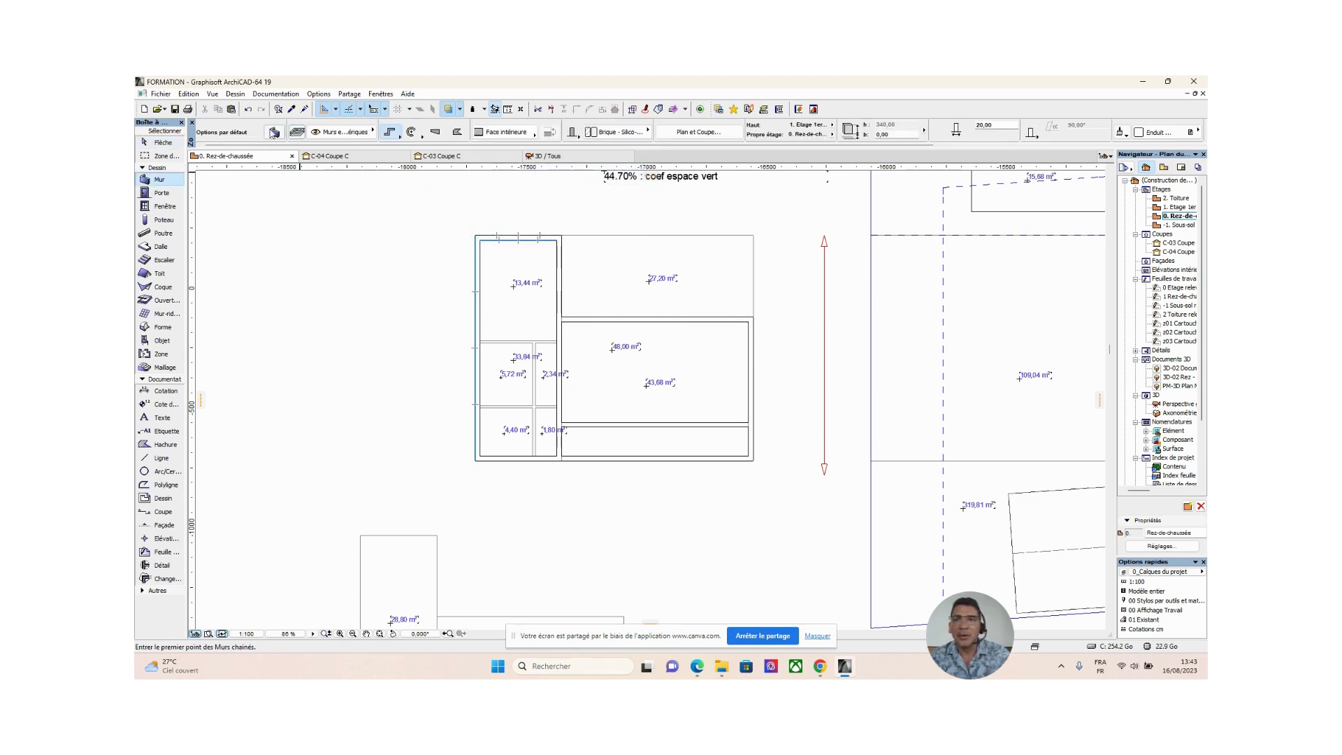
{"action": "left_click", "coordinate": [274, 133]}
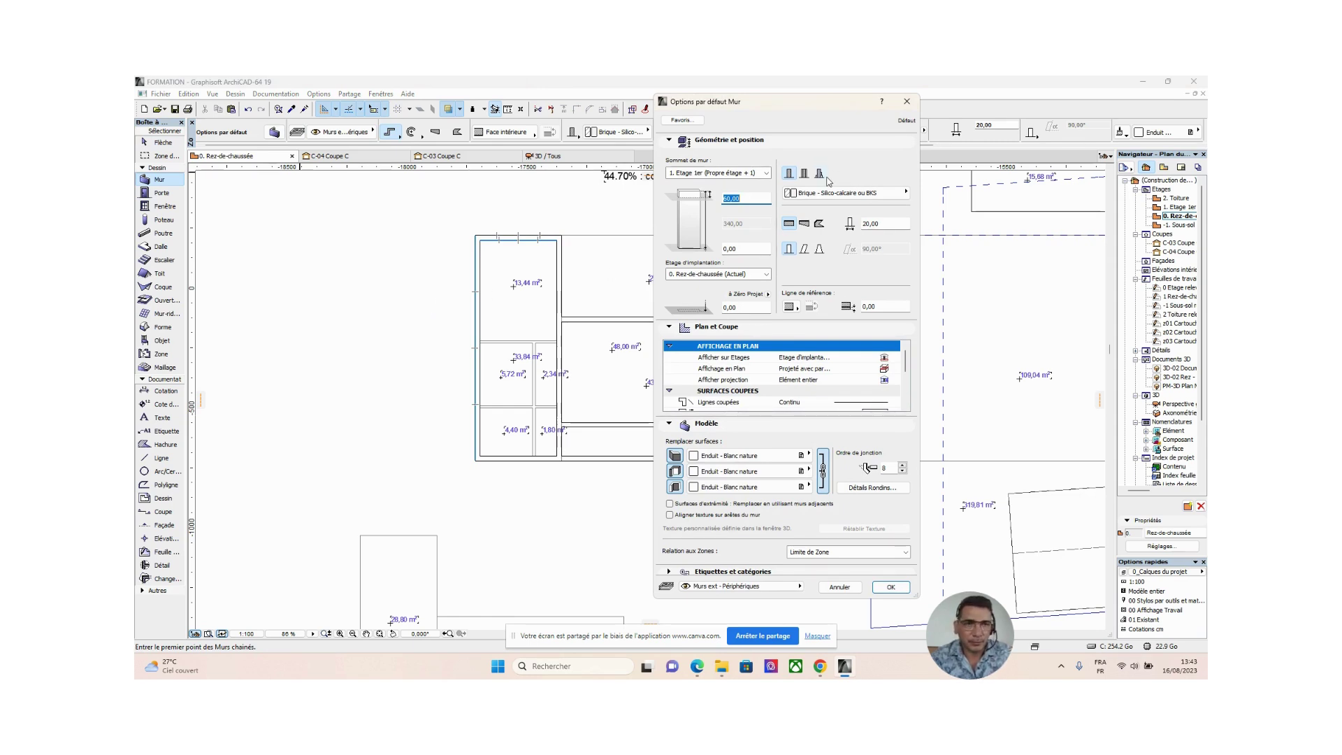
{"action": "left_click", "coordinate": [881, 224]}
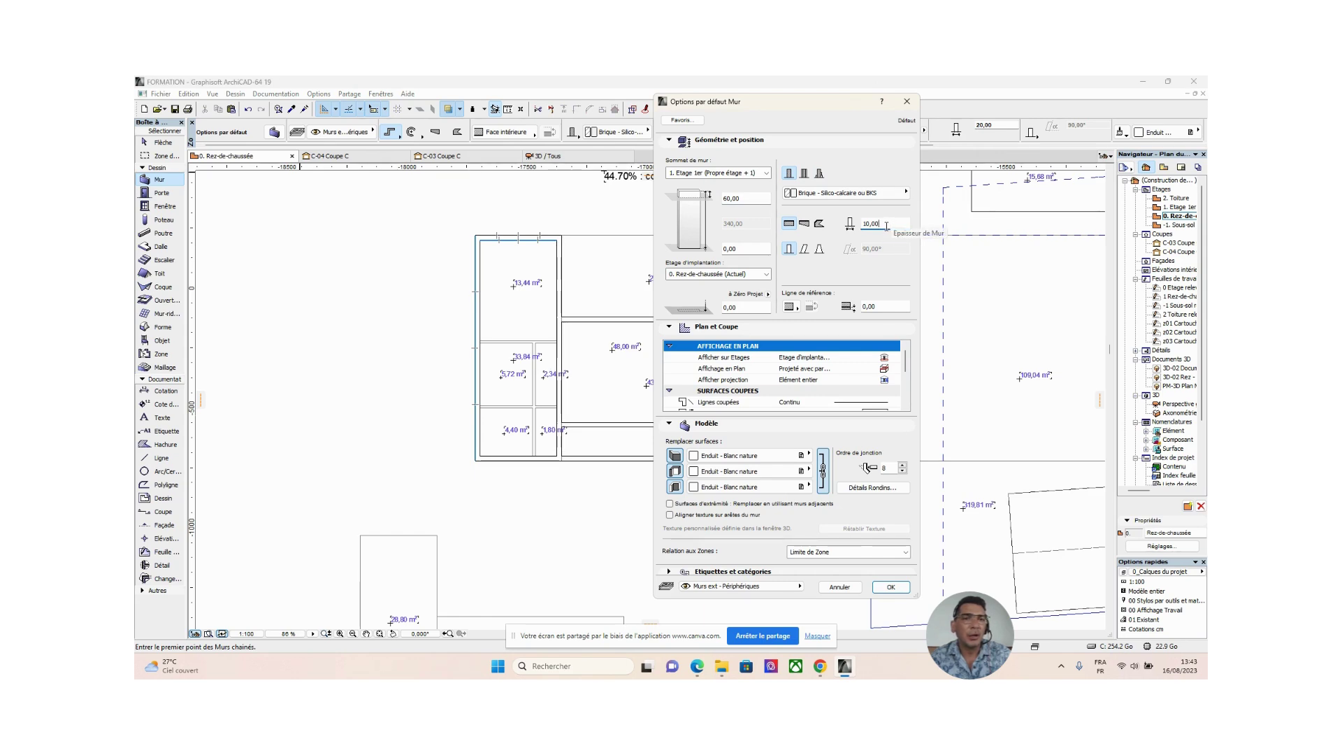
{"action": "left_click", "coordinate": [889, 587]}
{"action": "scroll", "coordinate": [489, 342], "scroll_direction": "up", "scroll_amount": 5}
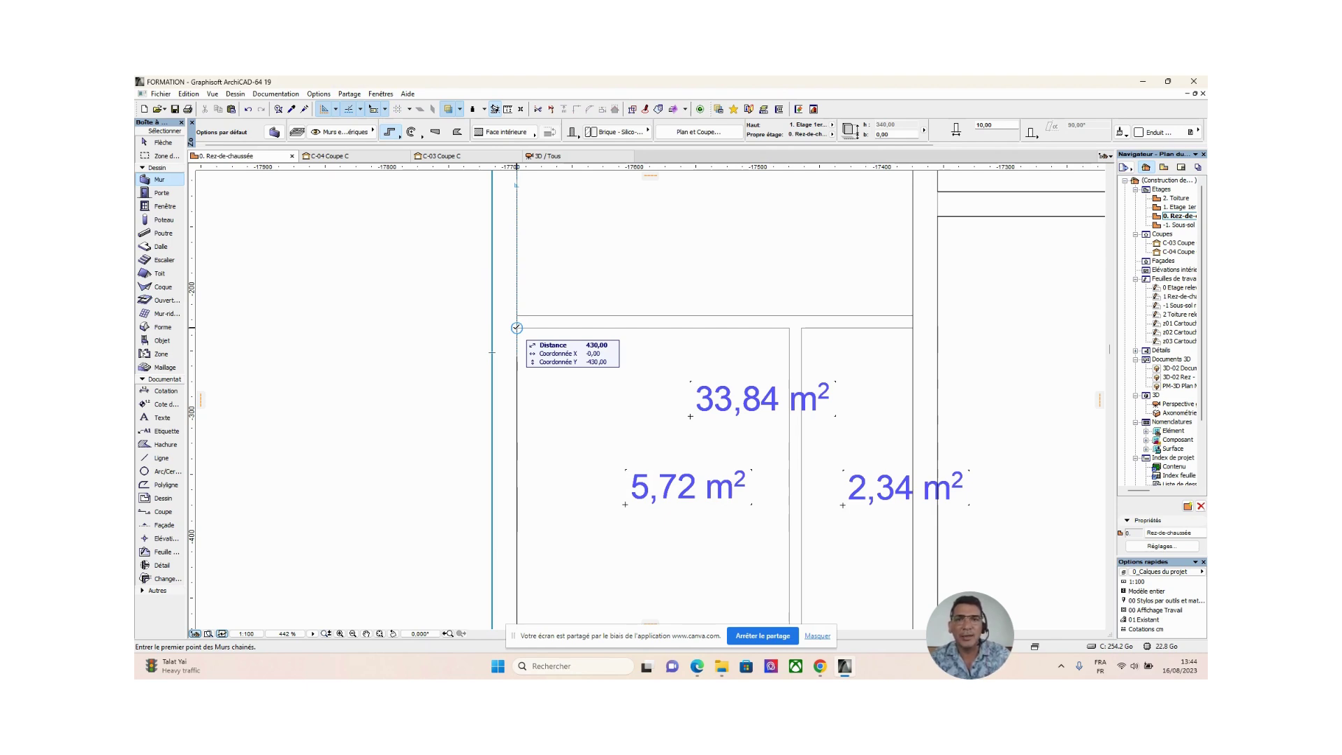
{"action": "left_click", "coordinate": [516, 327]}
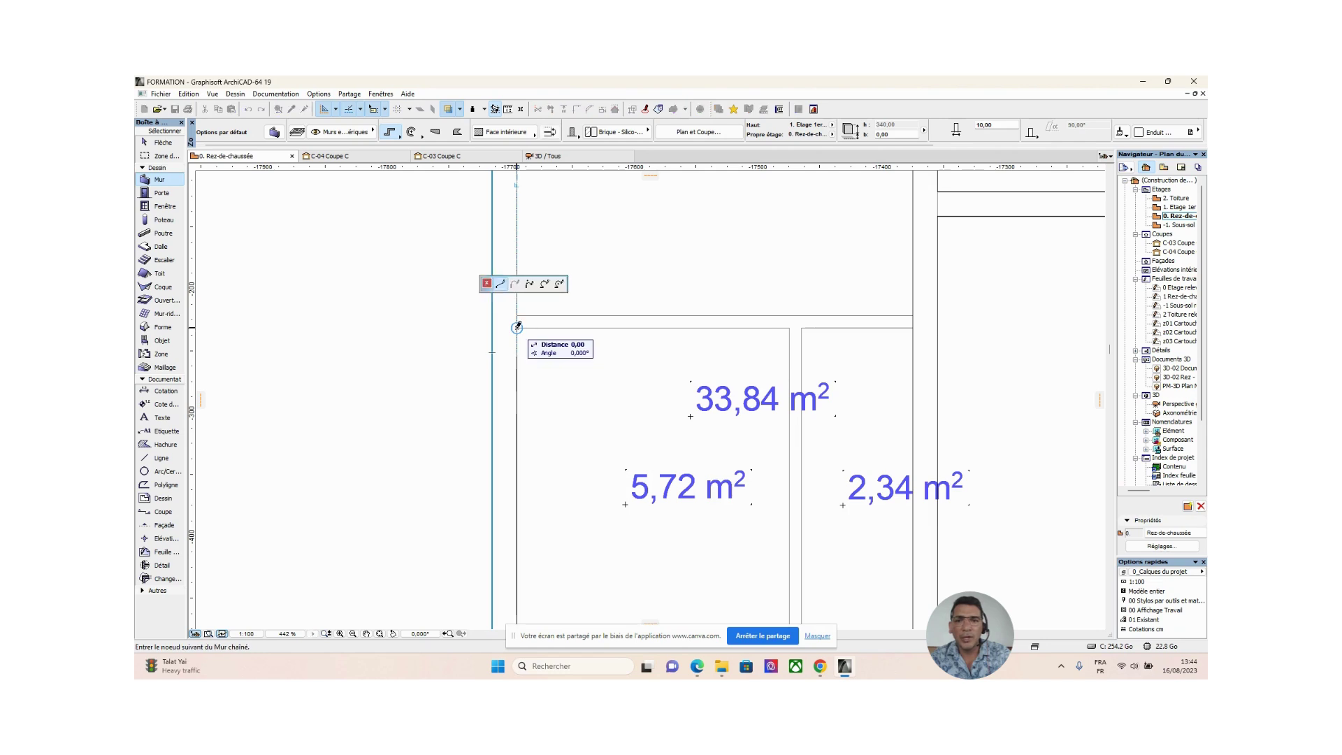
{"action": "key", "text": "Escape"}
{"action": "scroll", "coordinate": [516, 329], "scroll_direction": "down", "scroll_amount": 3}
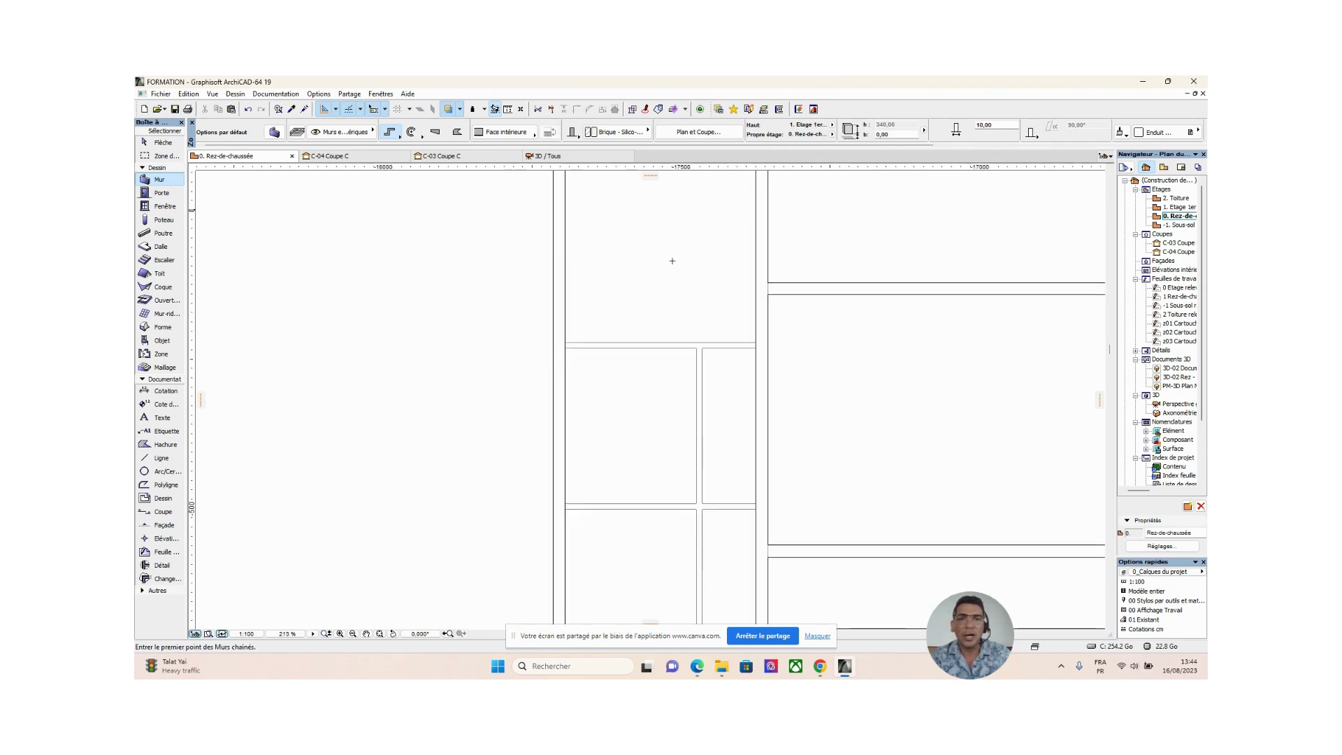
{"action": "scroll", "coordinate": [650, 477], "scroll_direction": "down", "scroll_amount": 1}
{"action": "middle_click_drag", "start_coordinate": [650, 476], "coordinate": [538, 543]}
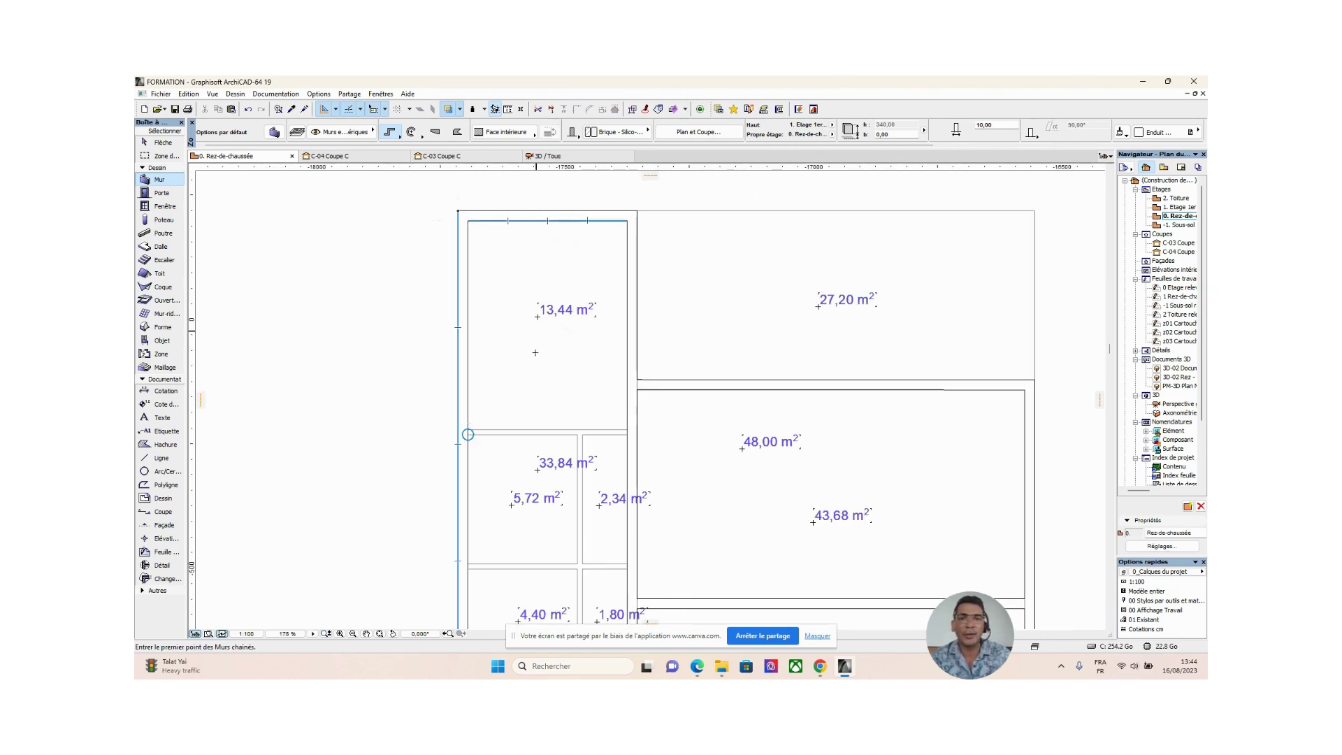
{"action": "middle_click_drag", "start_coordinate": [552, 459], "coordinate": [599, 362]}
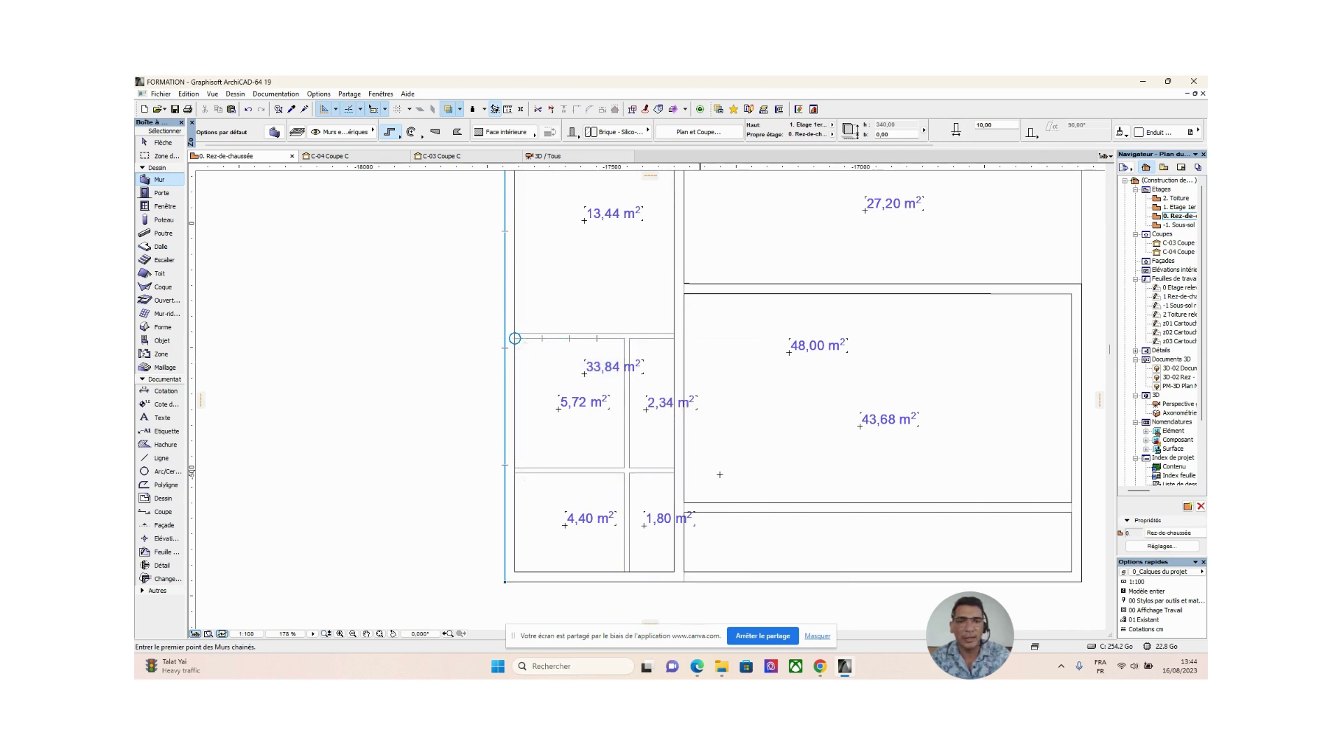
Step: Draw the partition south of the 13,44 m² room between the western block's inner faces, trying Face extérieure before keeping Face intérieure as reference line
{"action": "scroll", "coordinate": [514, 338], "scroll_direction": "up", "scroll_amount": 2}
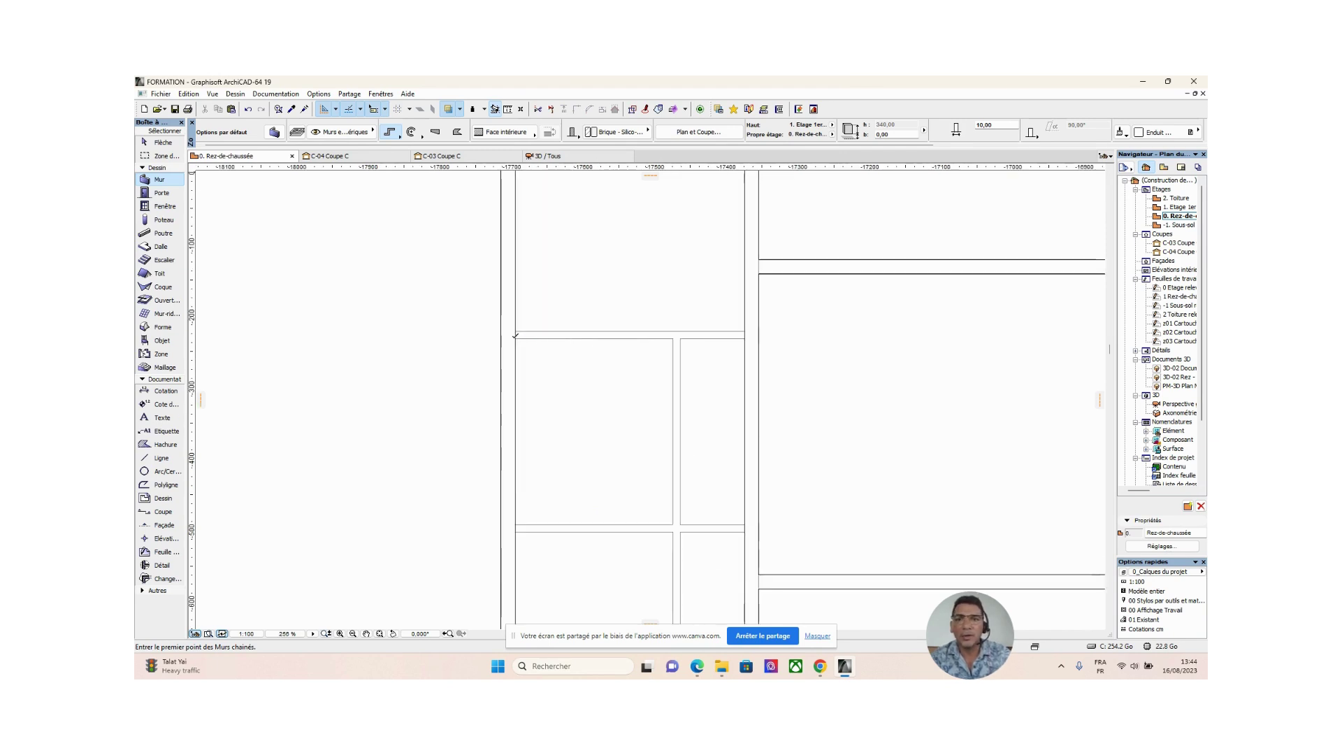
{"action": "scroll", "coordinate": [514, 335], "scroll_direction": "up", "scroll_amount": 6}
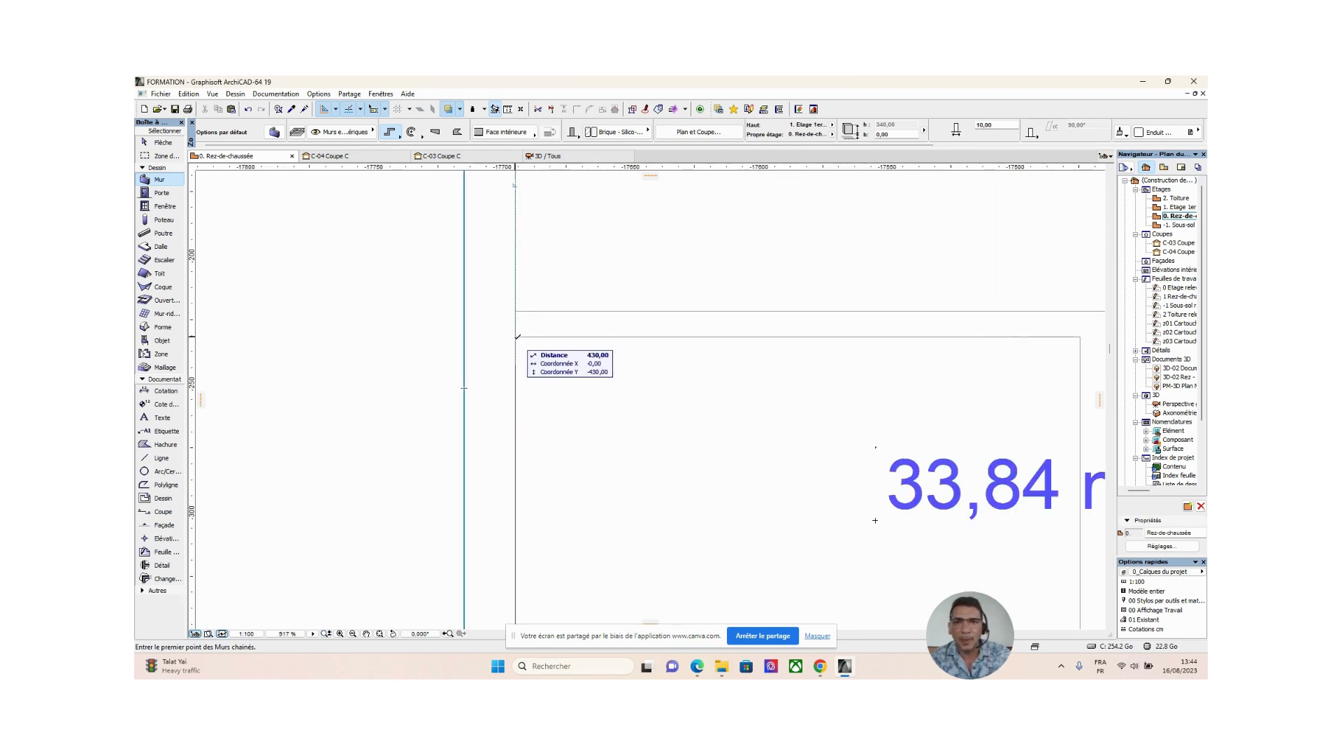
{"action": "left_click", "coordinate": [516, 335]}
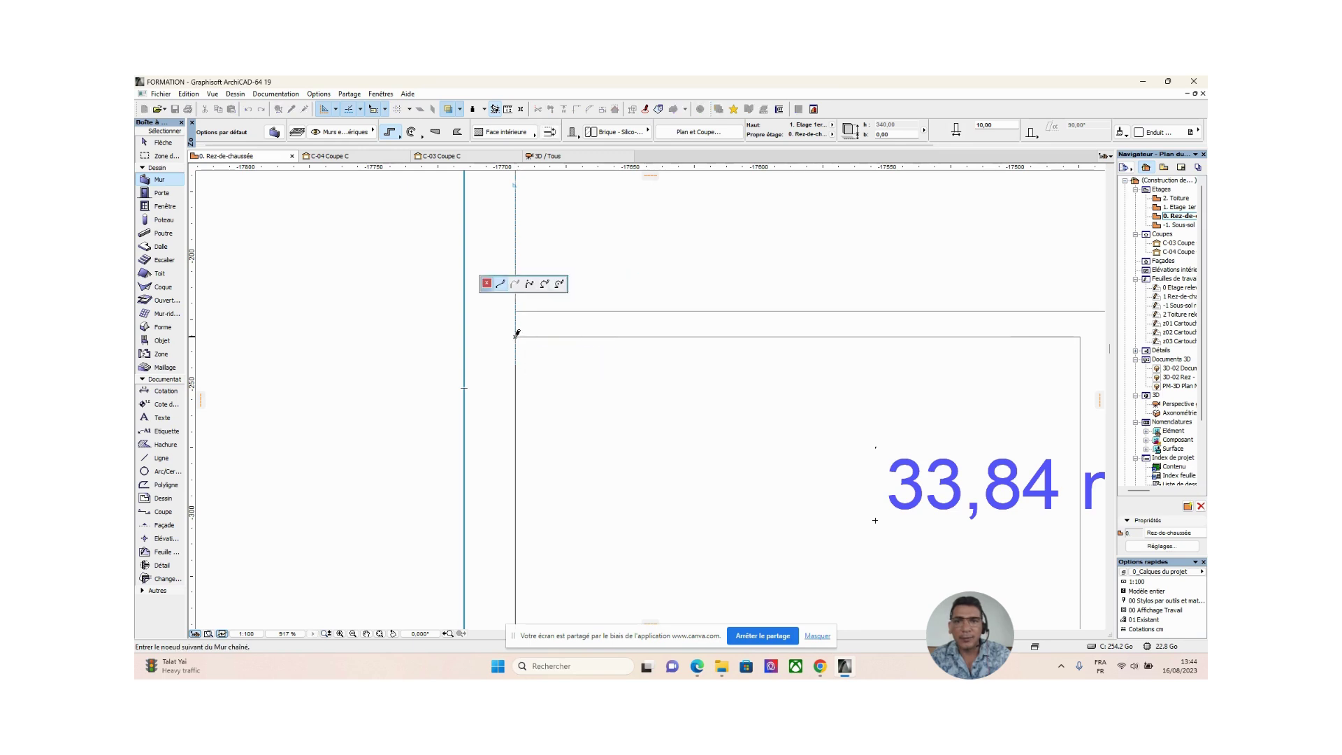
{"action": "middle_click_drag", "start_coordinate": [516, 335], "coordinate": [449, 373]}
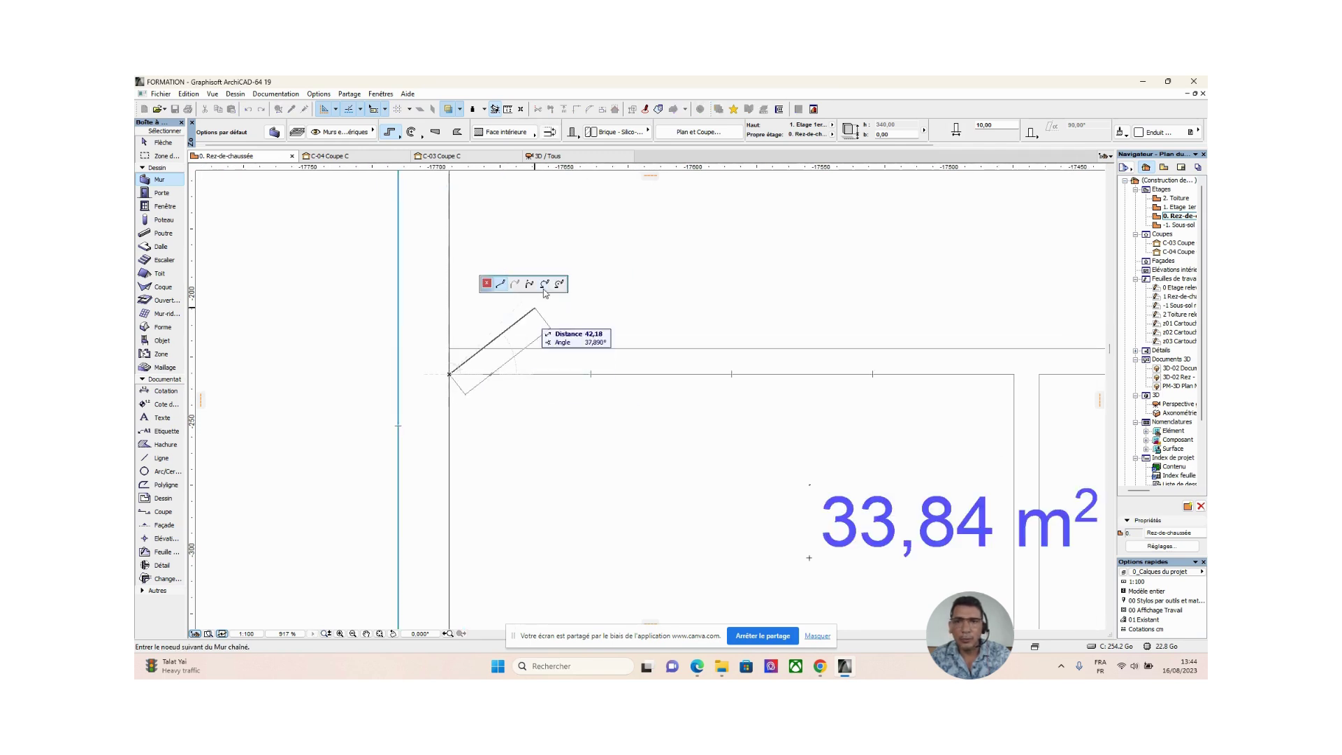
{"action": "scroll", "coordinate": [631, 371], "scroll_direction": "down", "scroll_amount": 6}
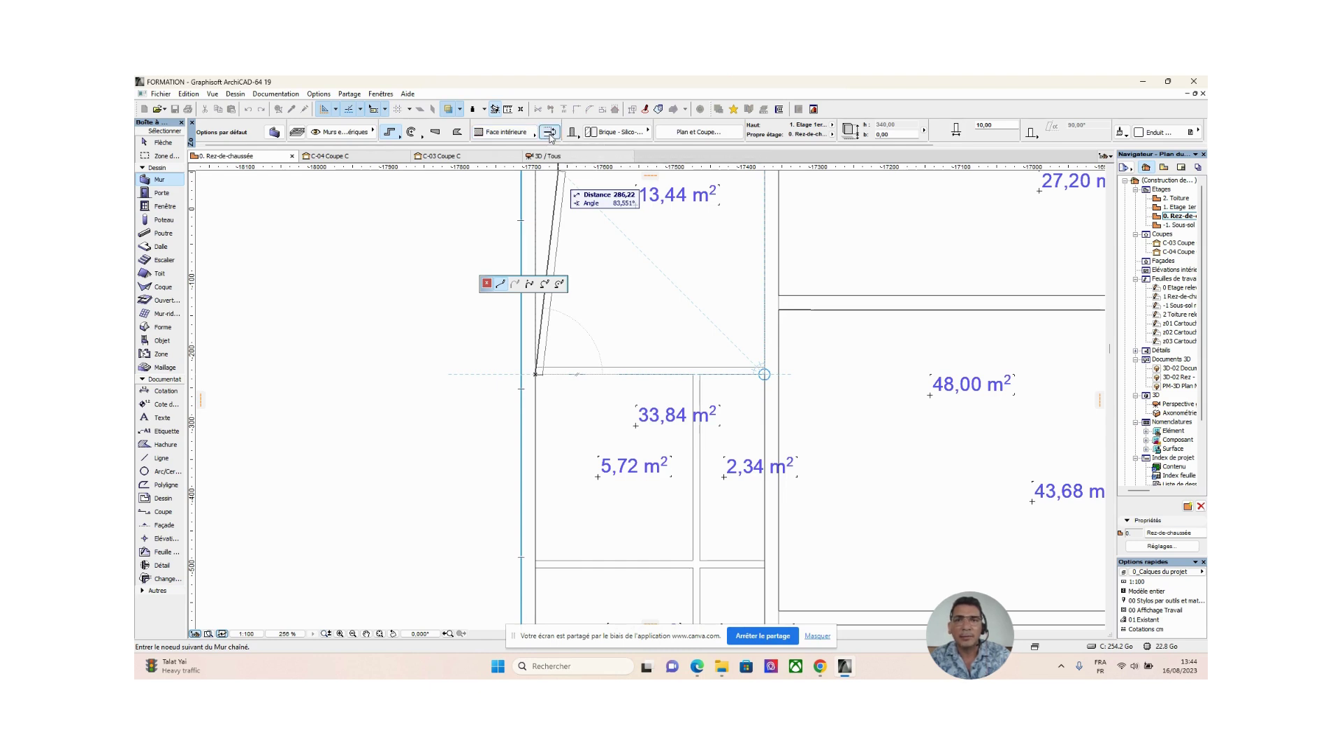
{"action": "left_click", "coordinate": [527, 136]}
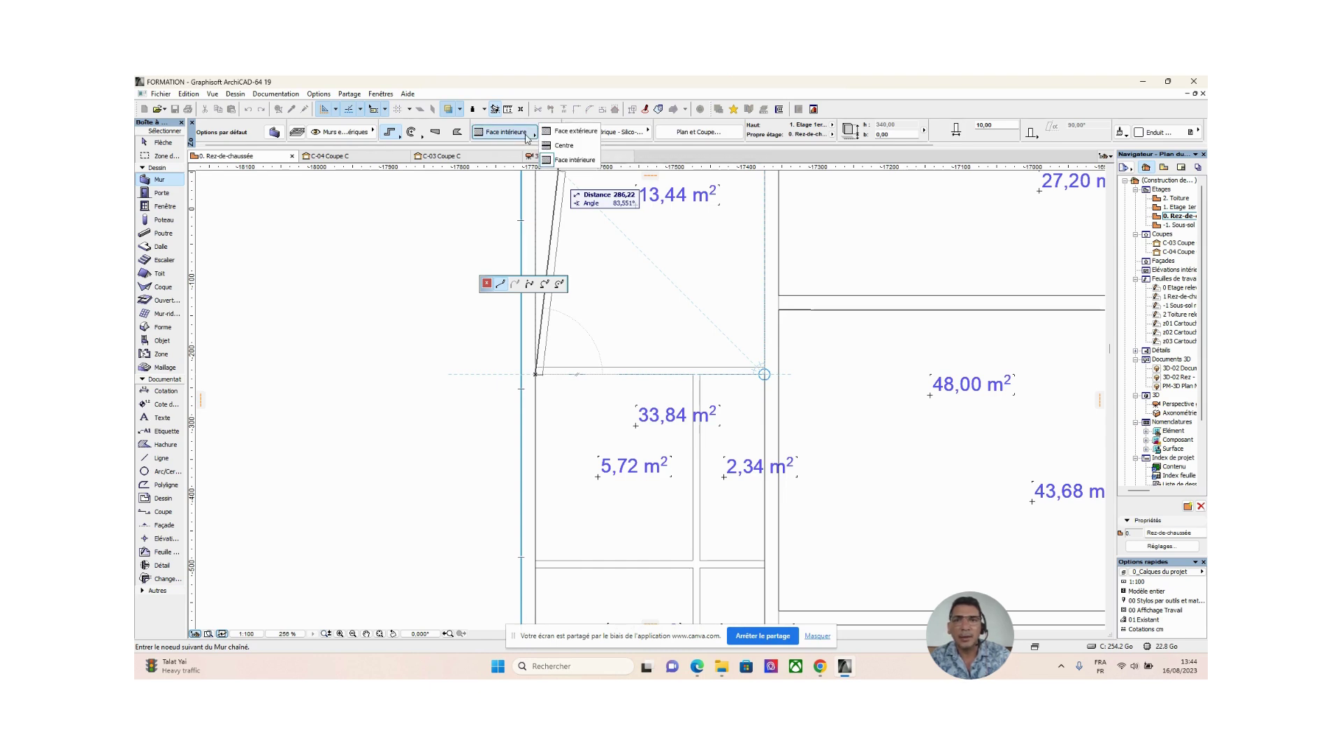
{"action": "left_click", "coordinate": [561, 135]}
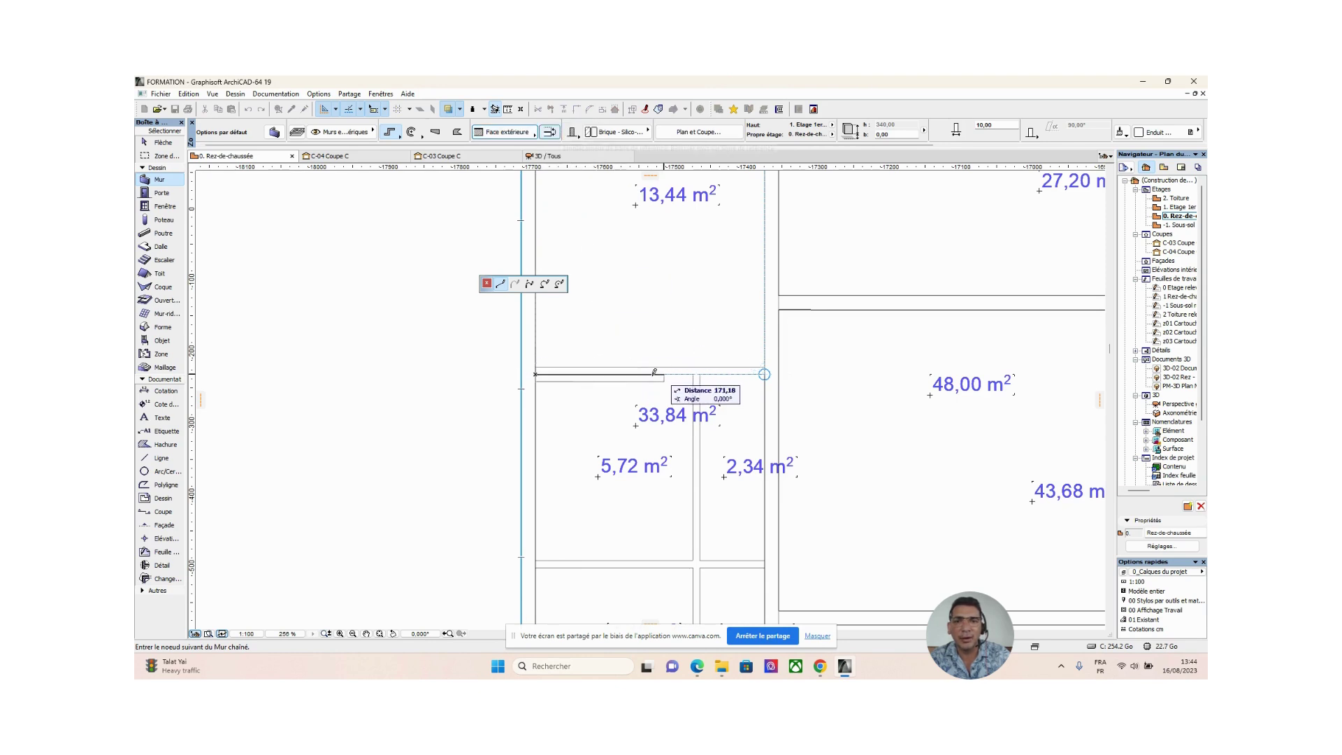
{"action": "left_click", "coordinate": [529, 134]}
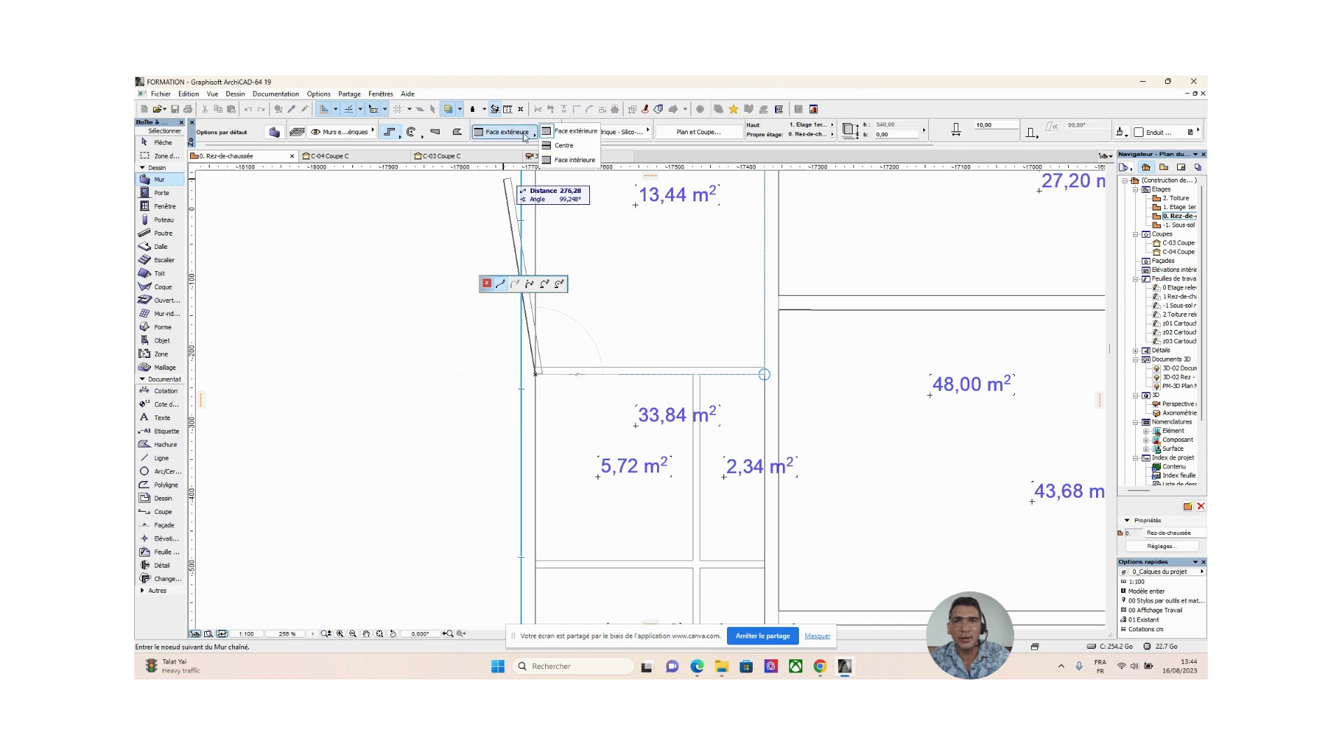
{"action": "left_click", "coordinate": [578, 161]}
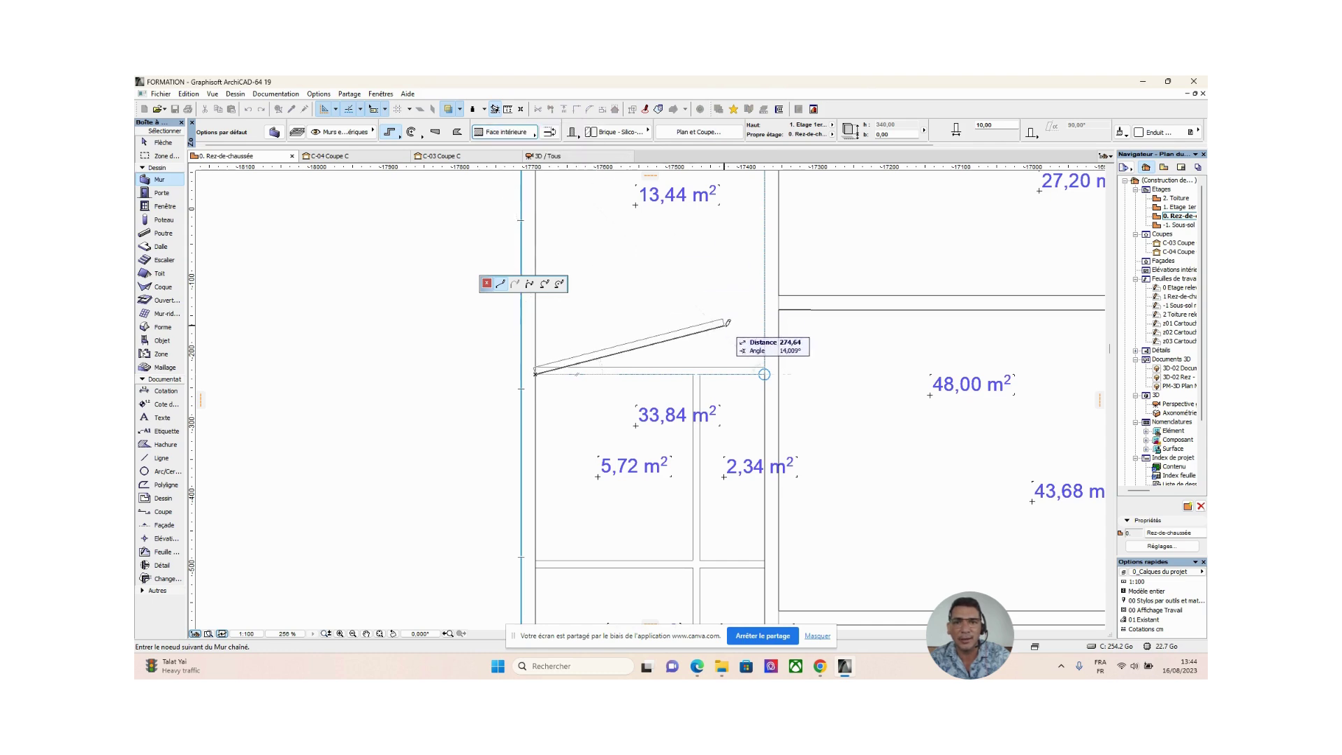
{"action": "left_click", "coordinate": [765, 370]}
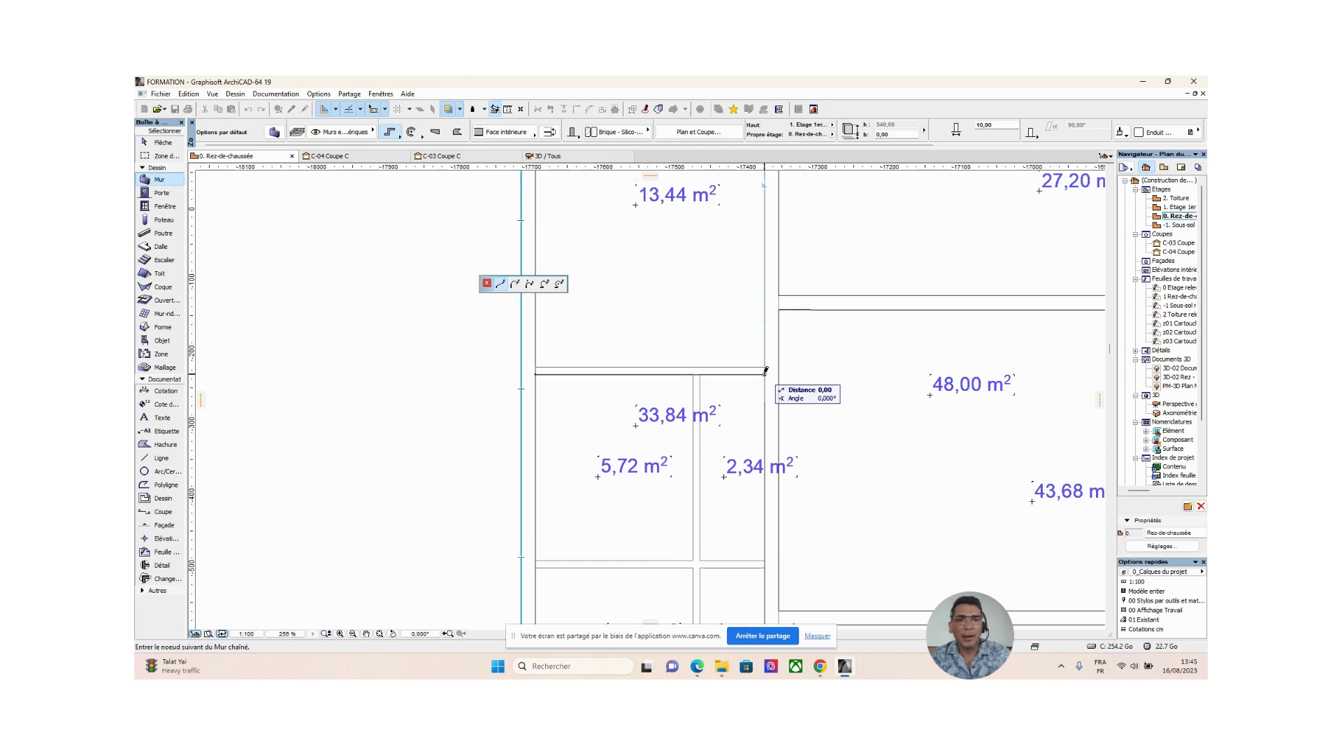
{"action": "scroll", "coordinate": [765, 370], "scroll_direction": "down", "scroll_amount": 2}
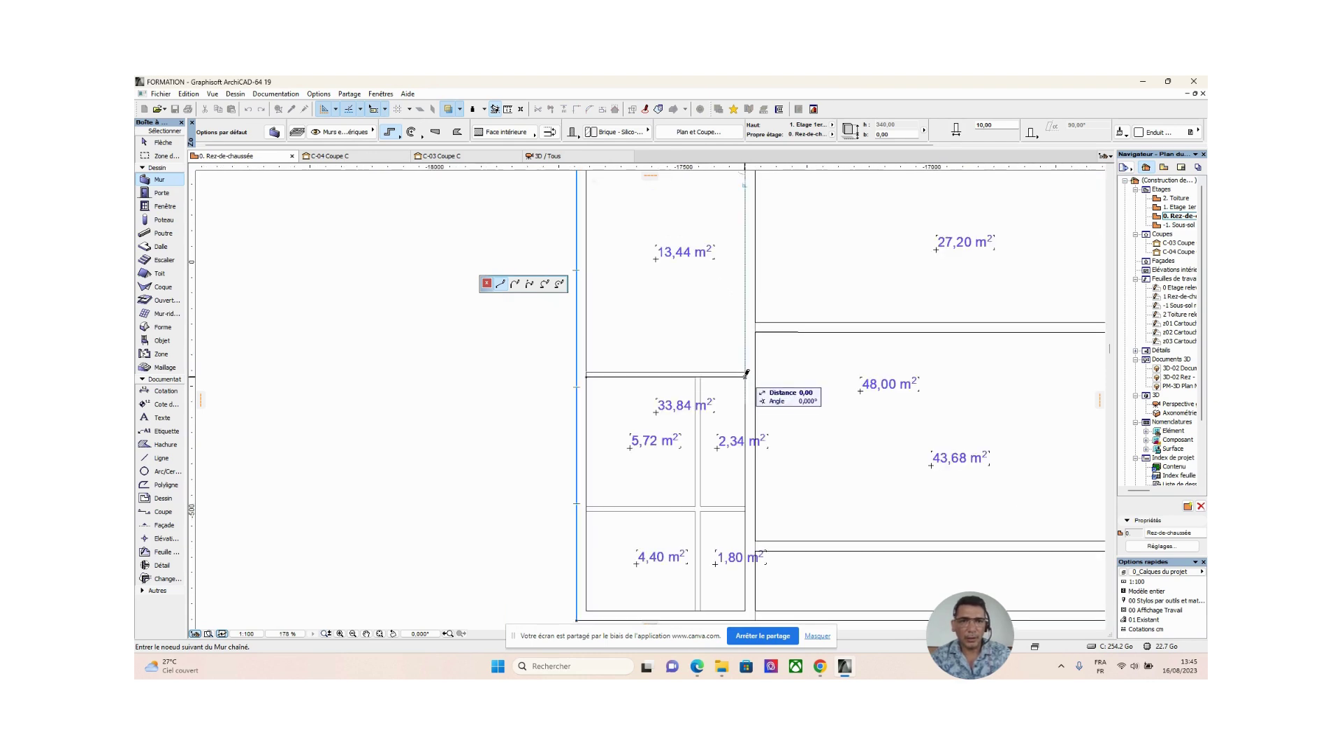
{"action": "middle_click_drag", "start_coordinate": [746, 374], "coordinate": [640, 342]}
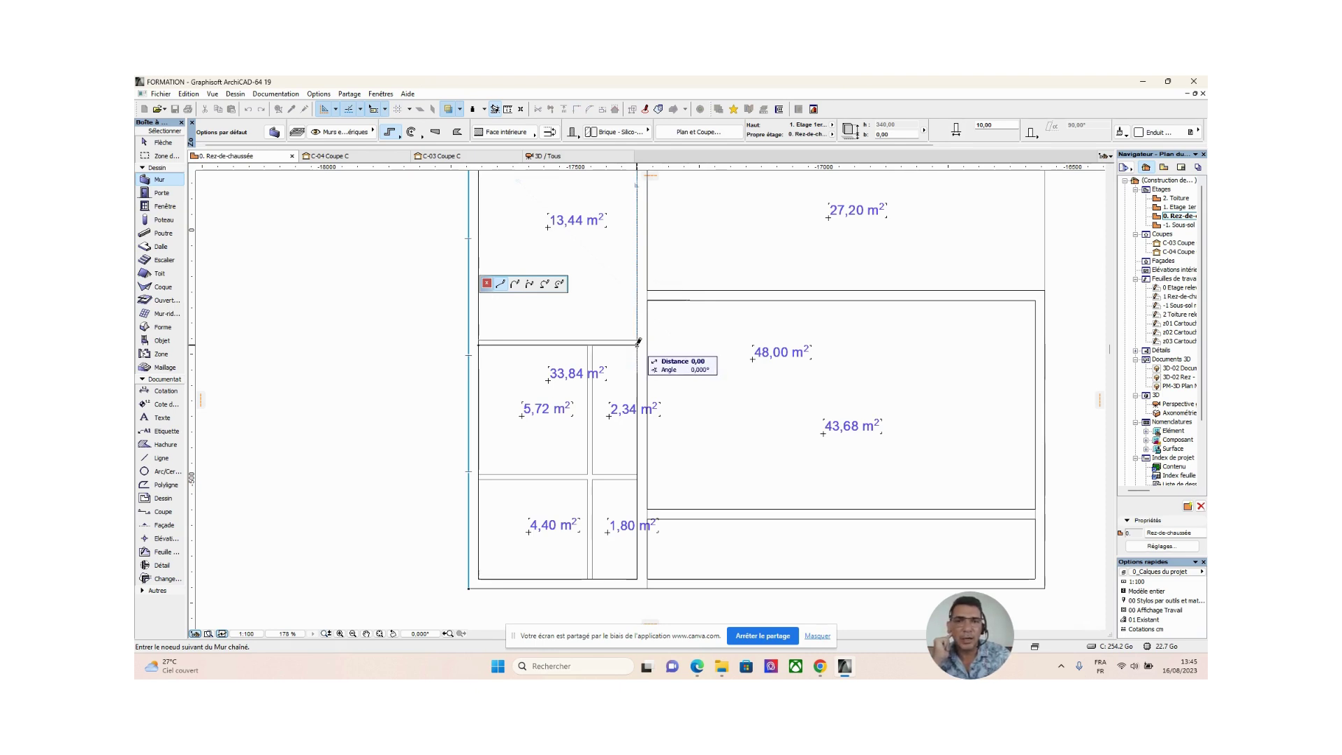
{"action": "double_click", "coordinate": [638, 342]}
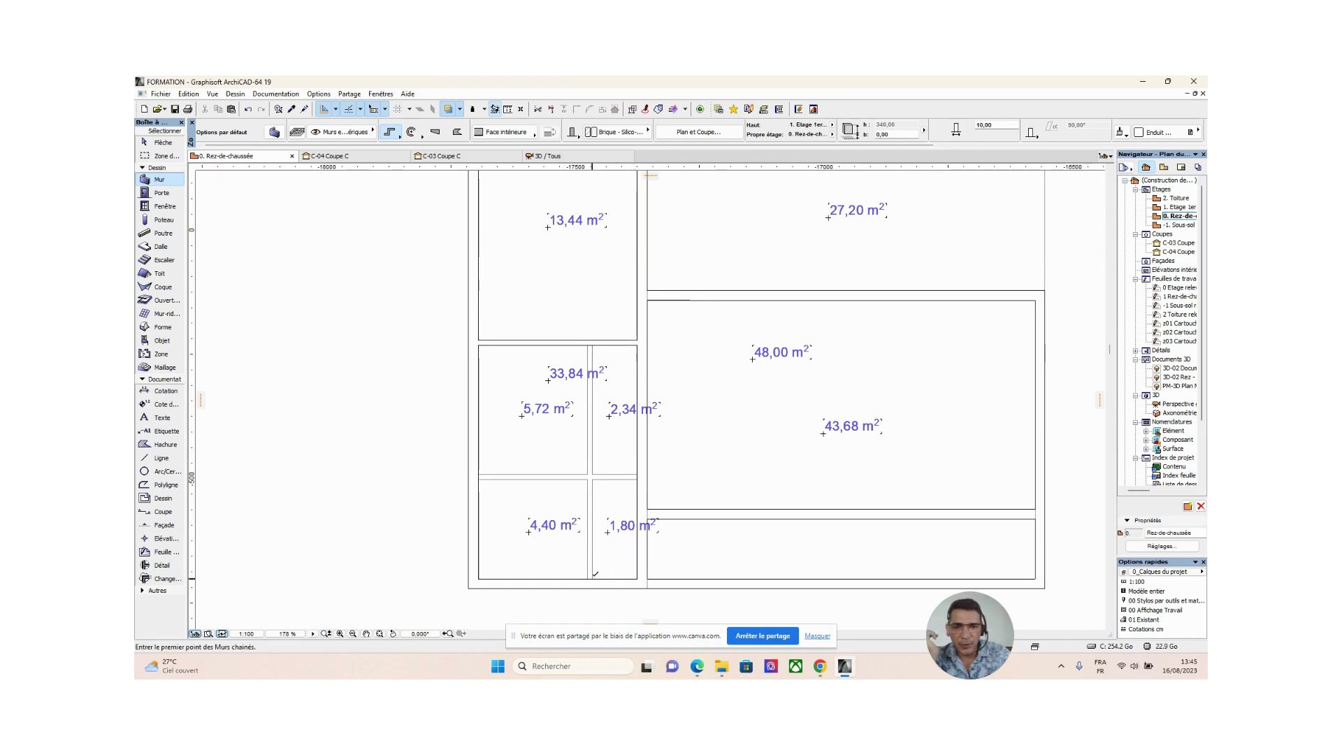
{"action": "left_click", "coordinate": [587, 578]}
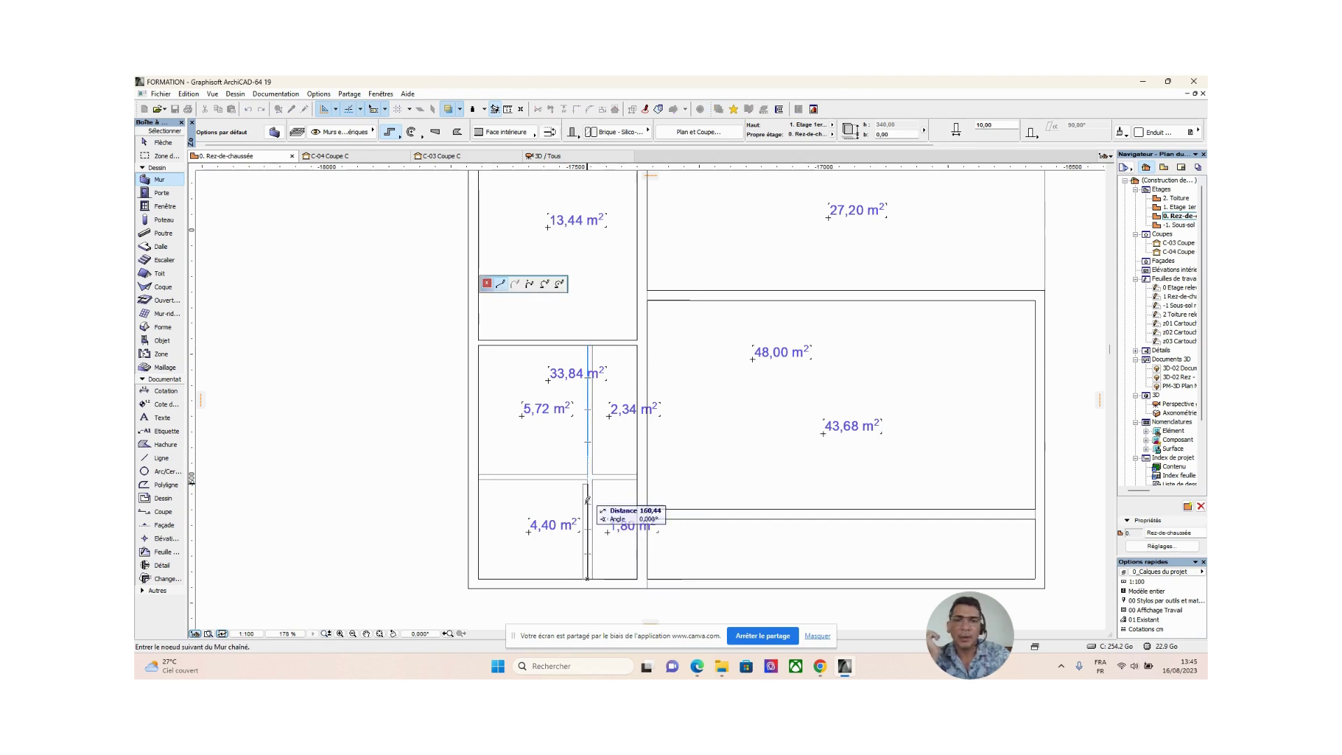
{"action": "key", "text": "Escape"}
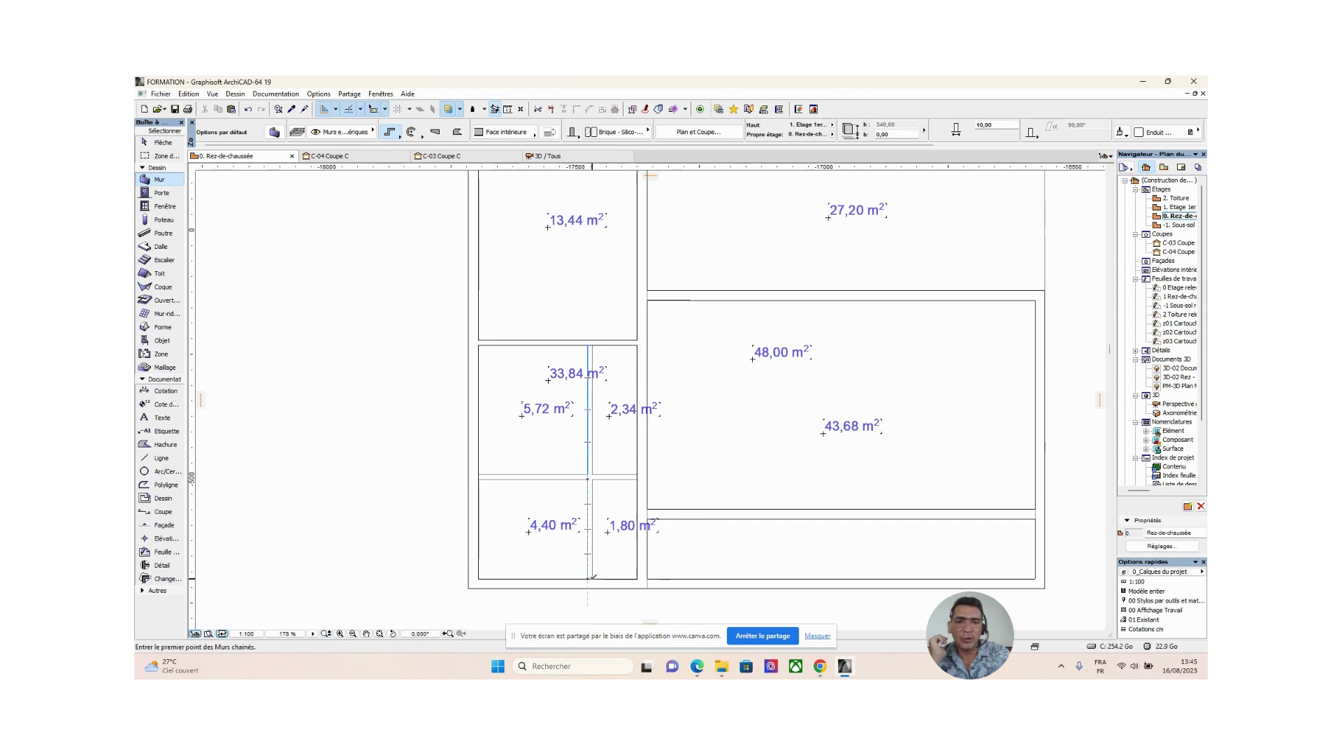
{"action": "left_click", "coordinate": [591, 578]}
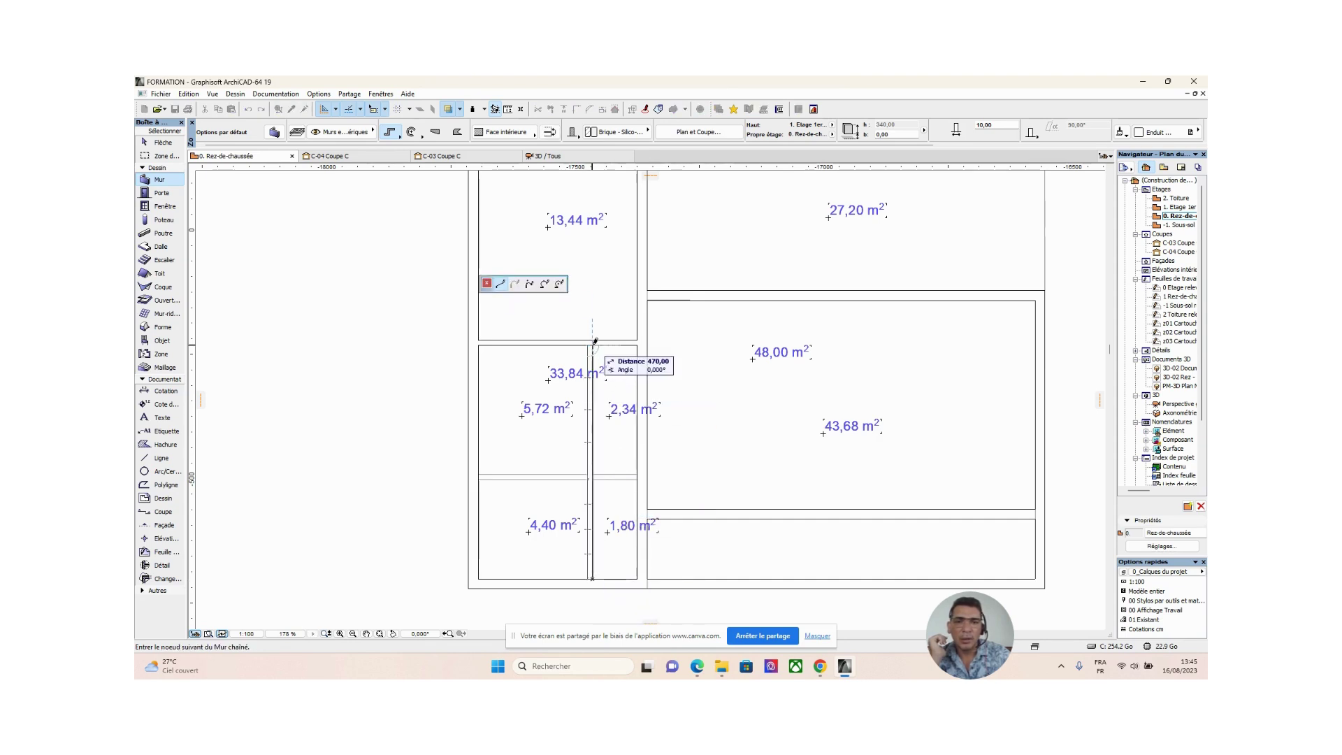
{"action": "key", "text": "Escape"}
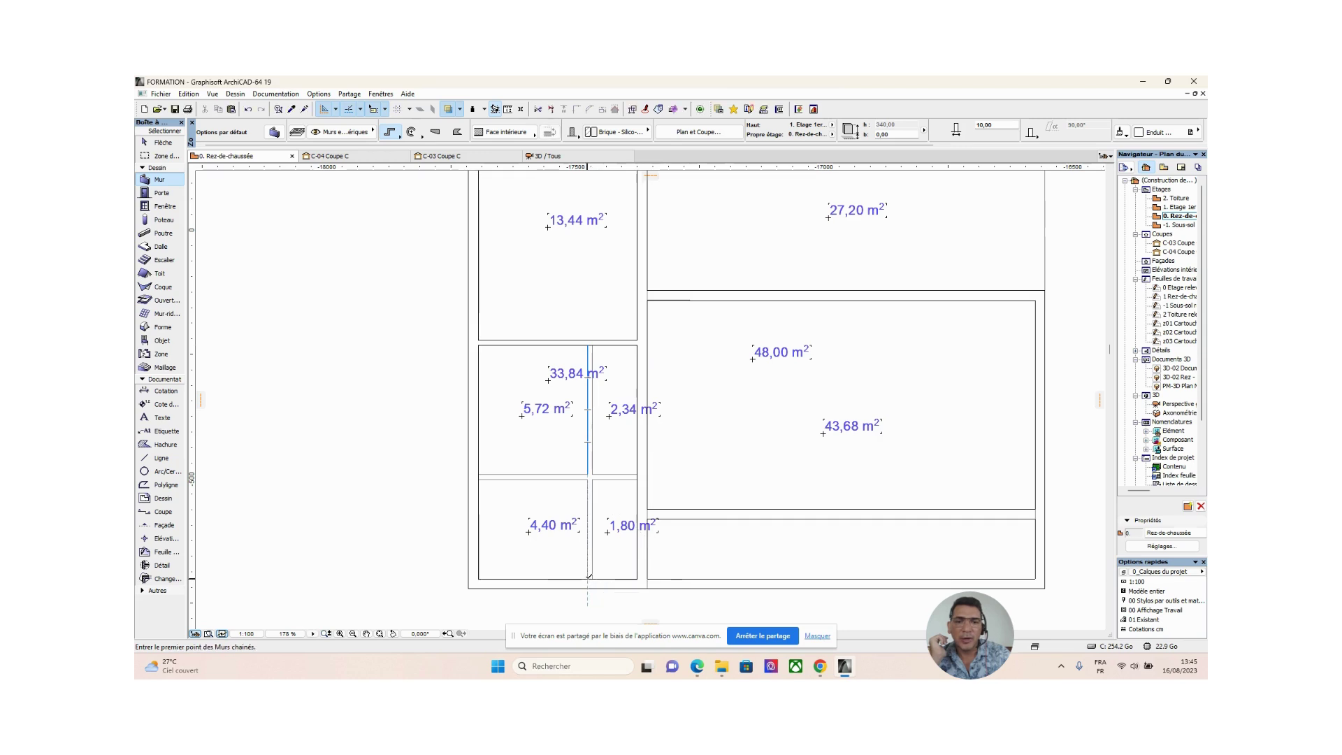
Step: With the reference line on Face extérieure, draw the north-south partition up from the south wall and the east-west partition crossing it
{"action": "left_click", "coordinate": [589, 578]}
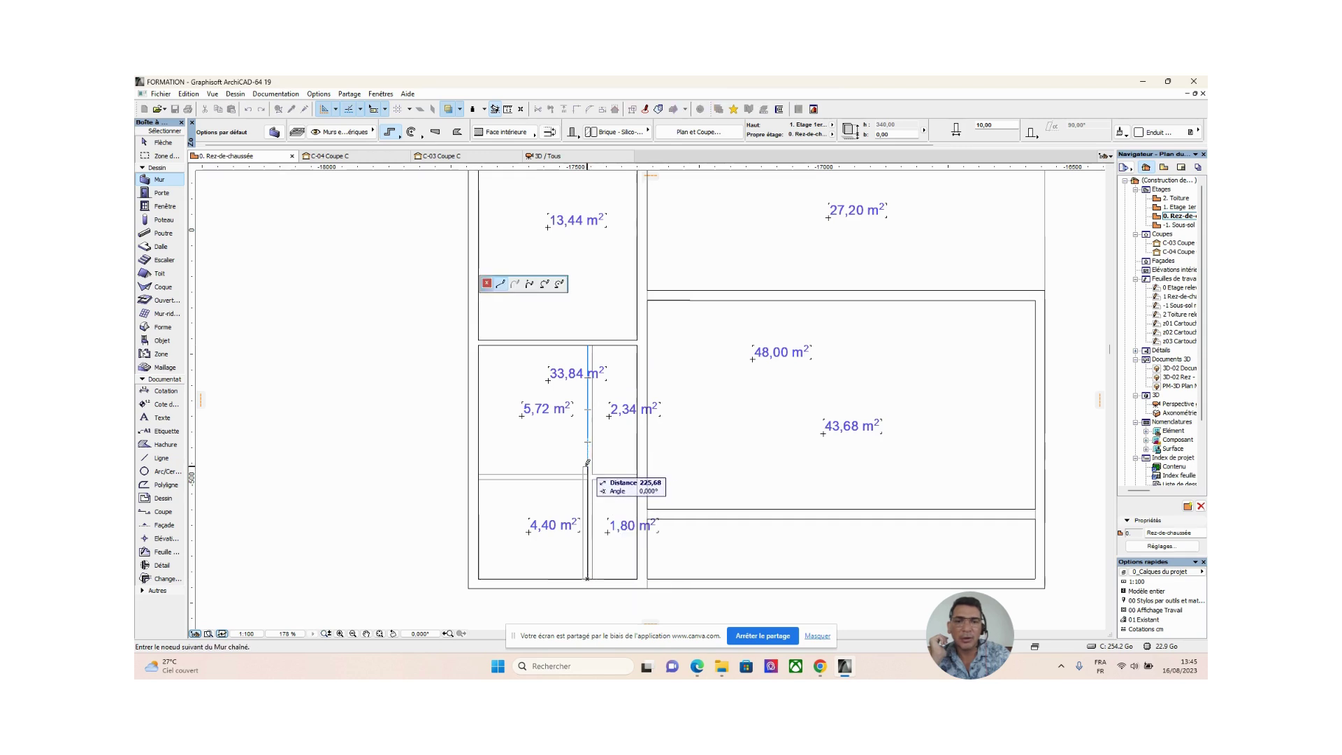
{"action": "left_click", "coordinate": [514, 135]}
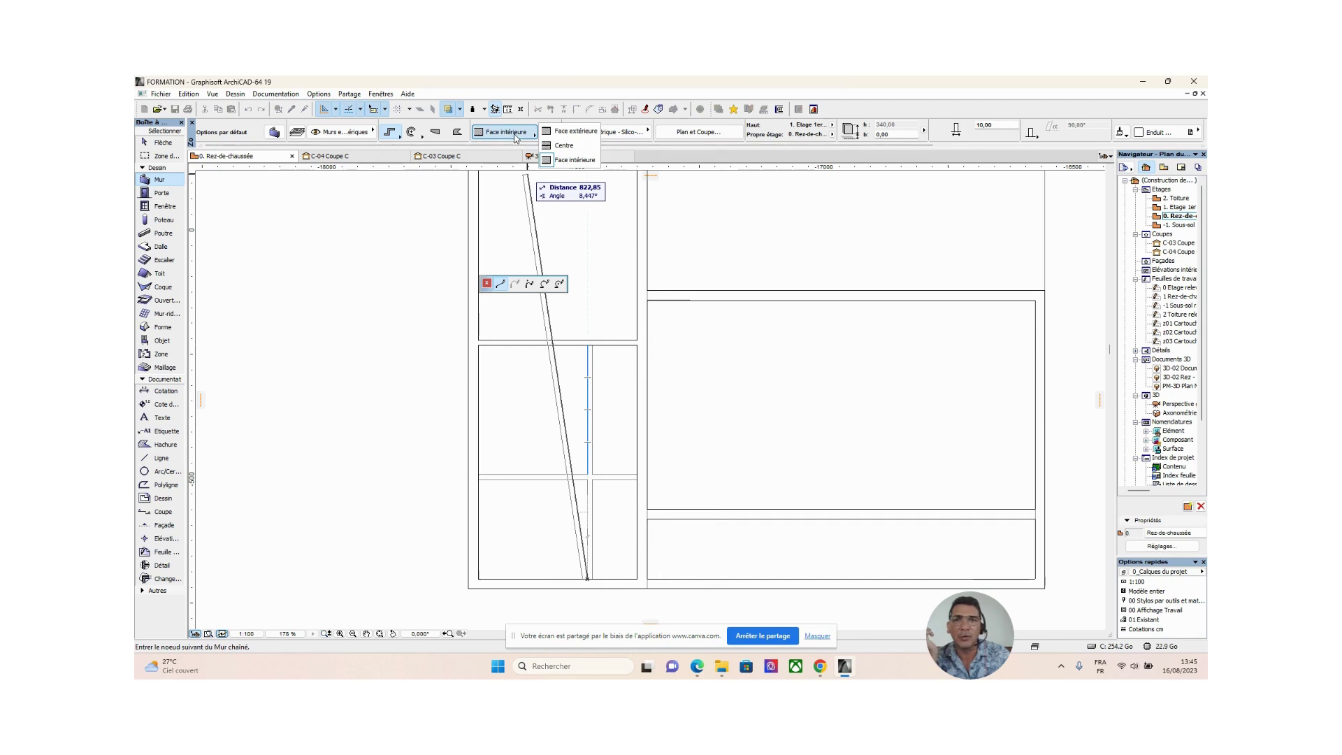
{"action": "left_click", "coordinate": [575, 130]}
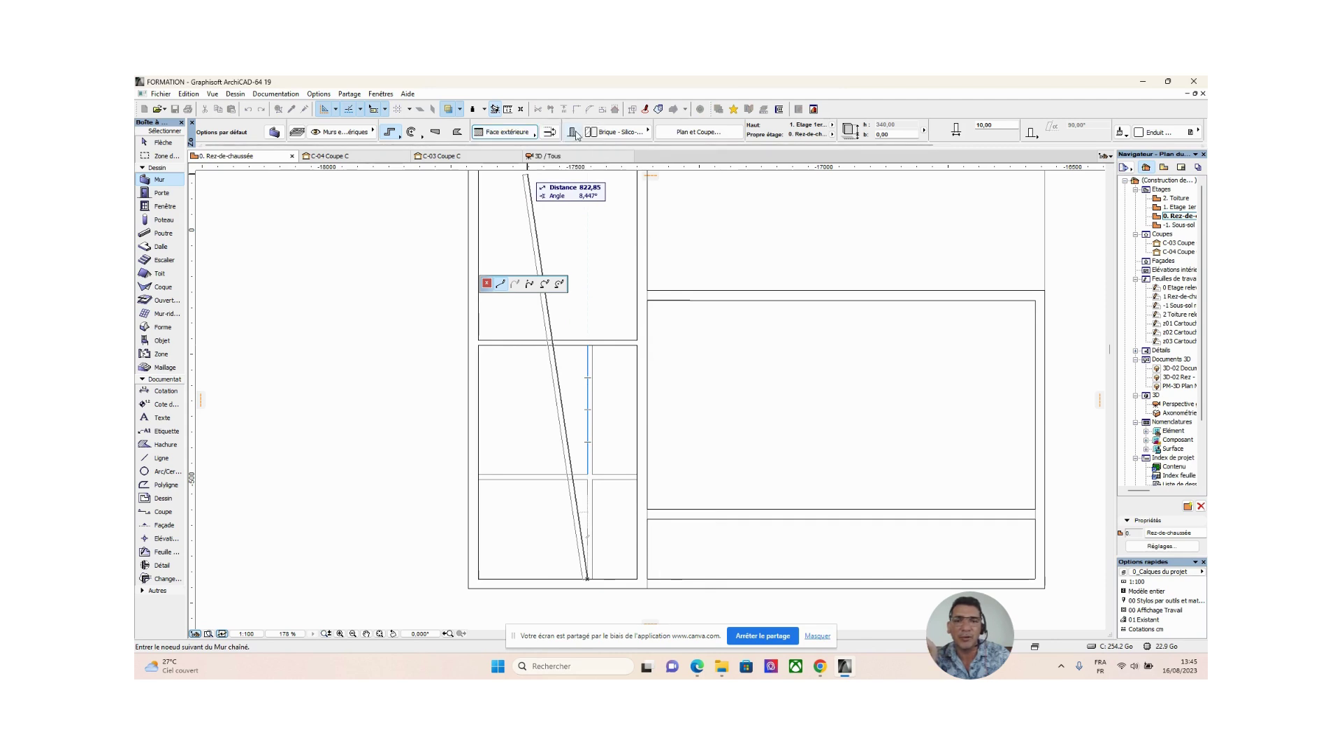
{"action": "double_click", "coordinate": [590, 341]}
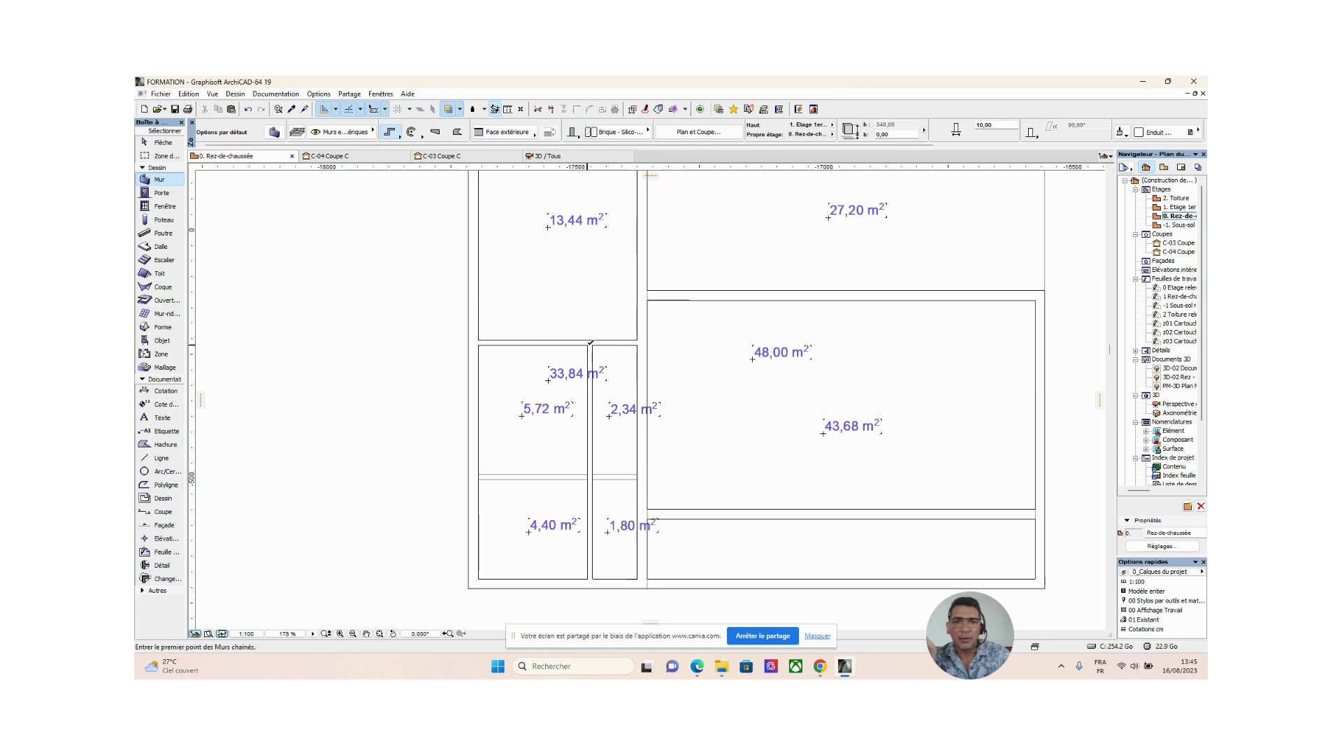
{"action": "left_click", "coordinate": [478, 474]}
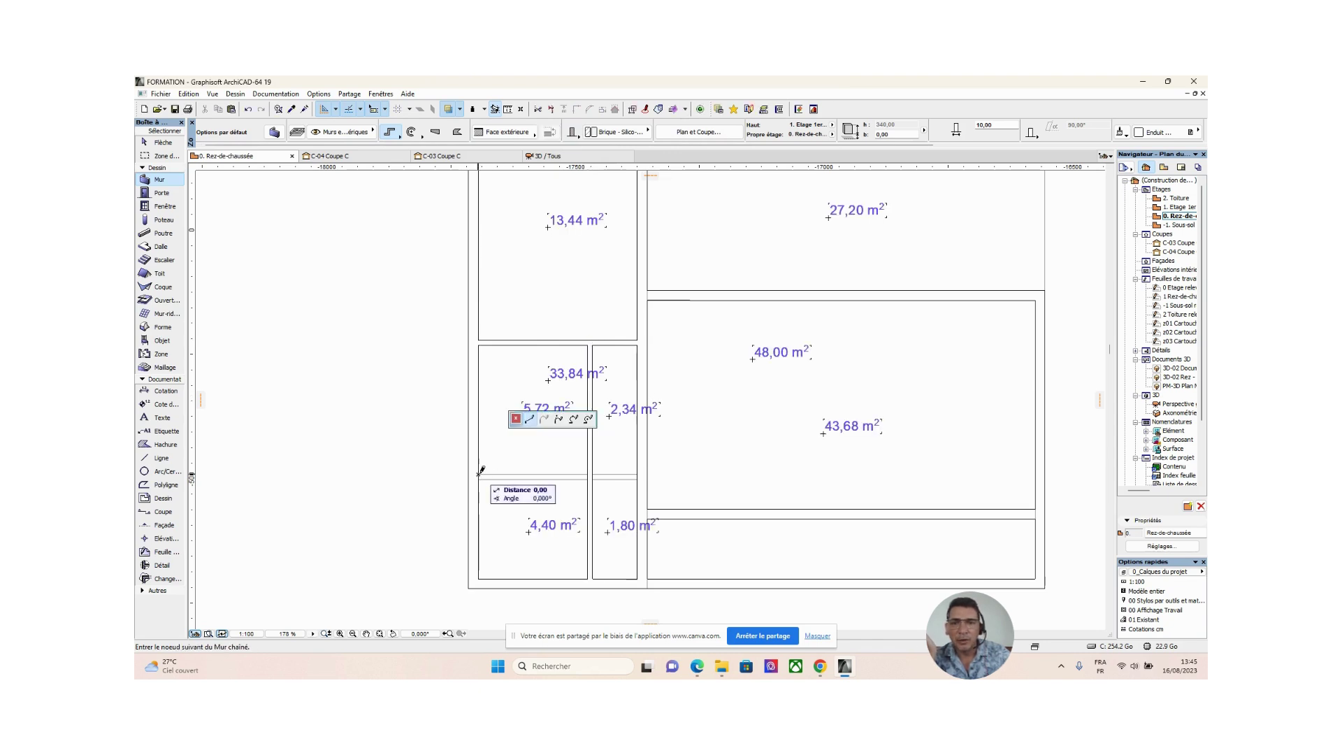
{"action": "double_click", "coordinate": [638, 472]}
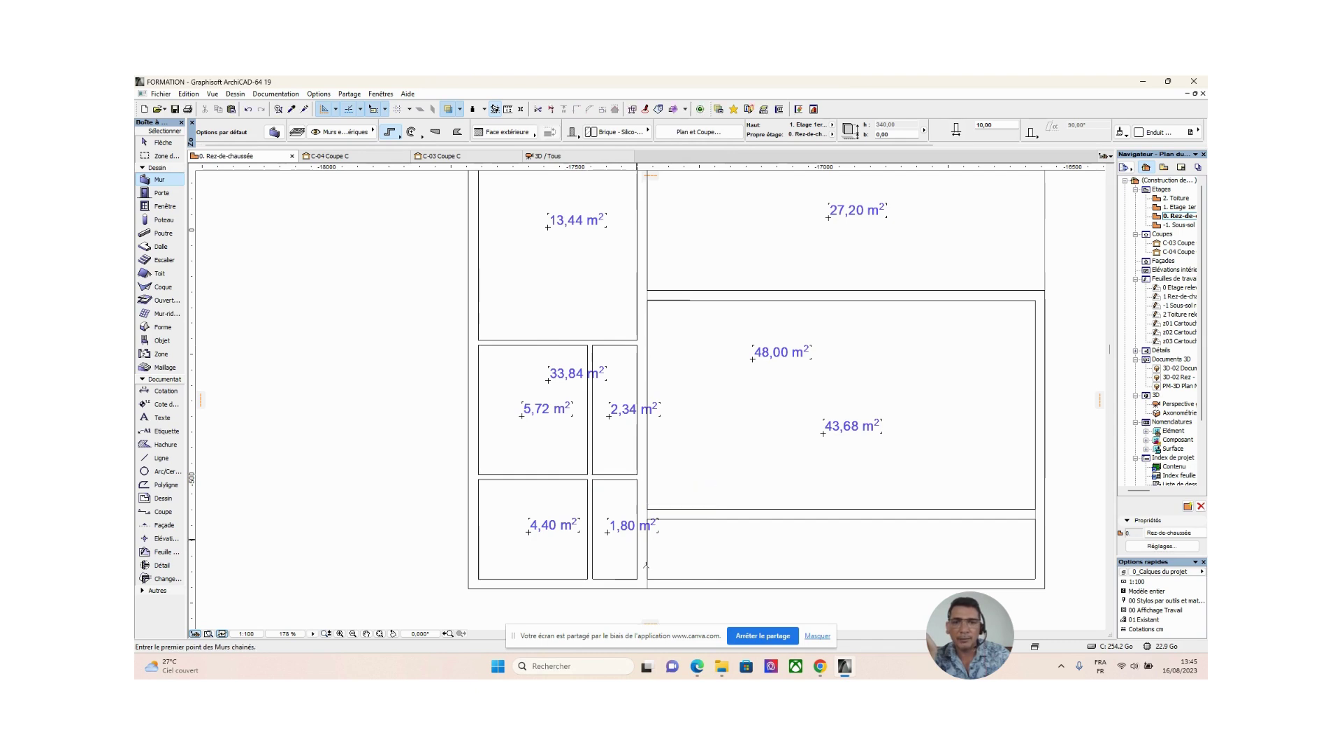
Step: Inspect the modelled ground-floor walls in the 3D perspective view, and return to the Rez-de-chaussée plan
{"action": "scroll", "coordinate": [650, 540], "scroll_direction": "down", "scroll_amount": 5}
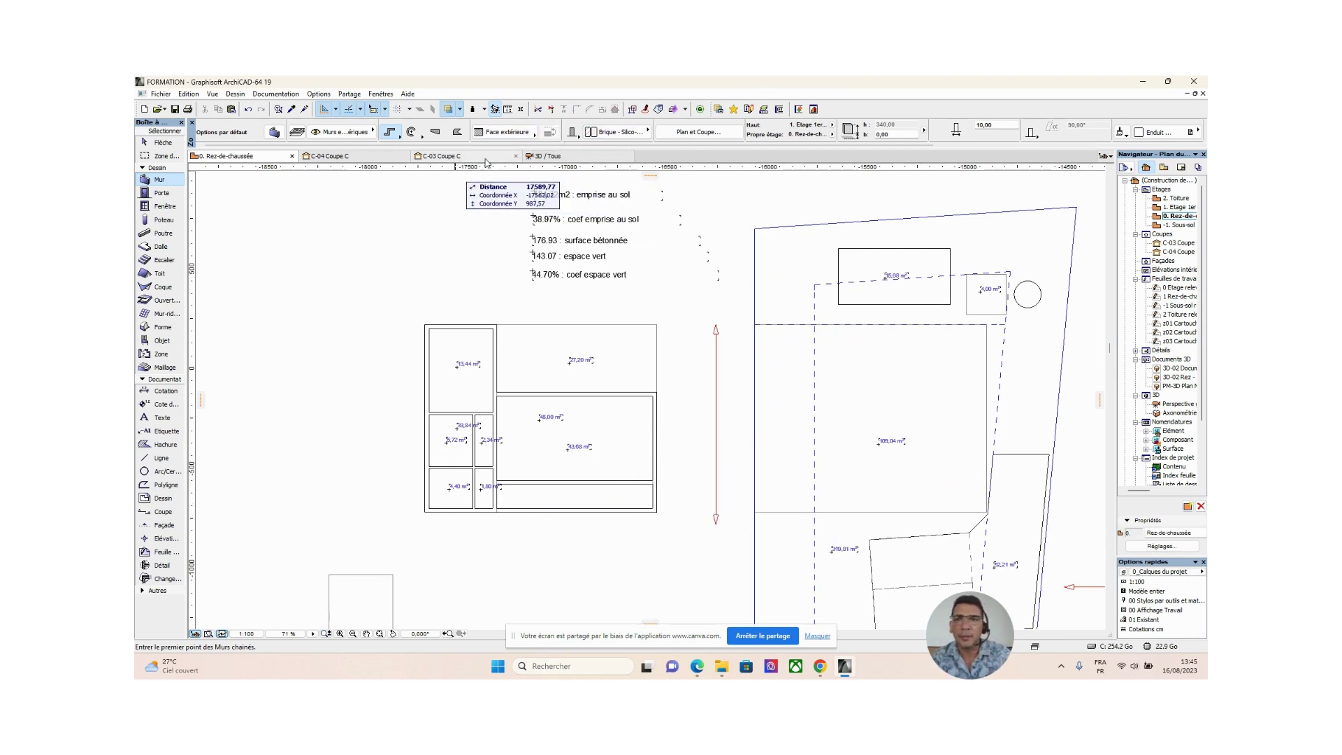
{"action": "left_click", "coordinate": [562, 157]}
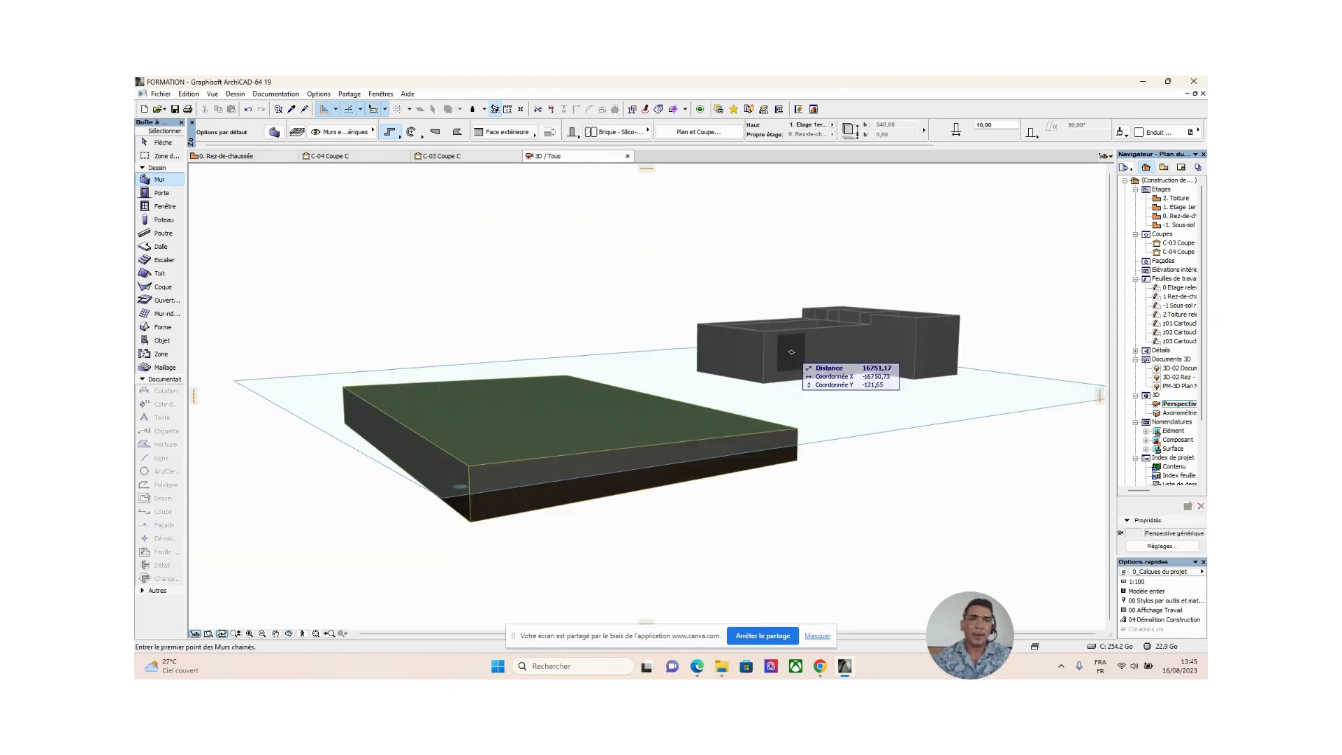
{"action": "middle_click_drag", "start_coordinate": [727, 431], "coordinate": [694, 376], "text": "shift"}
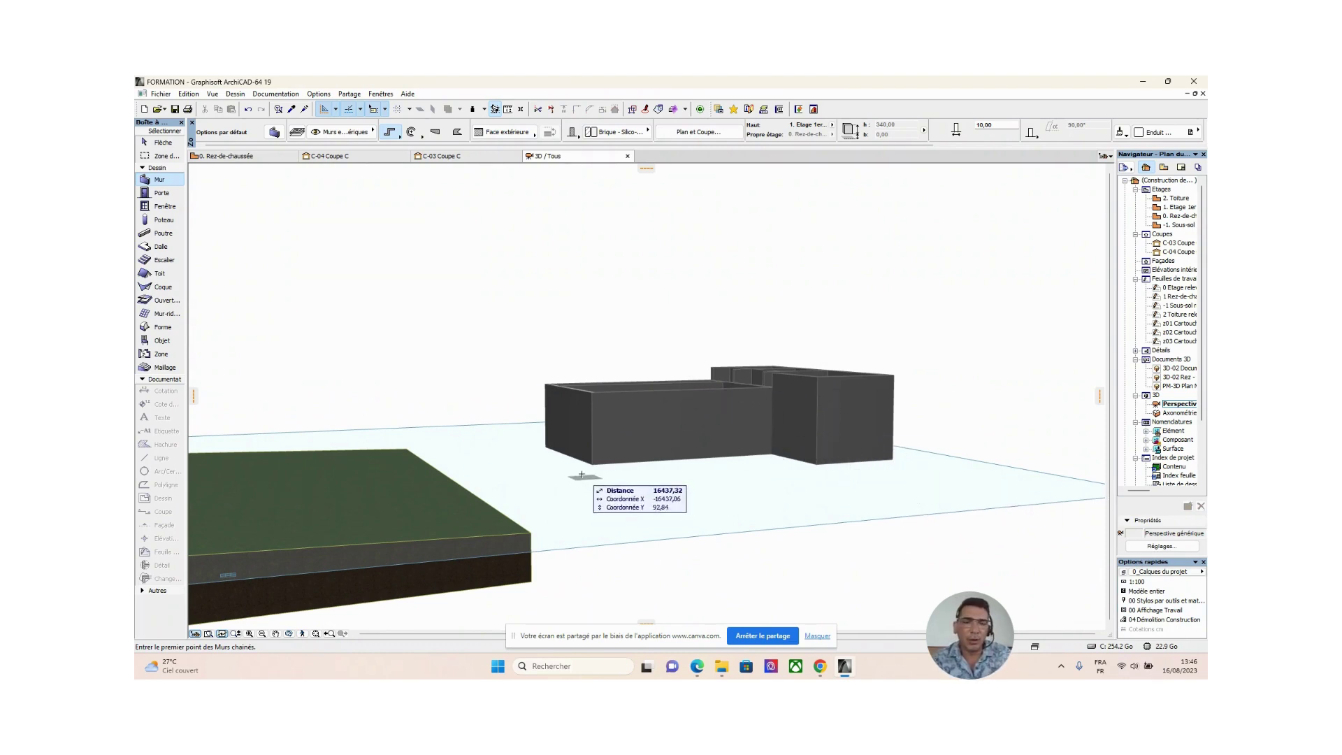
{"action": "middle_click_drag", "start_coordinate": [569, 470], "coordinate": [713, 481], "text": "shift"}
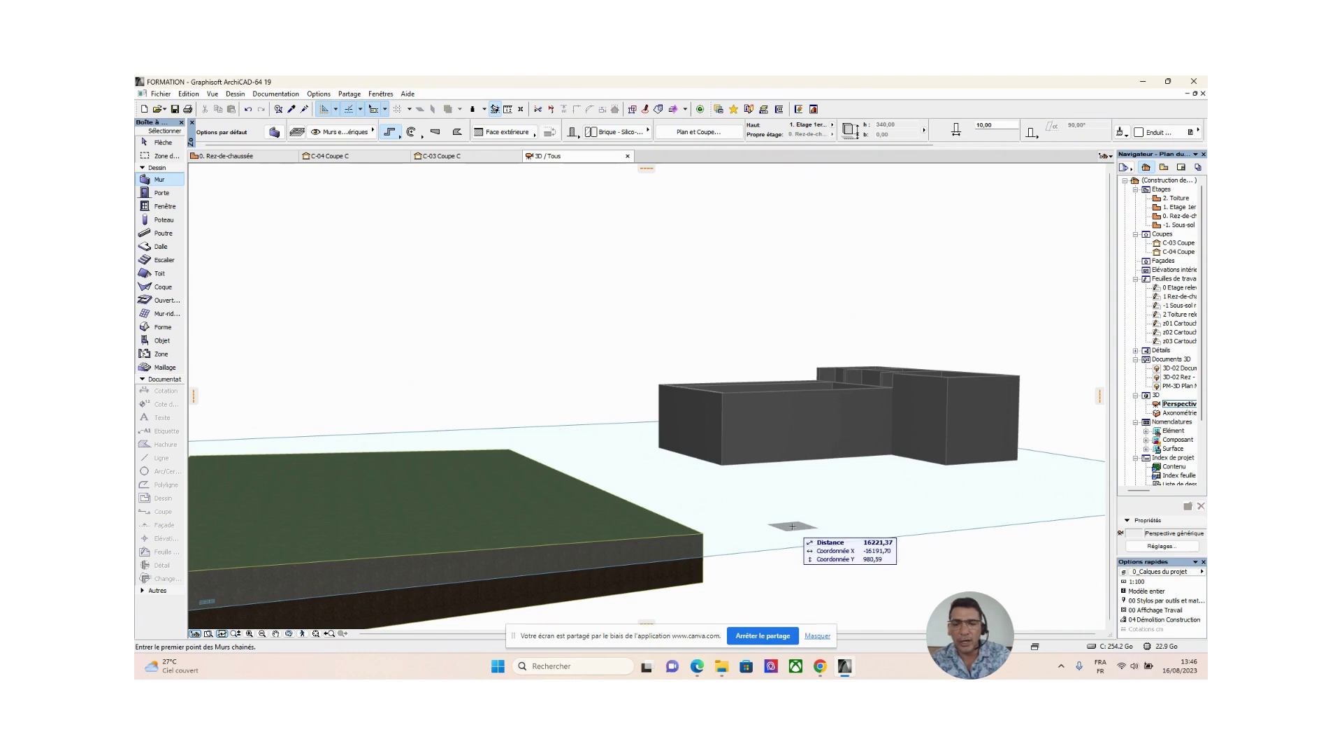
{"action": "left_click", "coordinate": [253, 156]}
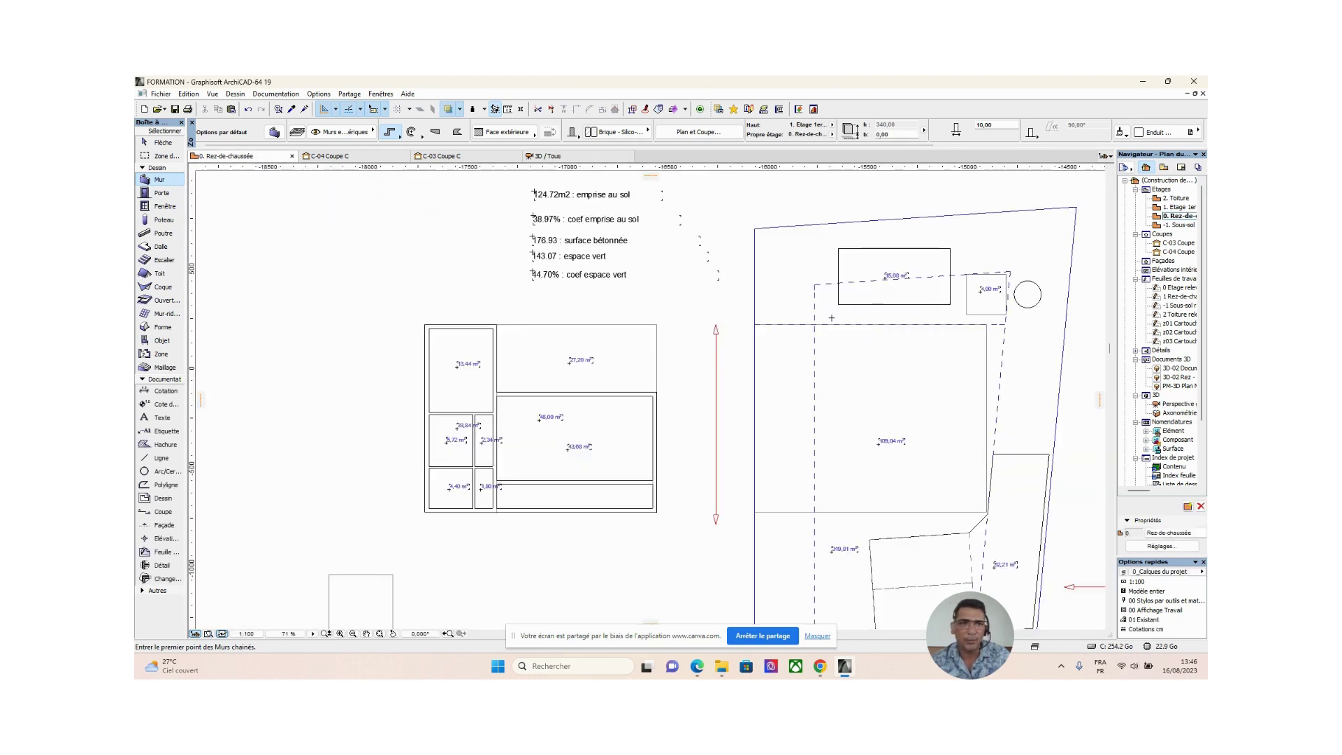
{"action": "scroll", "coordinate": [708, 328], "scroll_direction": "down", "scroll_amount": 2}
{"action": "scroll", "coordinate": [615, 391], "scroll_direction": "up", "scroll_amount": 3}
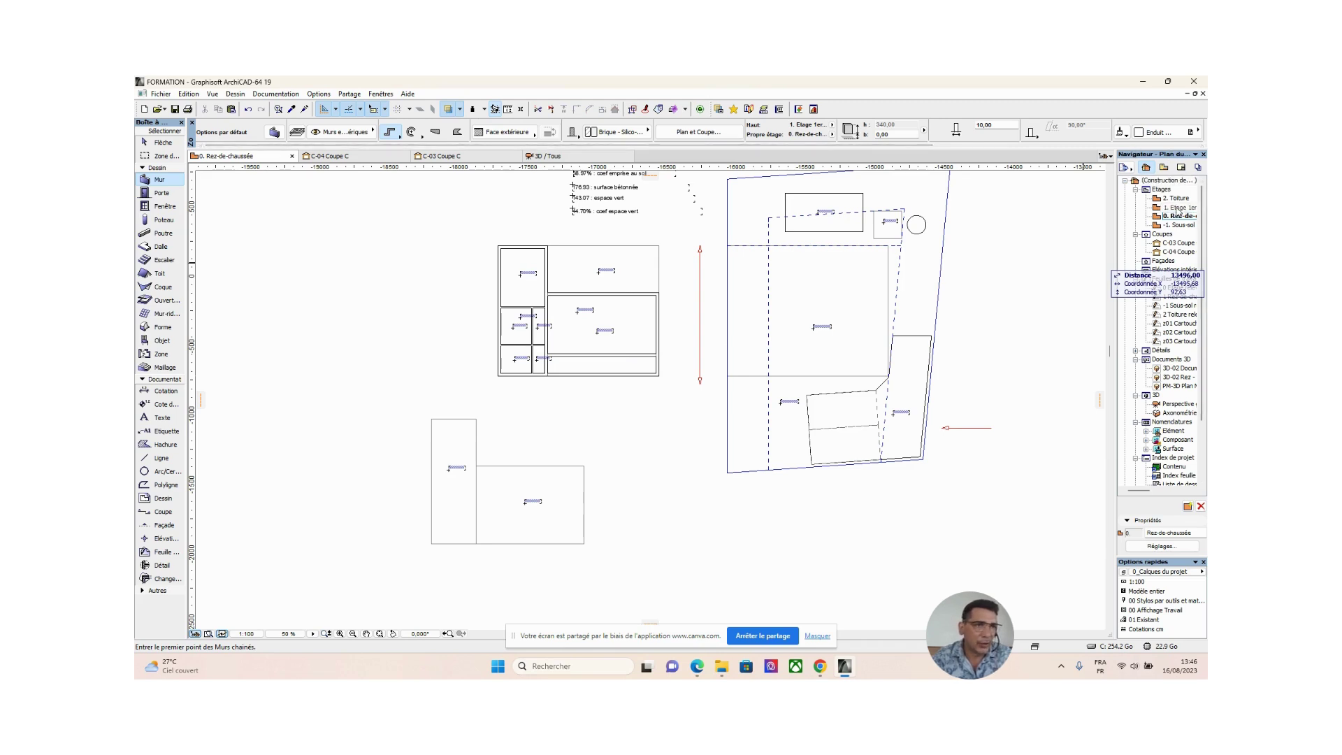
Step: Open the Etage 1er plan and display that storey as the trace reference
{"action": "double_click", "coordinate": [1176, 208]}
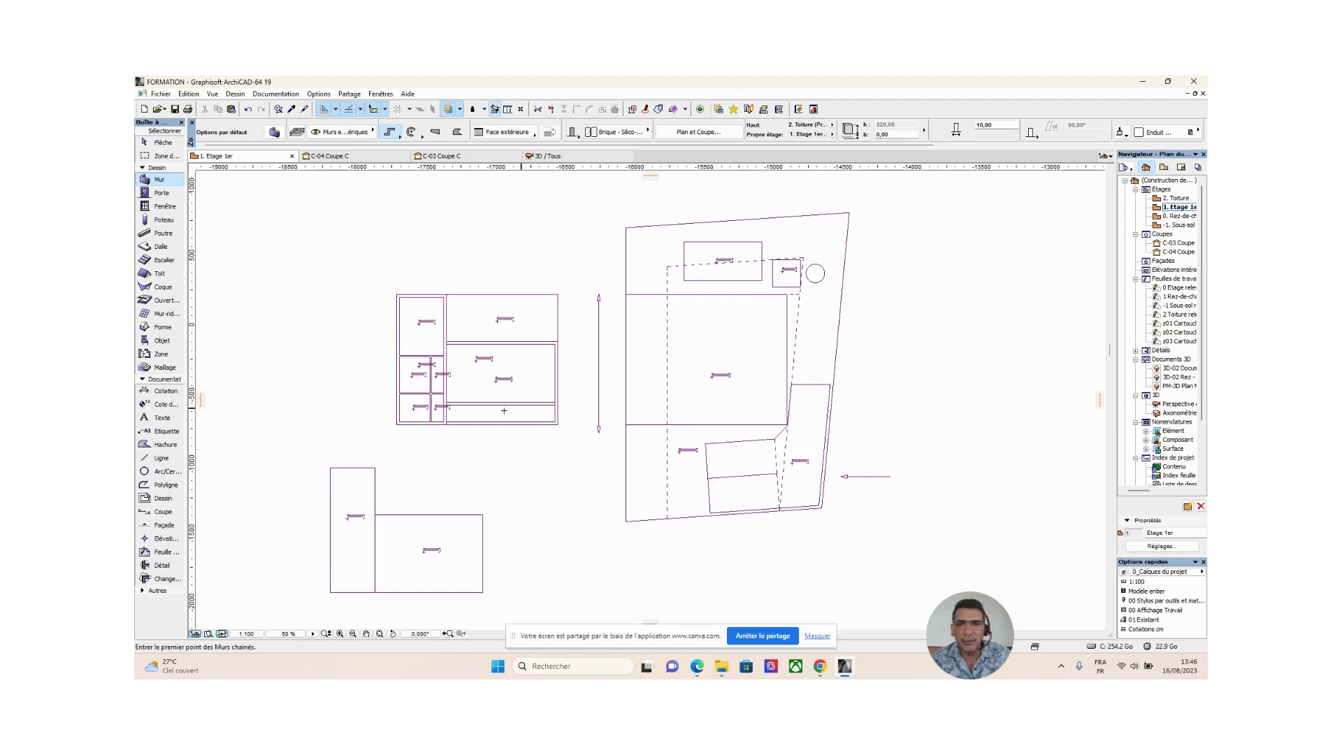
{"action": "right_click", "coordinate": [1181, 208]}
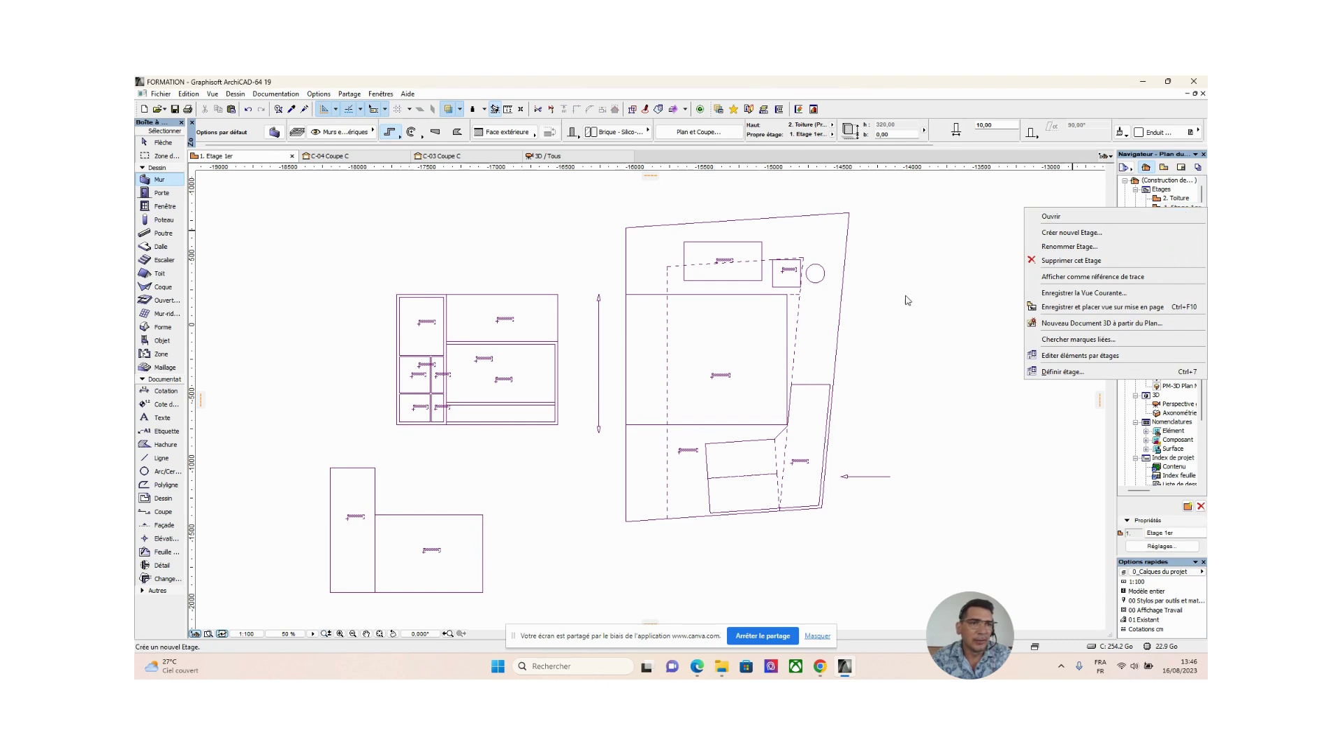
{"action": "left_click", "coordinate": [972, 291]}
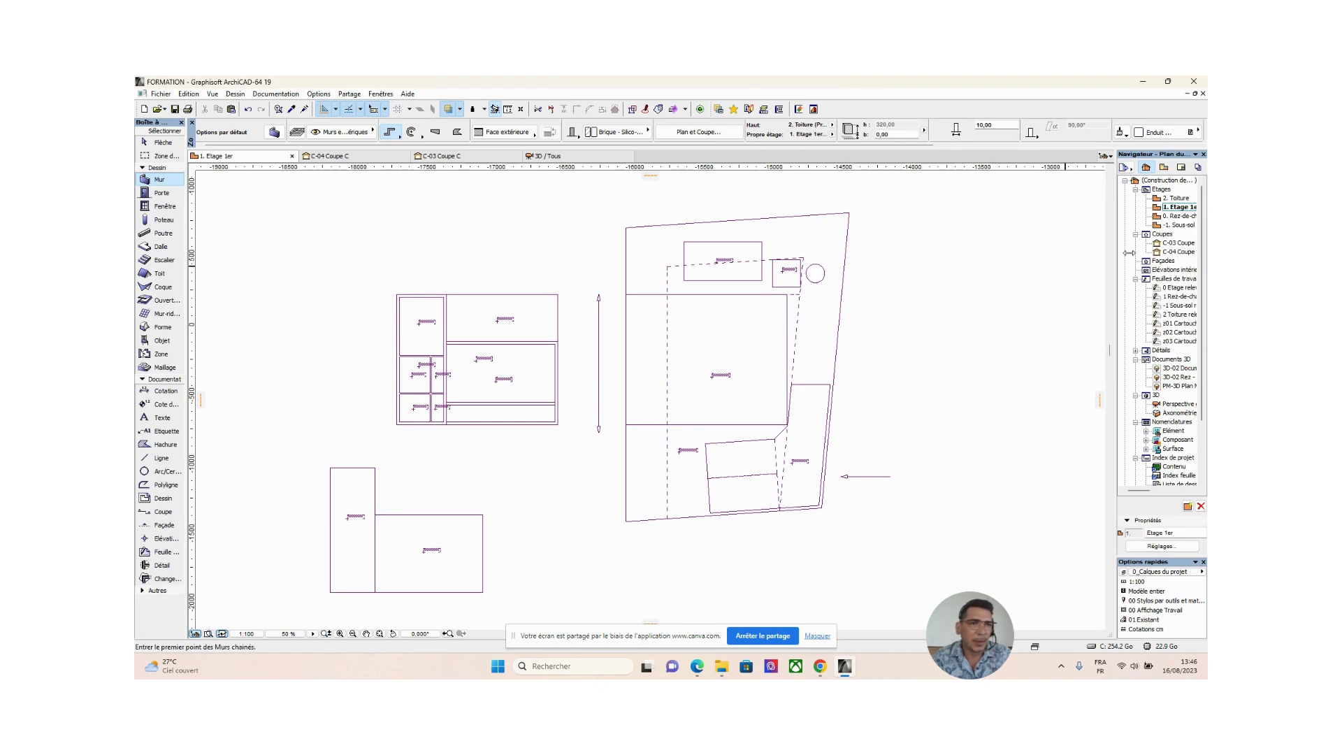
{"action": "right_click", "coordinate": [1181, 209]}
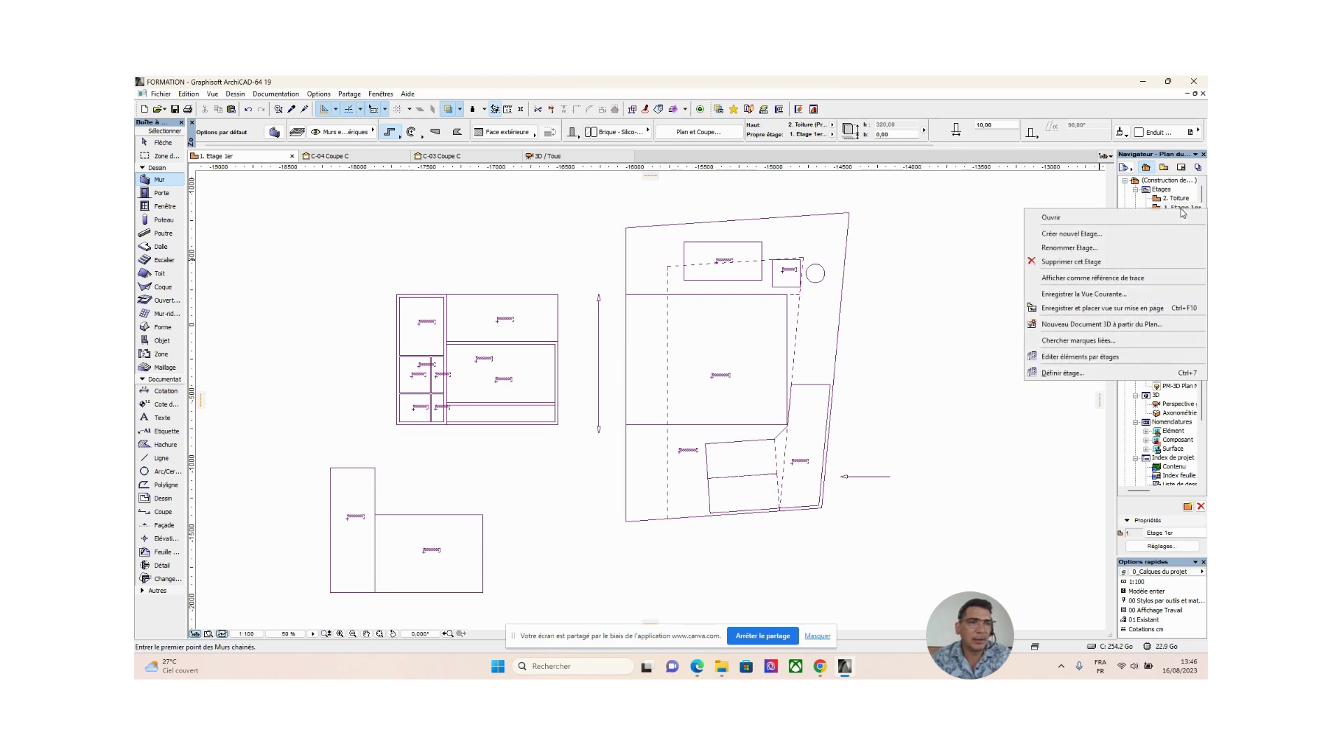
{"action": "left_click", "coordinate": [1130, 280]}
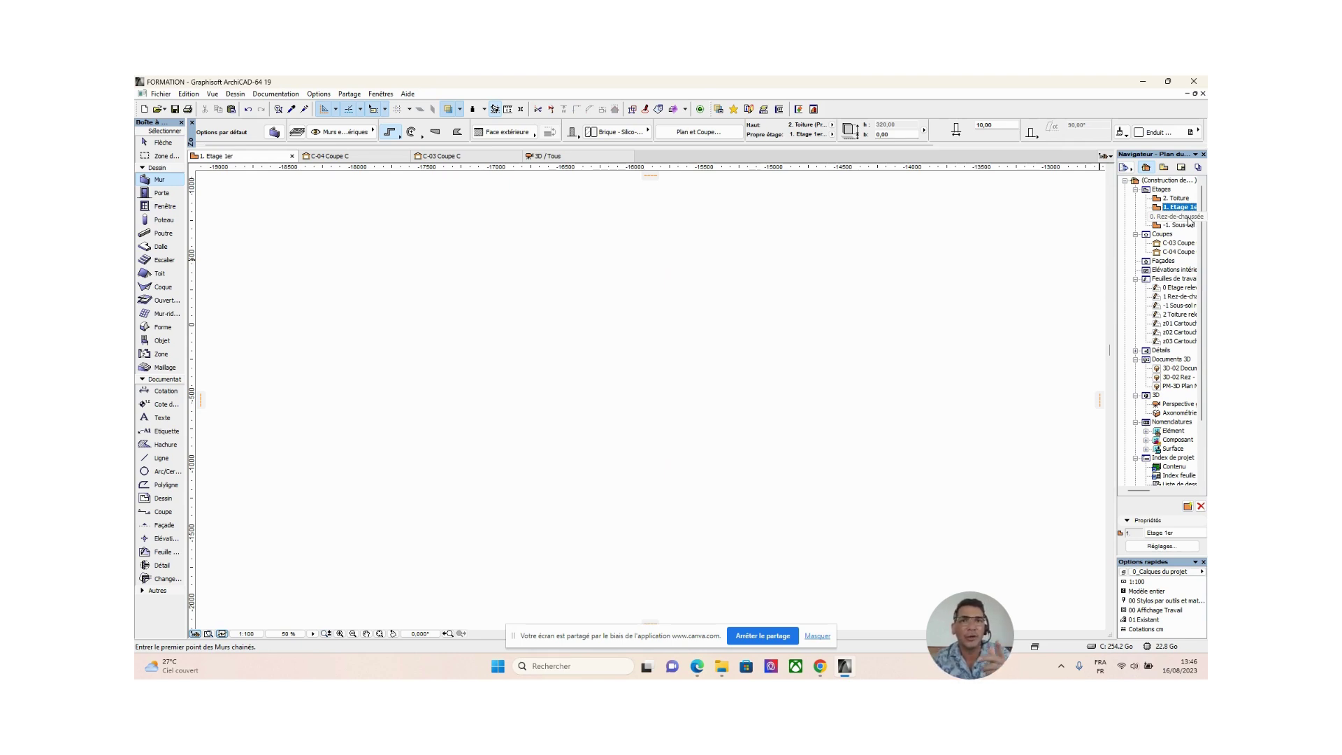
Step: Display the Rez-de-chaussée storey as the trace reference and open the Etage 1er plan over it
{"action": "double_click", "coordinate": [1188, 216]}
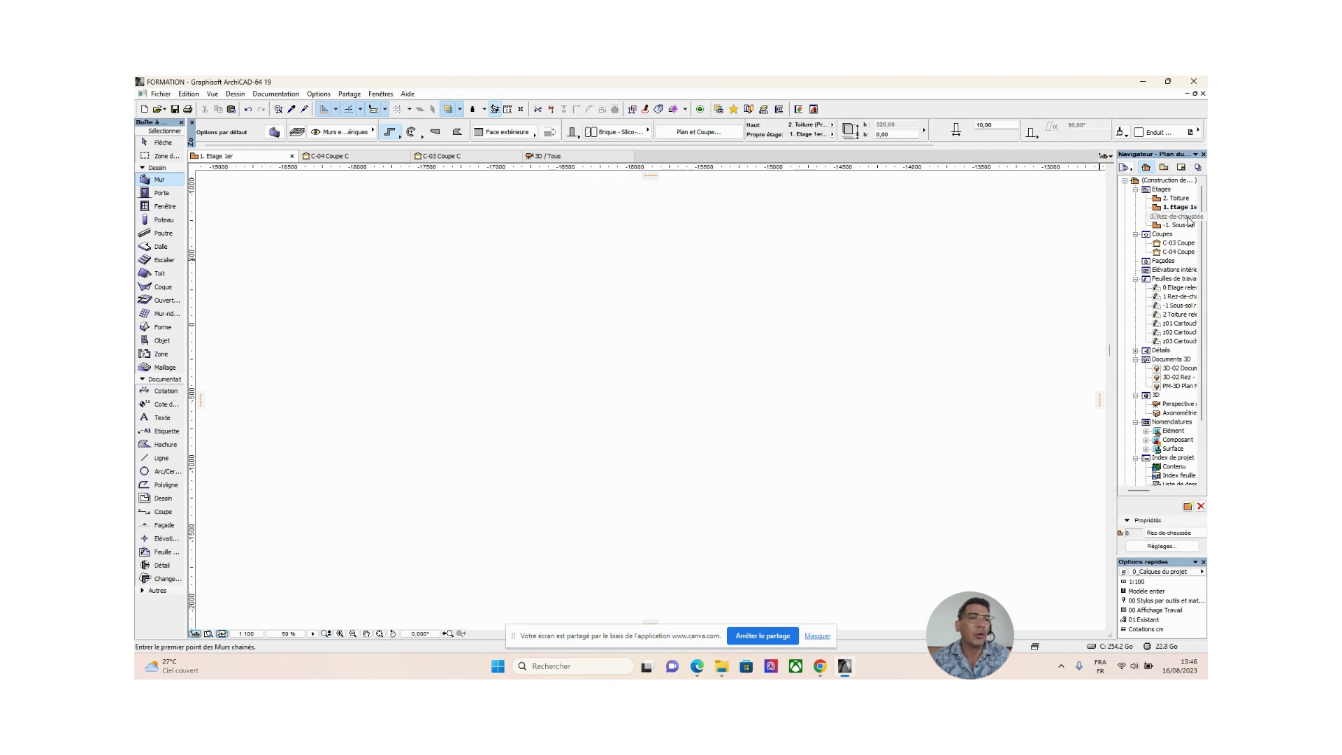
{"action": "right_click", "coordinate": [1188, 219]}
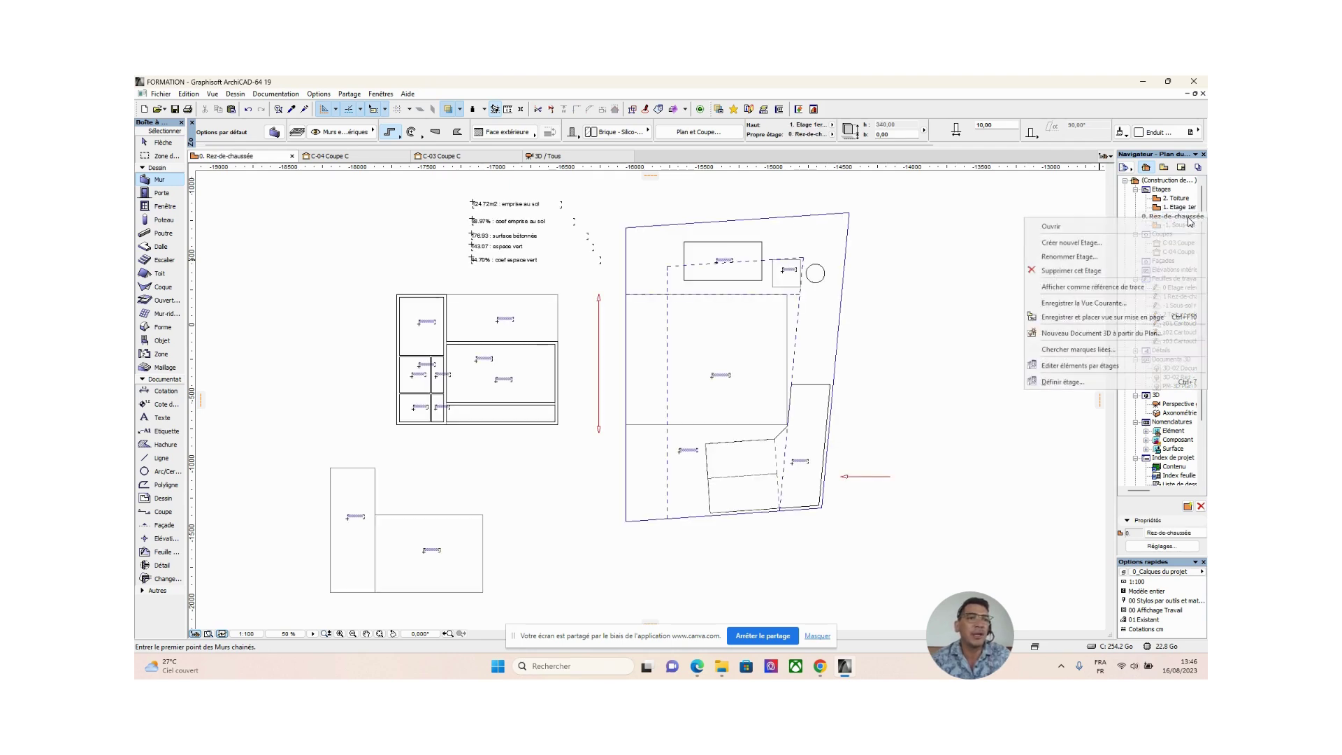
{"action": "left_click", "coordinate": [1141, 287]}
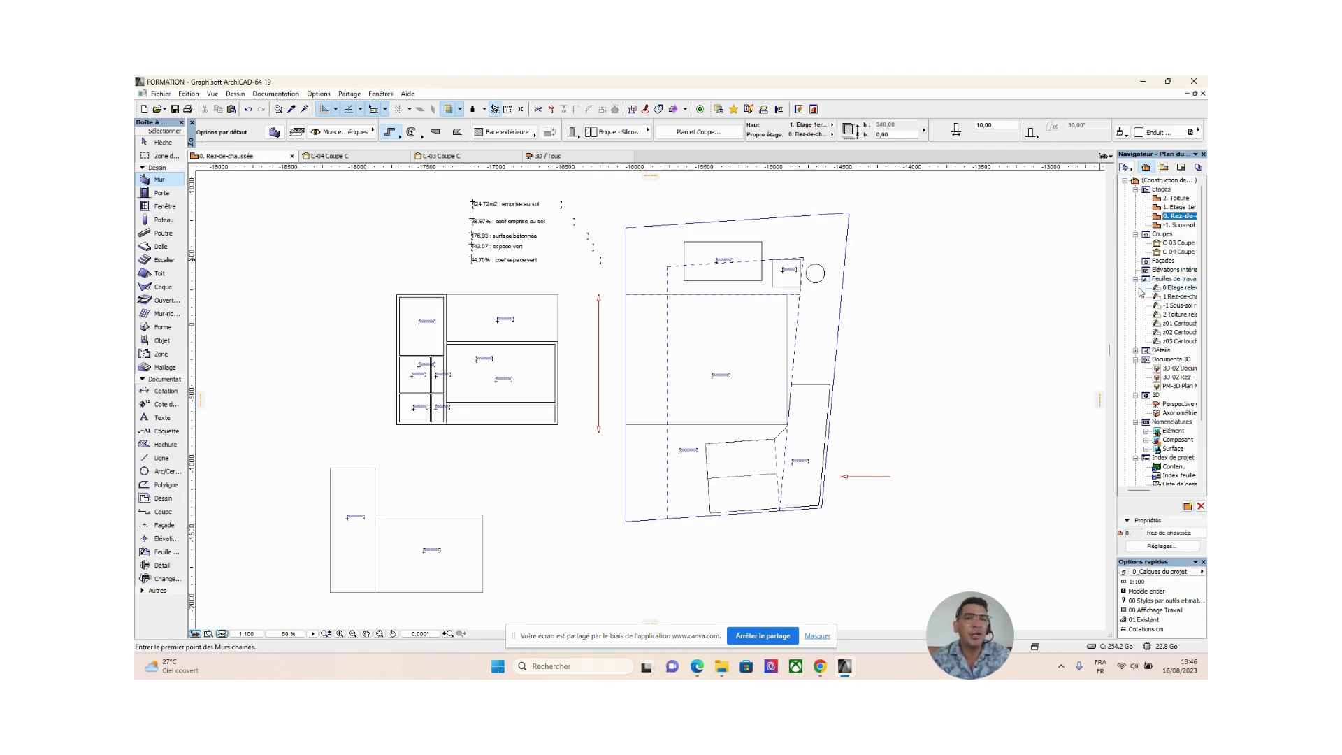
{"action": "double_click", "coordinate": [1179, 207]}
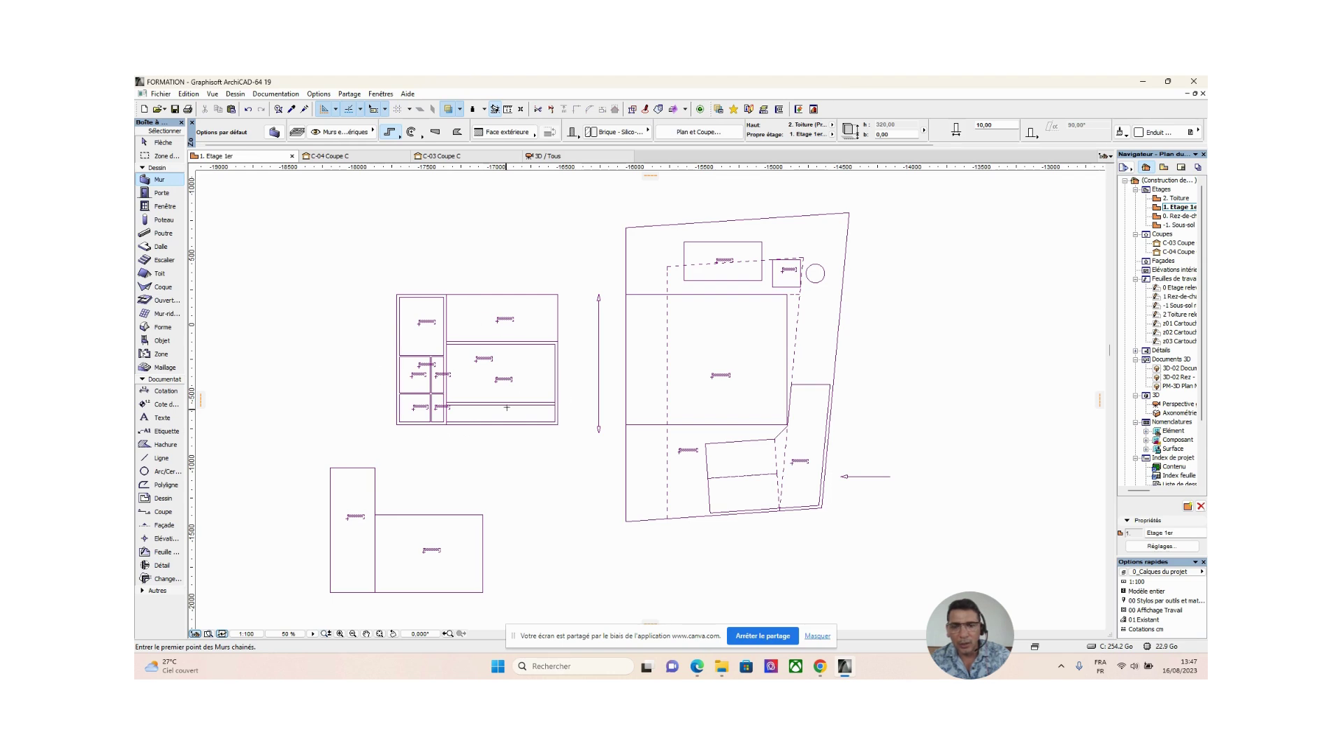
Step: Check the top offset in the default wall settings on Etage 1er, and examine the western block's perimeter wall parameters on the ground floor
{"action": "scroll", "coordinate": [480, 390], "scroll_direction": "up", "scroll_amount": 5}
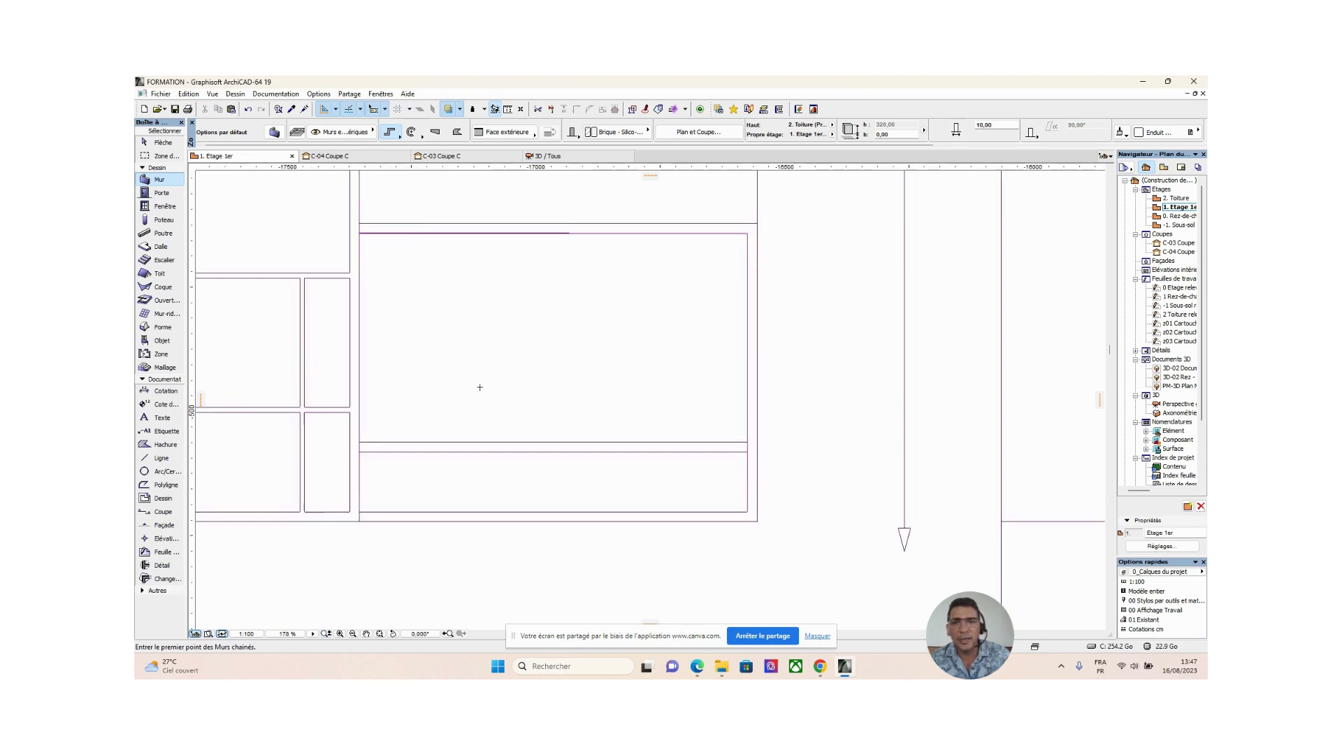
{"action": "middle_click_drag", "start_coordinate": [480, 390], "coordinate": [672, 413]}
{"action": "scroll", "coordinate": [672, 422], "scroll_direction": "down", "scroll_amount": 3}
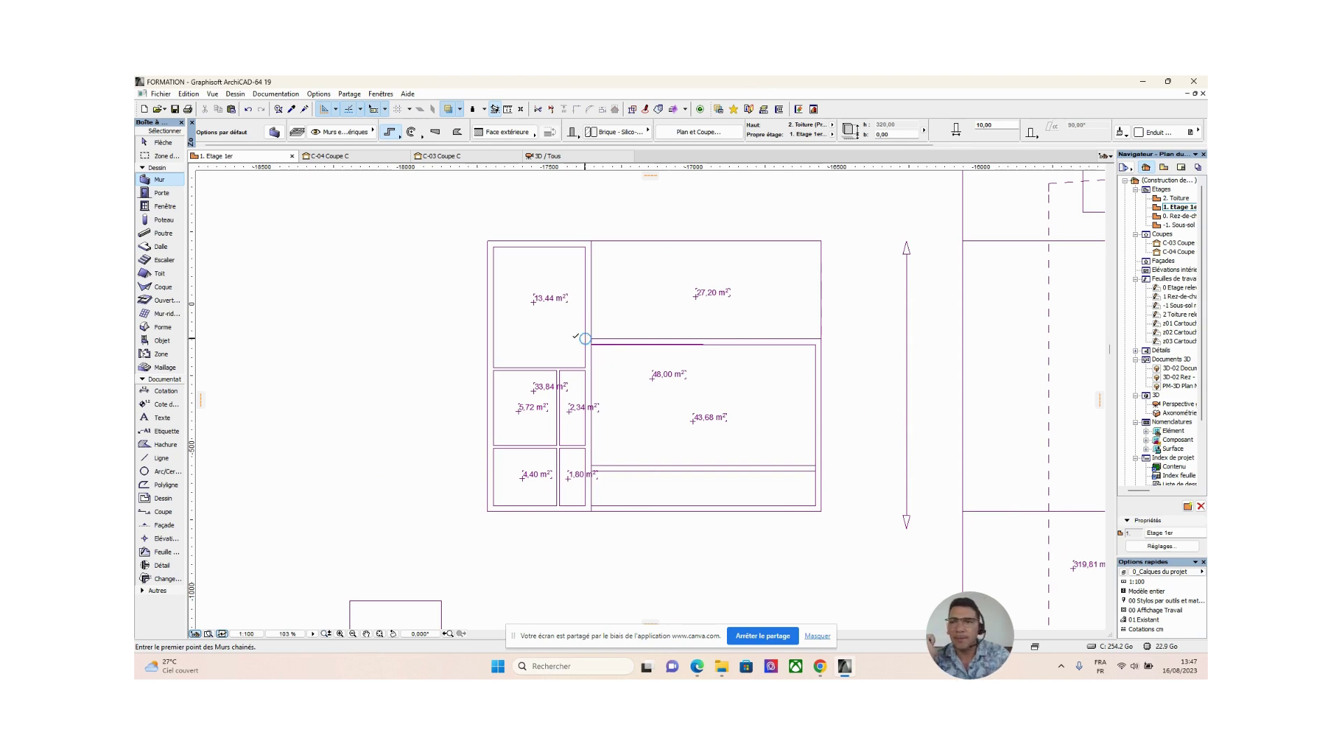
{"action": "double_click", "coordinate": [165, 183]}
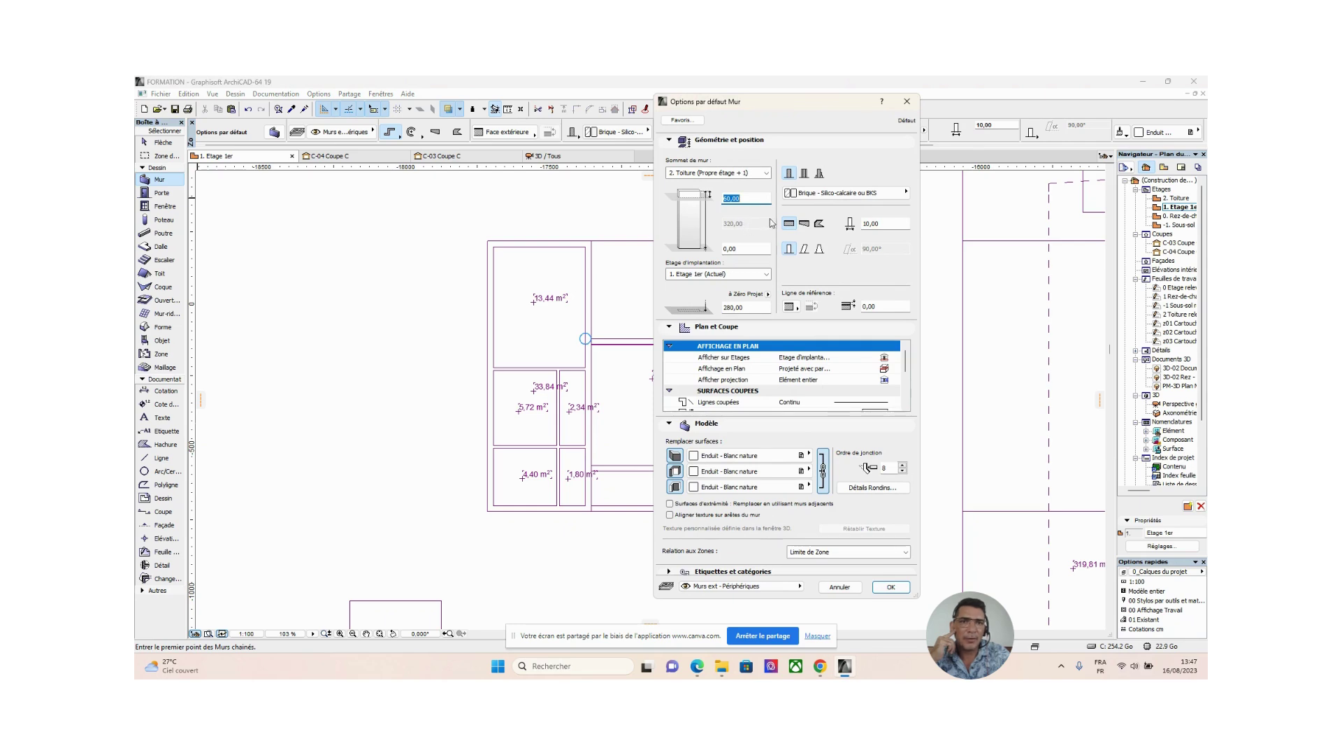
{"action": "left_click", "coordinate": [753, 200]}
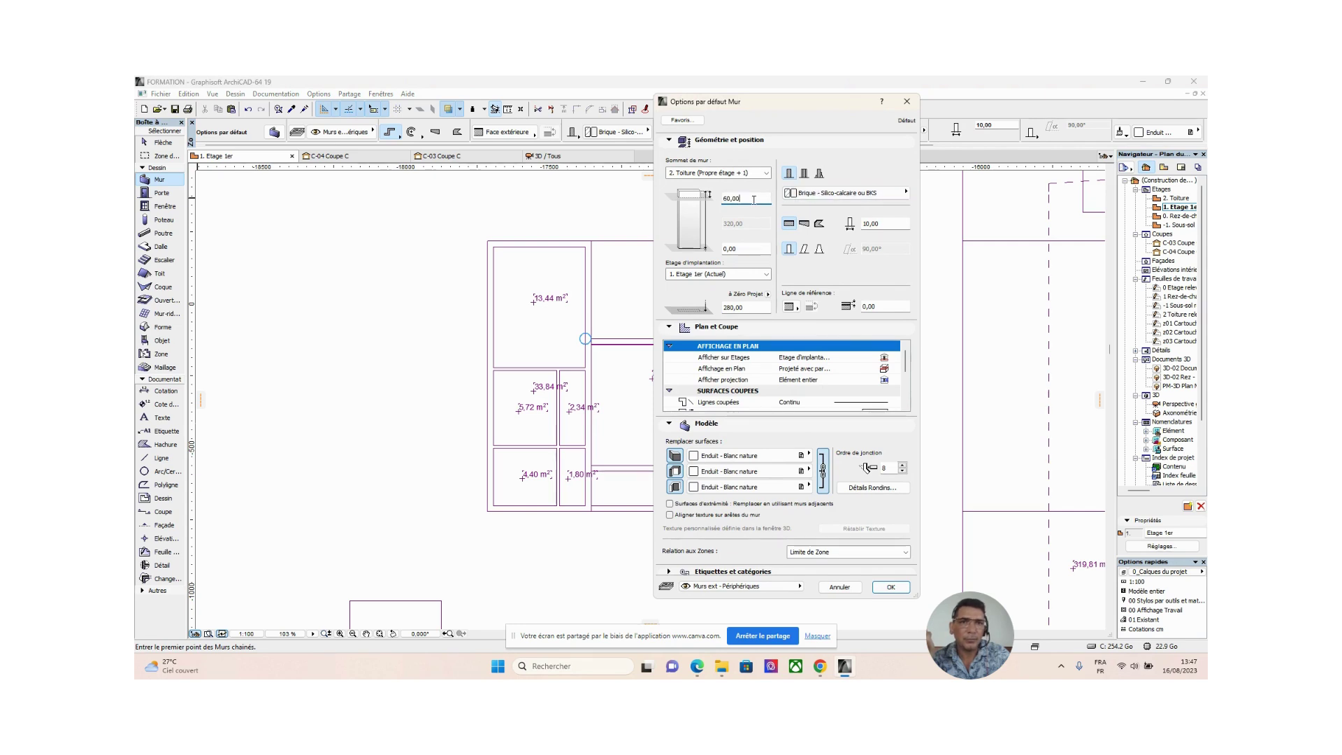
{"action": "double_click", "coordinate": [756, 198]}
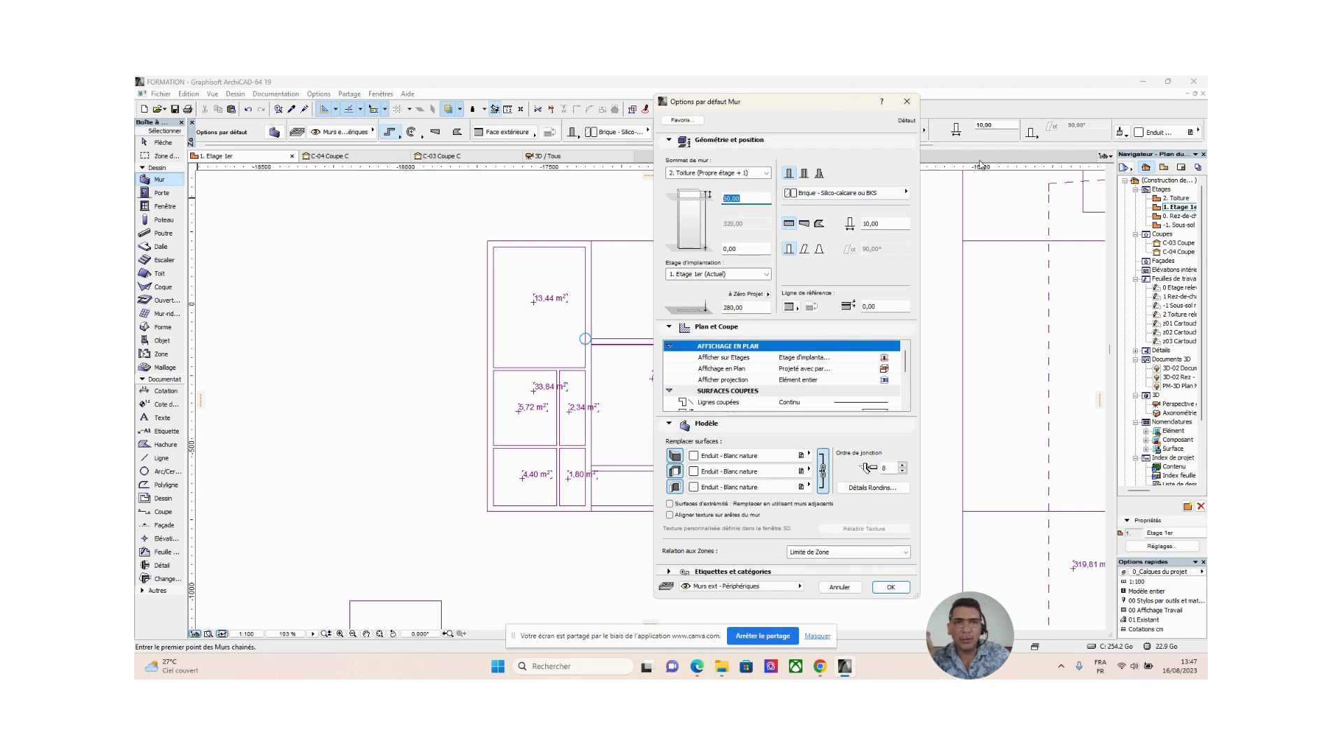
{"action": "left_click", "coordinate": [911, 107]}
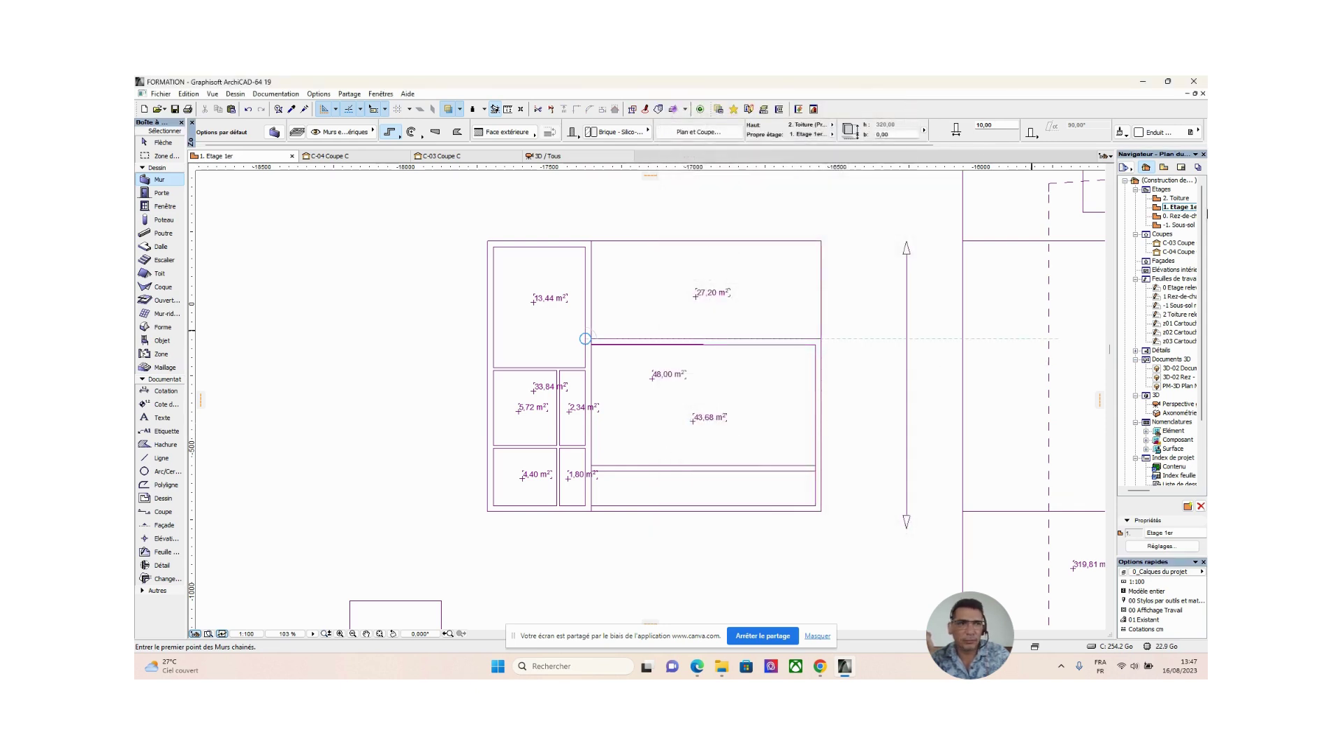
{"action": "double_click", "coordinate": [1174, 216]}
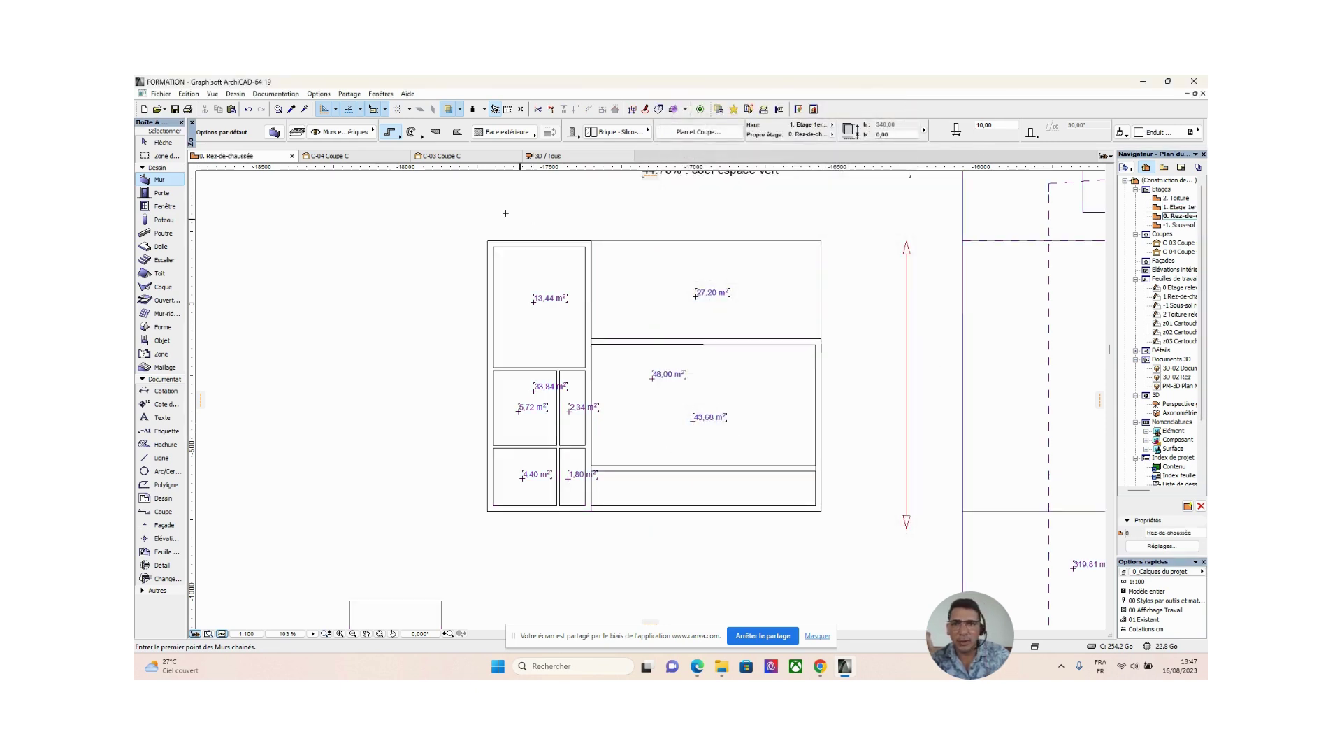
{"action": "left_click", "coordinate": [166, 144]}
{"action": "left_click", "coordinate": [560, 246]}
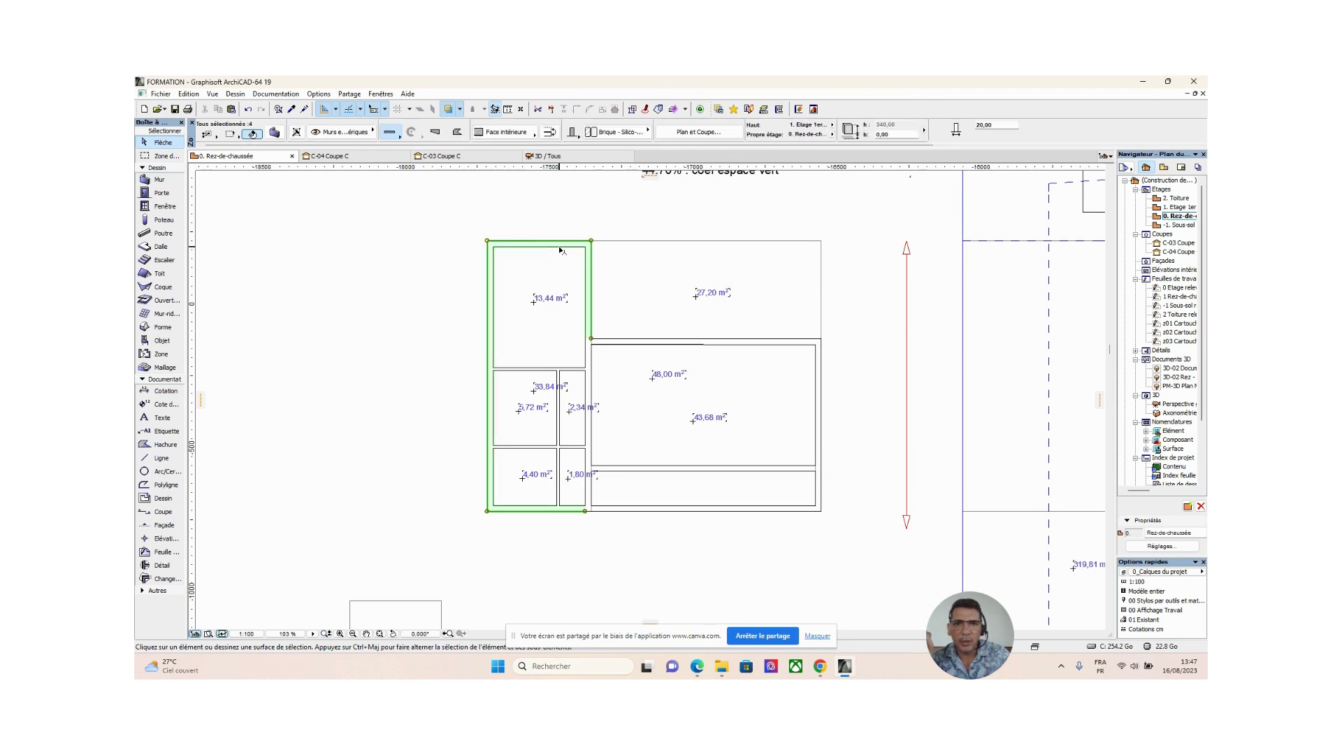
{"action": "left_click", "coordinate": [384, 264]}
Step: On Etage 1er, set the default wall's top offset to 80,00 and its thickness to 20,00
{"action": "double_click", "coordinate": [1177, 208]}
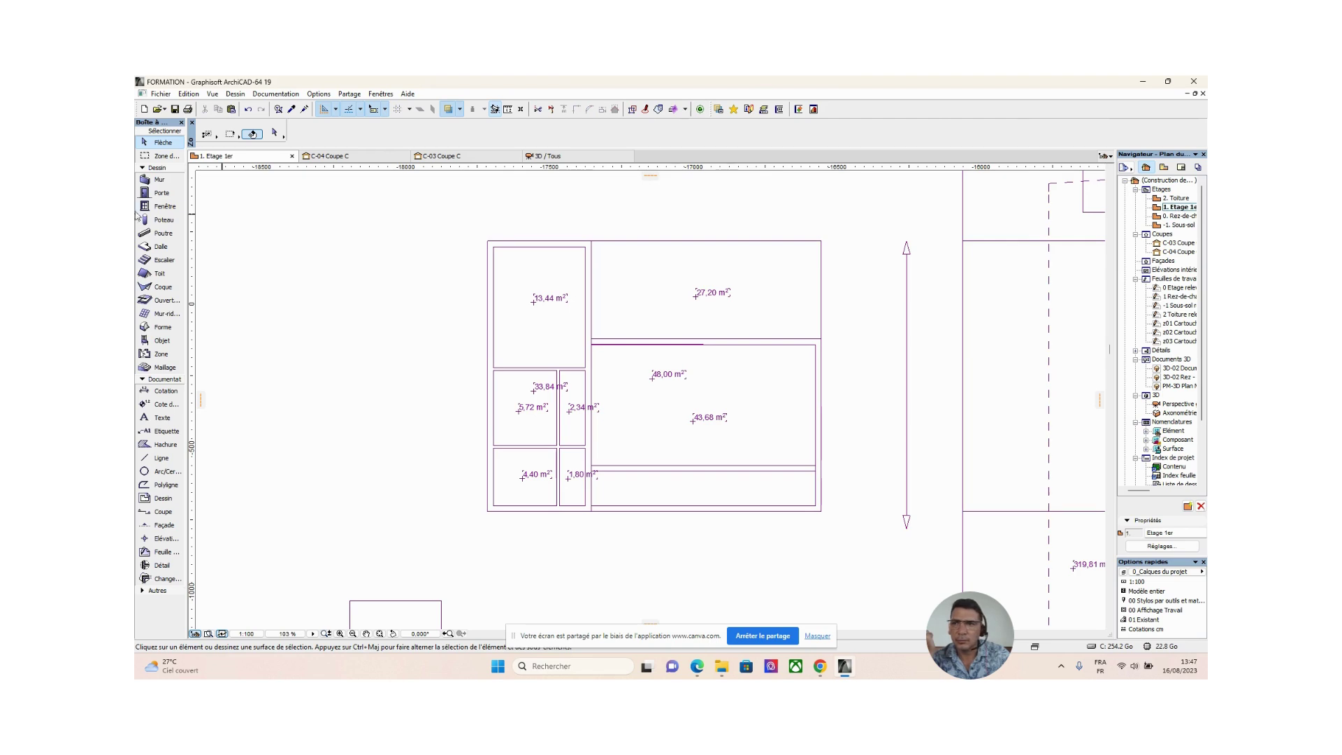
{"action": "left_click", "coordinate": [160, 181]}
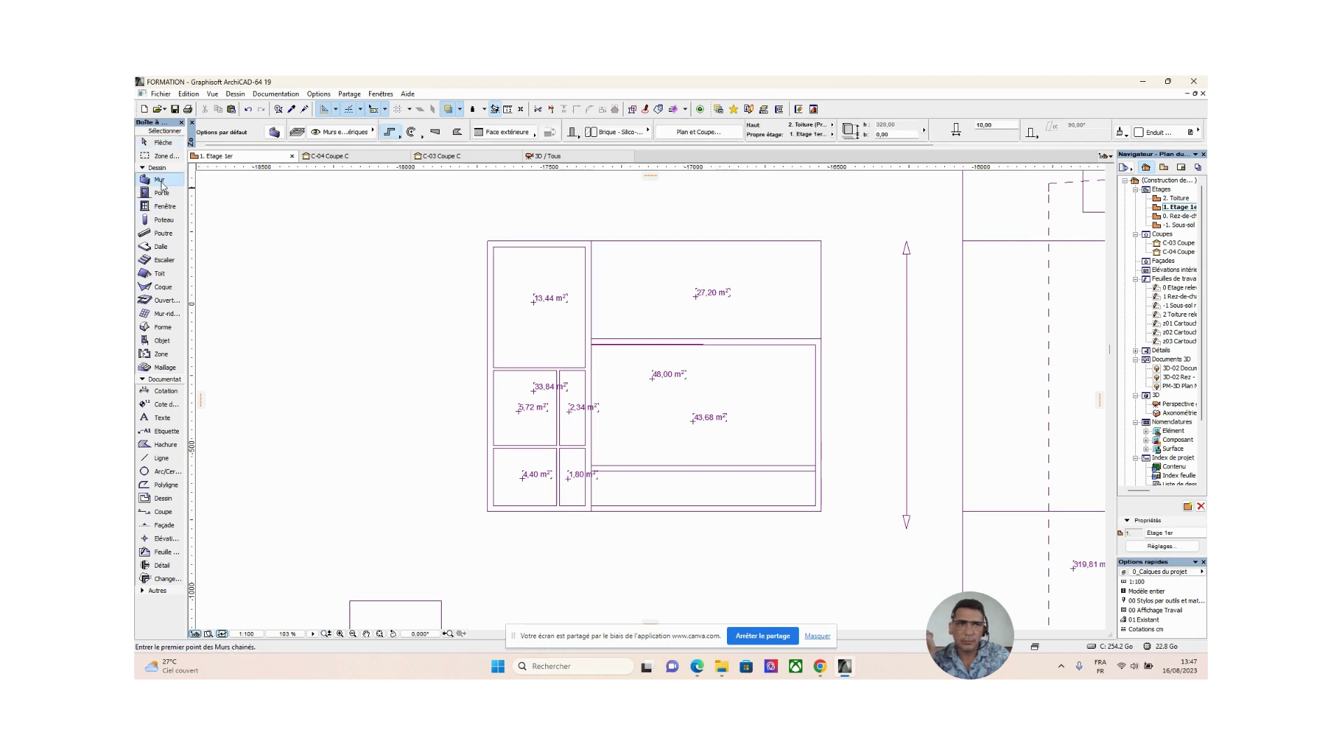
{"action": "double_click", "coordinate": [160, 181]}
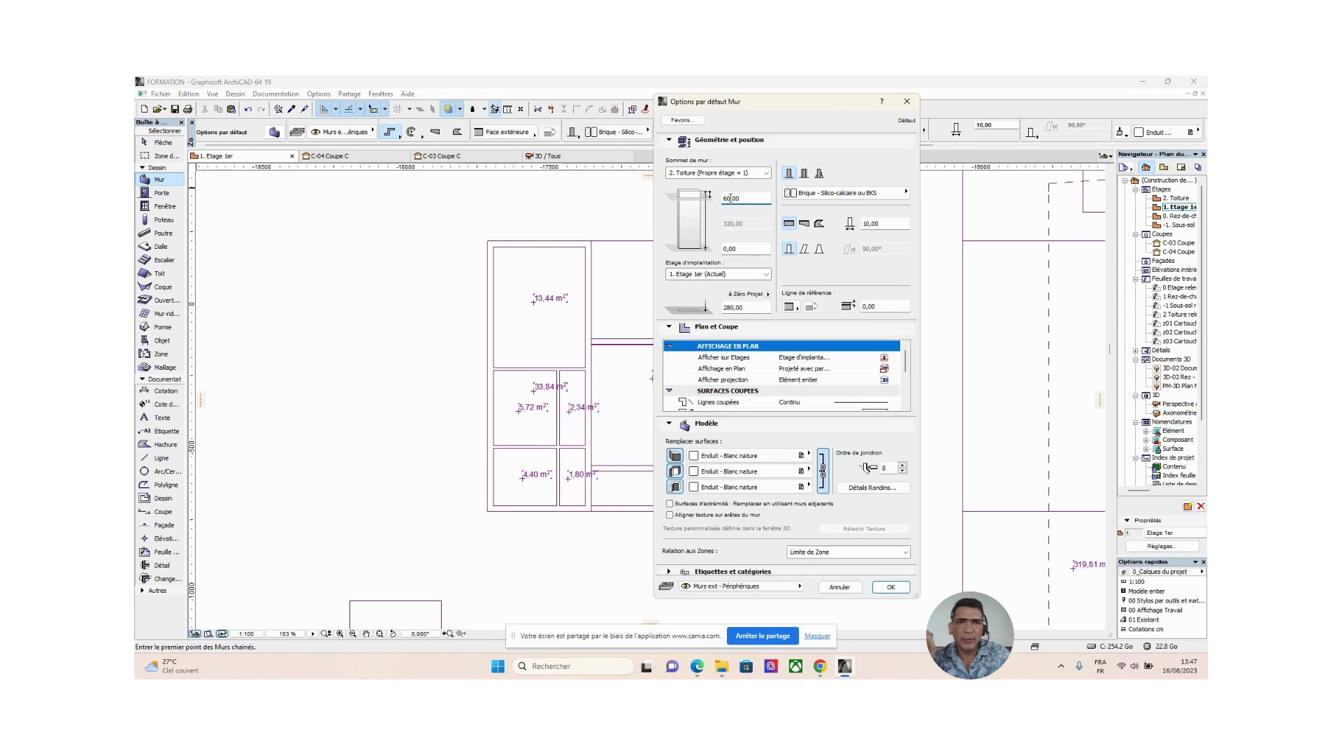
{"action": "type", "text": "80"}
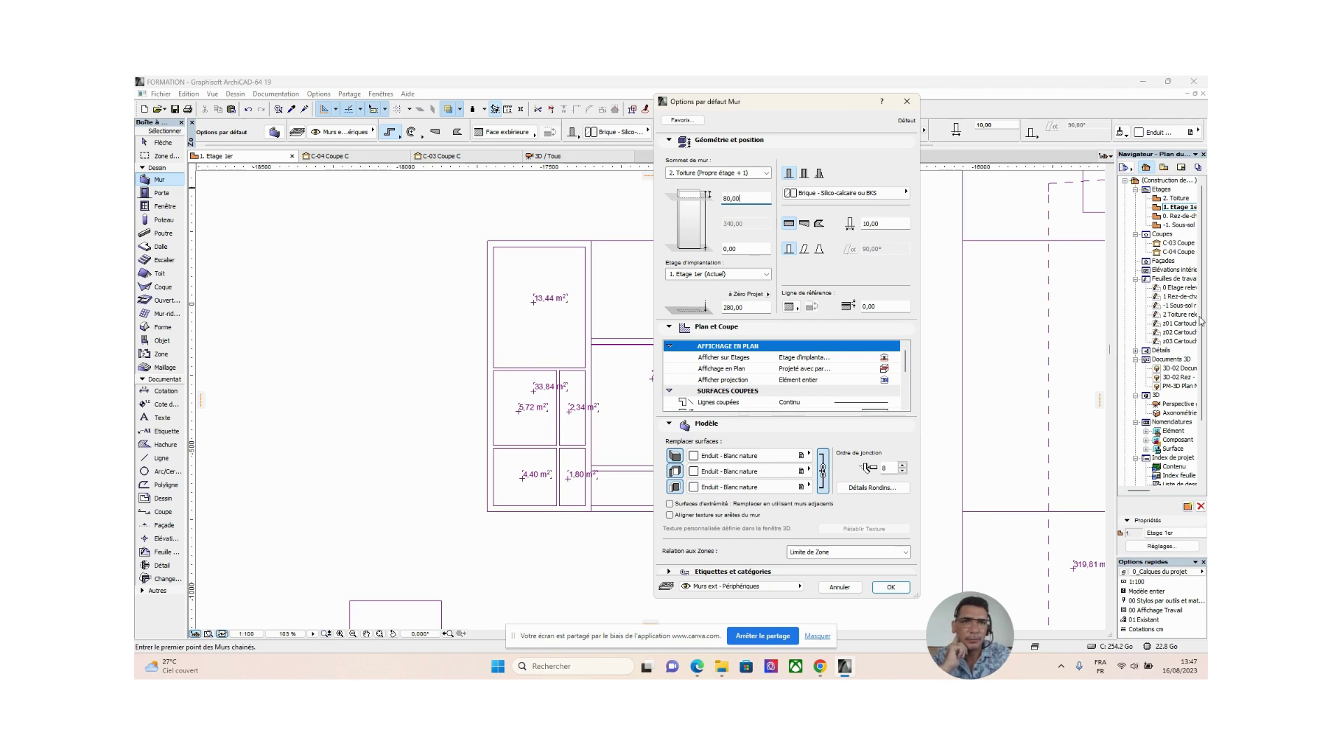
{"action": "left_click", "coordinate": [886, 224]}
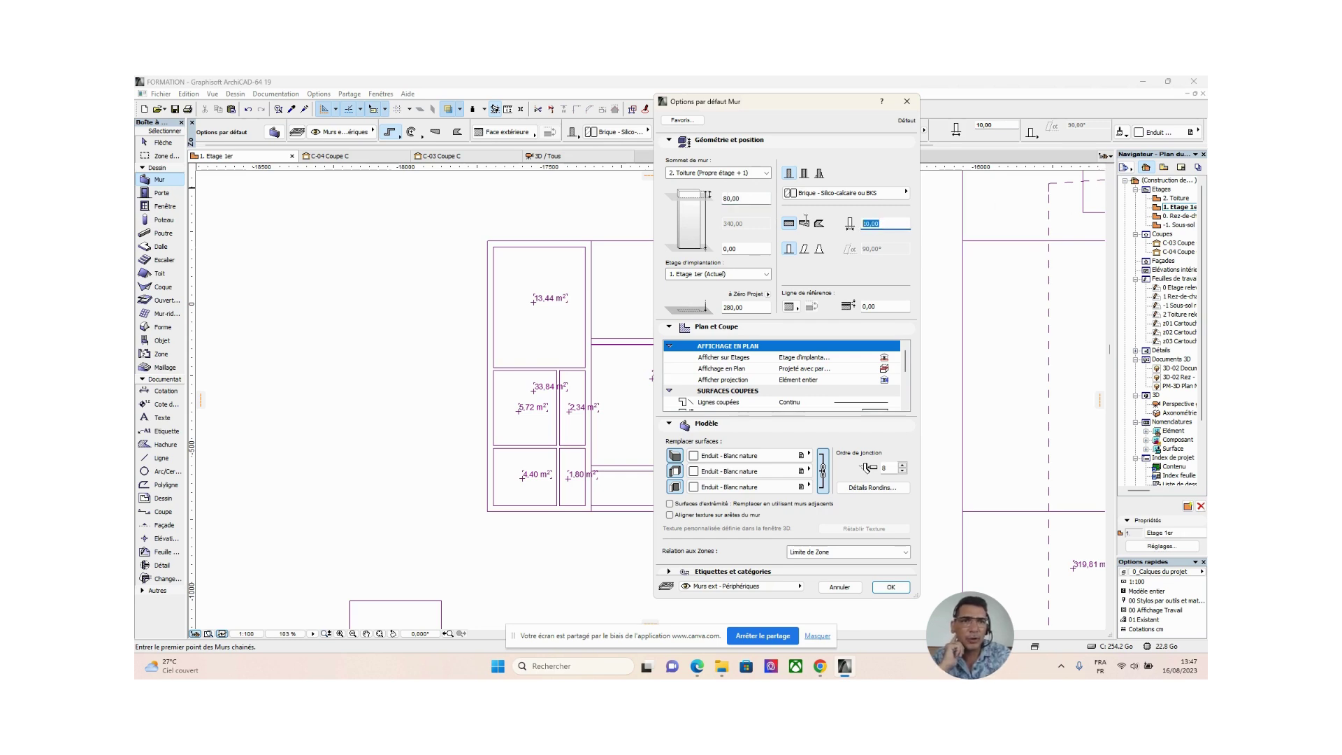
{"action": "type", "text": "20"}
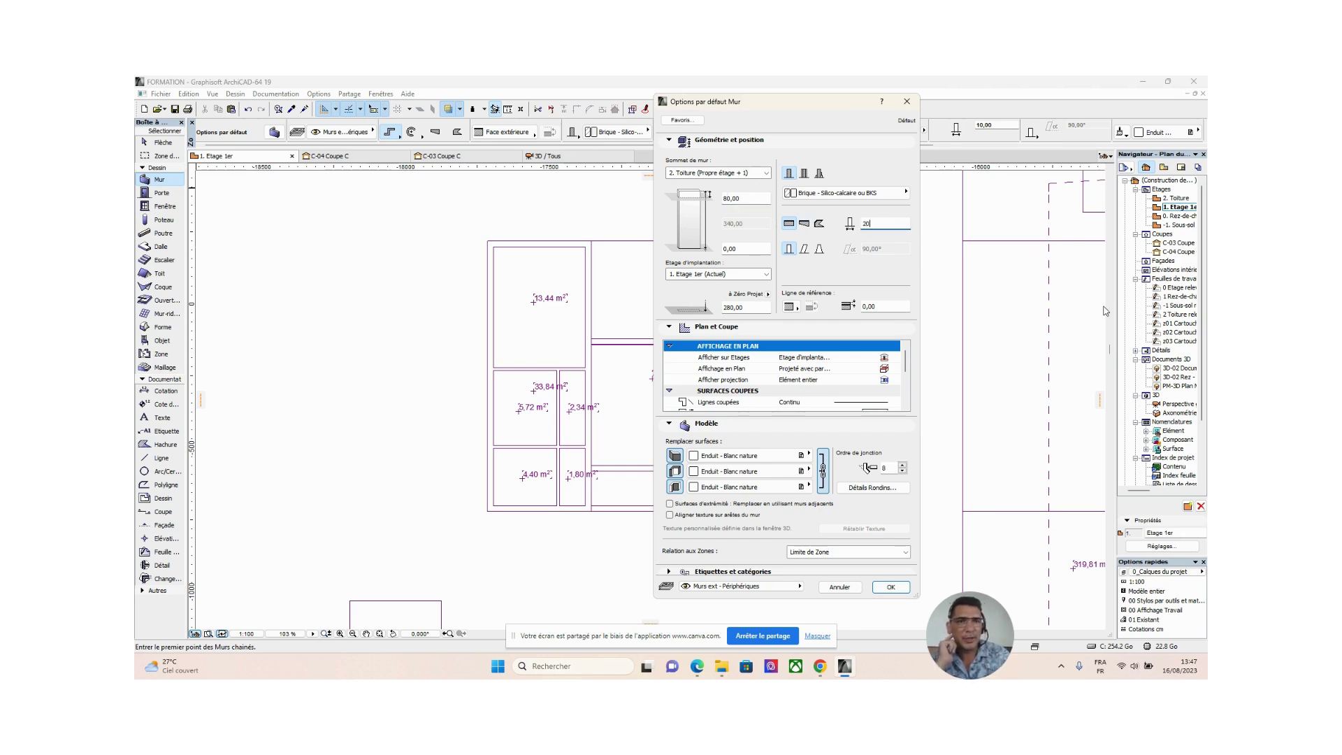
{"action": "left_click", "coordinate": [891, 586]}
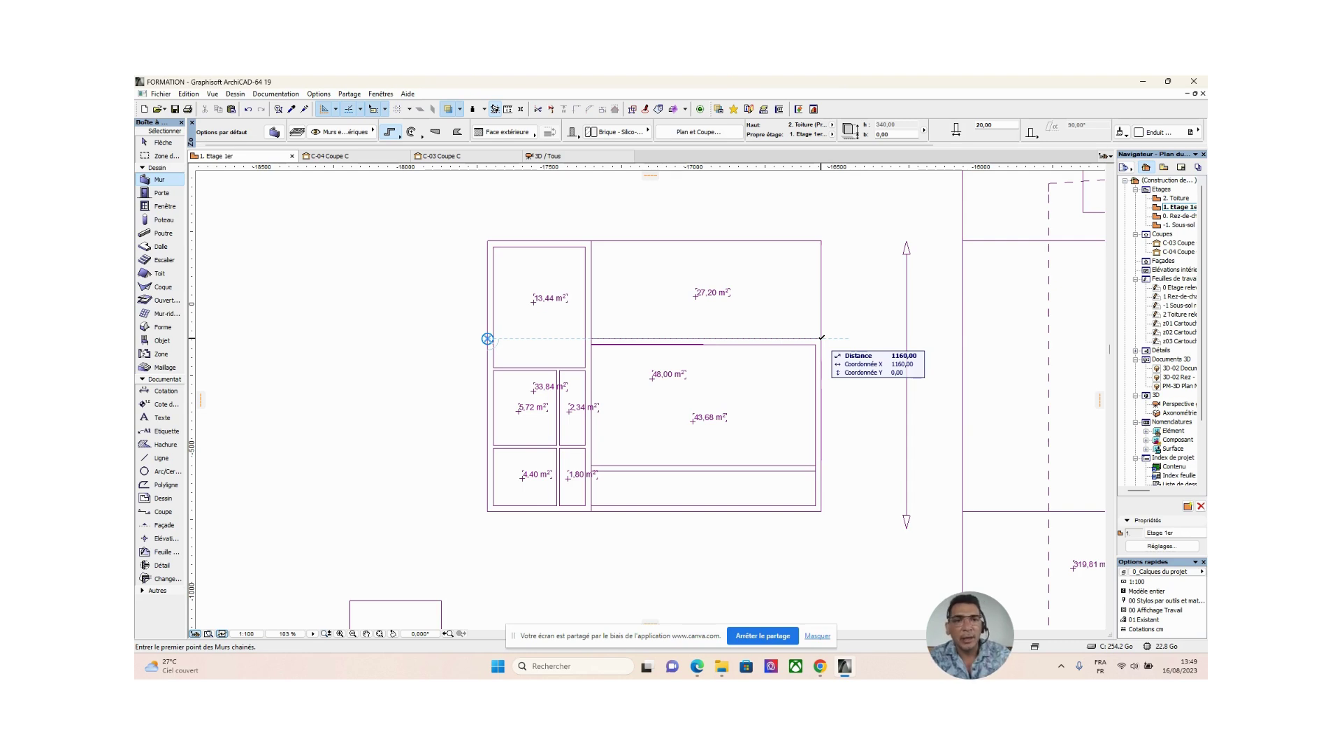
{"action": "left_click", "coordinate": [822, 338]}
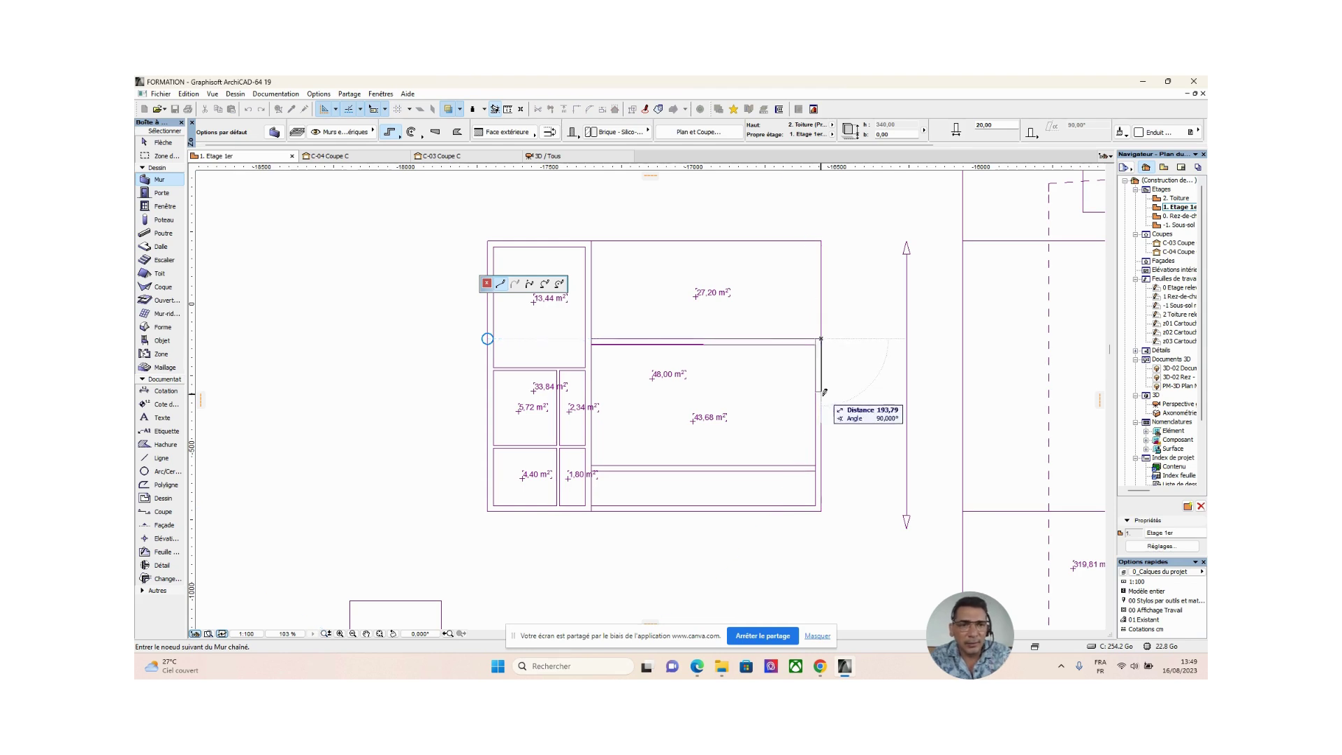
{"action": "left_click", "coordinate": [822, 507]}
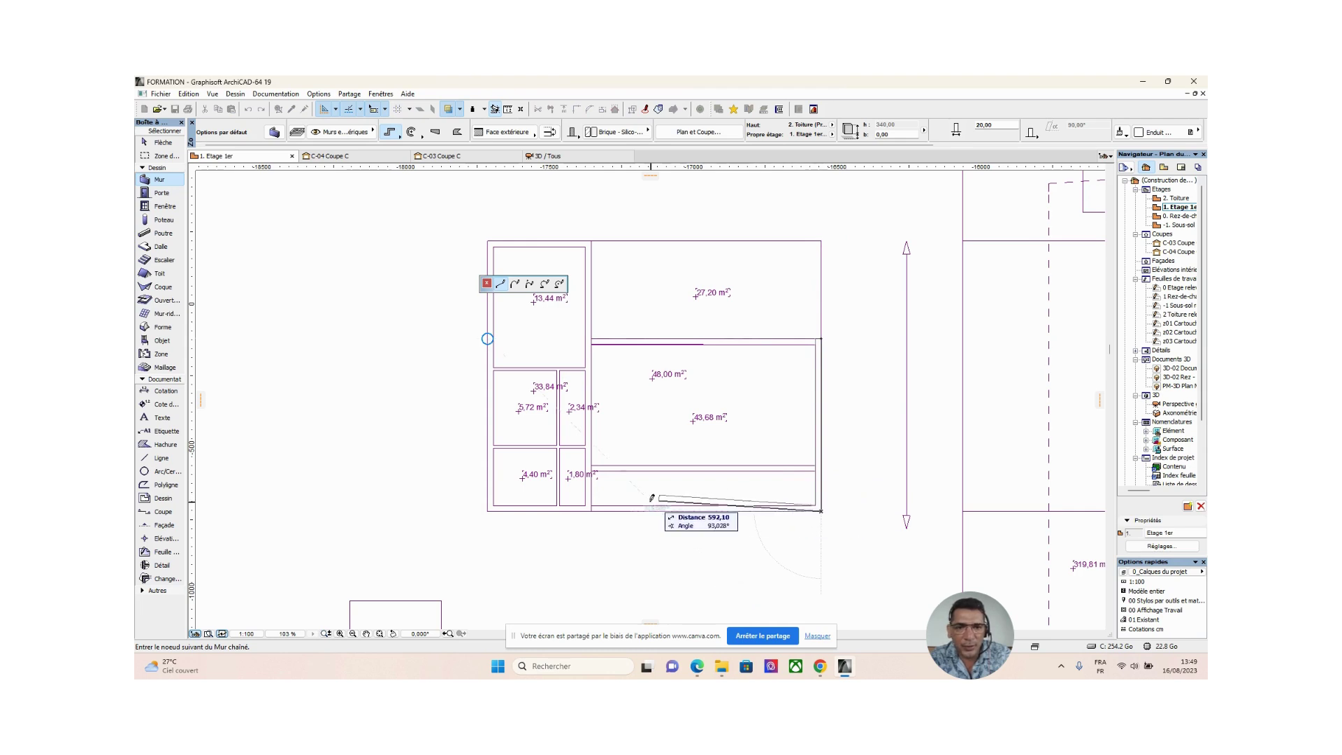
{"action": "left_click", "coordinate": [586, 510]}
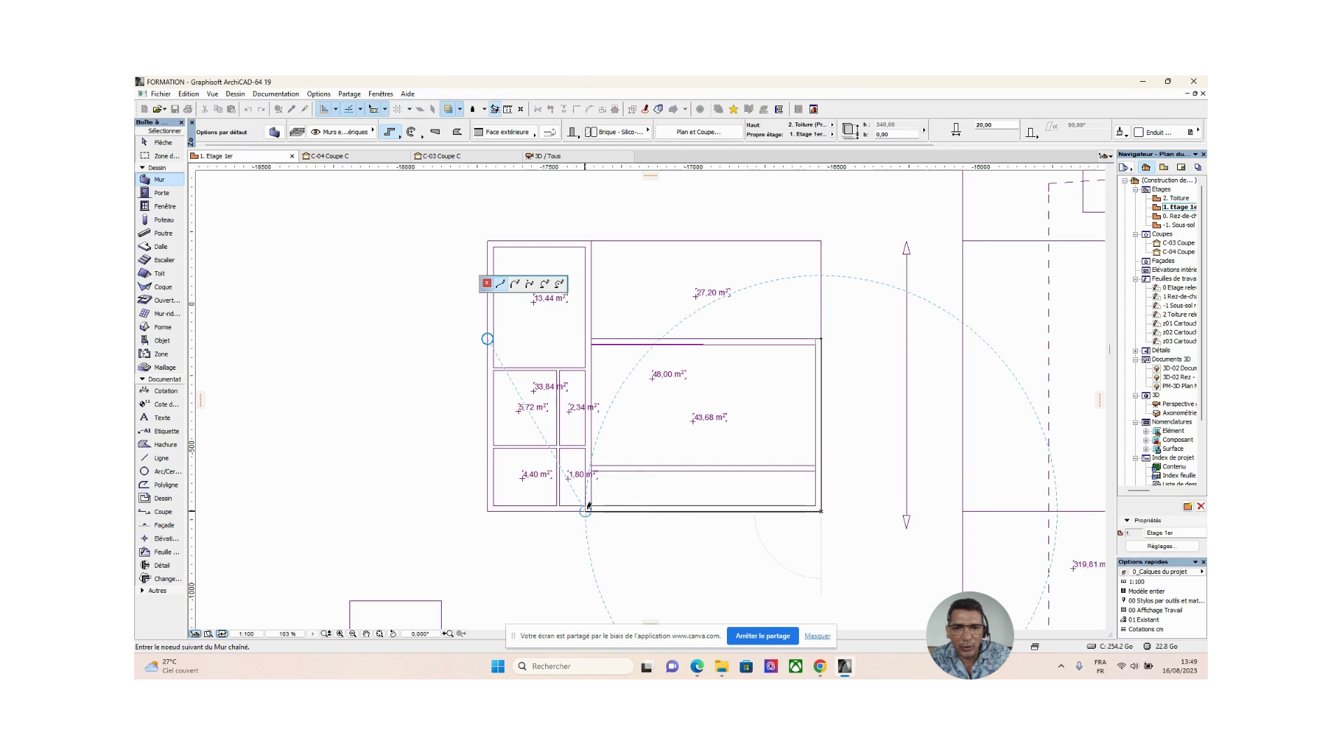
{"action": "left_click", "coordinate": [585, 337]}
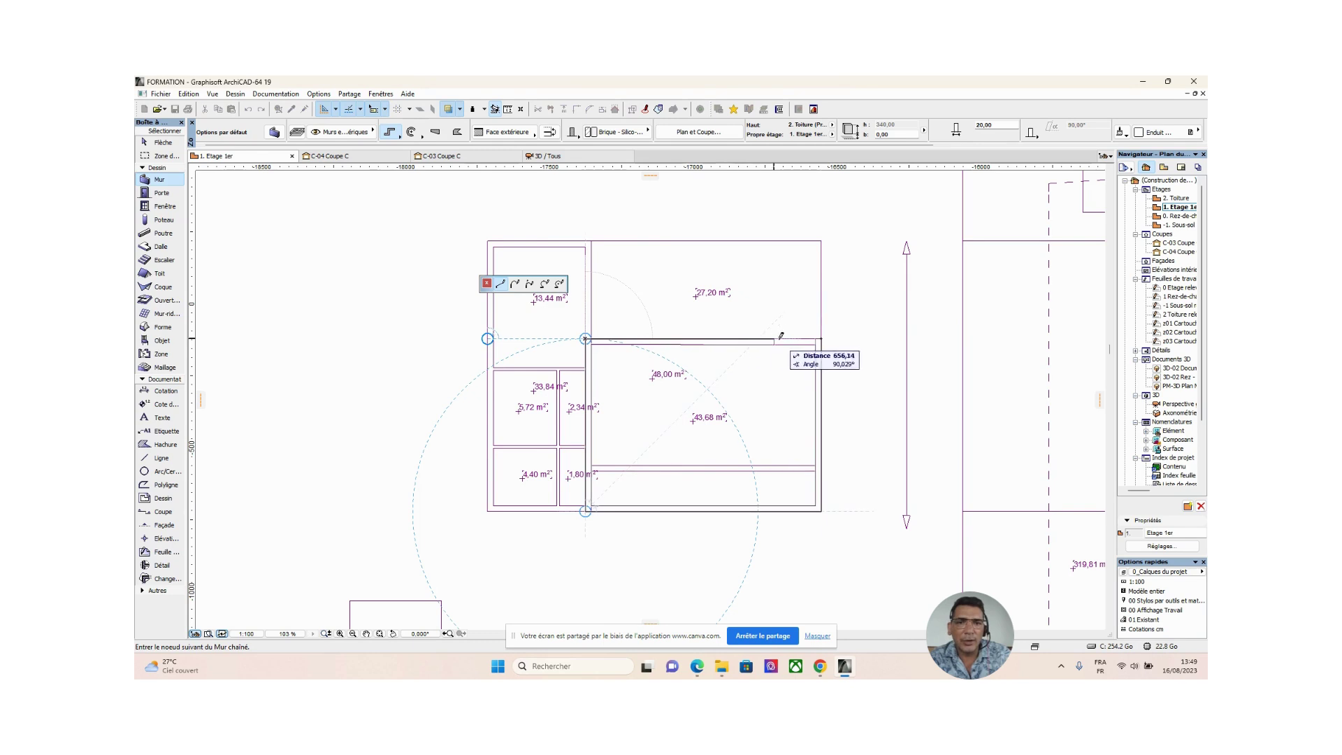
{"action": "right_click", "coordinate": [823, 338]}
{"action": "left_click", "coordinate": [838, 448]}
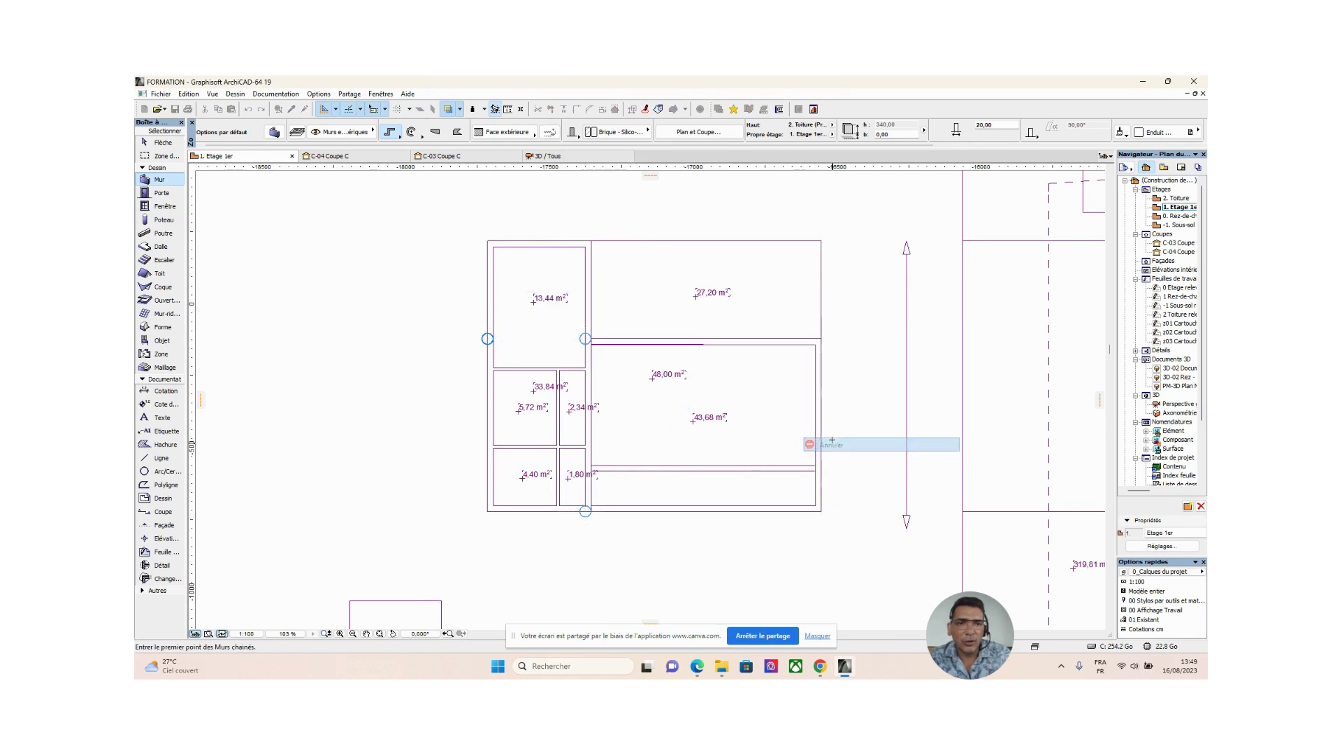
Step: Draw chained perimeter walls around the traced 48,00 m² block on Etage 1er, closing the rectangle at its northeast corner
{"action": "left_click", "coordinate": [821, 337]}
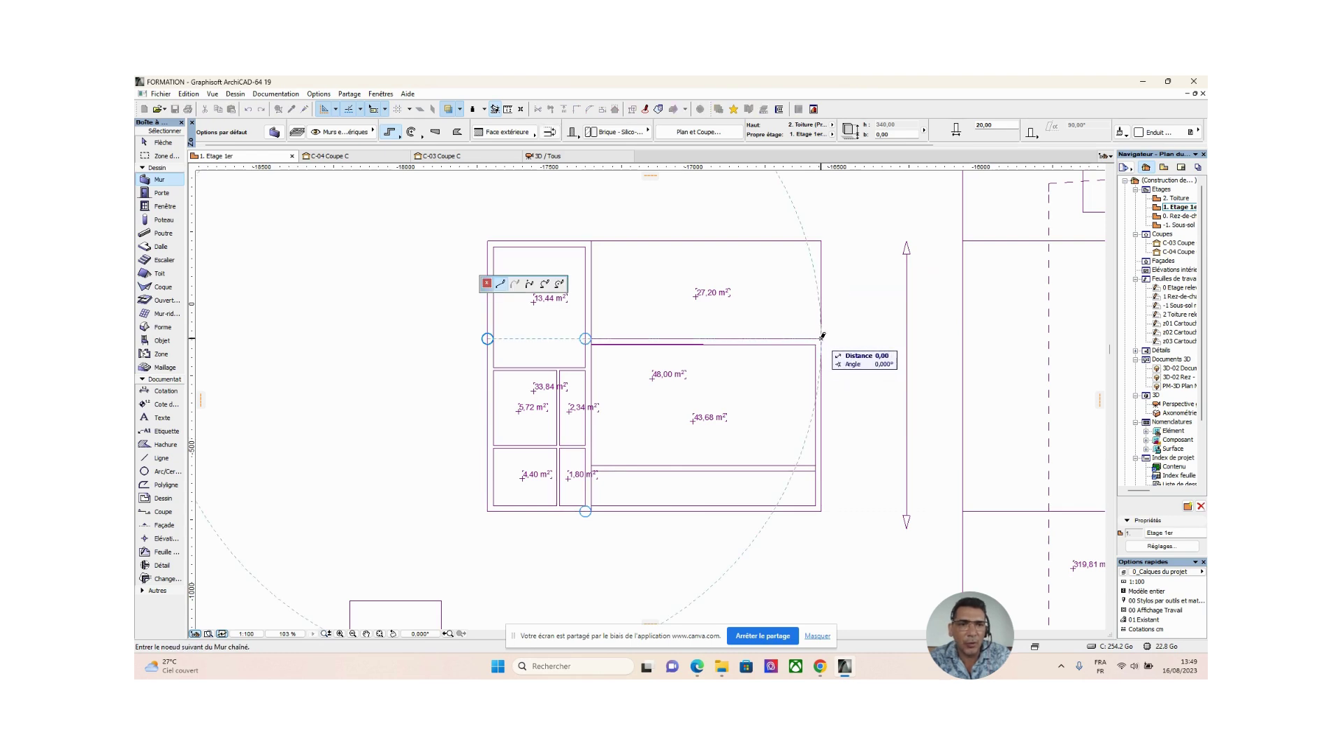
{"action": "left_click", "coordinate": [822, 506]}
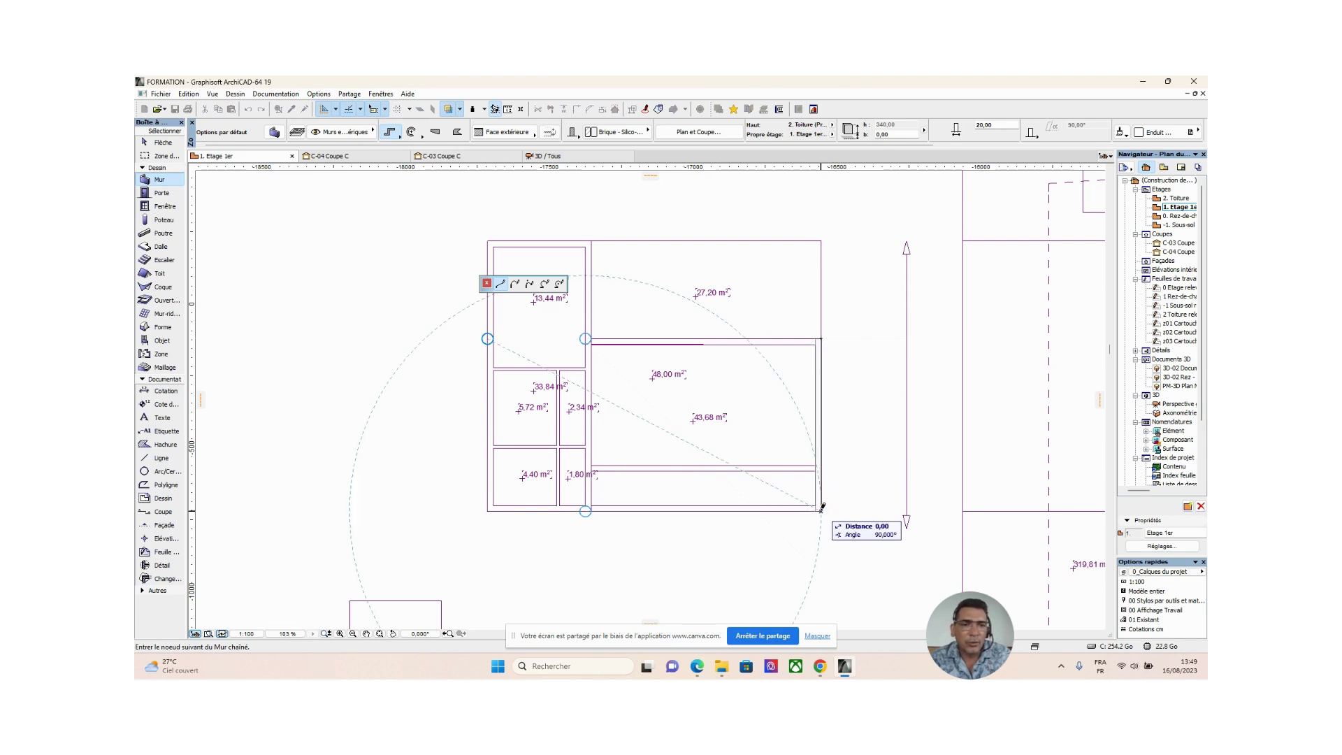
{"action": "left_click", "coordinate": [584, 511]}
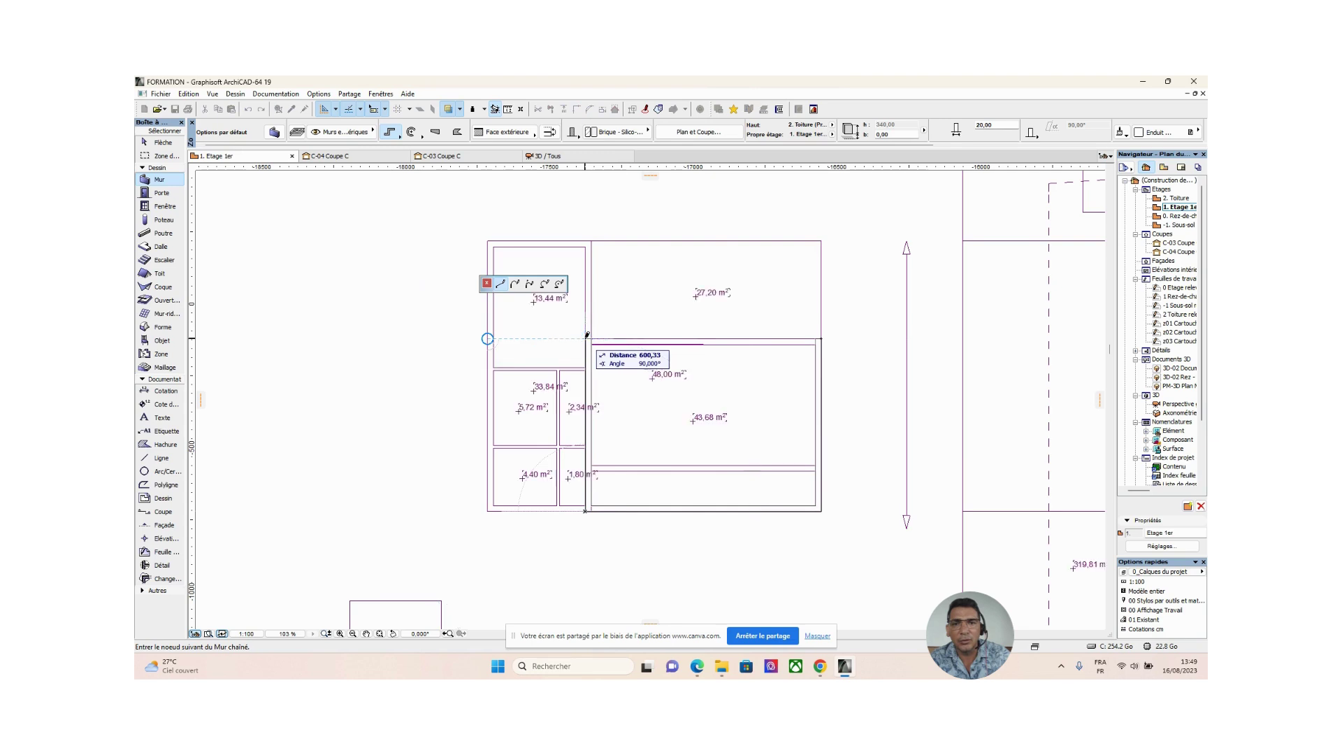
{"action": "left_click", "coordinate": [585, 338]}
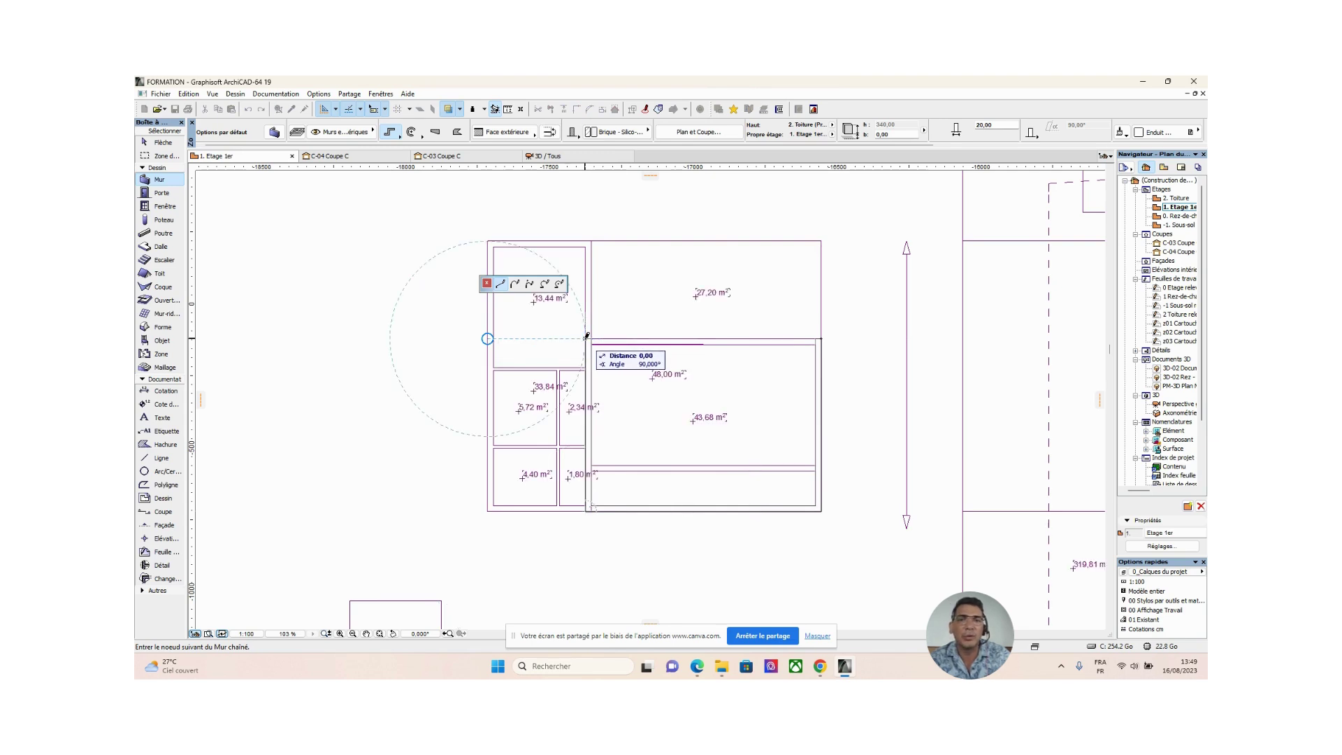
{"action": "double_click", "coordinate": [821, 338]}
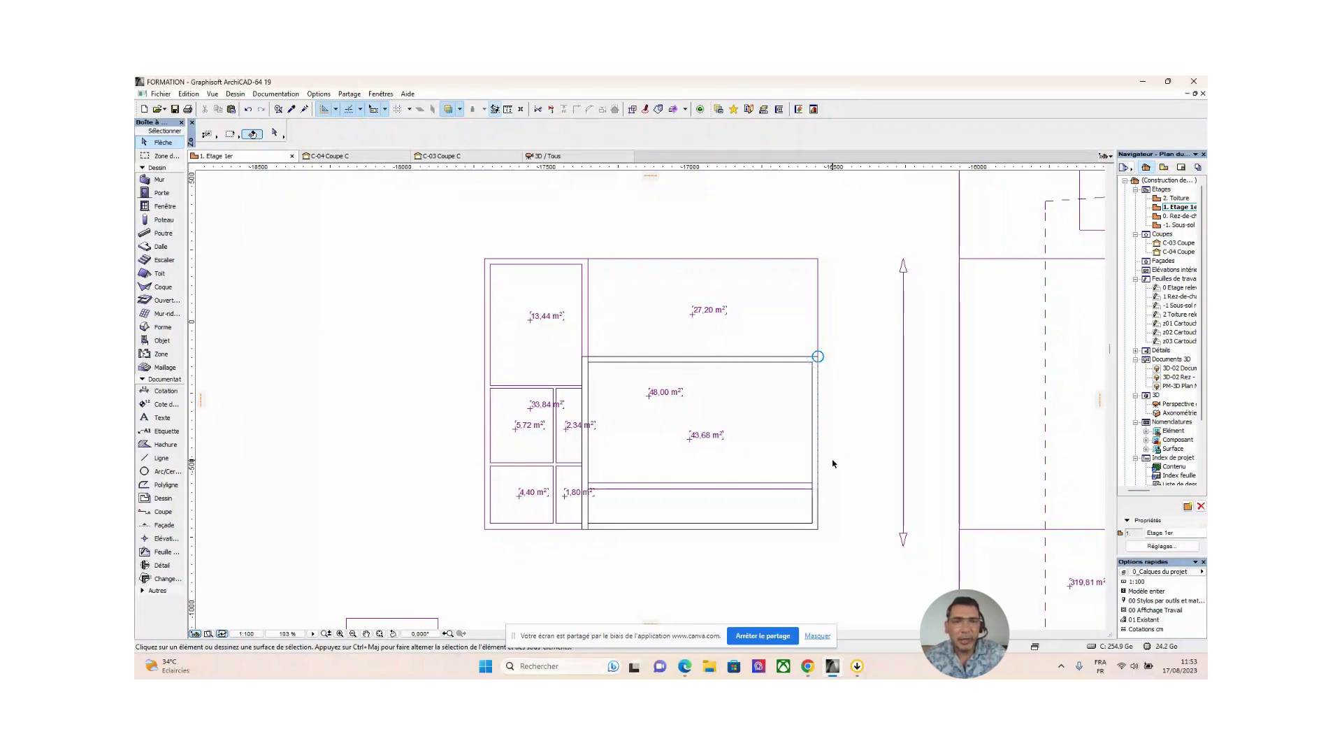
{"action": "mouse_move", "coordinate": [818, 357]}
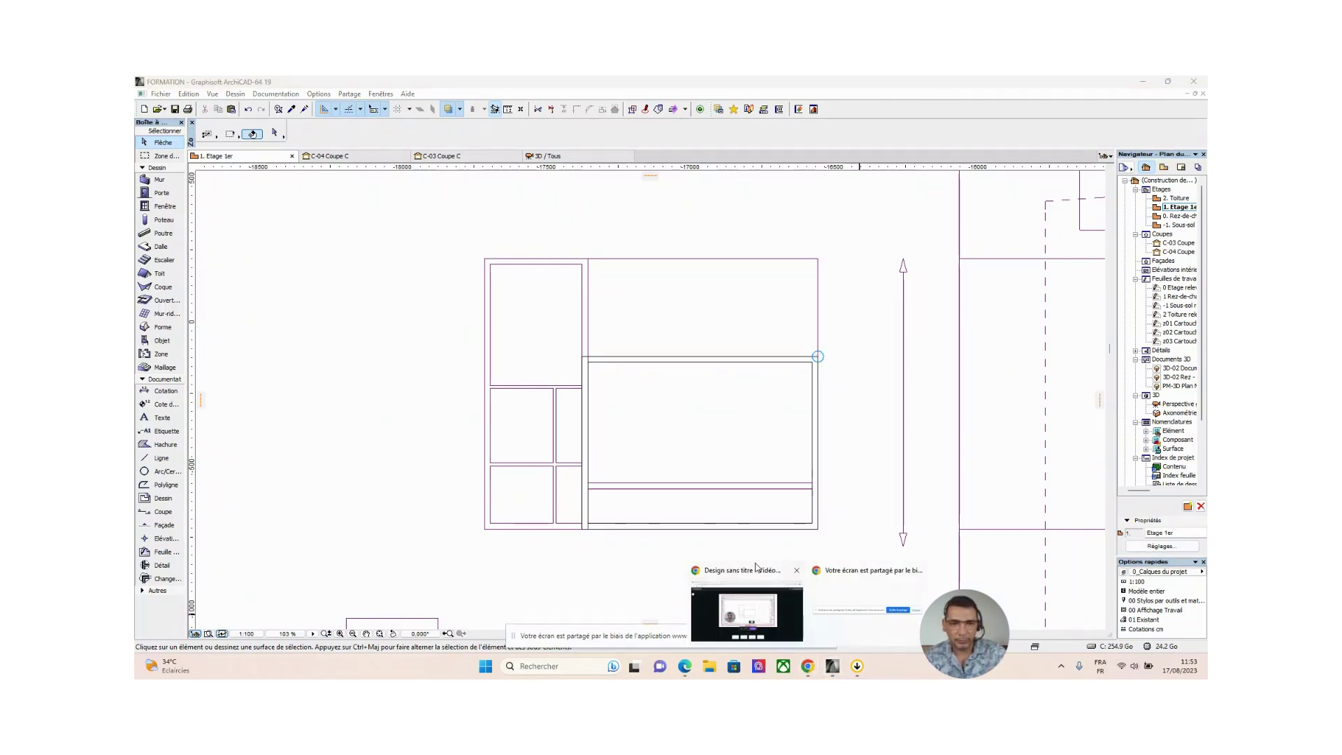
{"action": "left_click", "coordinate": [755, 570]}
{"action": "left_click", "coordinate": [732, 532]}
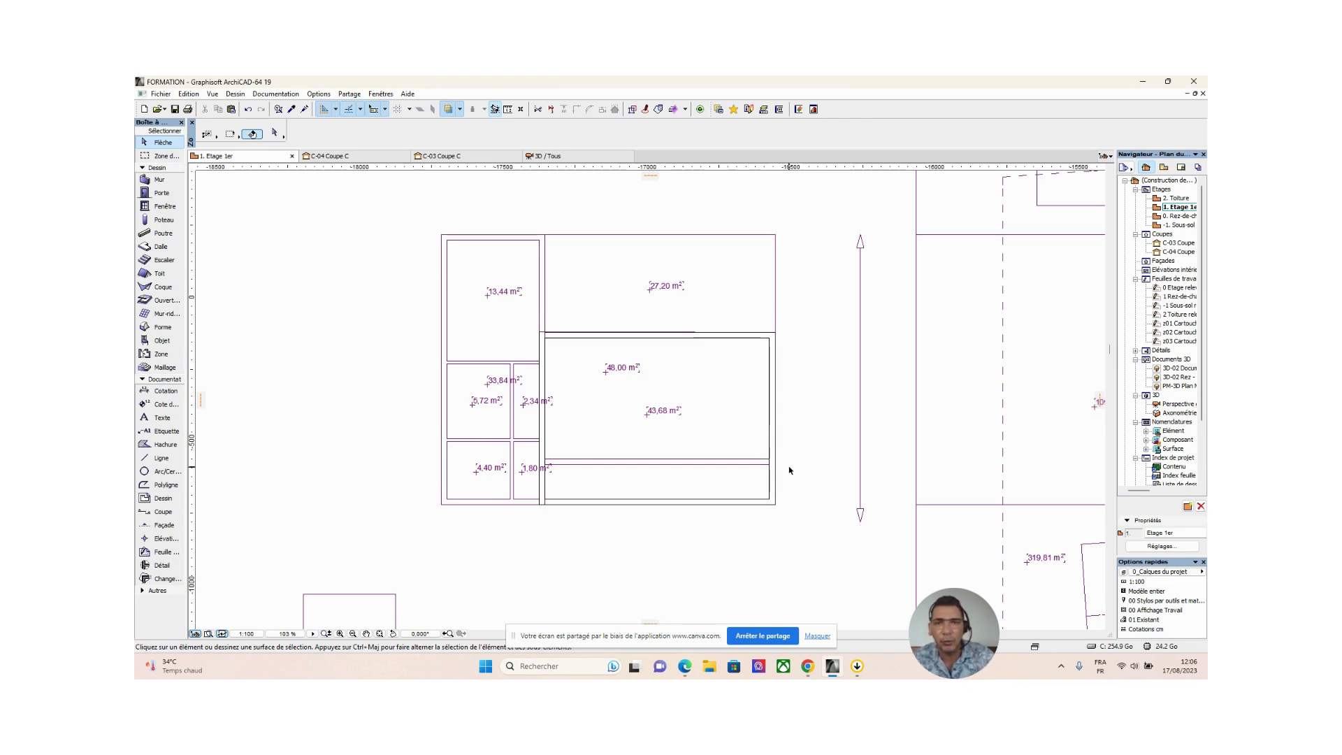
{"action": "left_click", "coordinate": [728, 505]}
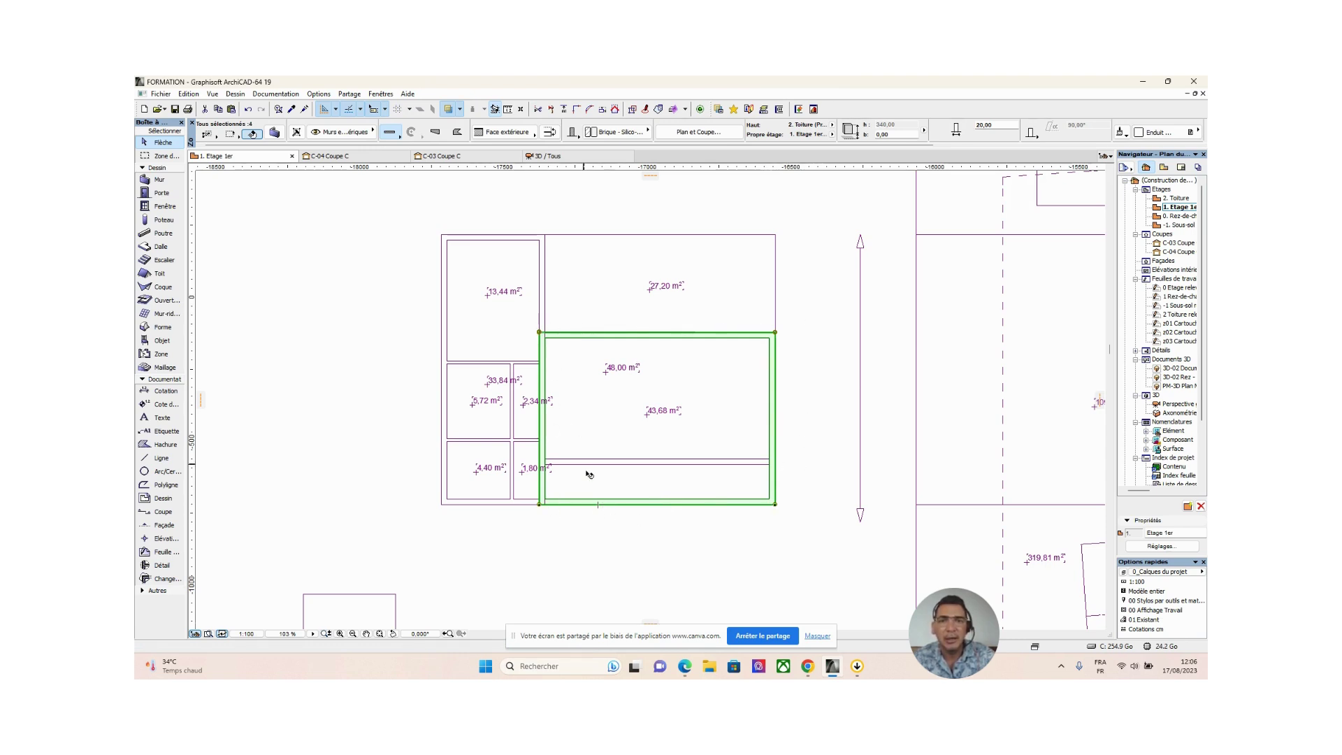
{"action": "left_click", "coordinate": [570, 556]}
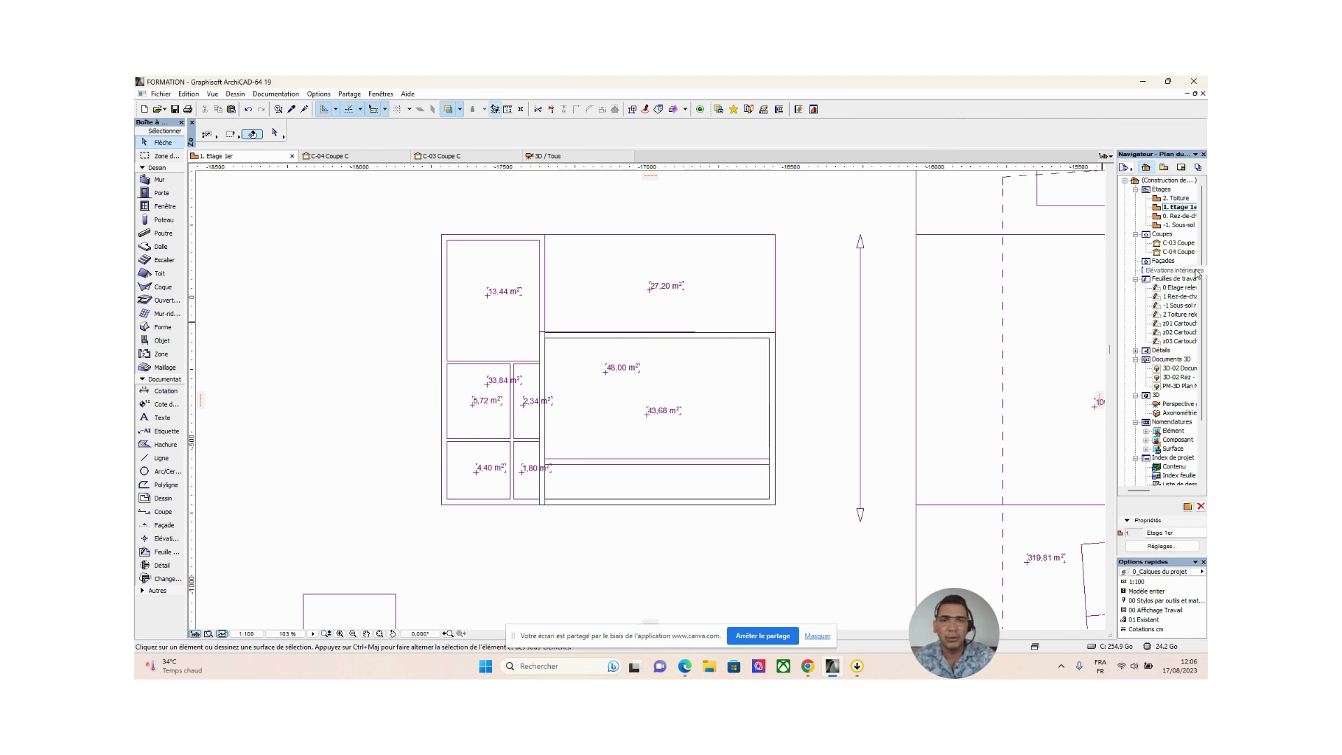
Step: Open the Rez-de-chaussée plan and select the horizontal partition in the southern part of the 48,00 m² block
{"action": "double_click", "coordinate": [1177, 217]}
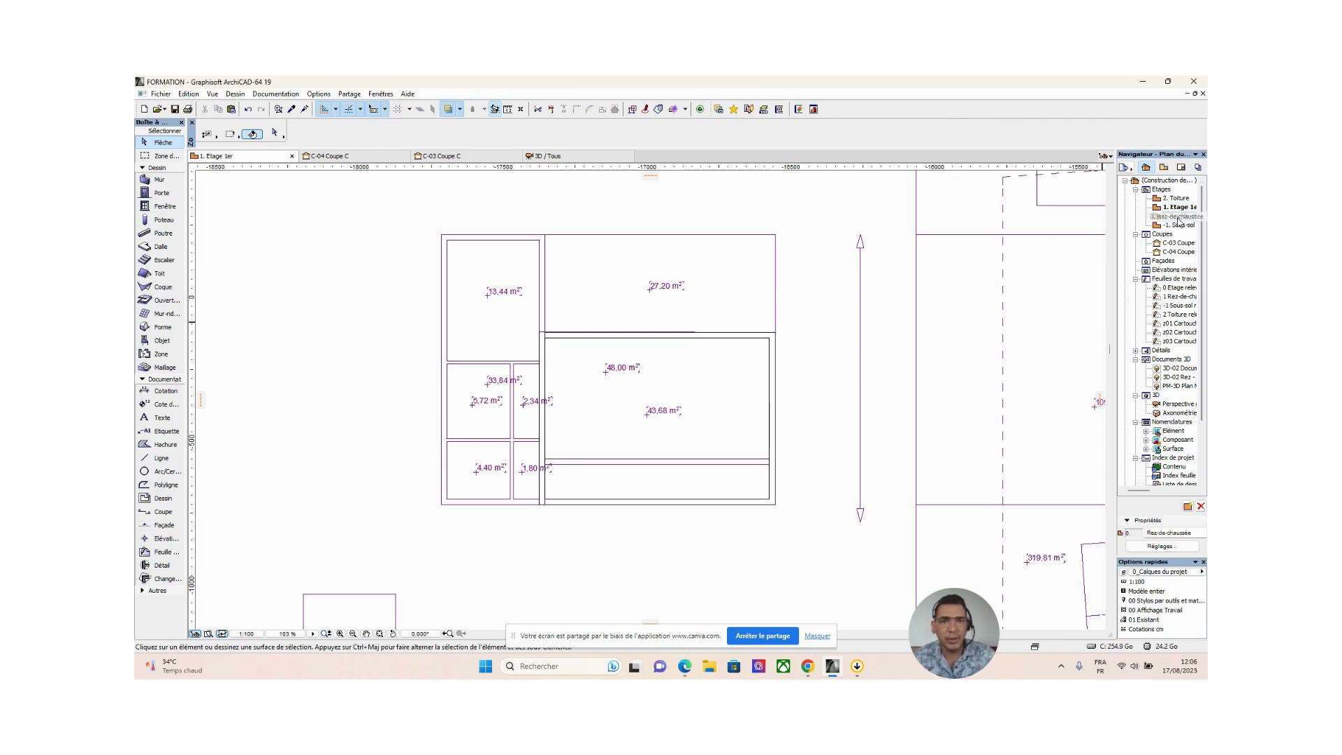
{"action": "left_click", "coordinate": [740, 463]}
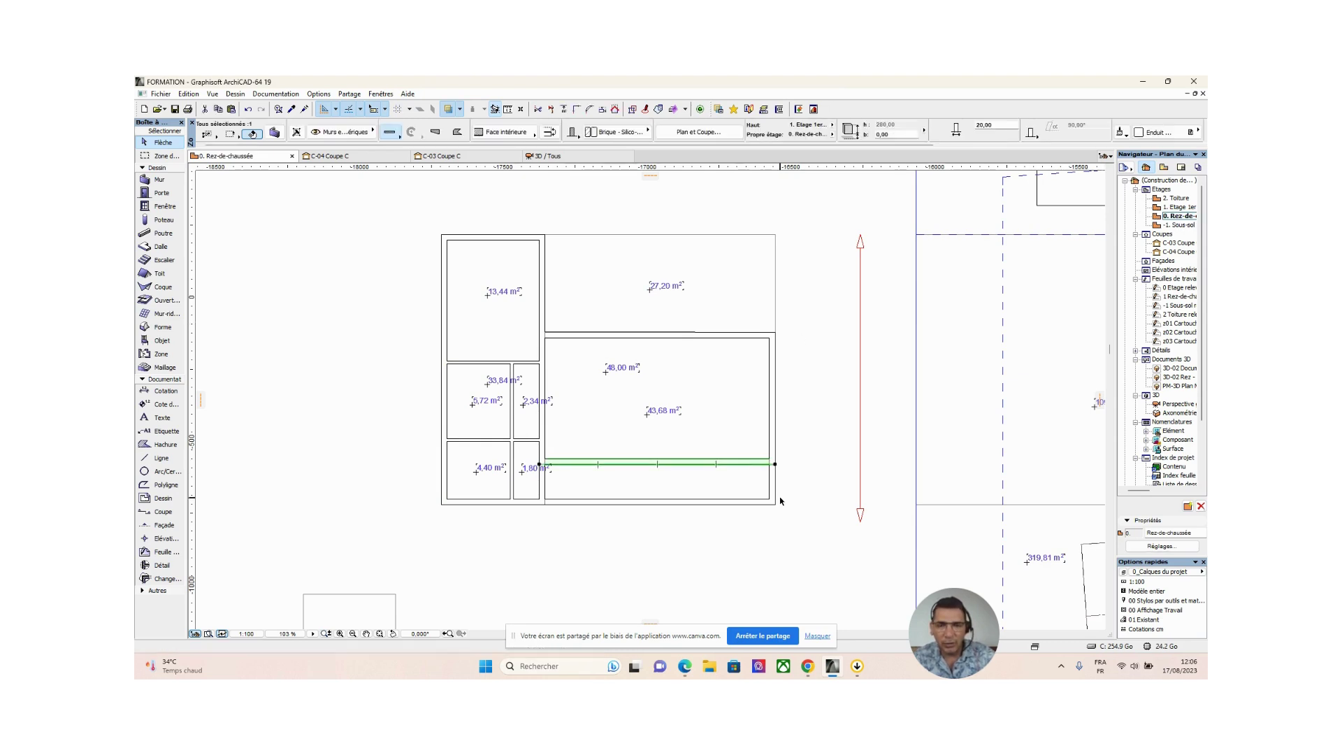
Step: Try to move the selected horizontal partition 100 towards the south wall, and undo the move
{"action": "left_click", "coordinate": [751, 464]}
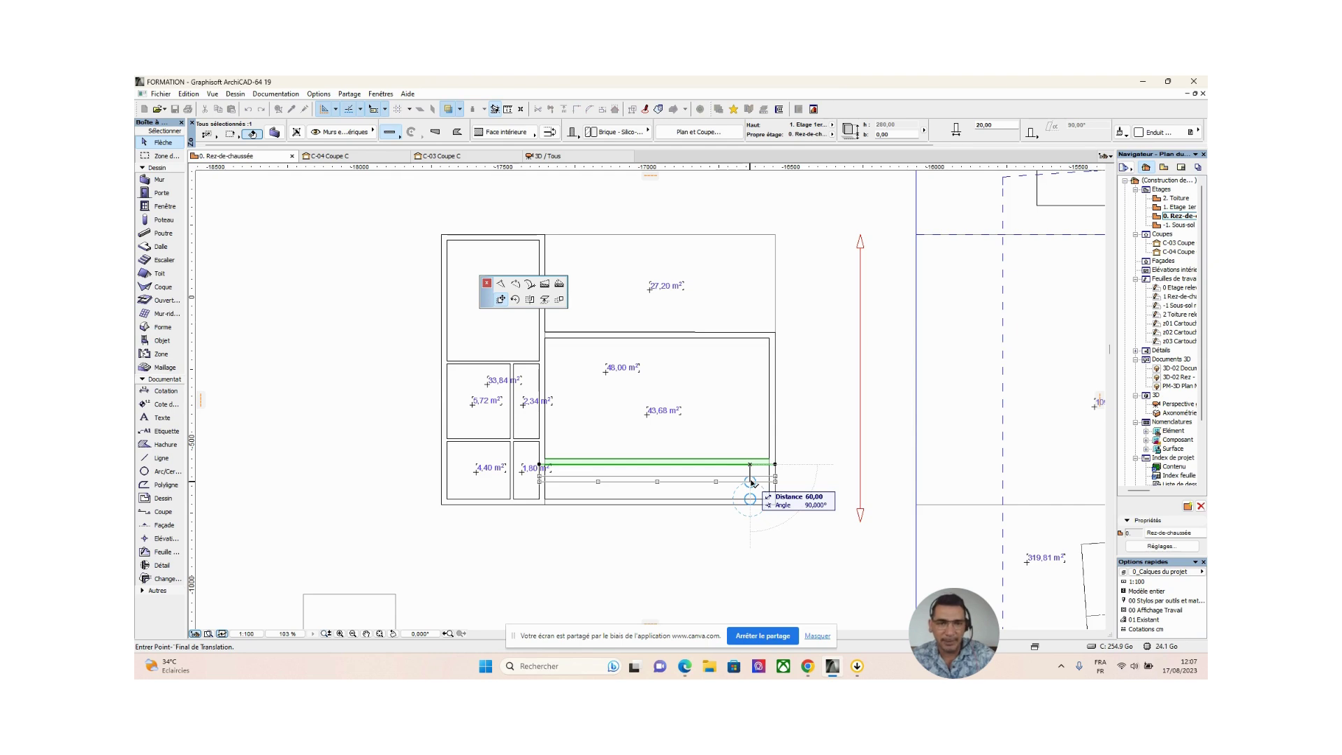
{"action": "type", "text": "100"}
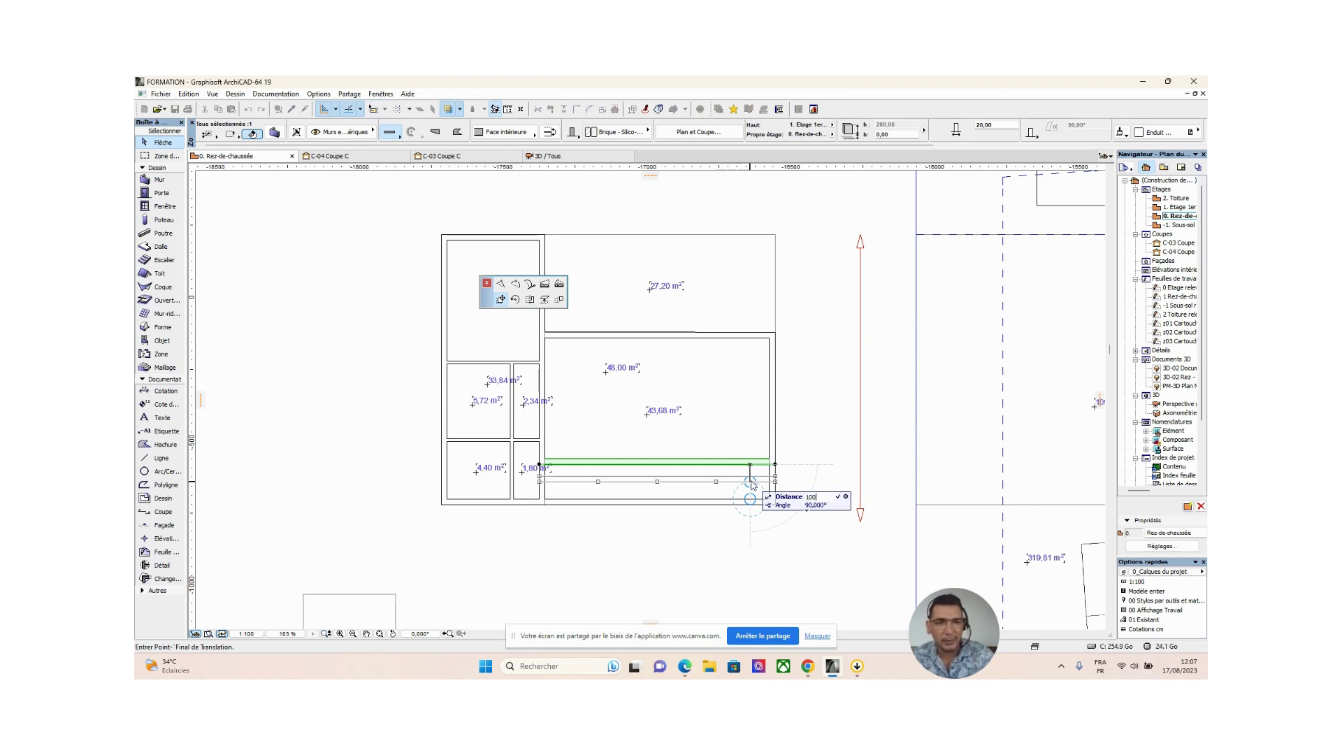
{"action": "key", "text": "Return"}
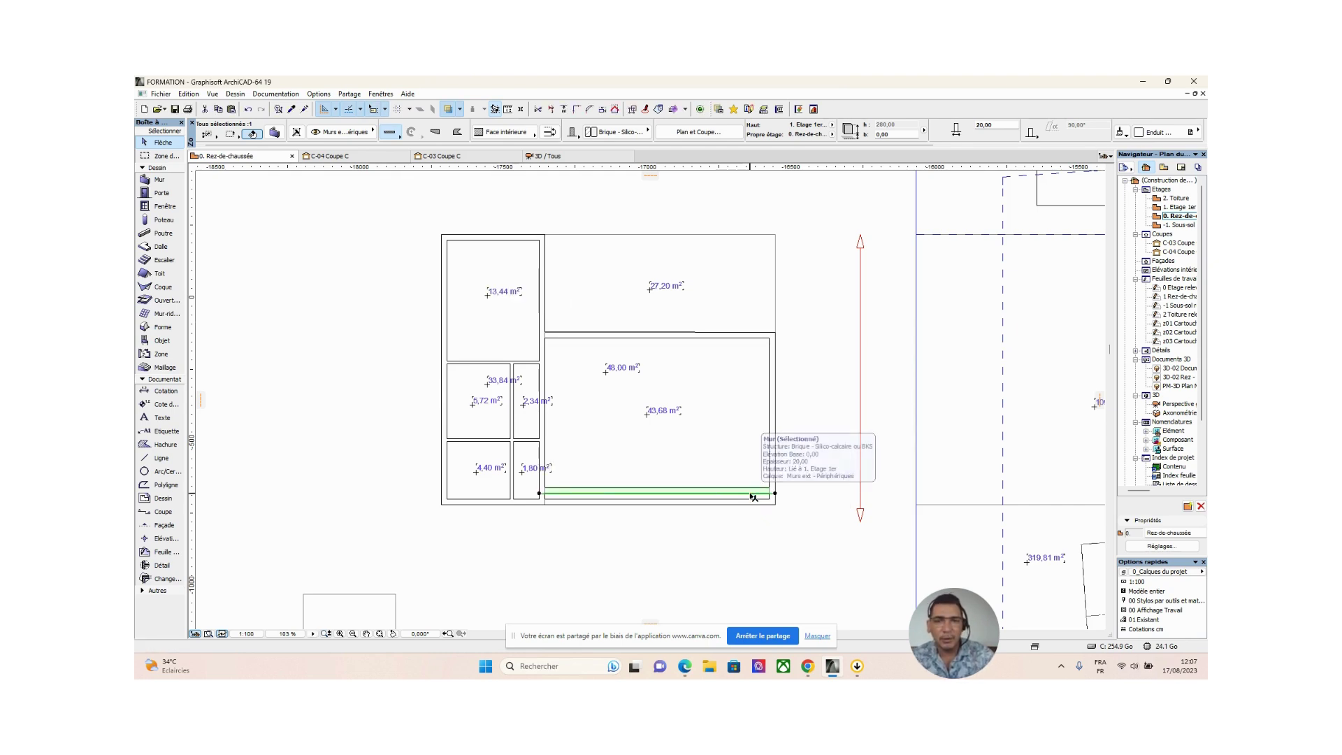
{"action": "left_click", "coordinate": [248, 109]}
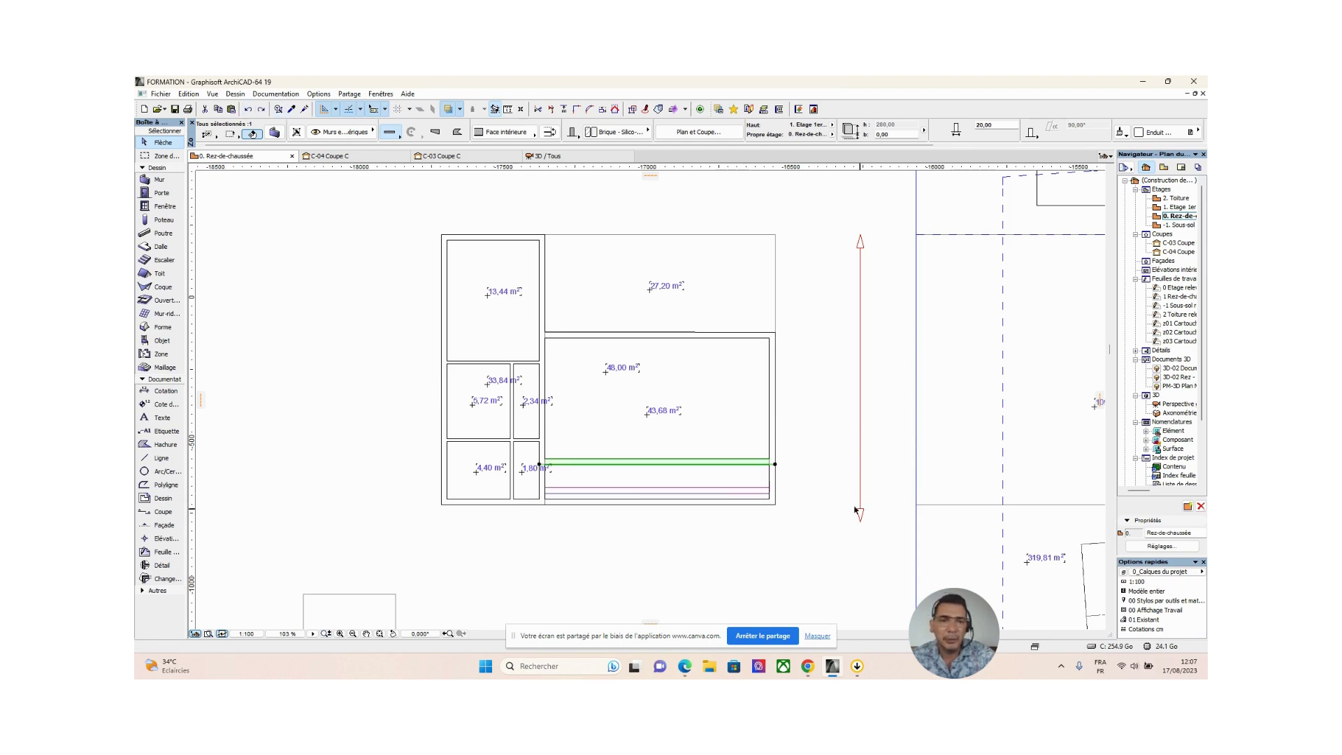
Step: Move the horizontal partition onto the south perimeter wall's inner face and shift it 100 back to the north
{"action": "left_click", "coordinate": [750, 464]}
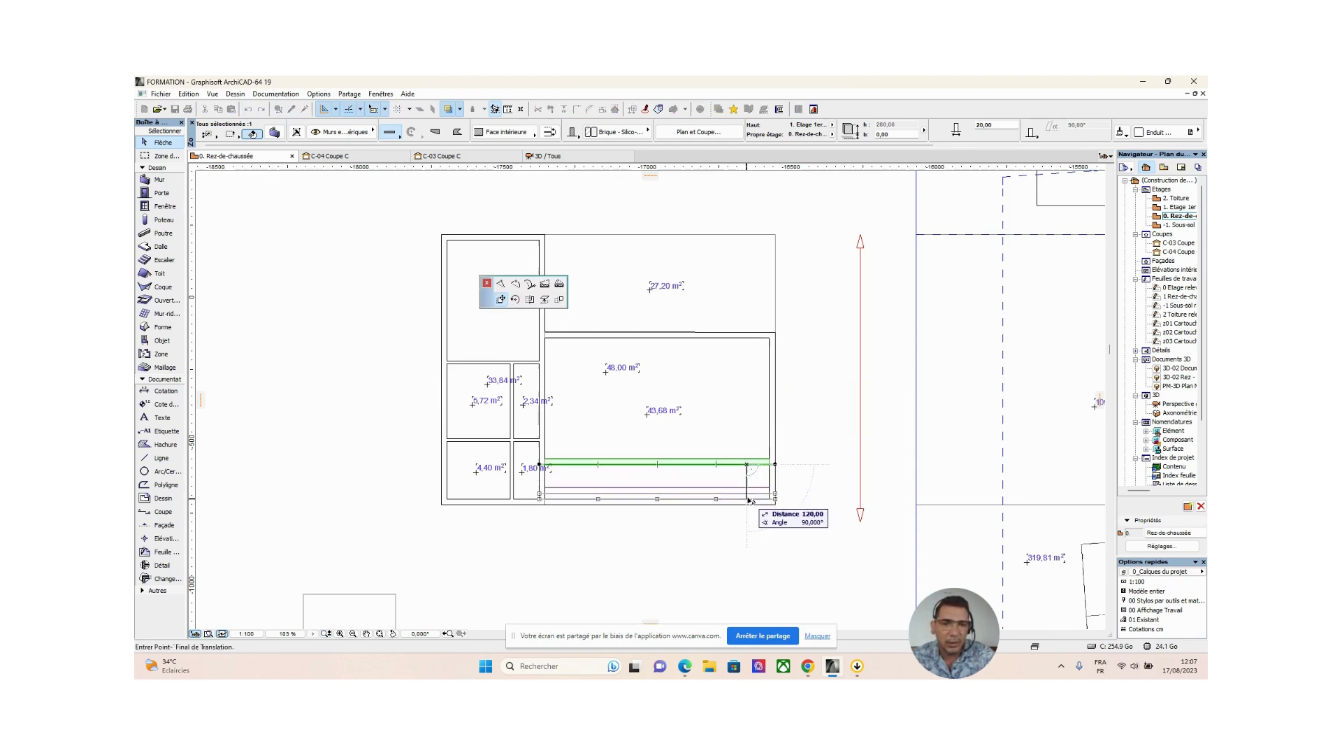
{"action": "left_click", "coordinate": [751, 501]}
{"action": "left_click", "coordinate": [750, 501]}
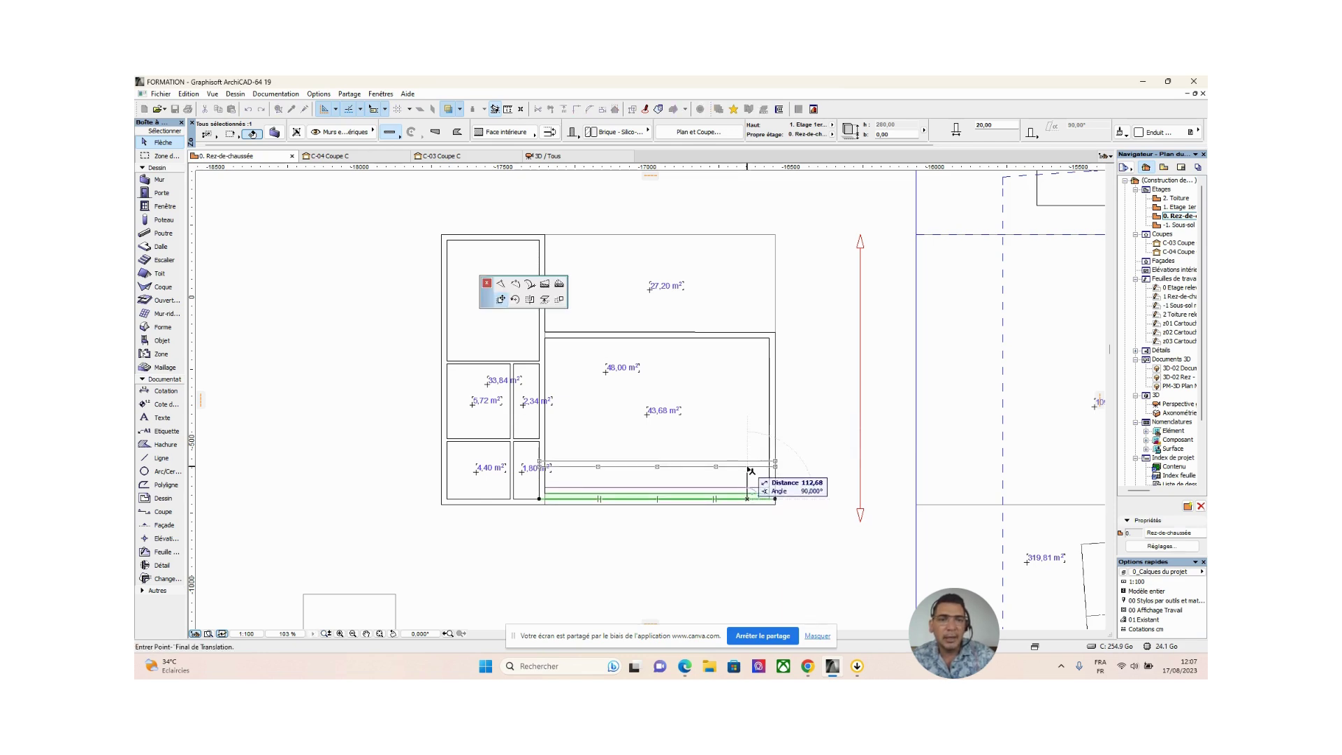
{"action": "type", "text": "10"}
{"action": "key", "text": "Return"}
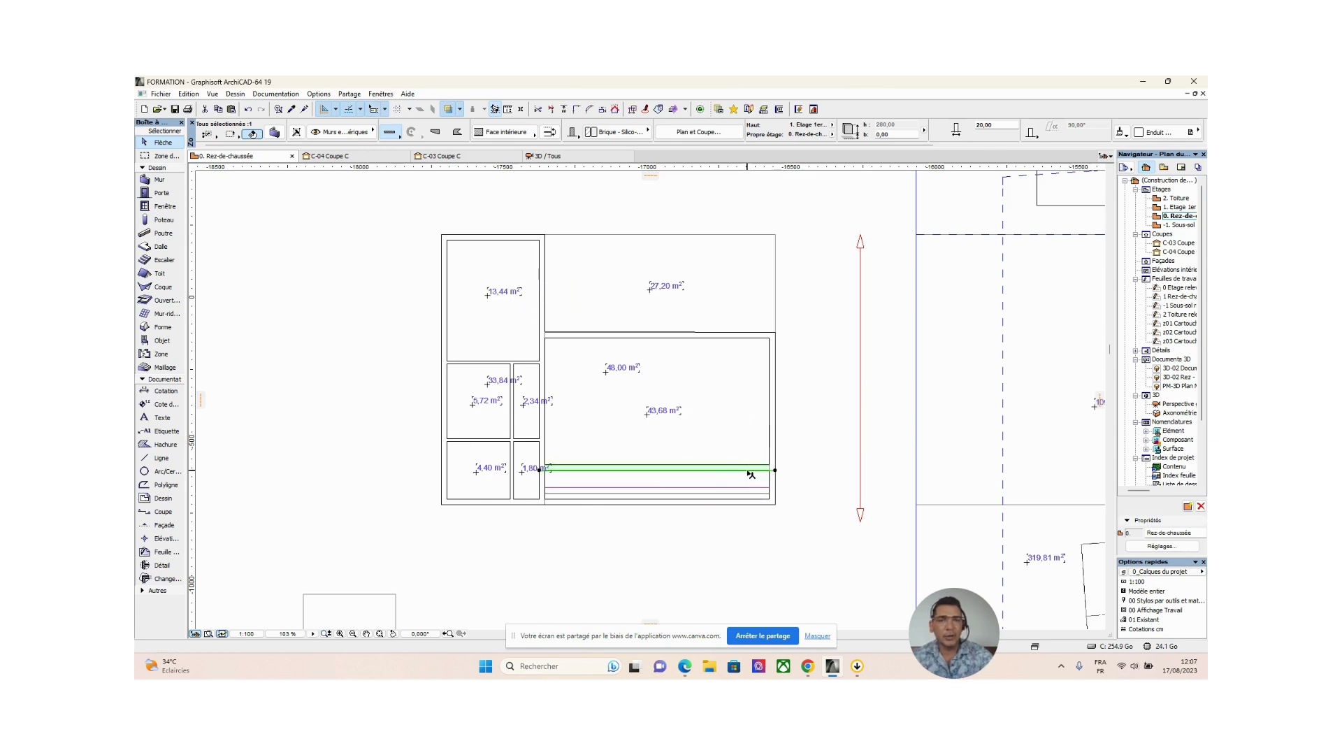
{"action": "scroll", "coordinate": [728, 512], "scroll_direction": "down", "scroll_amount": 1}
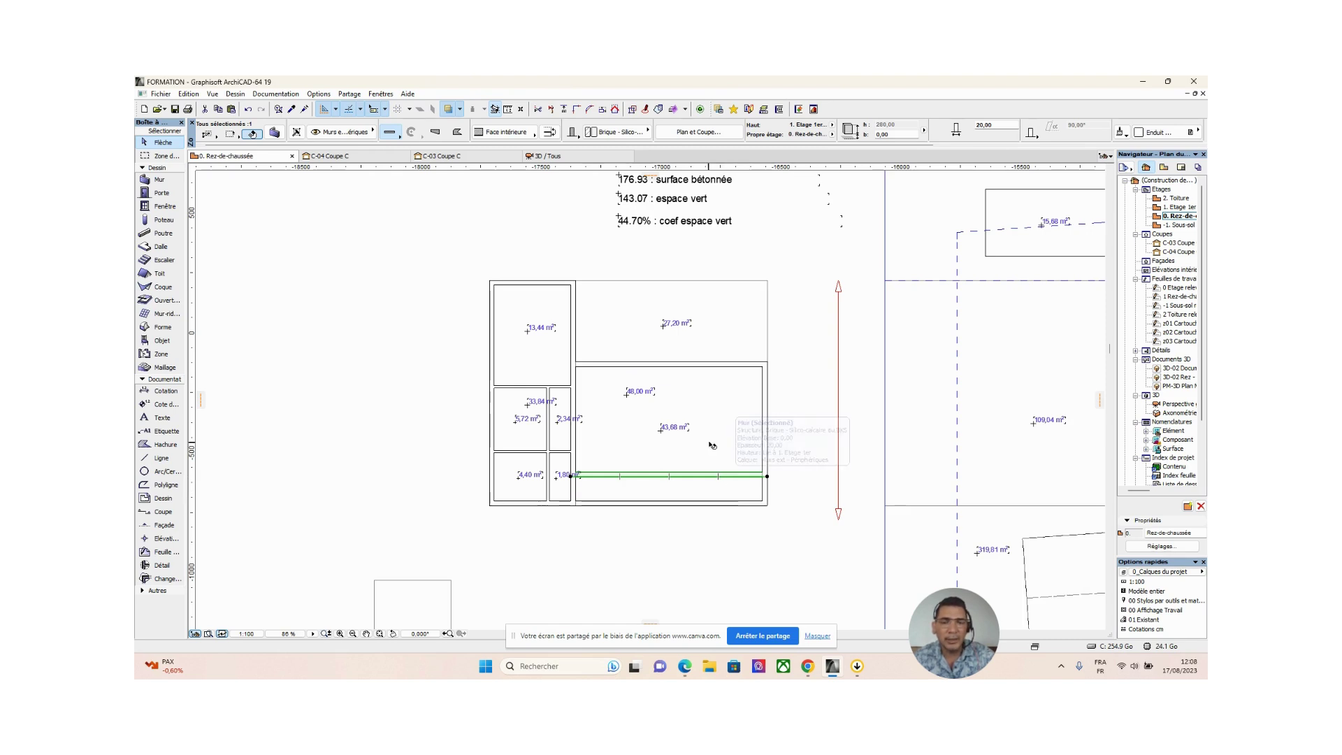
{"action": "left_click", "coordinate": [792, 490]}
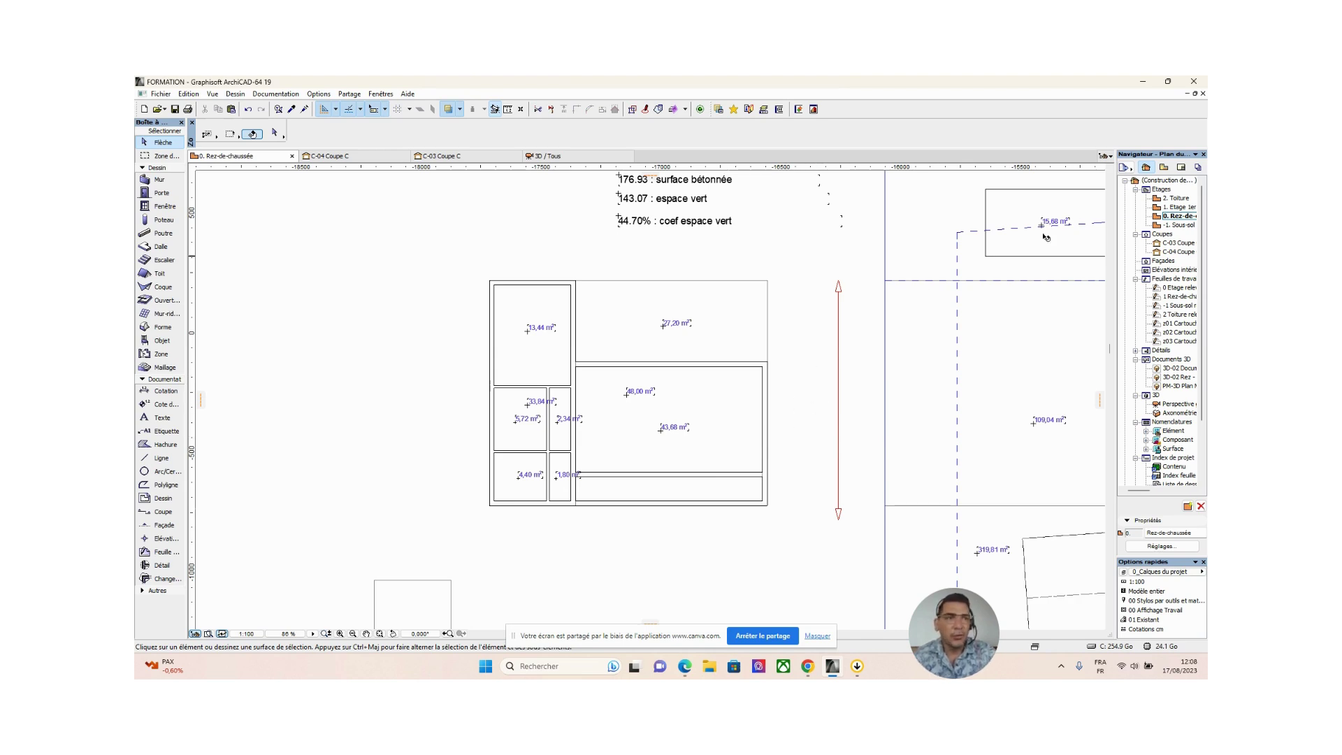
Step: Open the Etage 1er plan and set the default wall thickness to 10,00
{"action": "left_click", "coordinate": [1183, 208]}
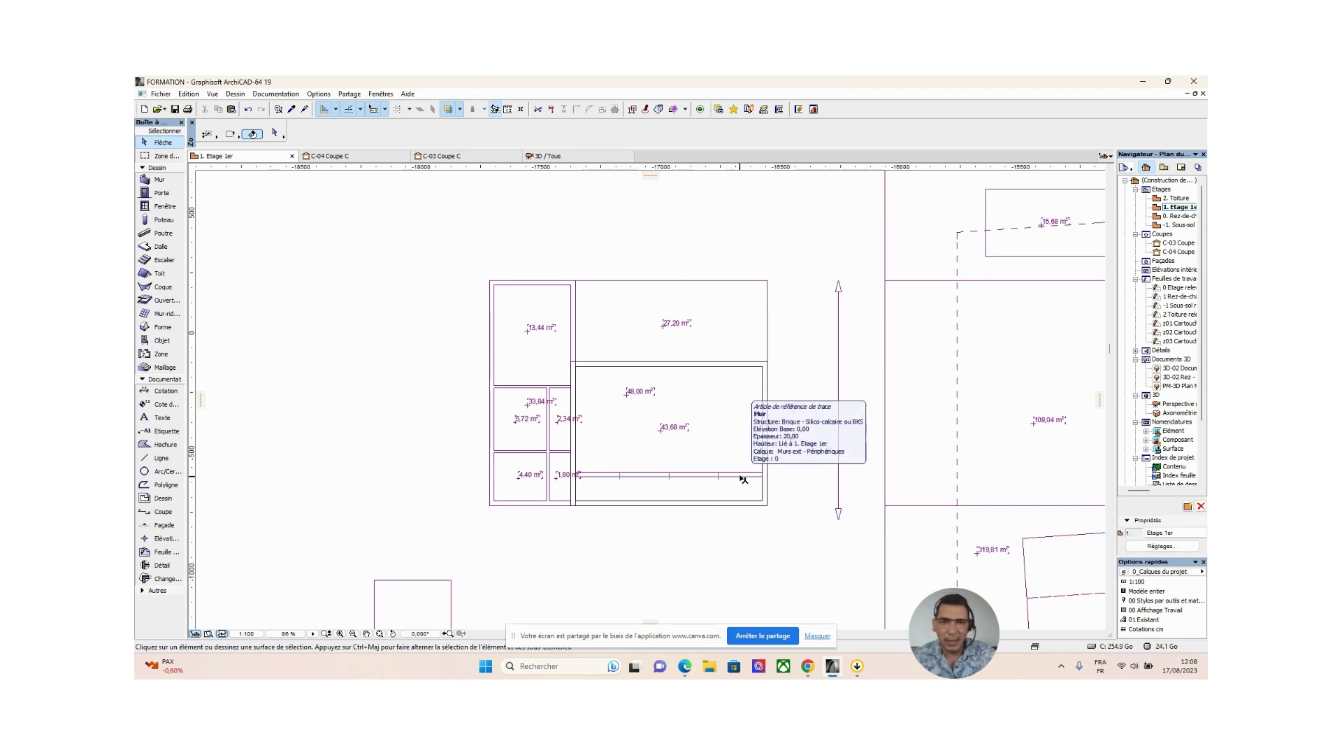
{"action": "double_click", "coordinate": [159, 180]}
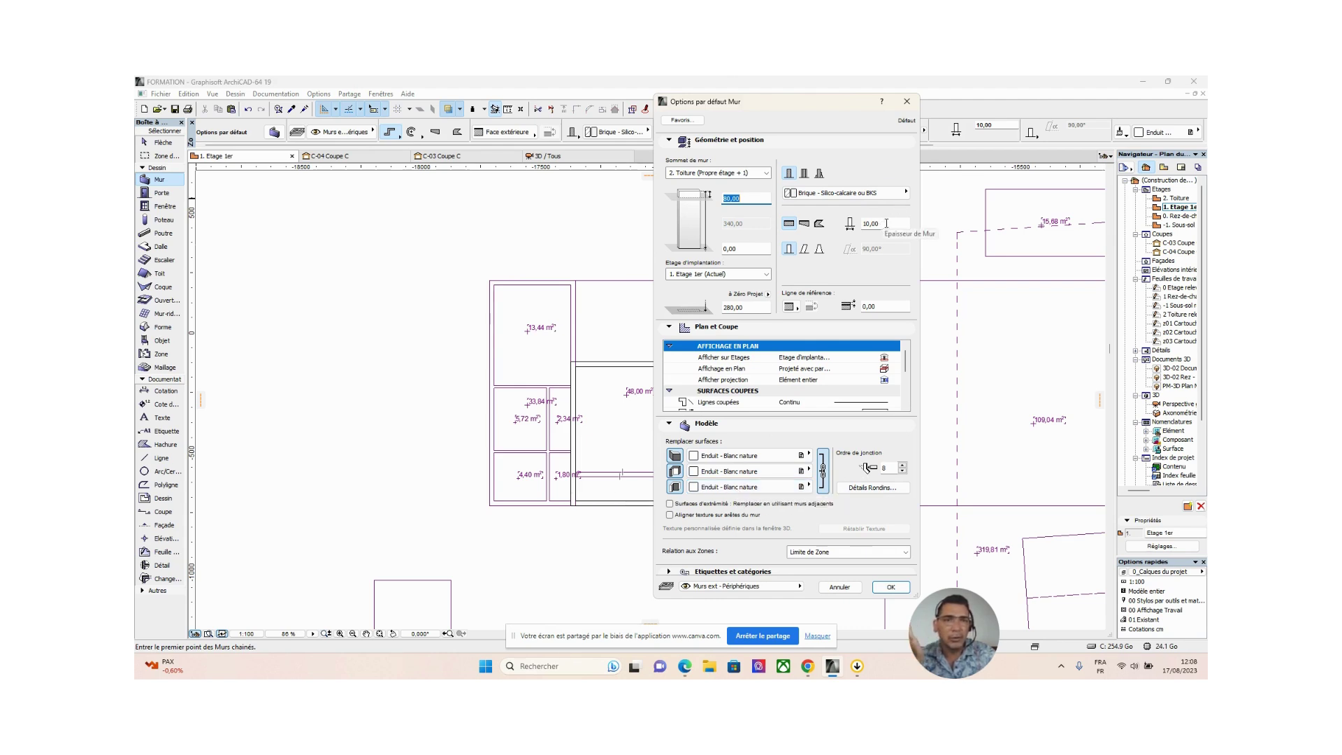
{"action": "left_click", "coordinate": [890, 587]}
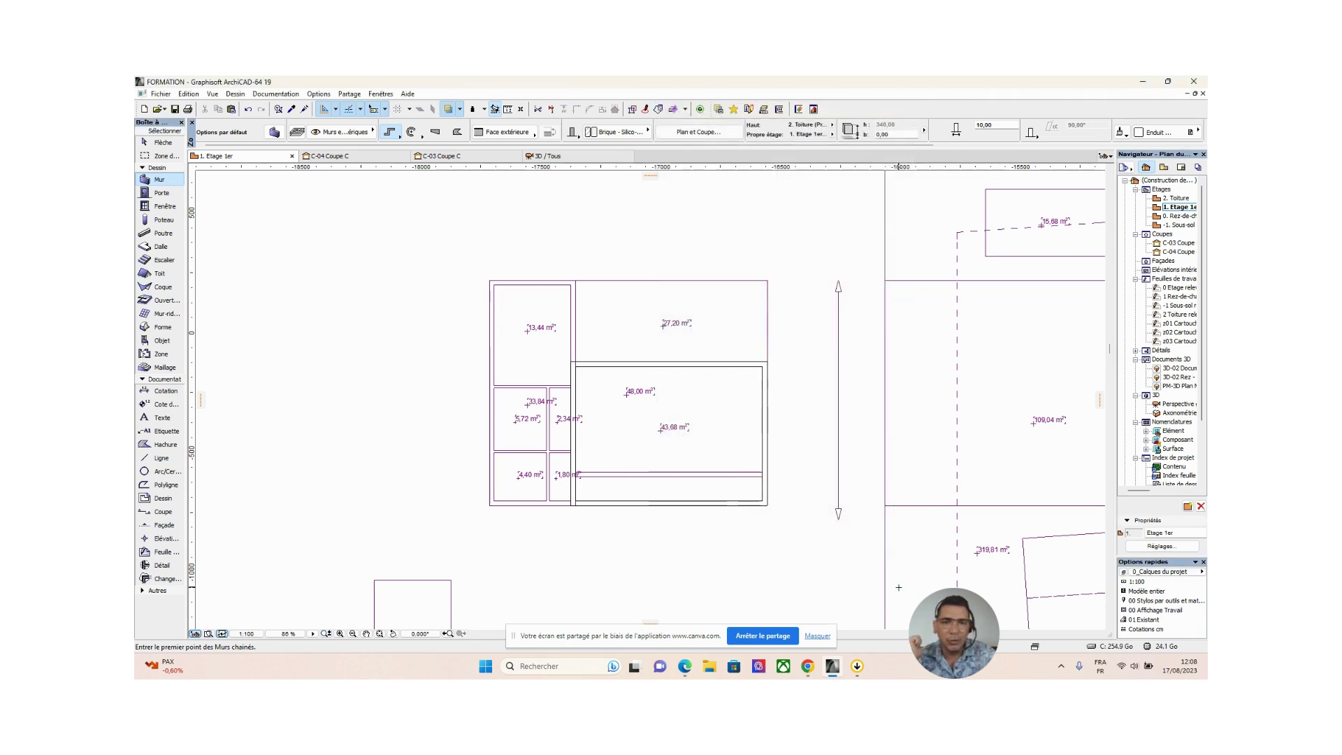
Step: Draw a 780,00 long horizontal partition over the traced one, from the east perimeter wall's inner face to the west wall's
{"action": "scroll", "coordinate": [759, 474], "scroll_direction": "up", "scroll_amount": 2}
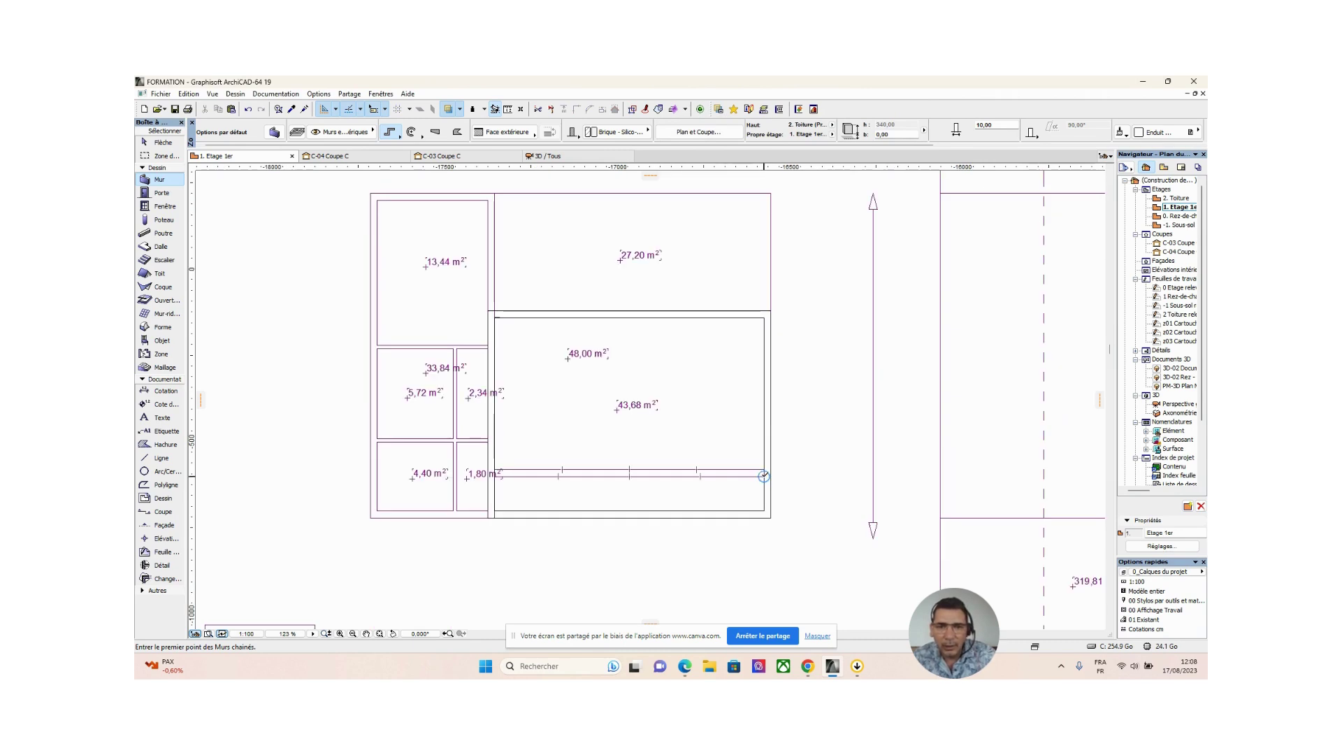
{"action": "left_click", "coordinate": [764, 476]}
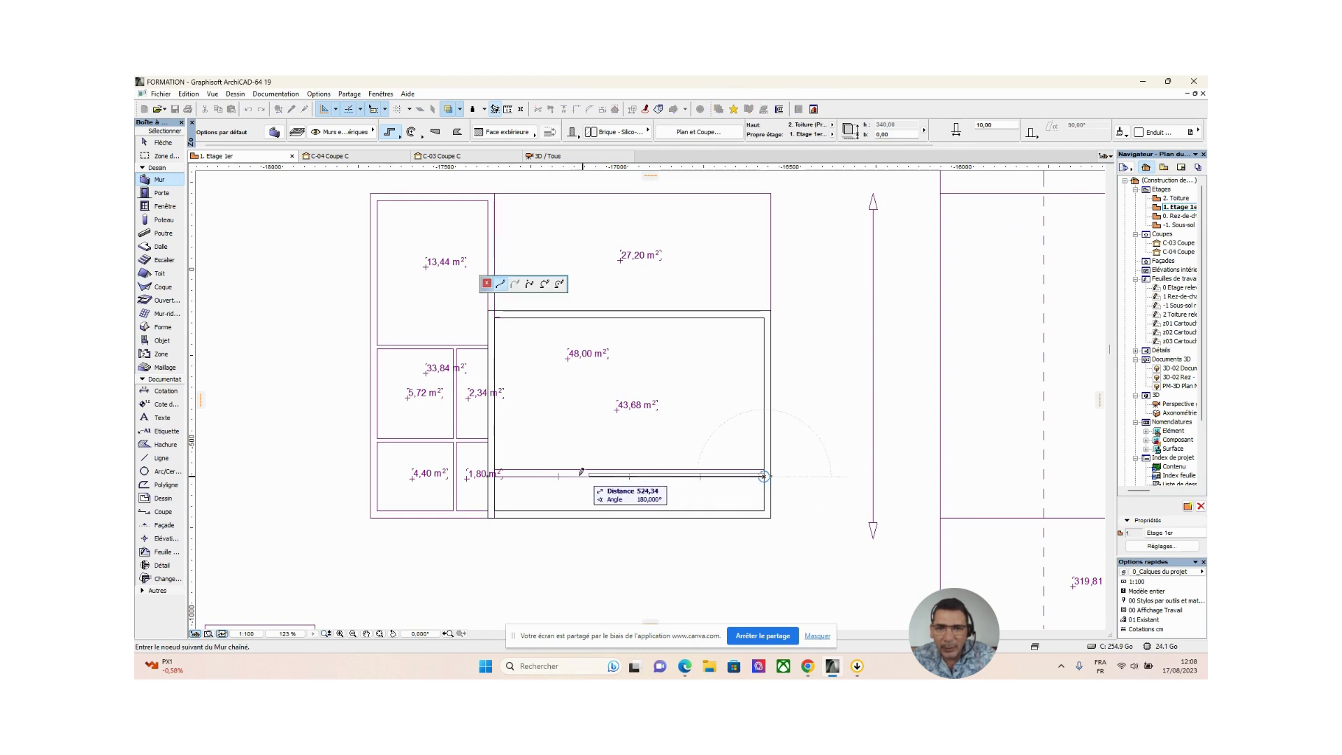
{"action": "left_click", "coordinate": [495, 476]}
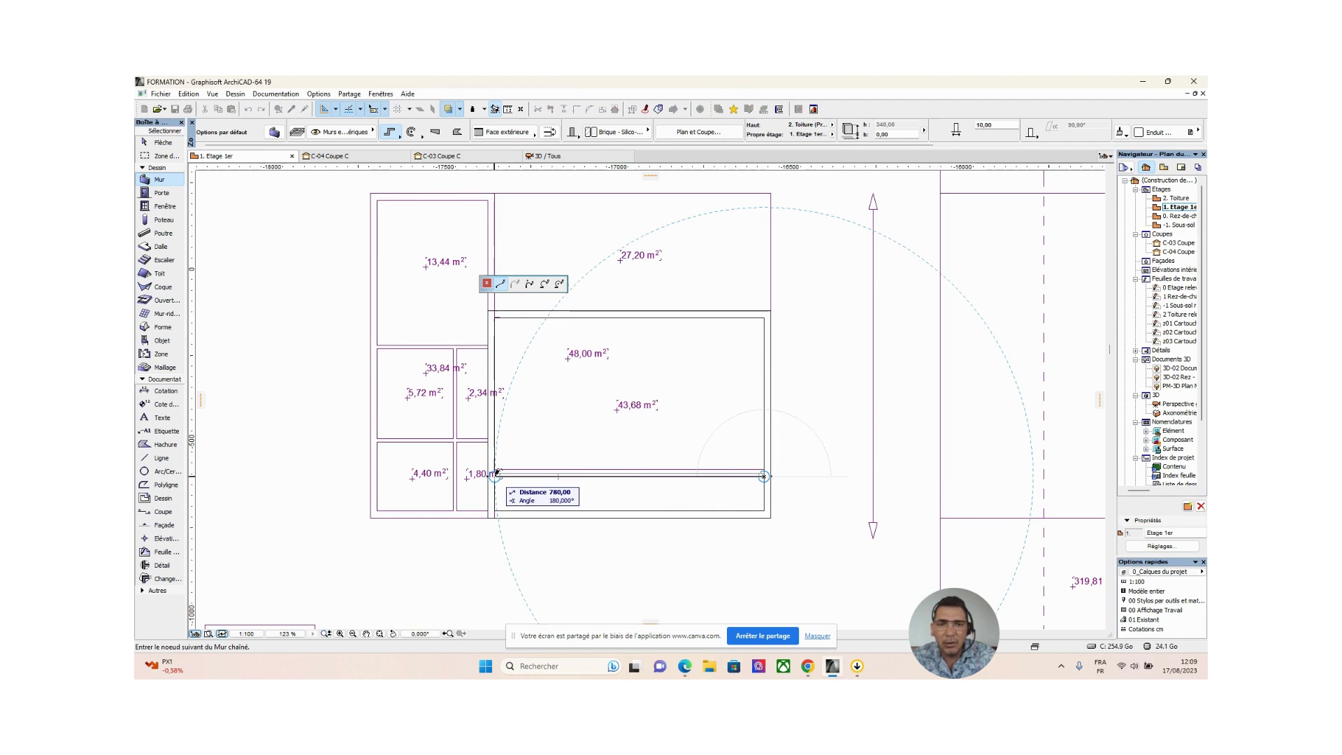
{"action": "left_click", "coordinate": [494, 475]}
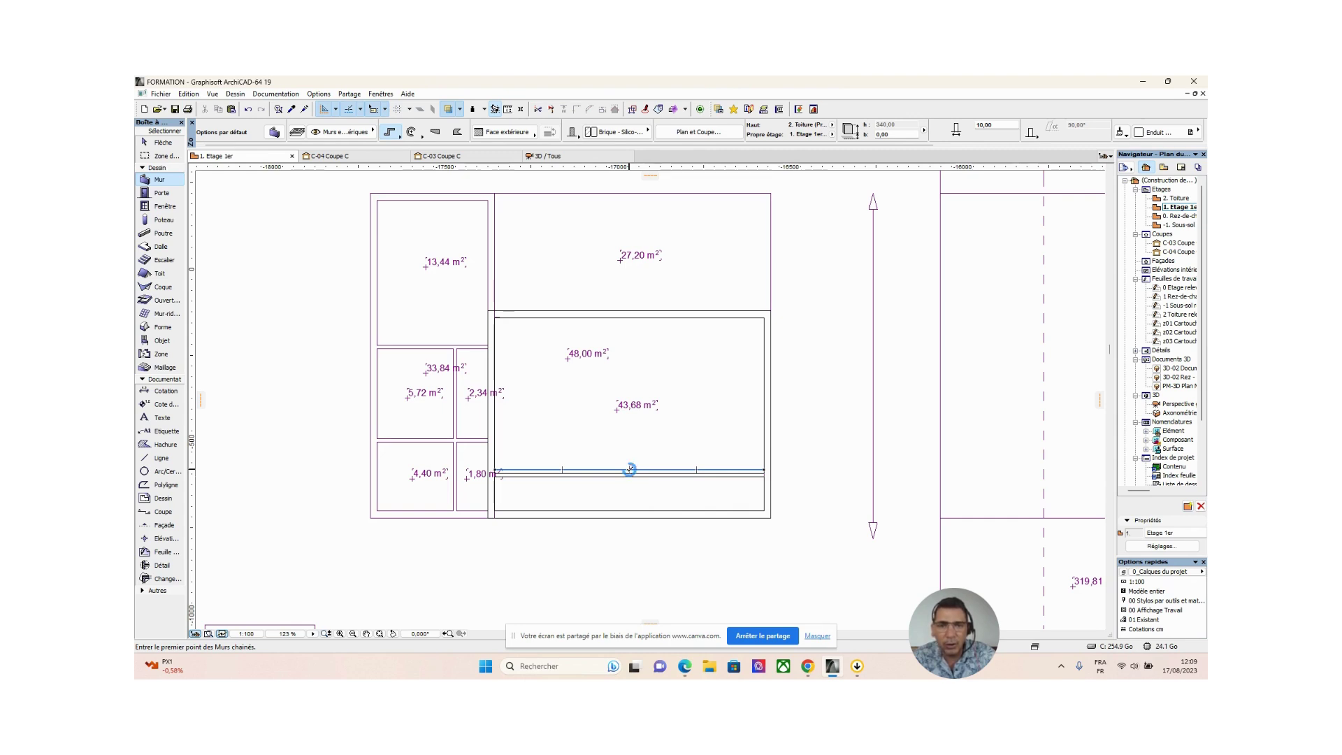
Step: Draw a 450,00 long vertical partition with its reference line at Centre, from the horizontal partition's midpoint to the north wall's inner face
{"action": "scroll", "coordinate": [676, 339], "scroll_direction": "down", "scroll_amount": 10}
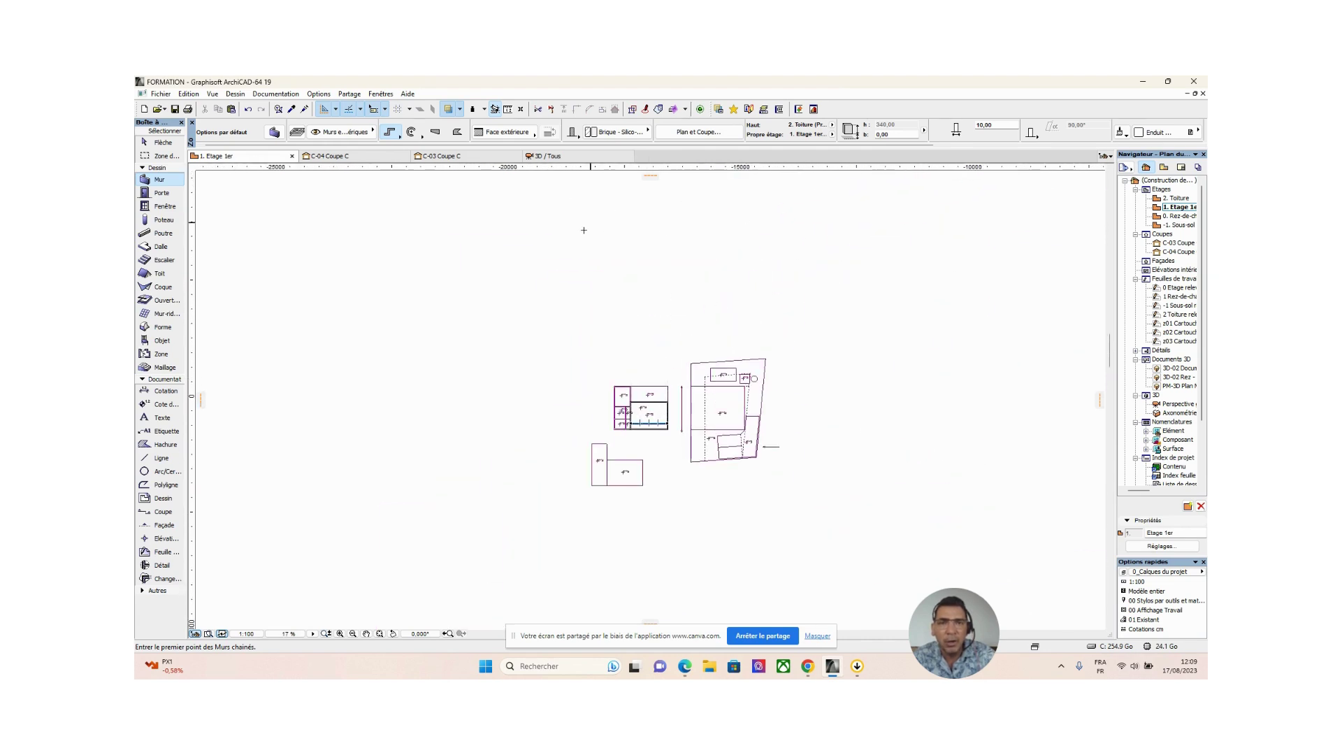
{"action": "scroll", "coordinate": [643, 390], "scroll_direction": "up", "scroll_amount": 5}
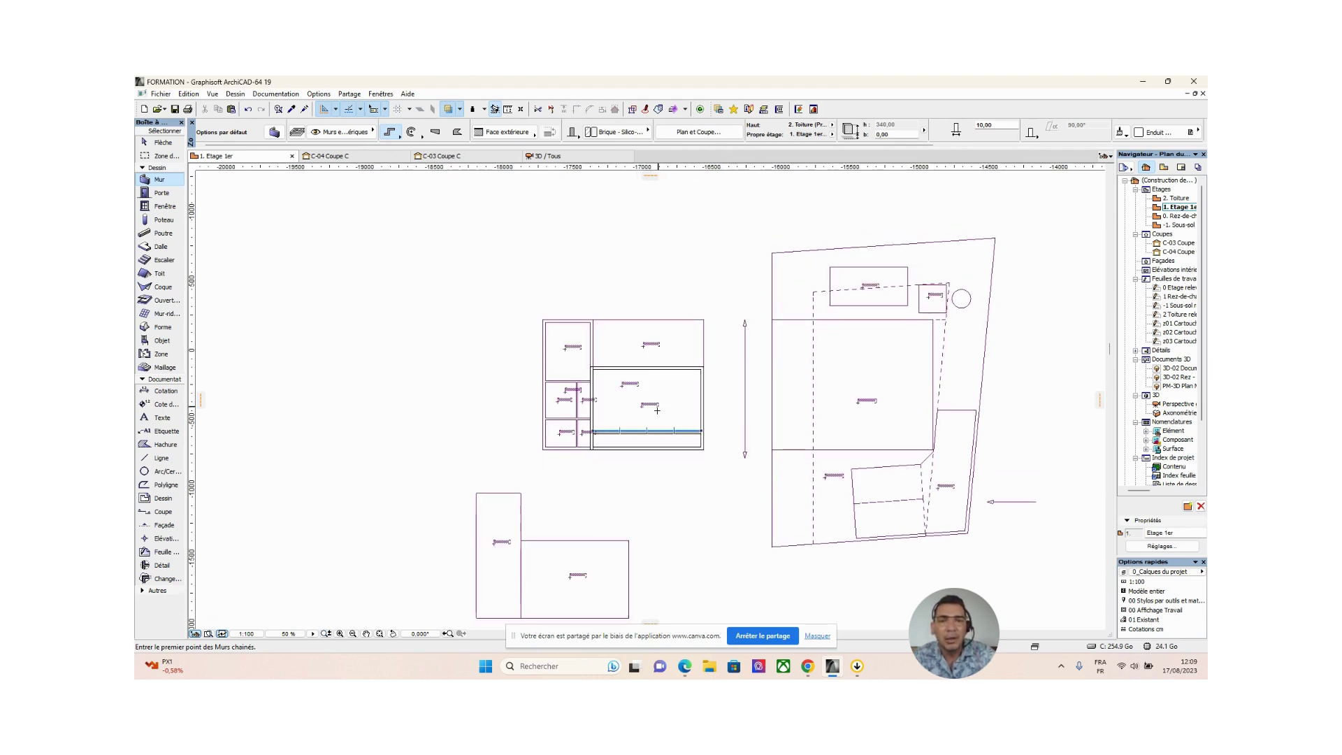
{"action": "scroll", "coordinate": [696, 391], "scroll_direction": "up", "scroll_amount": 4}
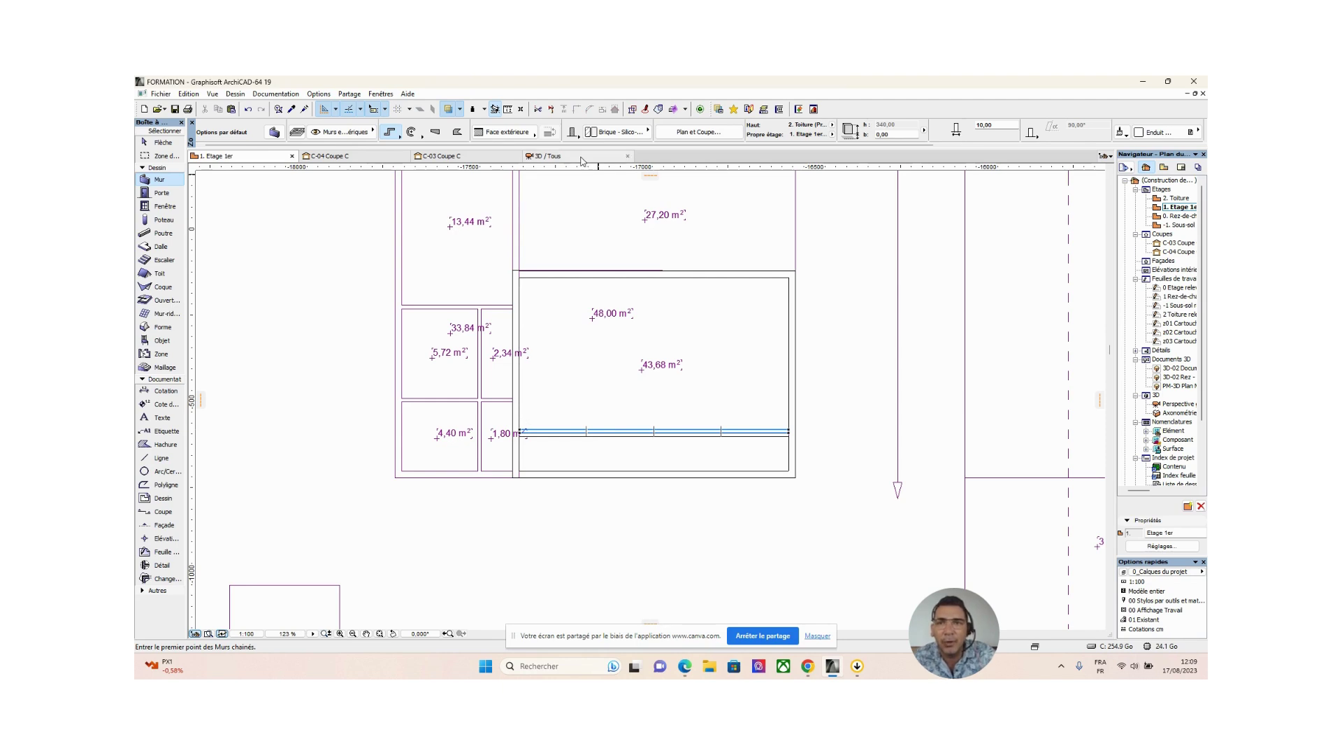
{"action": "left_click", "coordinate": [509, 134]}
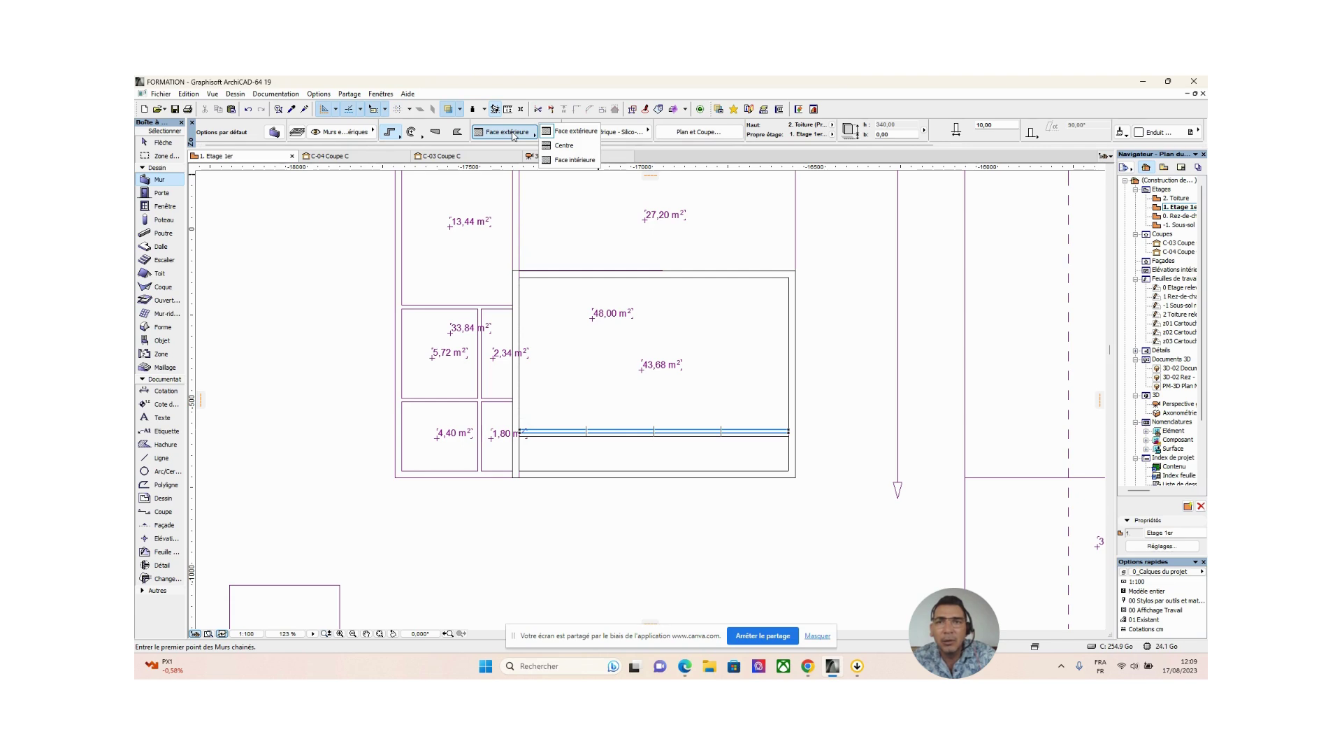
{"action": "left_click", "coordinate": [562, 145]}
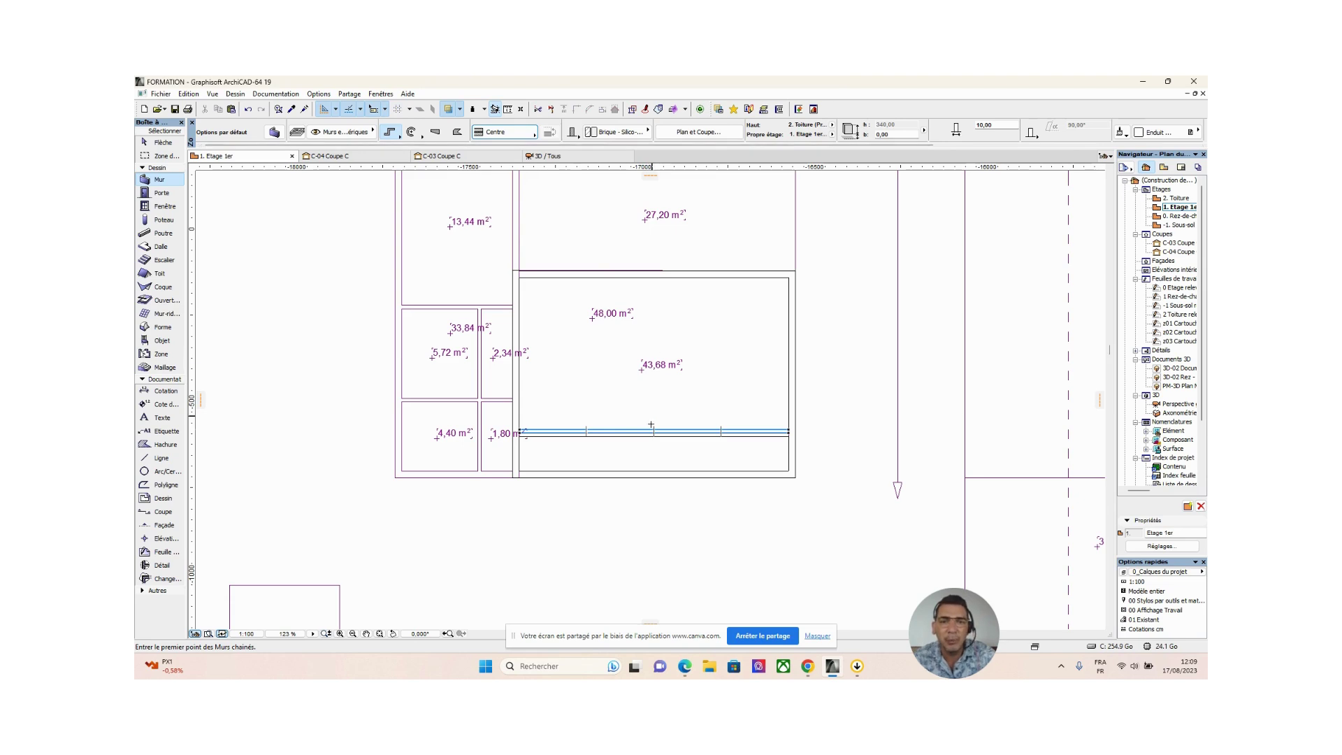
{"action": "scroll", "coordinate": [655, 432], "scroll_direction": "up", "scroll_amount": 5}
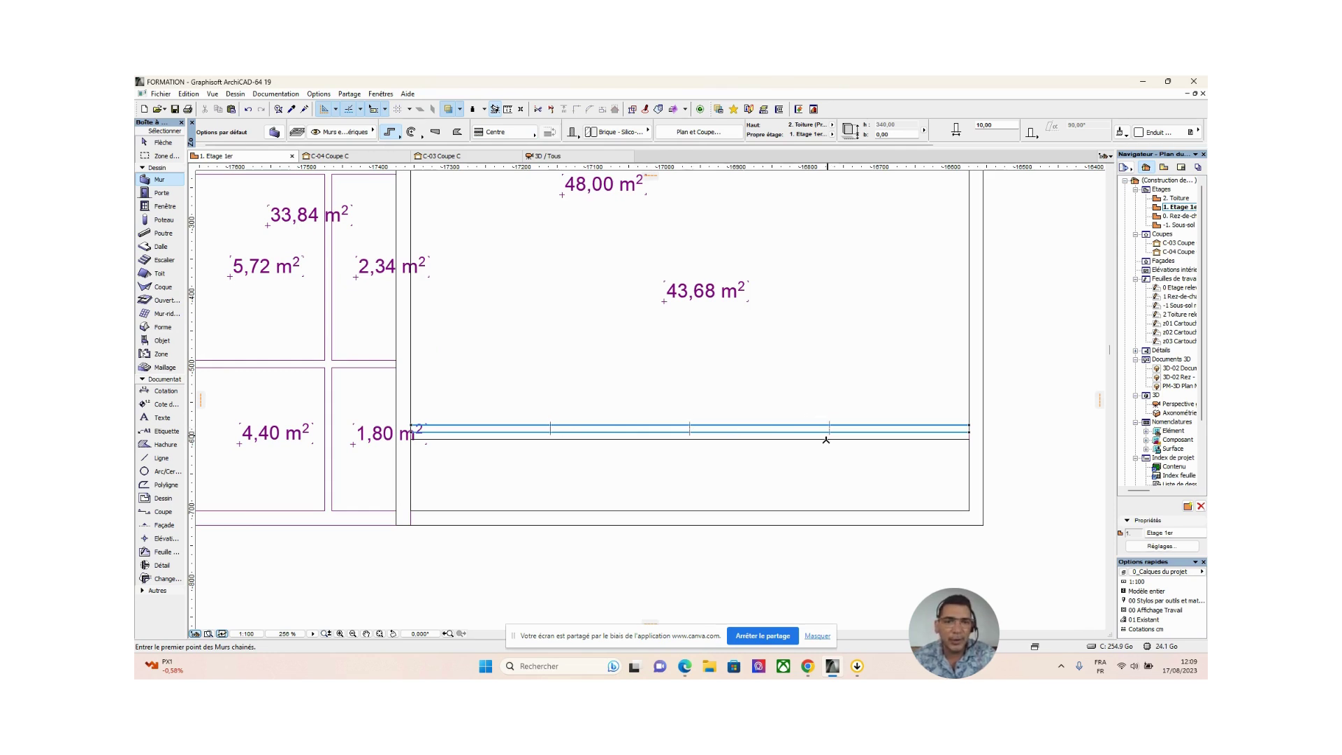
{"action": "scroll", "coordinate": [826, 439], "scroll_direction": "down", "scroll_amount": 4}
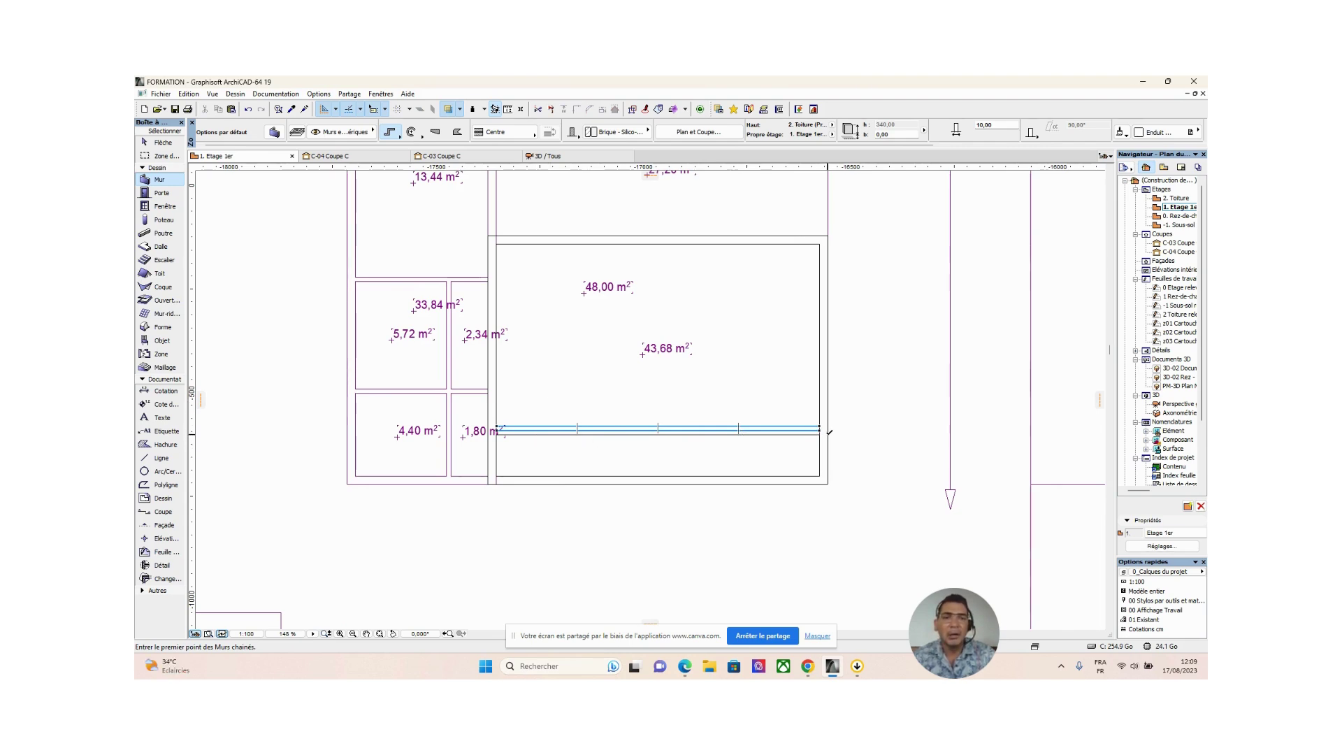
{"action": "left_click", "coordinate": [658, 429]}
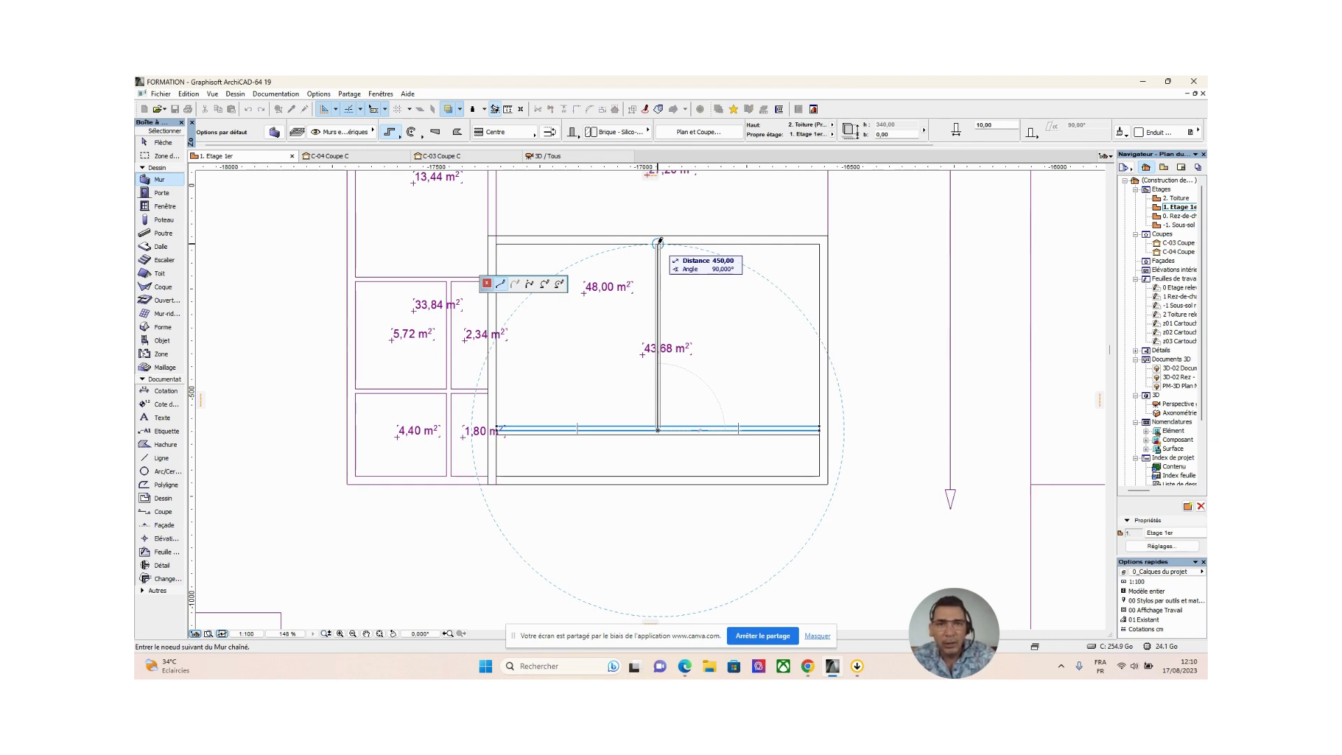
{"action": "left_click", "coordinate": [658, 243]}
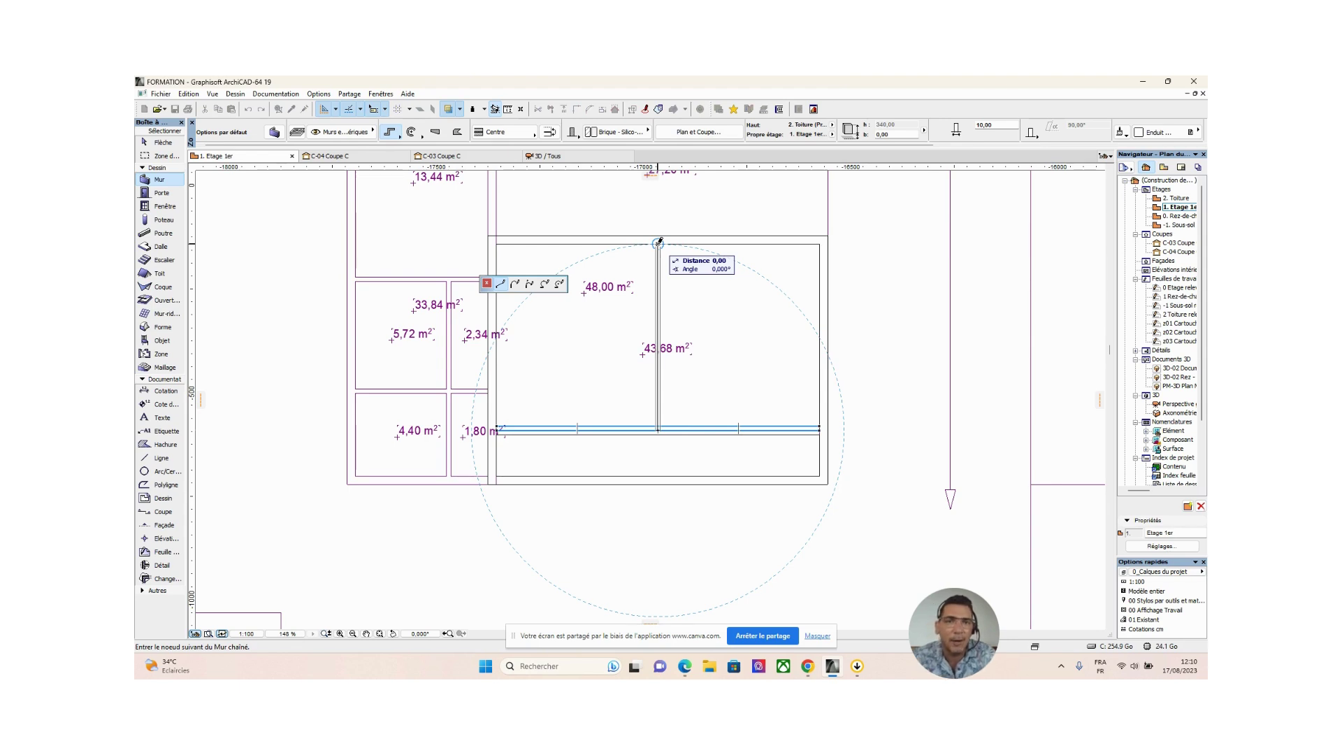
{"action": "left_click", "coordinate": [659, 243]}
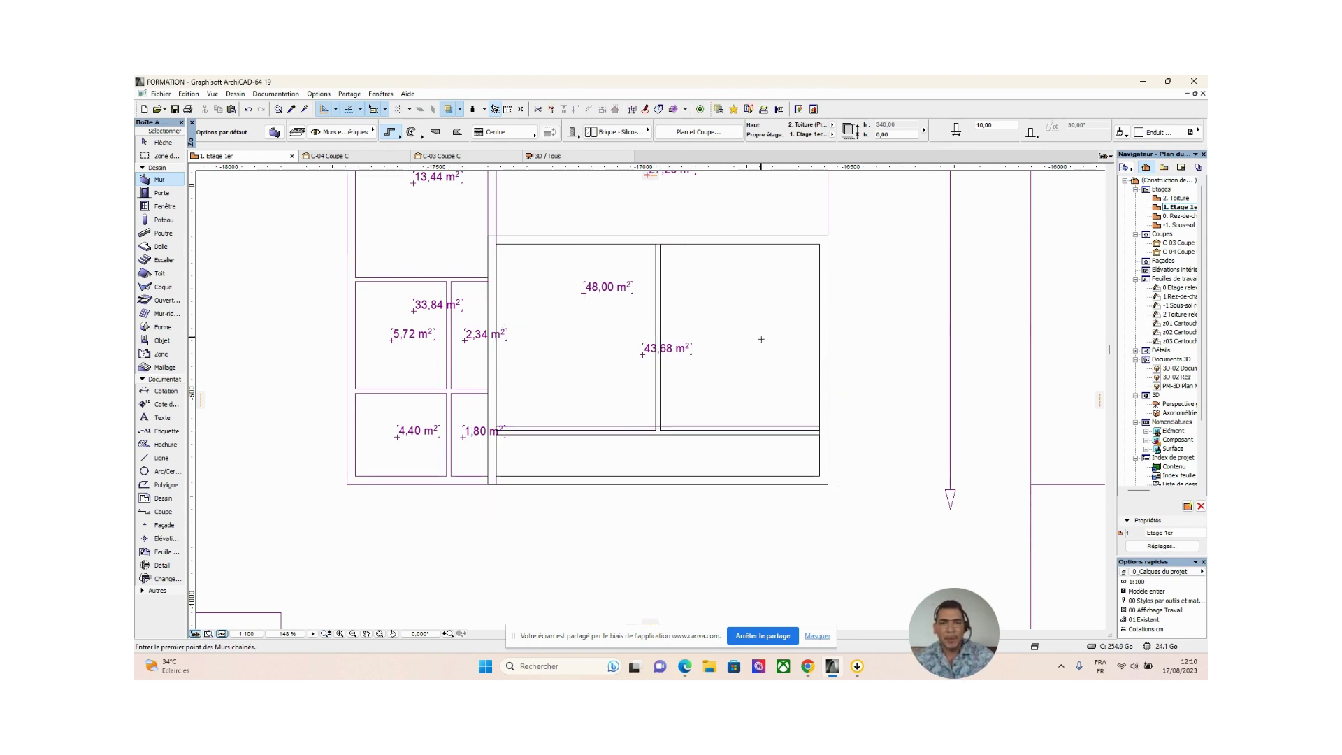
Step: Set the Etage 1er storey as the trace reference in place of the ground floor
{"action": "scroll", "coordinate": [761, 338], "scroll_direction": "down", "scroll_amount": 2}
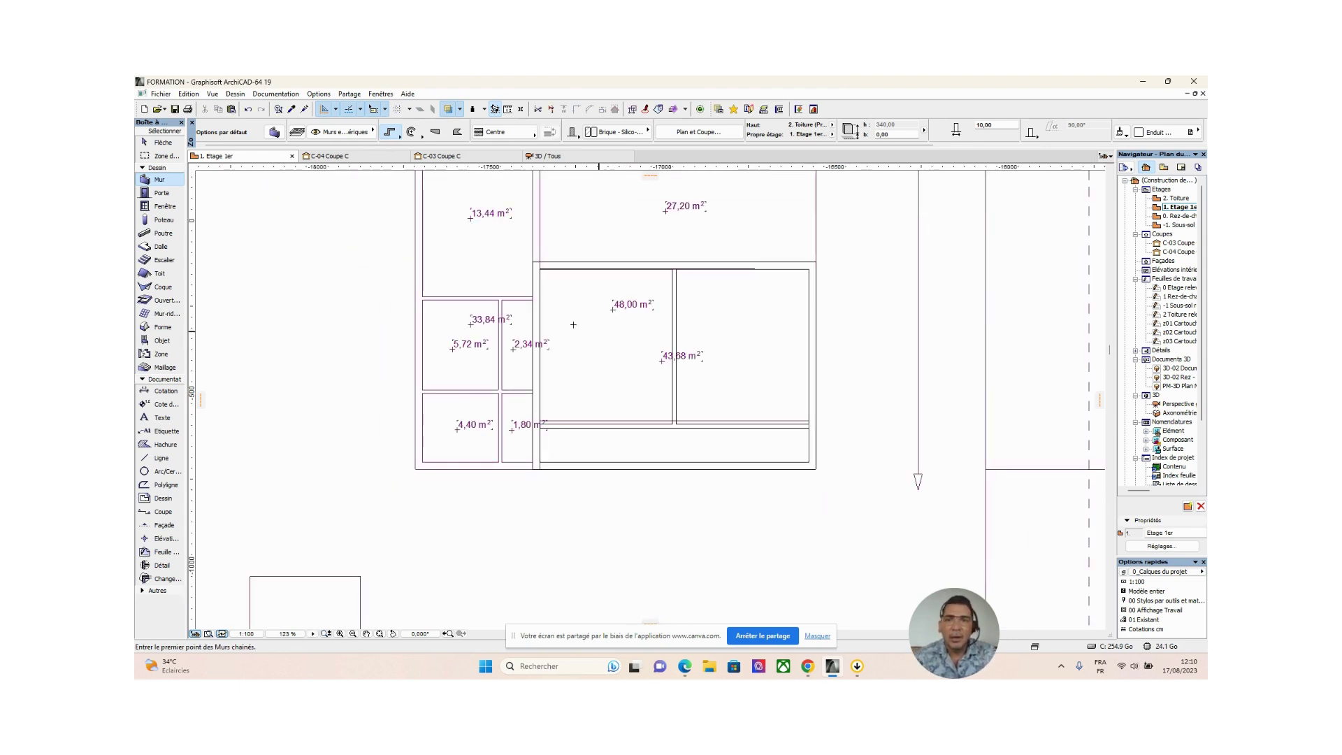
{"action": "middle_click_drag", "start_coordinate": [587, 420], "coordinate": [590, 468]}
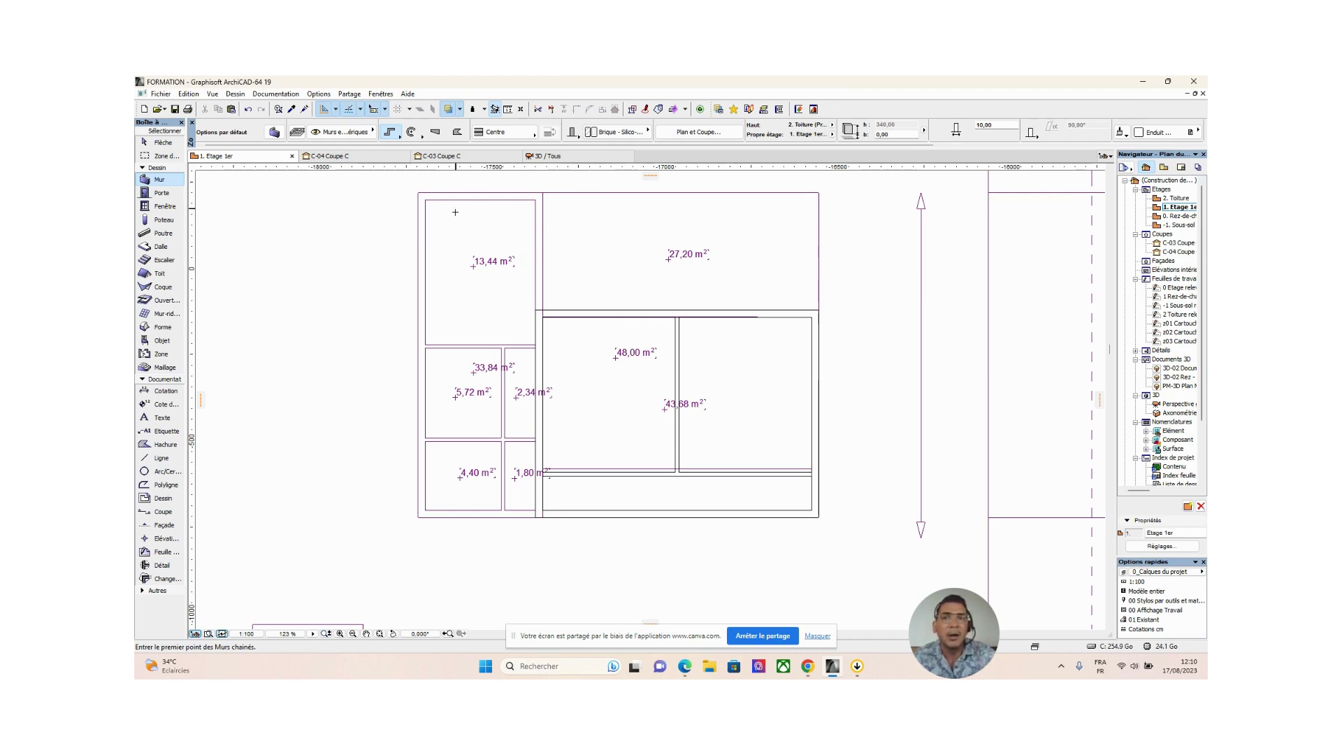
{"action": "right_click", "coordinate": [1179, 208]}
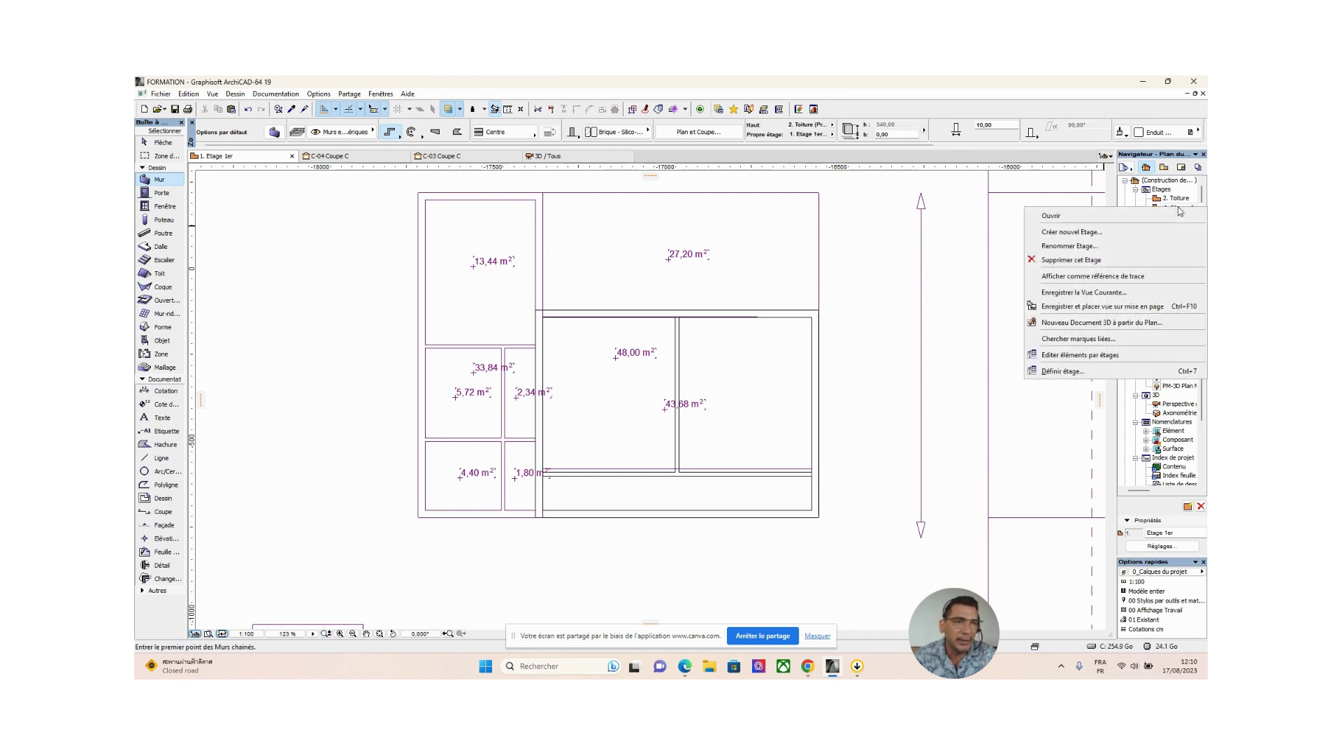
{"action": "left_click", "coordinate": [1095, 277]}
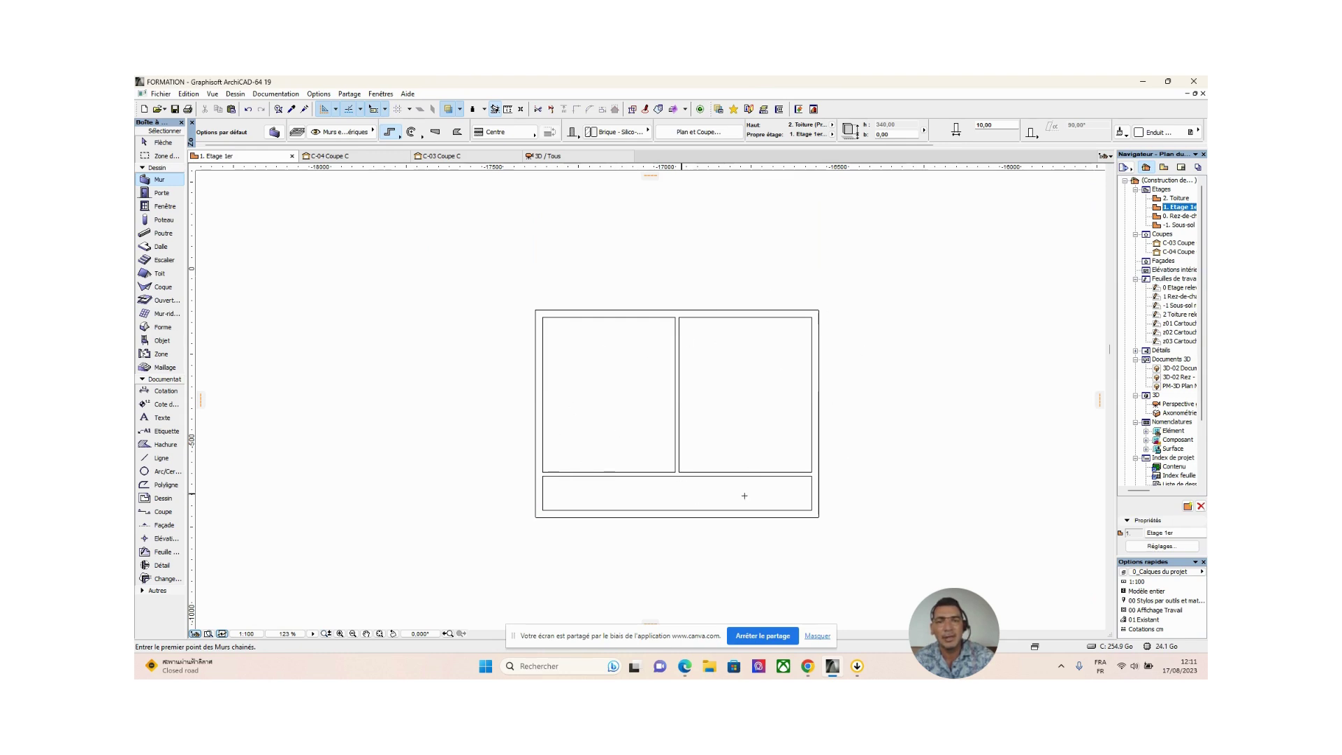
{"action": "middle_click_drag", "start_coordinate": [750, 433], "coordinate": [722, 341]}
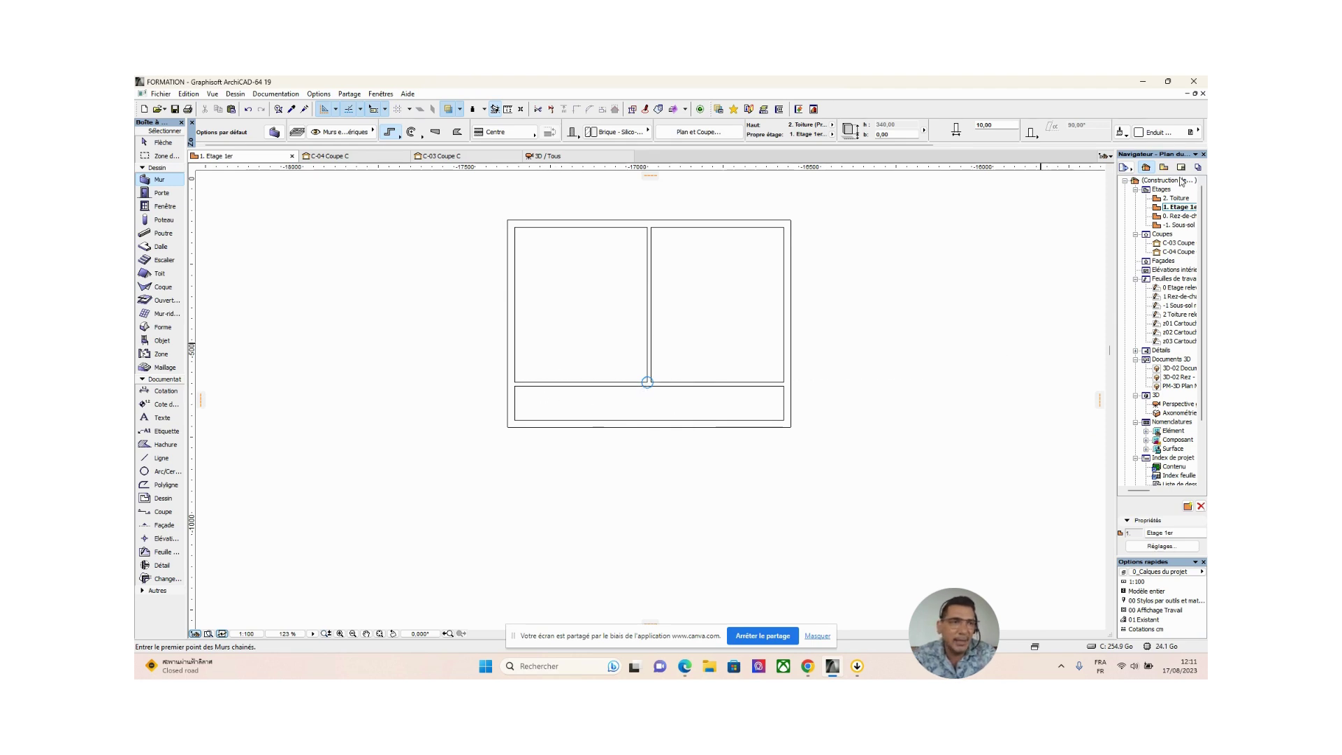
Step: Open the Rez-de-chaussée plan and set that storey as the trace reference
{"action": "left_click", "coordinate": [1178, 217]}
{"action": "double_click", "coordinate": [1178, 217]}
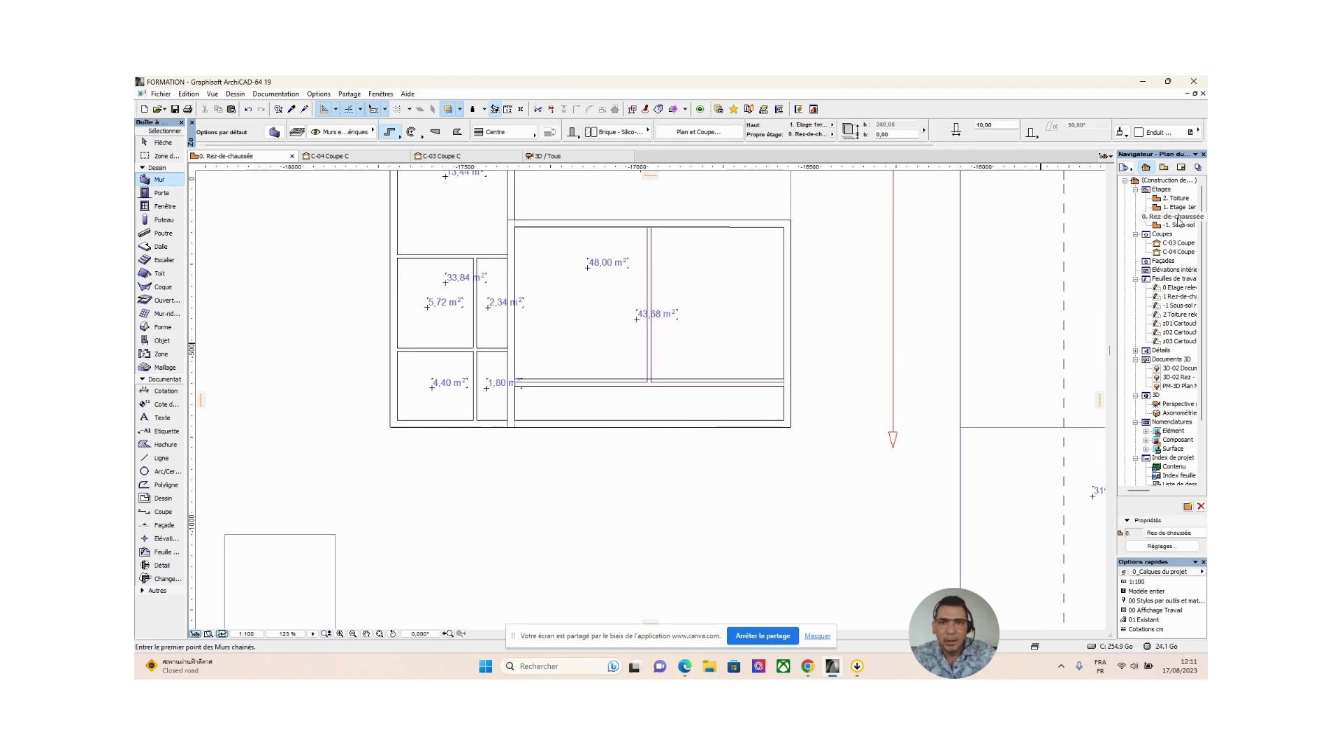
{"action": "right_click", "coordinate": [1179, 216]}
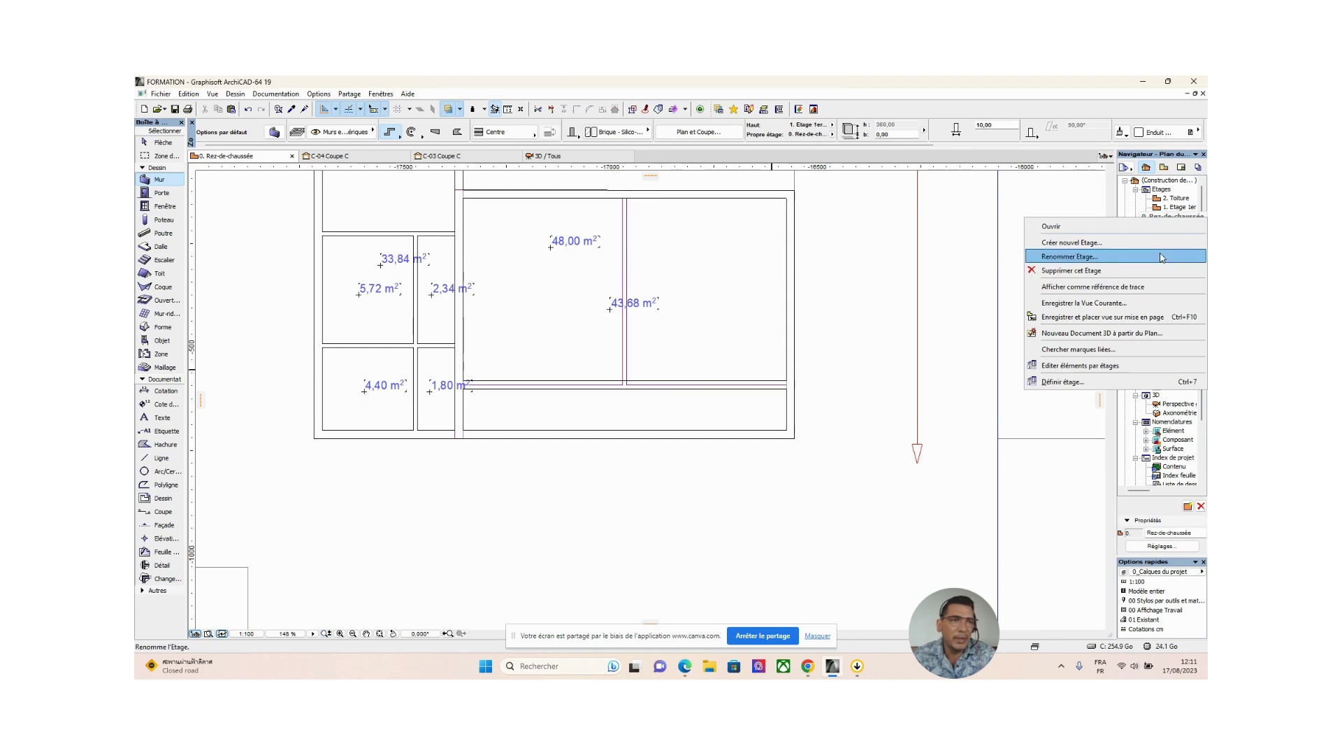
{"action": "left_click", "coordinate": [1102, 289]}
{"action": "scroll", "coordinate": [678, 335], "scroll_direction": "down", "scroll_amount": 3}
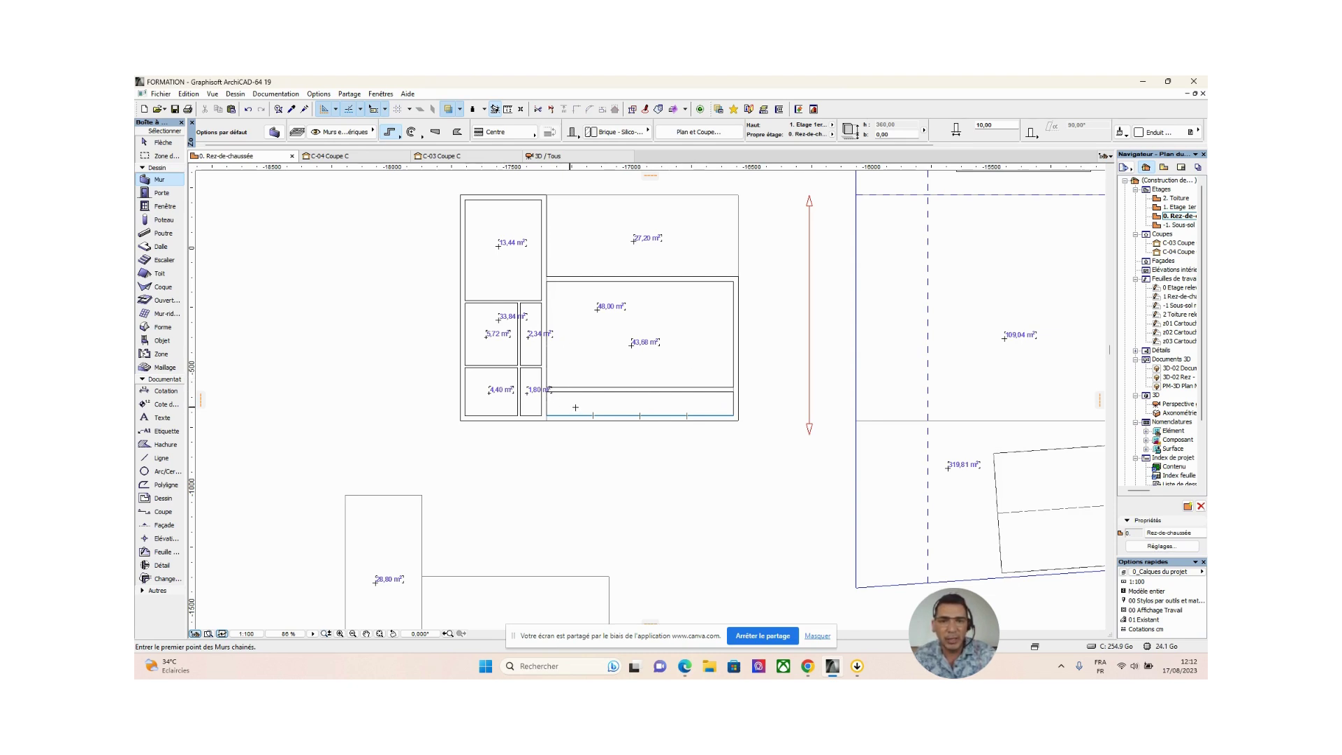
Step: Return to the Etage 1er plan and set that storey as the trace reference again
{"action": "double_click", "coordinate": [1180, 208]}
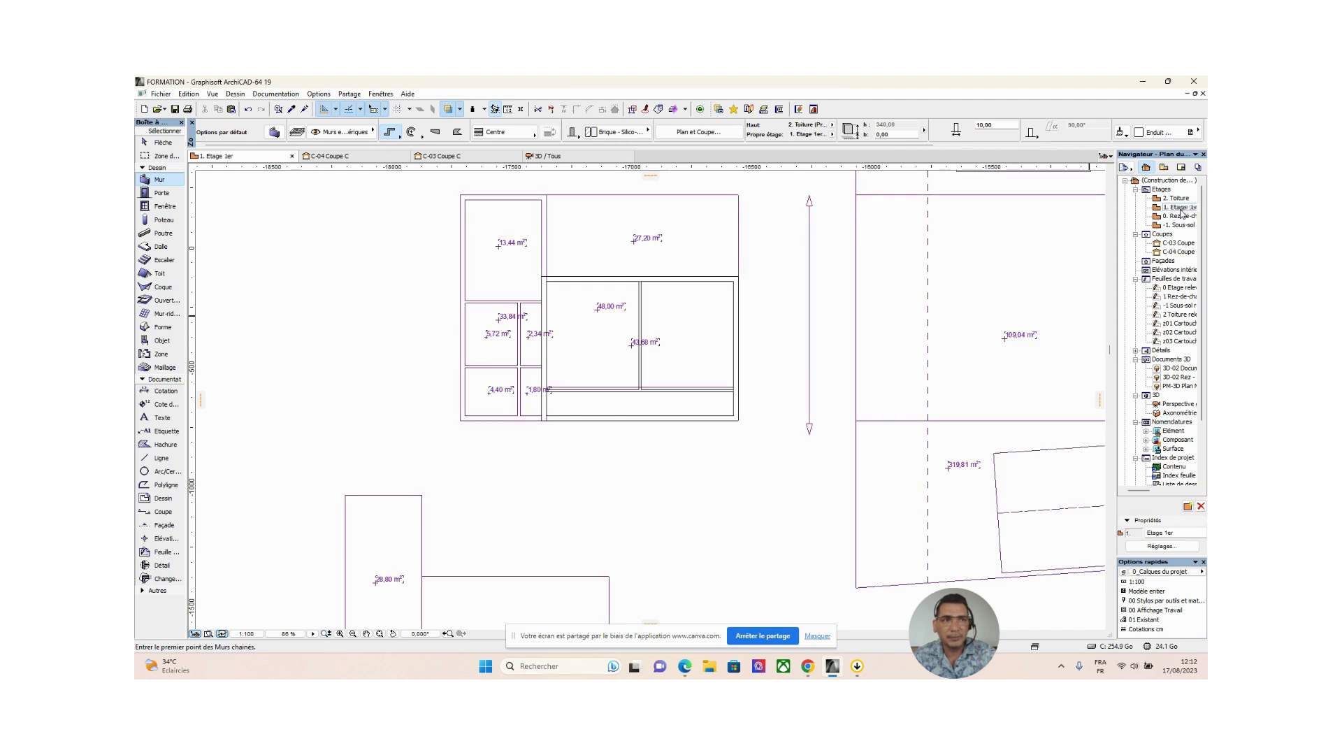
{"action": "right_click", "coordinate": [1181, 208]}
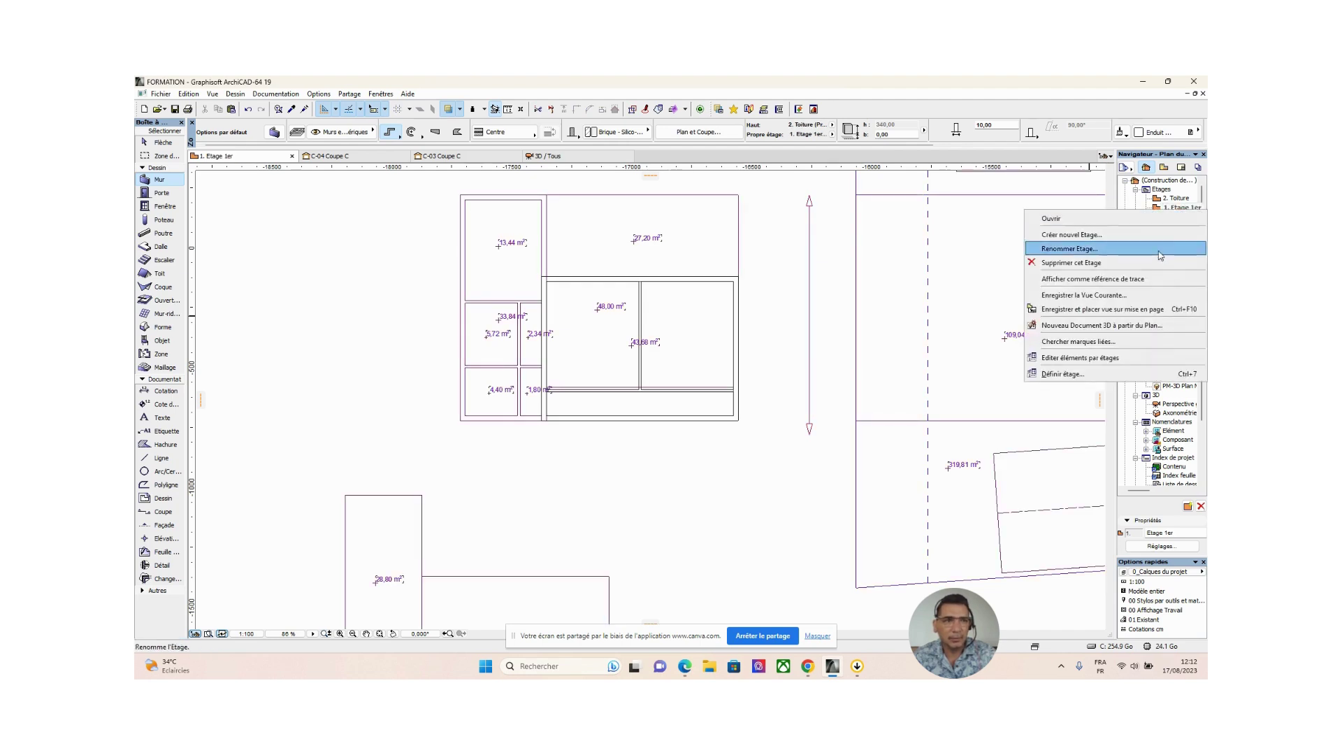
{"action": "left_click", "coordinate": [1132, 280]}
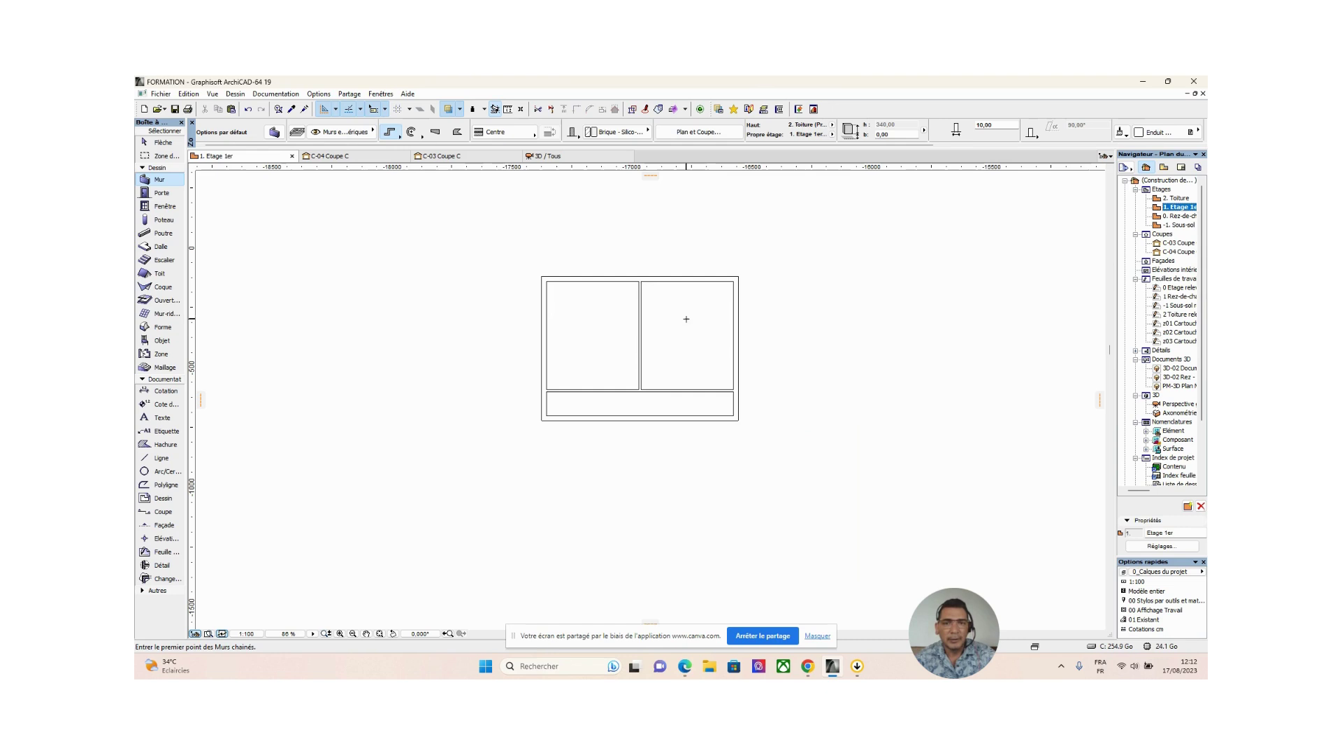
Step: Draw a partition with reference line Face intérieure along the horizontal partition's north face, from the west wall's inner face to the vertical partition
{"action": "scroll", "coordinate": [566, 379], "scroll_direction": "up", "scroll_amount": 3}
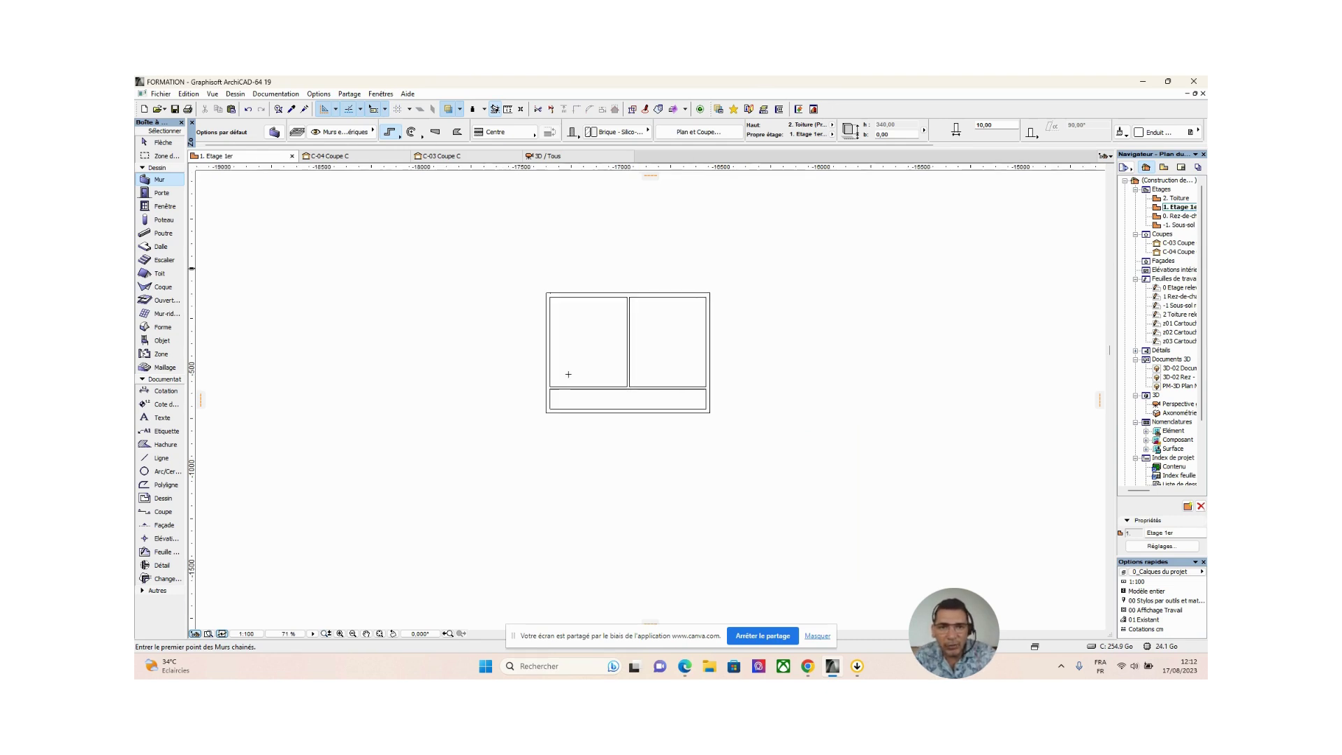
{"action": "scroll", "coordinate": [566, 379], "scroll_direction": "up", "scroll_amount": 3}
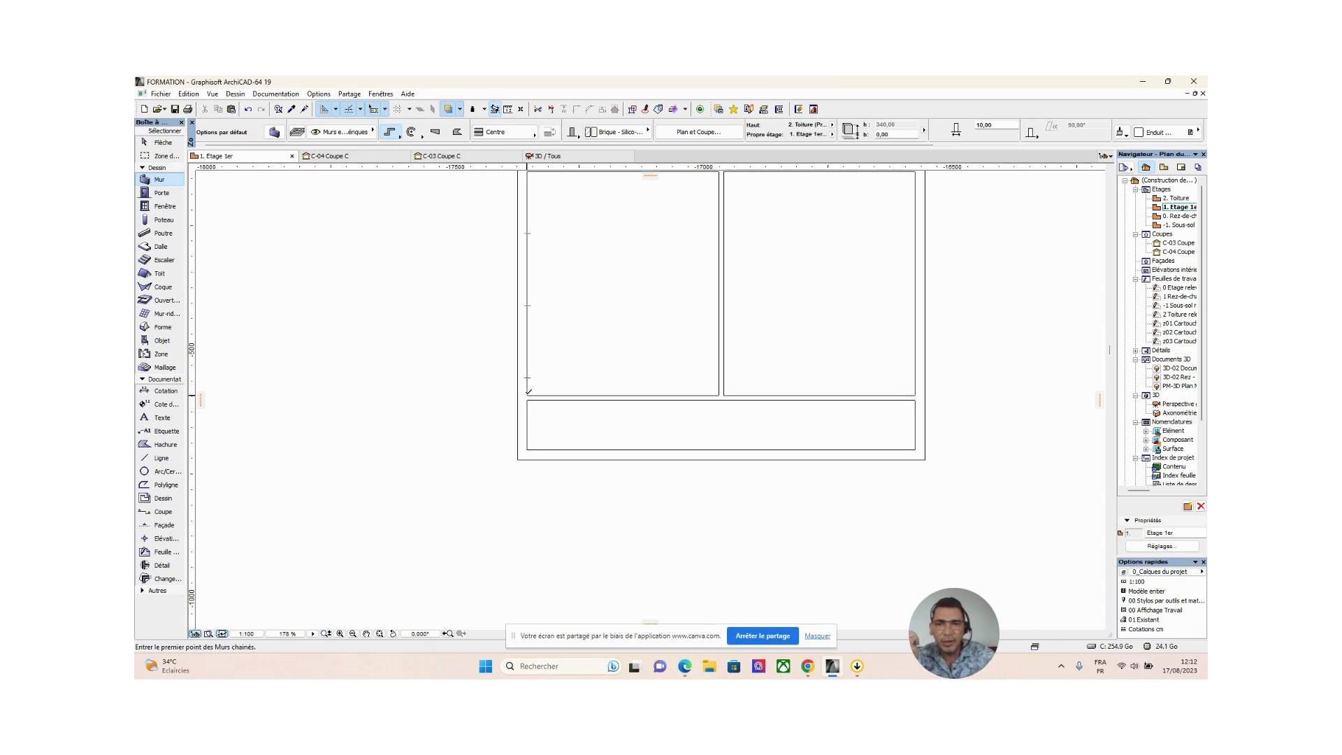
{"action": "left_click", "coordinate": [528, 393]}
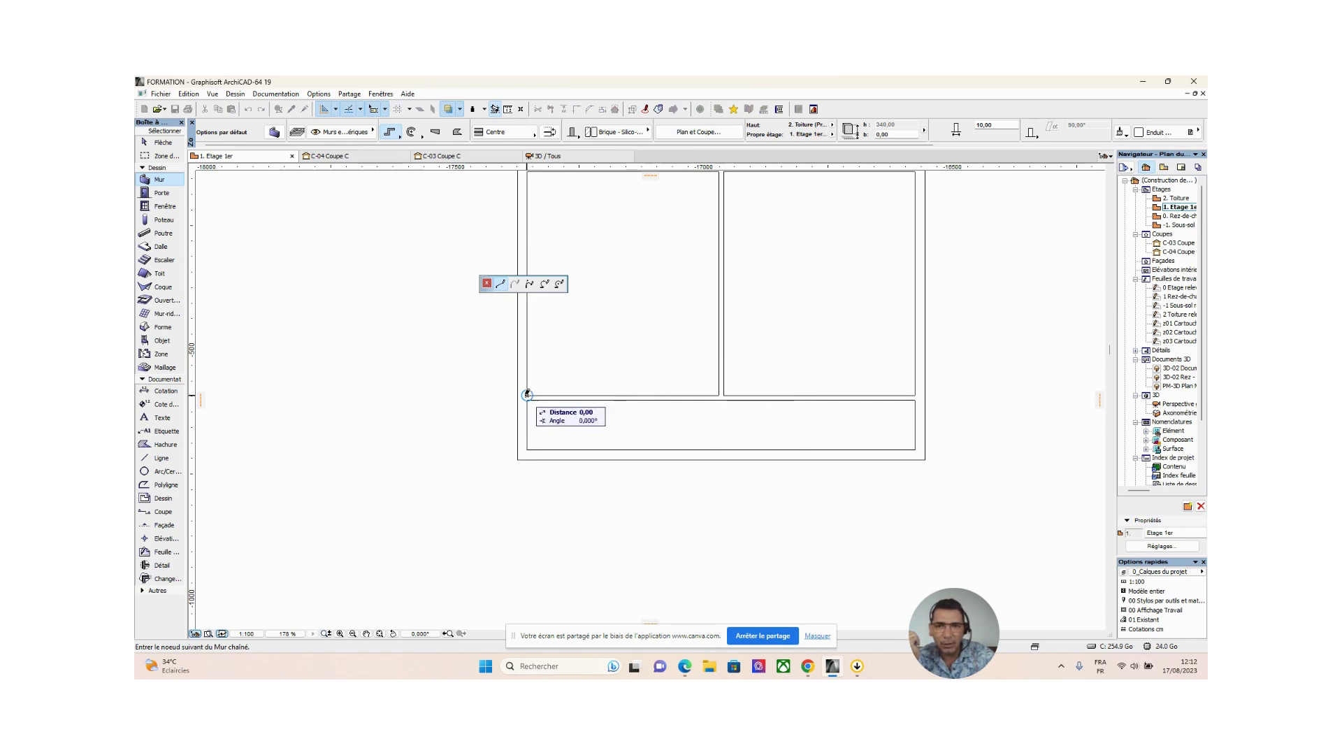
{"action": "key", "text": "Escape"}
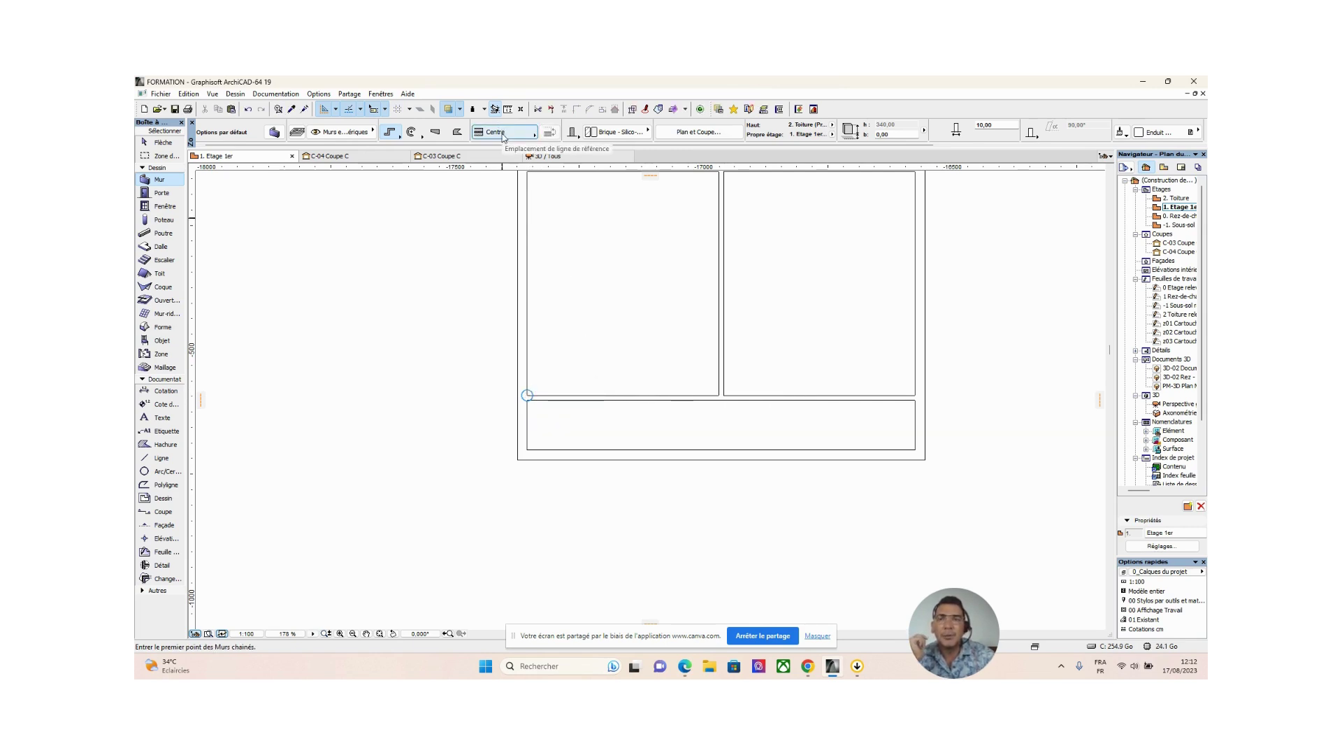
{"action": "left_click", "coordinate": [503, 137]}
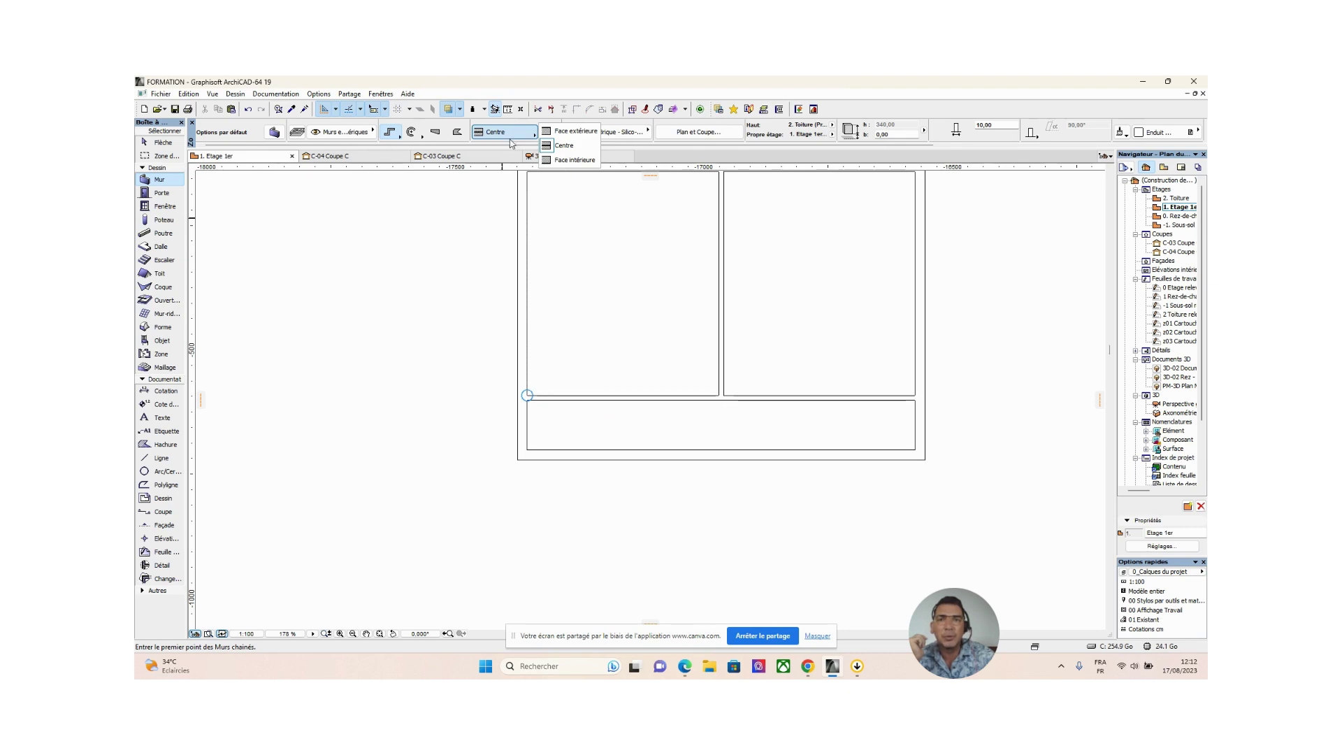
{"action": "left_click", "coordinate": [557, 160]}
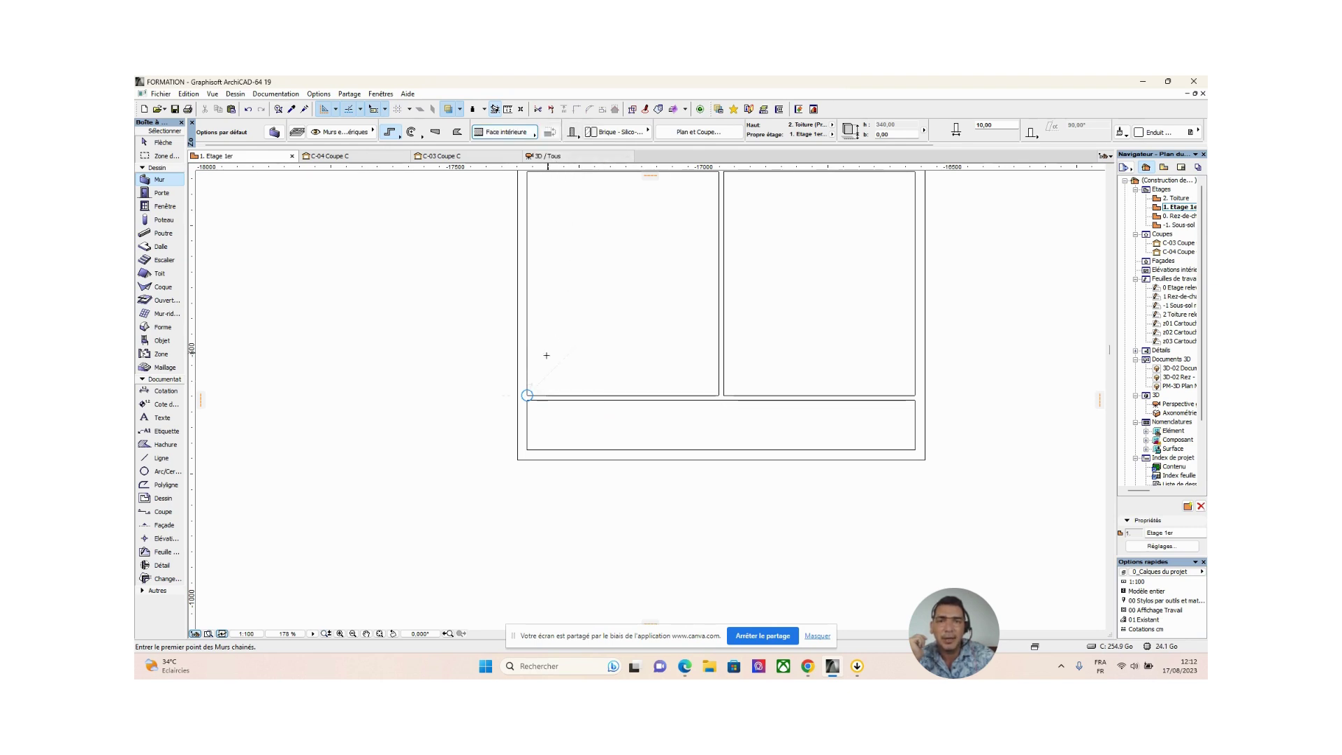
{"action": "left_click", "coordinate": [527, 395]}
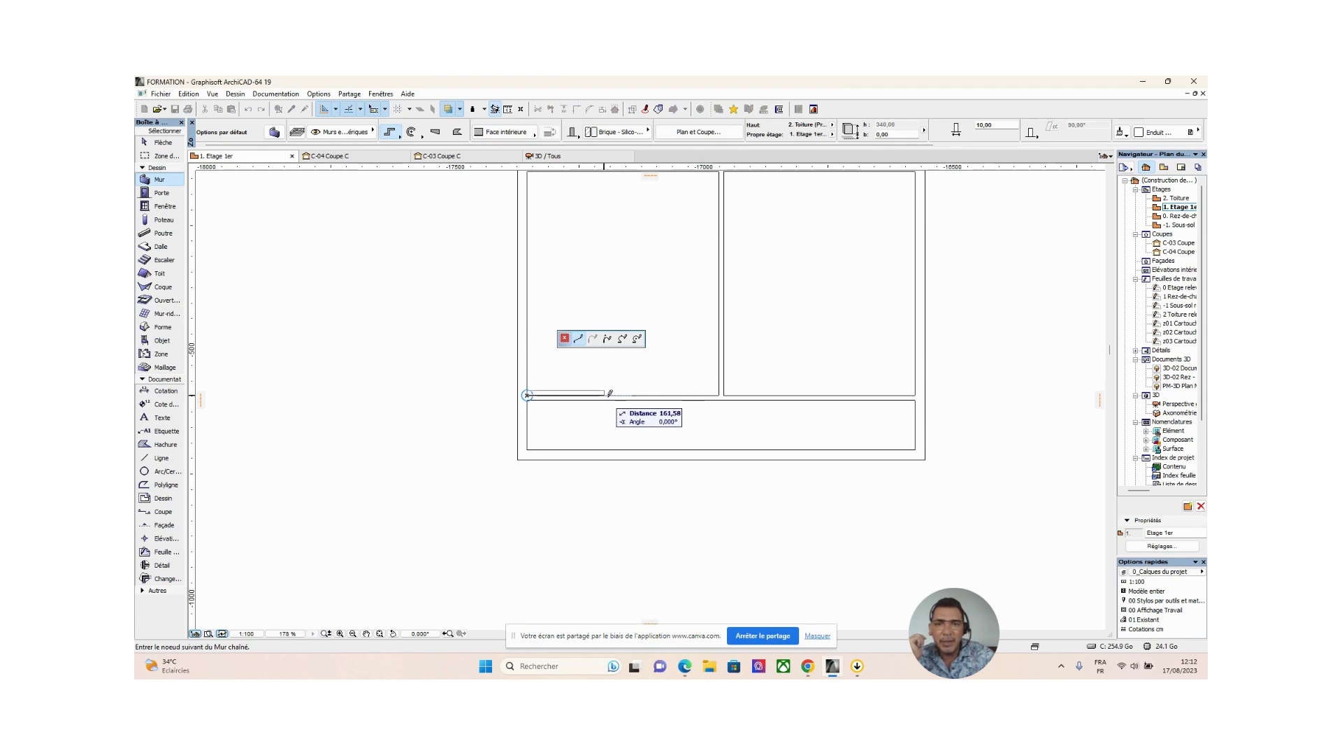
{"action": "left_click", "coordinate": [720, 393]}
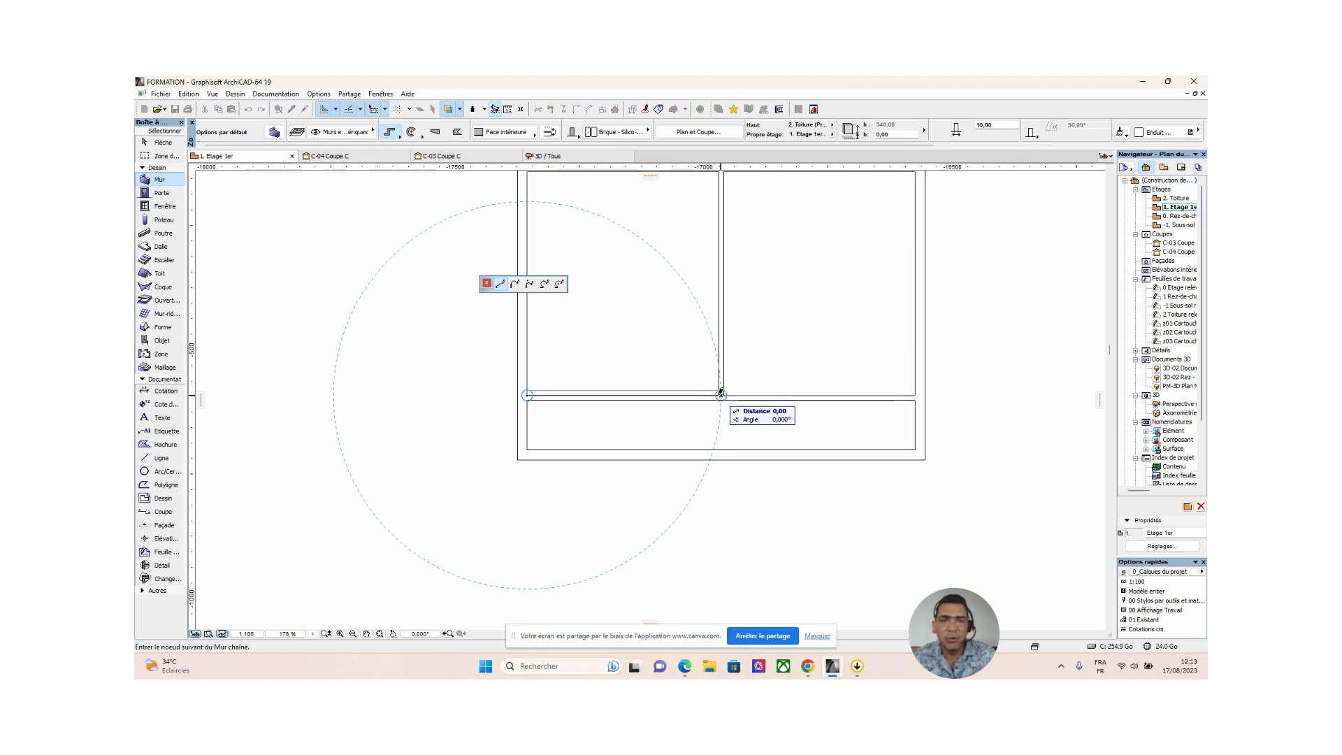
{"action": "left_click", "coordinate": [720, 393]}
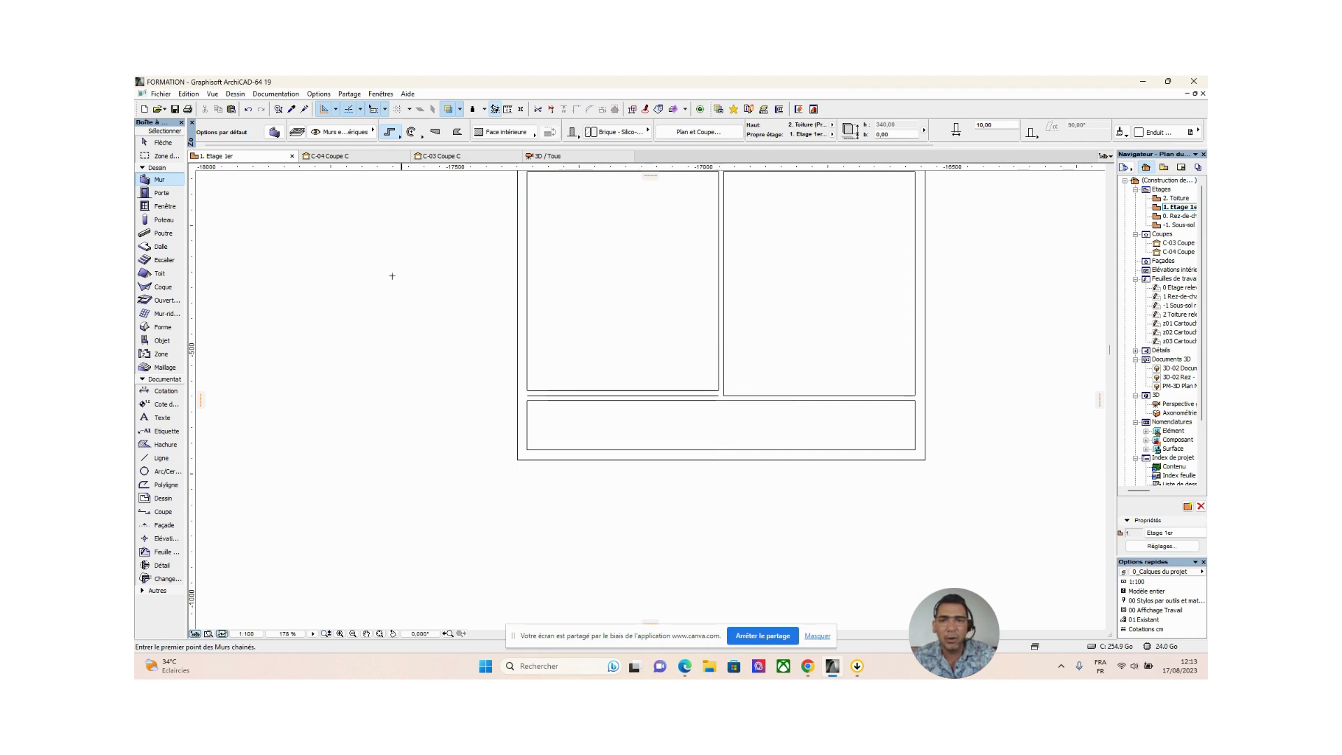
Step: Move the new short horizontal partition 90 to the north along the west wall
{"action": "left_click", "coordinate": [161, 142]}
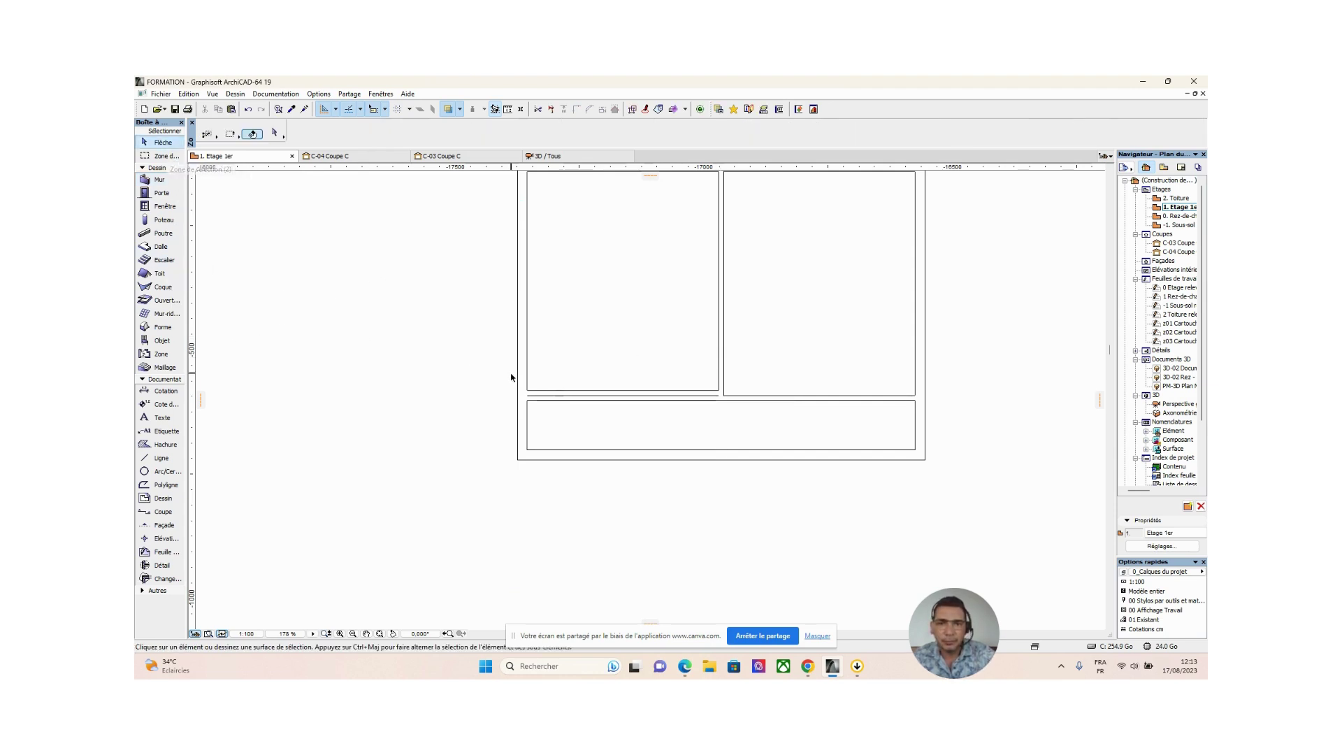
{"action": "left_click", "coordinate": [548, 393]}
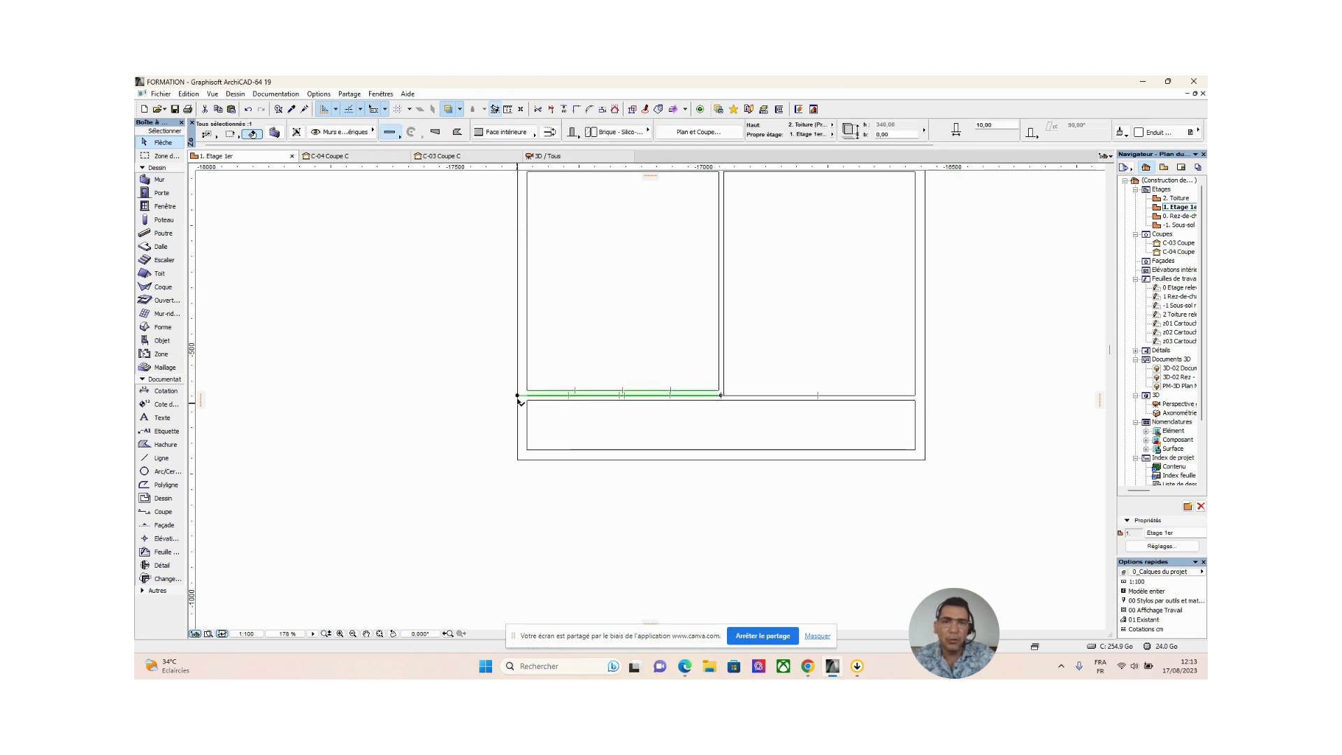
{"action": "left_click", "coordinate": [517, 396]}
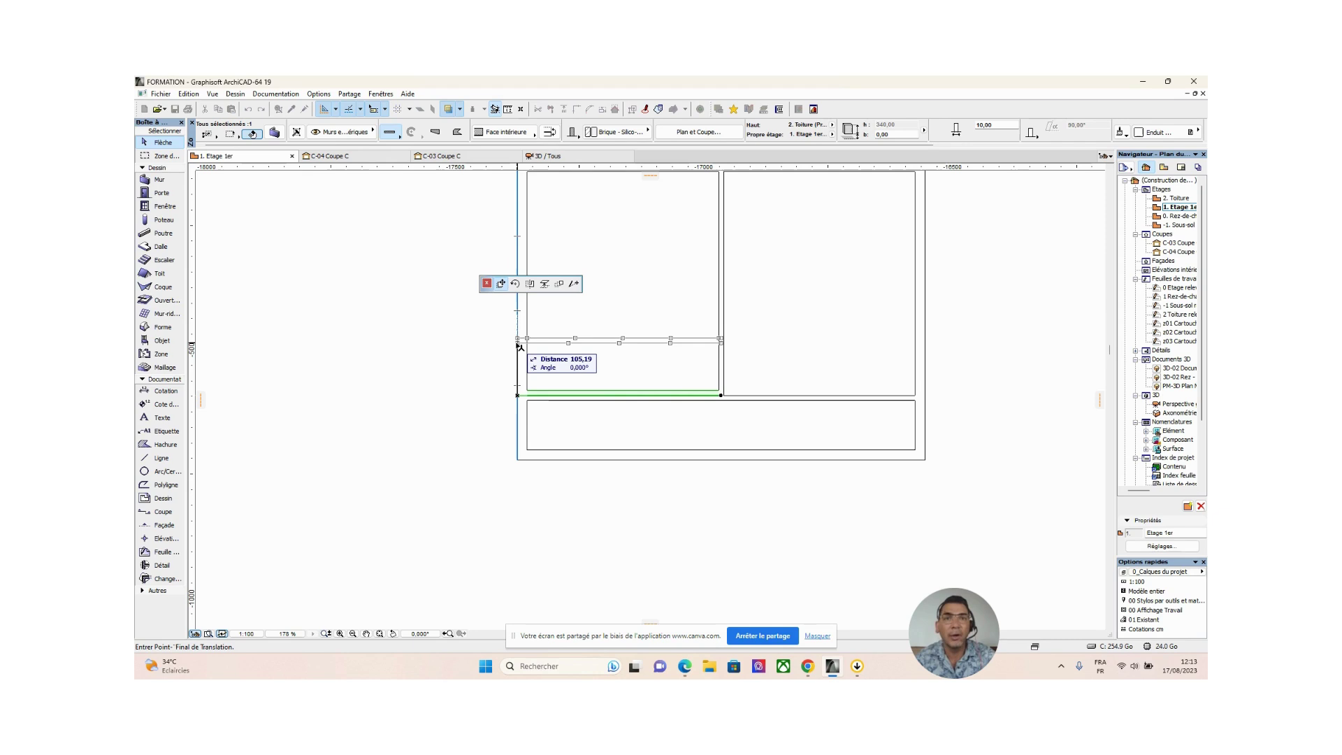
{"action": "type", "text": "90"}
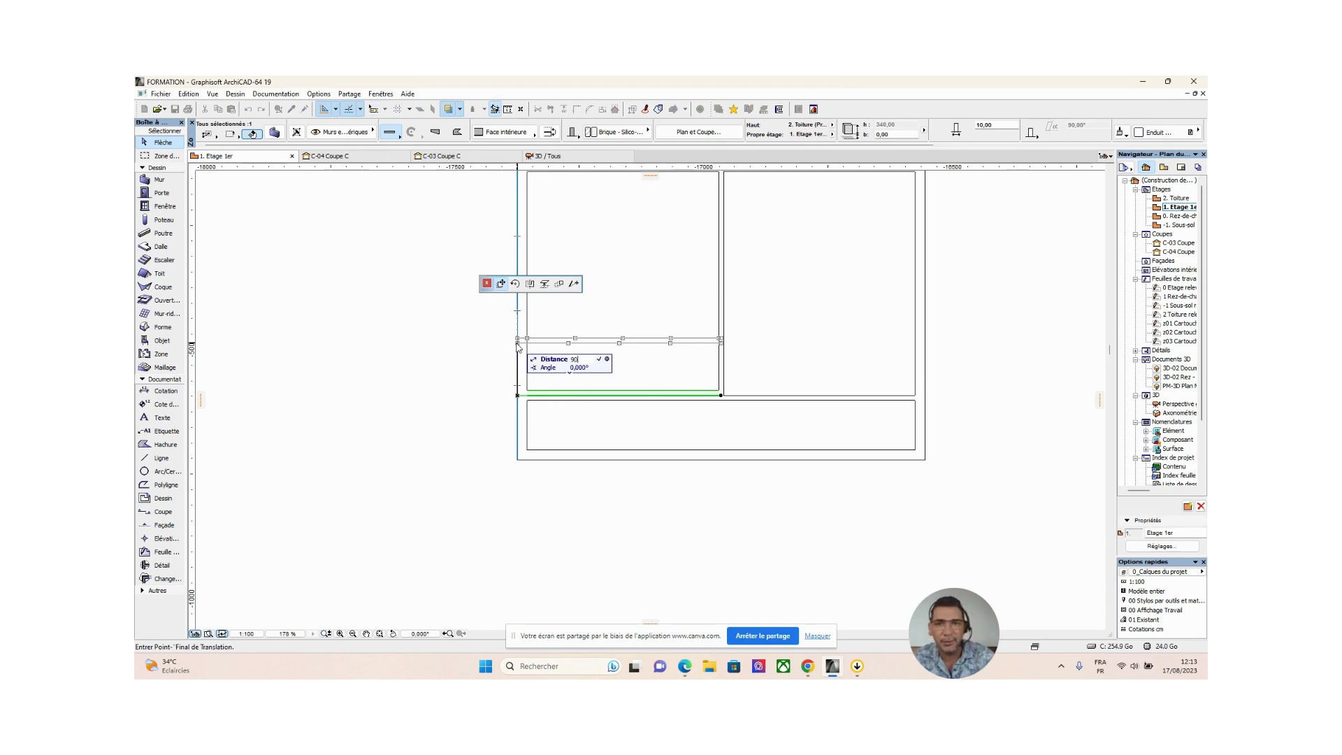
{"action": "key", "text": "Return"}
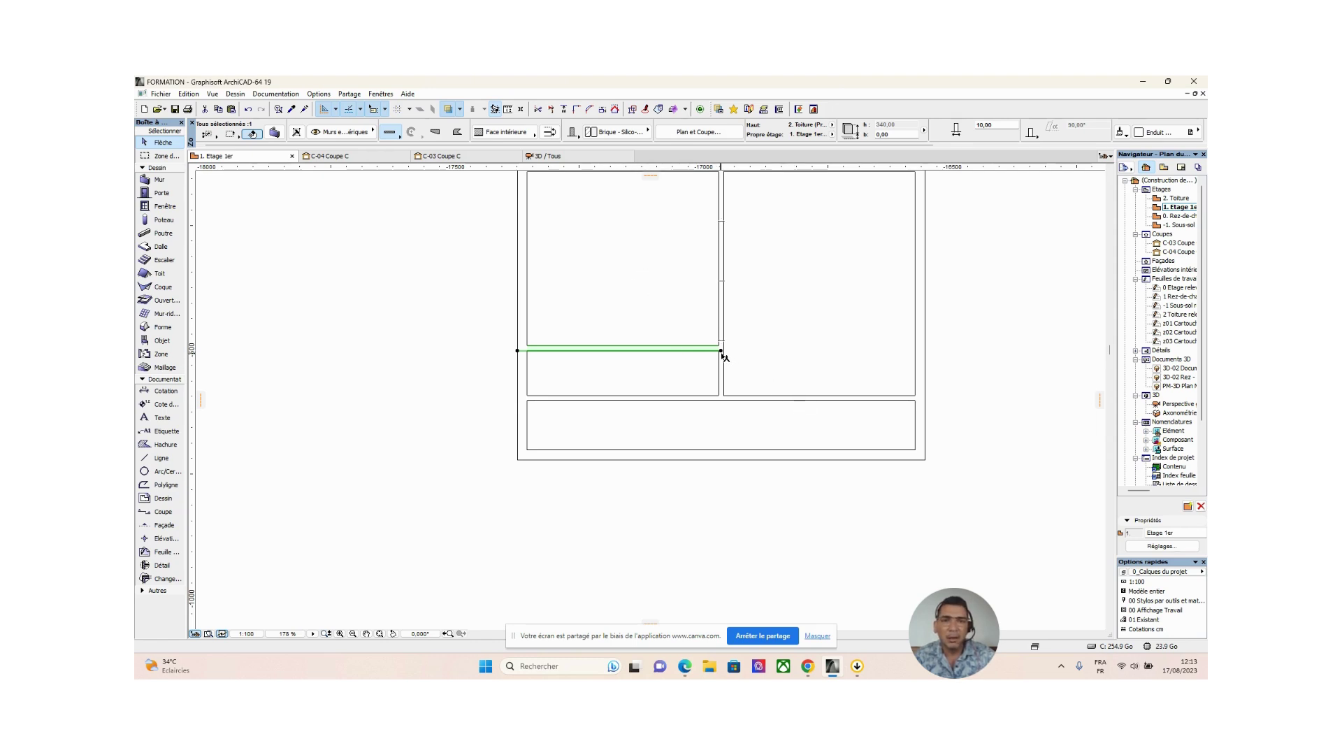
Step: Using the short west partition's settings, draw a matching horizontal partition from the central vertical partition to the east wall's inner face
{"action": "left_click", "coordinate": [428, 361]}
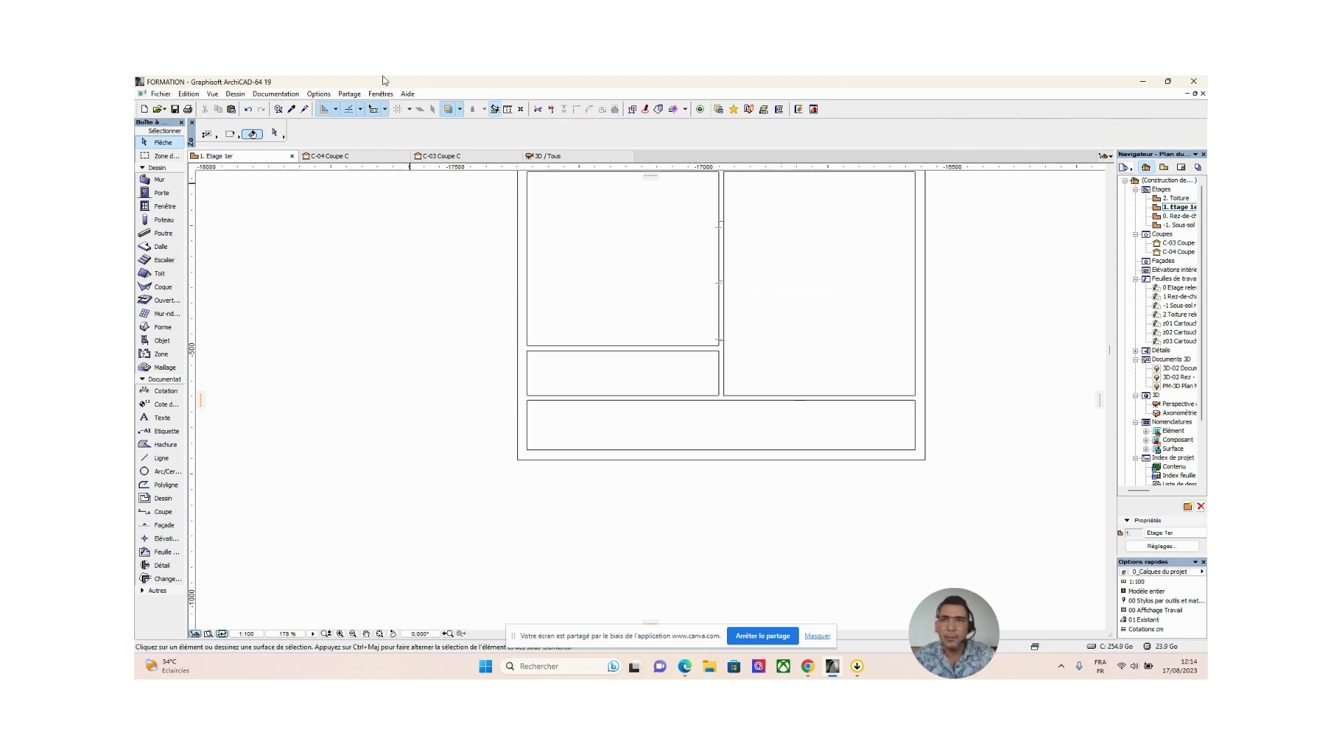
{"action": "left_click", "coordinate": [291, 109]}
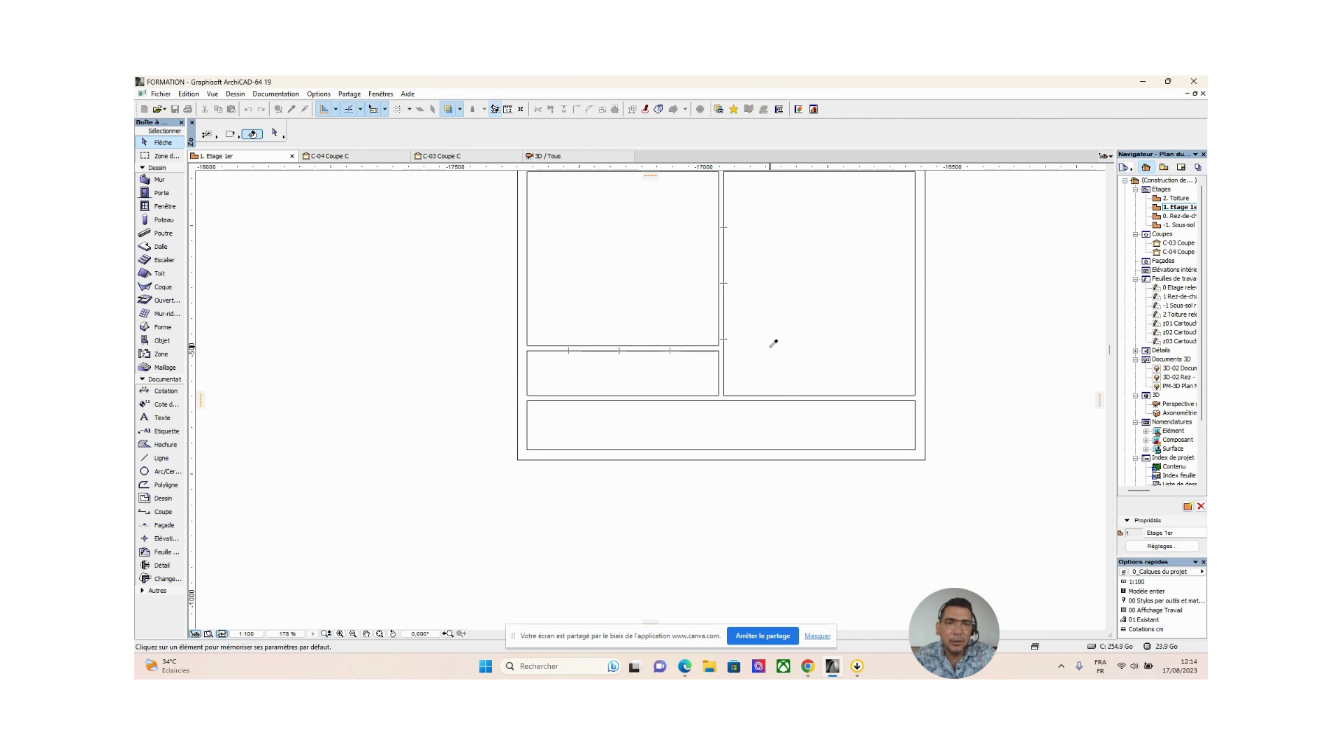
{"action": "left_click", "coordinate": [695, 345]}
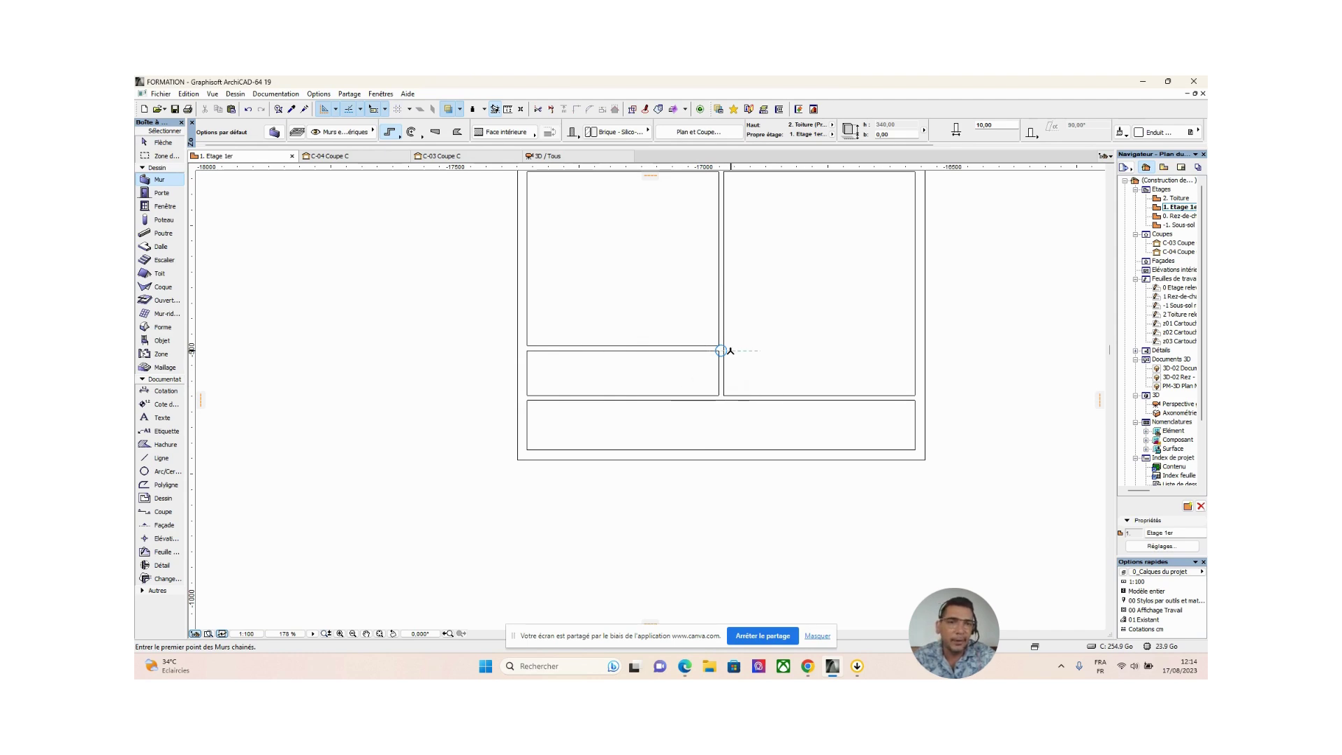
{"action": "scroll", "coordinate": [722, 350], "scroll_direction": "up", "scroll_amount": 2}
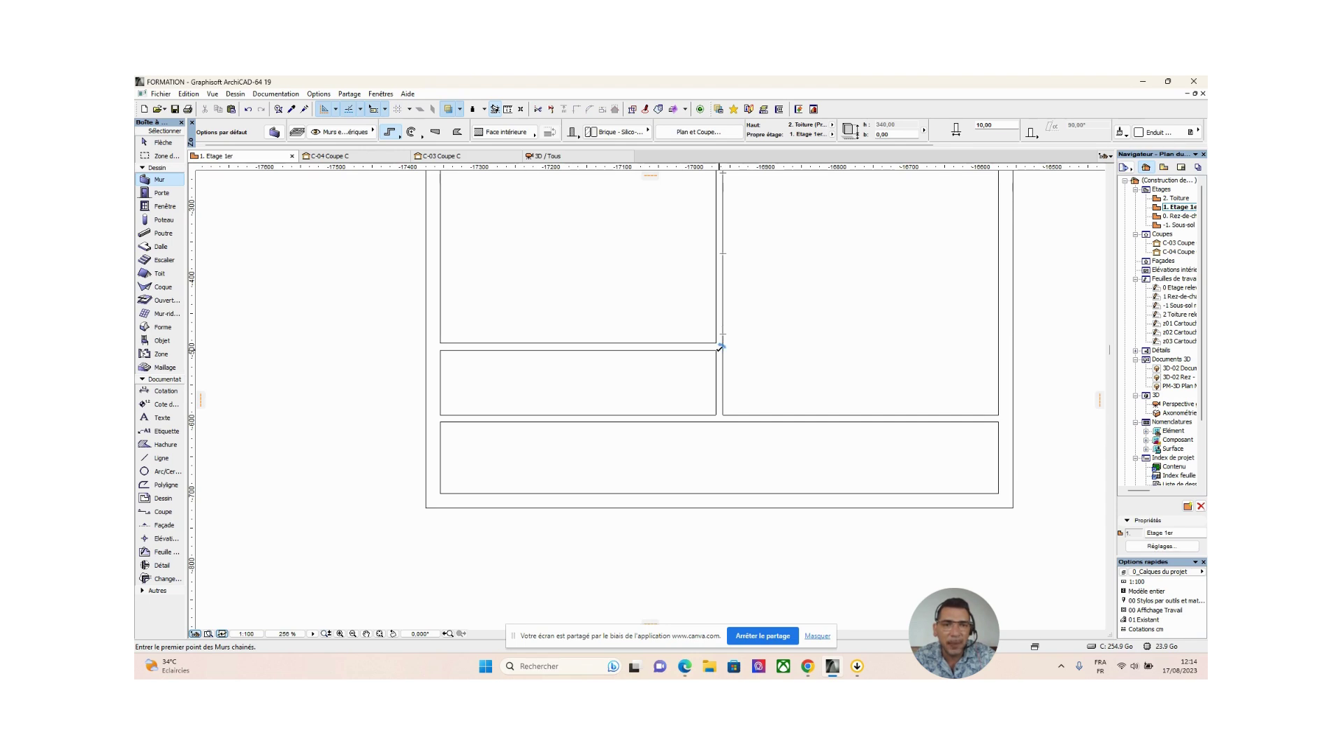
{"action": "left_click", "coordinate": [719, 350]}
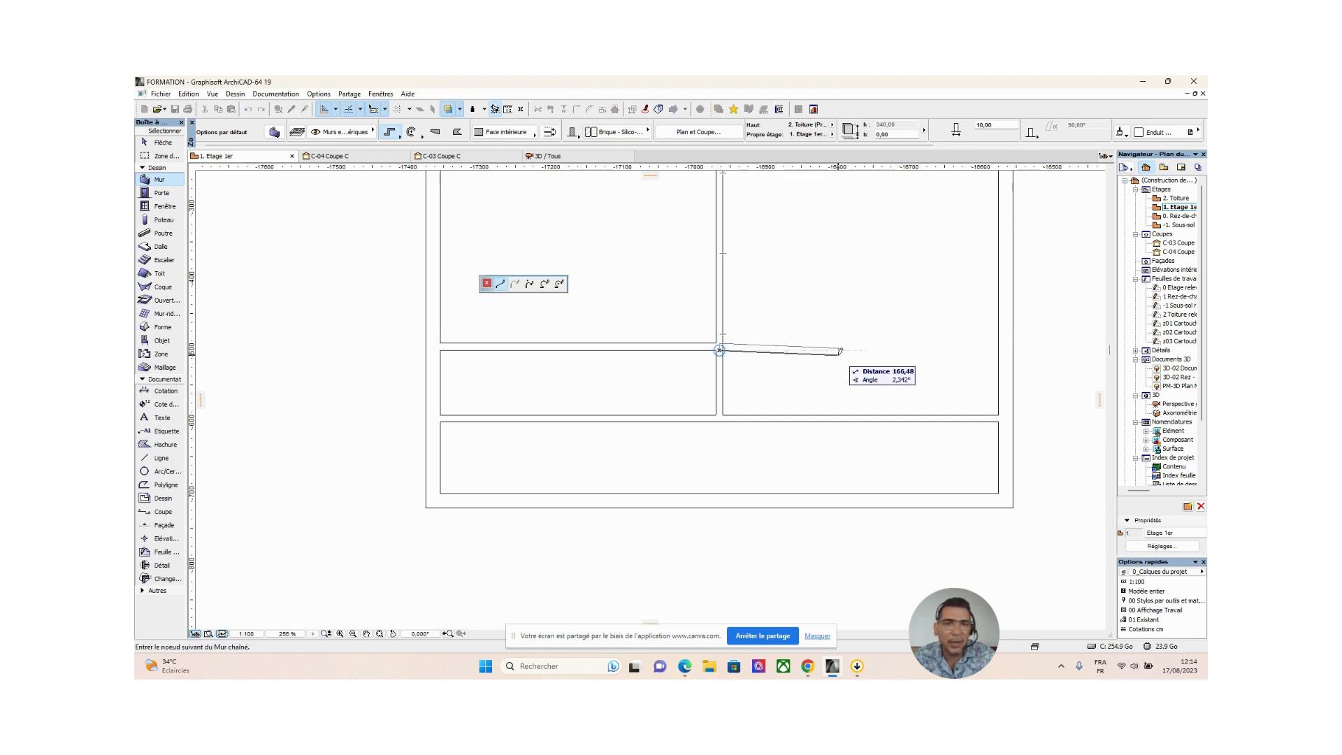
{"action": "key", "text": "Escape"}
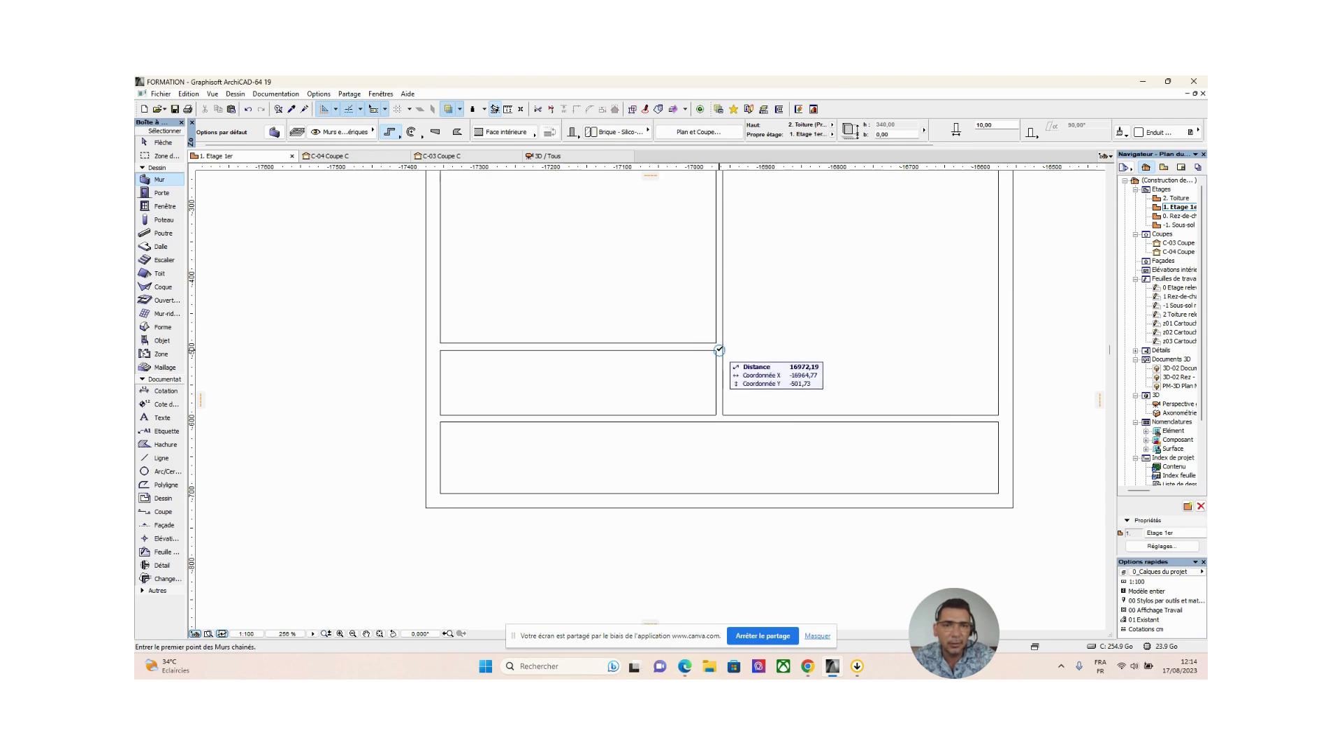
{"action": "left_click", "coordinate": [719, 351]}
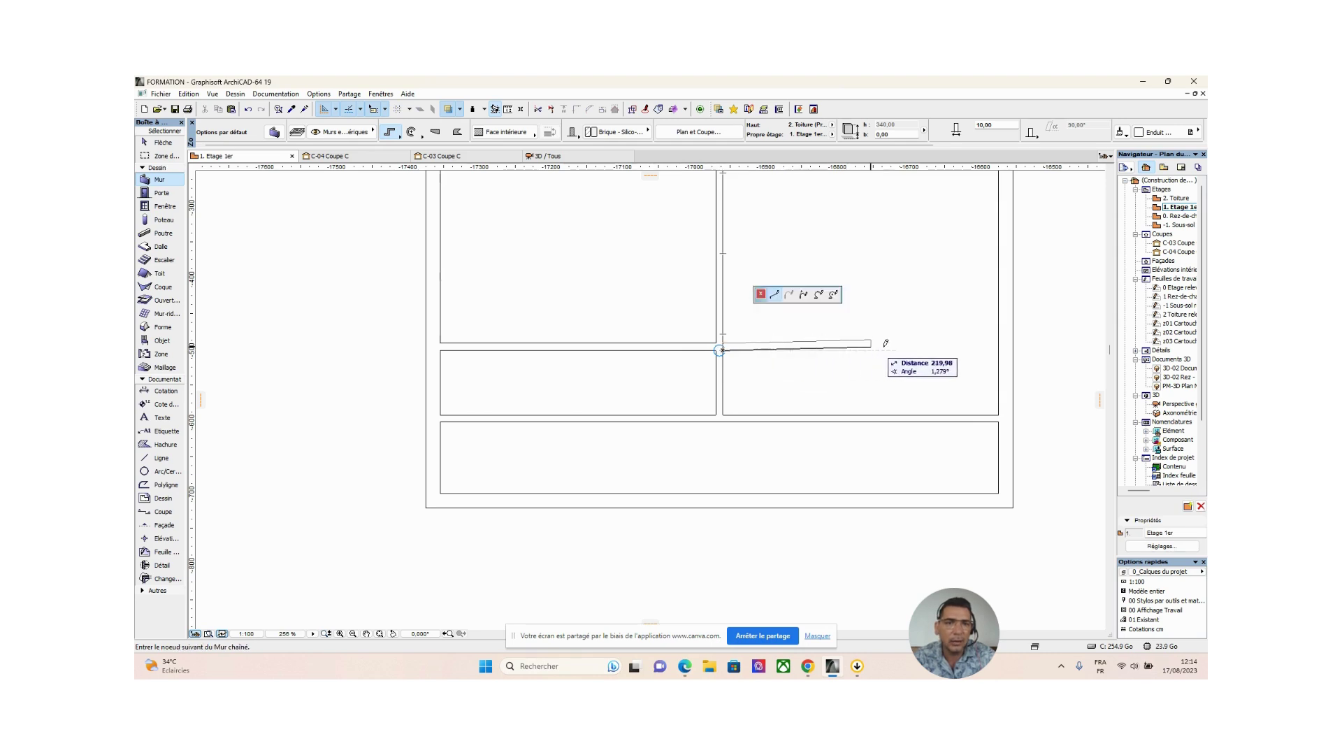
{"action": "left_click", "coordinate": [998, 349]}
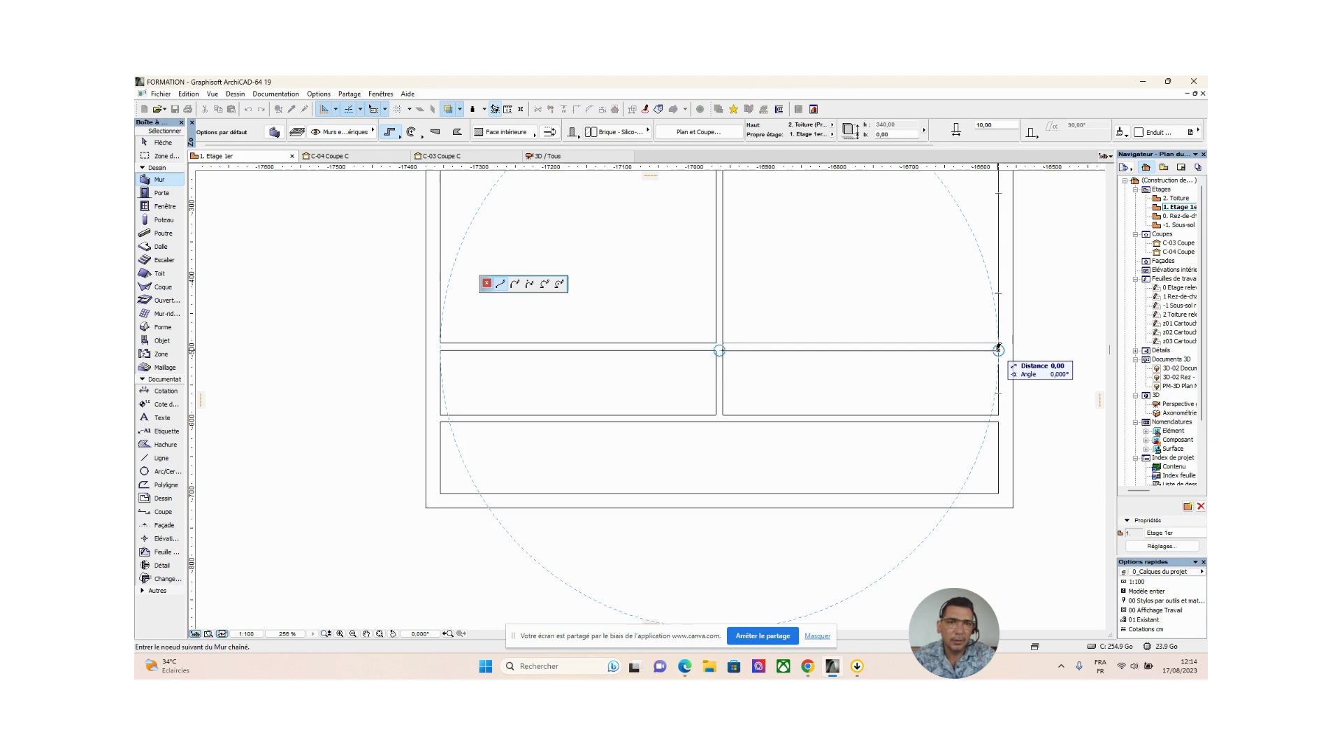
{"action": "left_click", "coordinate": [997, 348]}
{"action": "scroll", "coordinate": [832, 399], "scroll_direction": "down", "scroll_amount": 2}
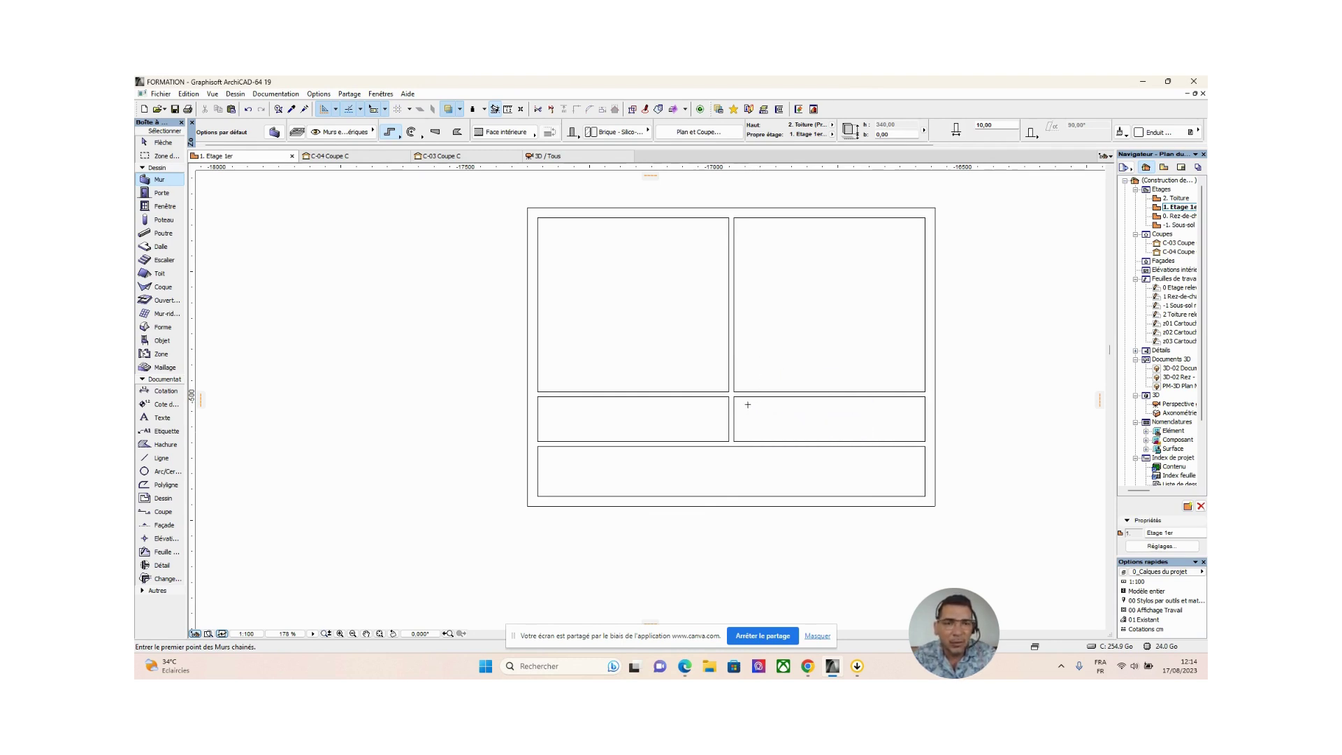
Step: Draw a vertical partition from the central junction's southeast corner 200 south to the south perimeter wall's inner face
{"action": "scroll", "coordinate": [733, 394], "scroll_direction": "up", "scroll_amount": 2}
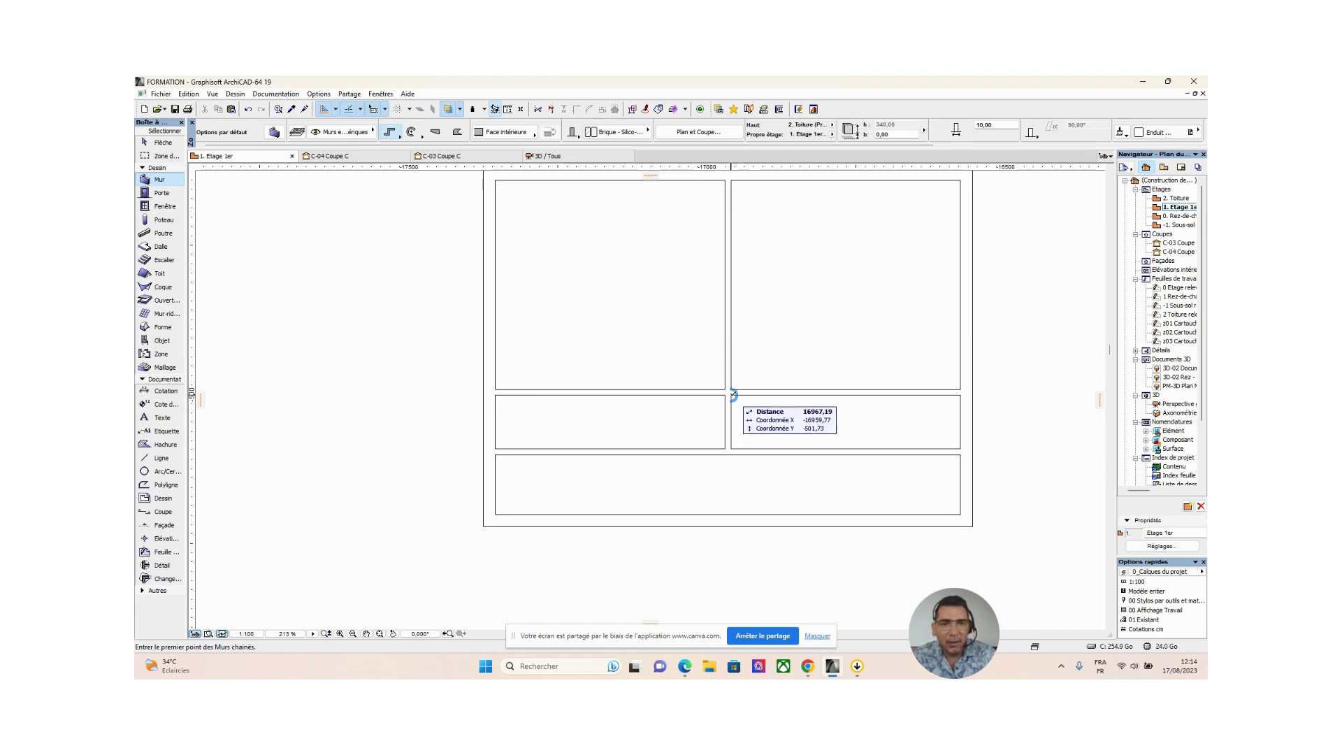
{"action": "left_click", "coordinate": [731, 395]}
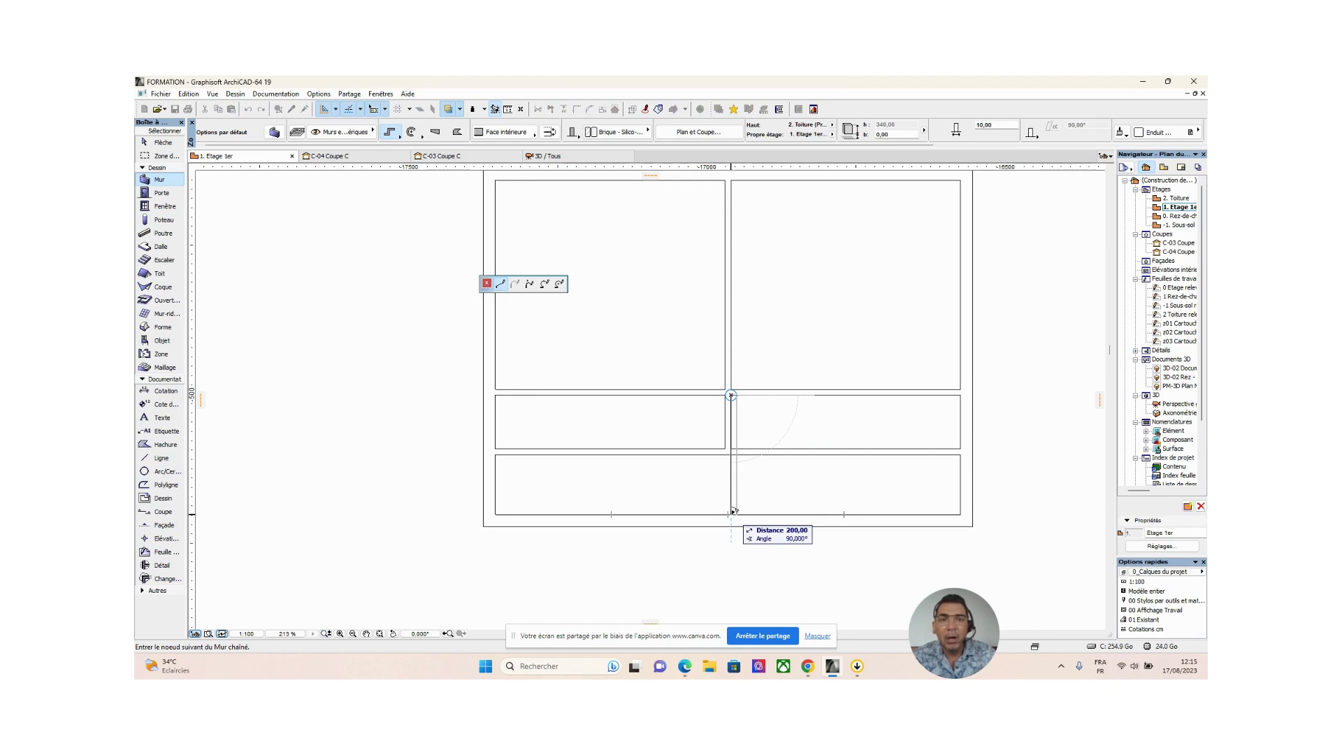
{"action": "double_click", "coordinate": [733, 510]}
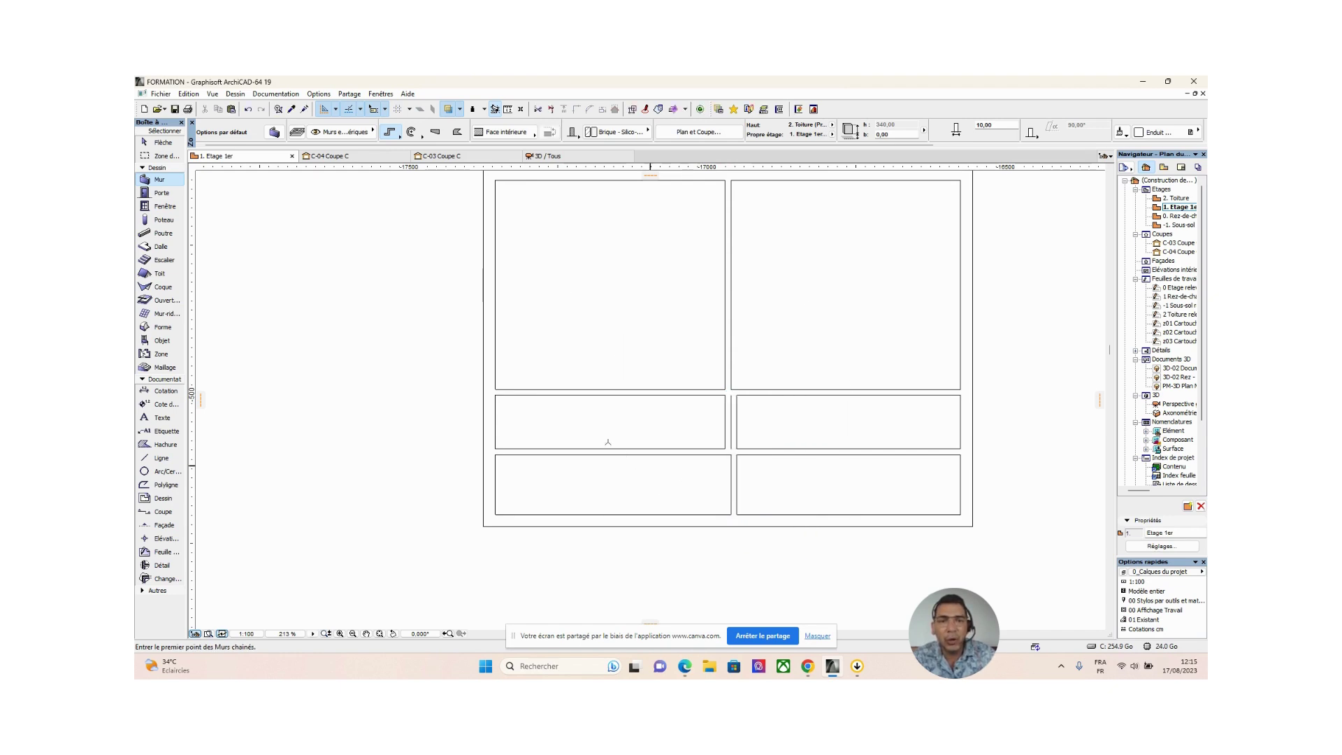
Step: Move the new southern vertical partition east along the upper horizontal partition's south face
{"action": "left_click", "coordinate": [161, 142]}
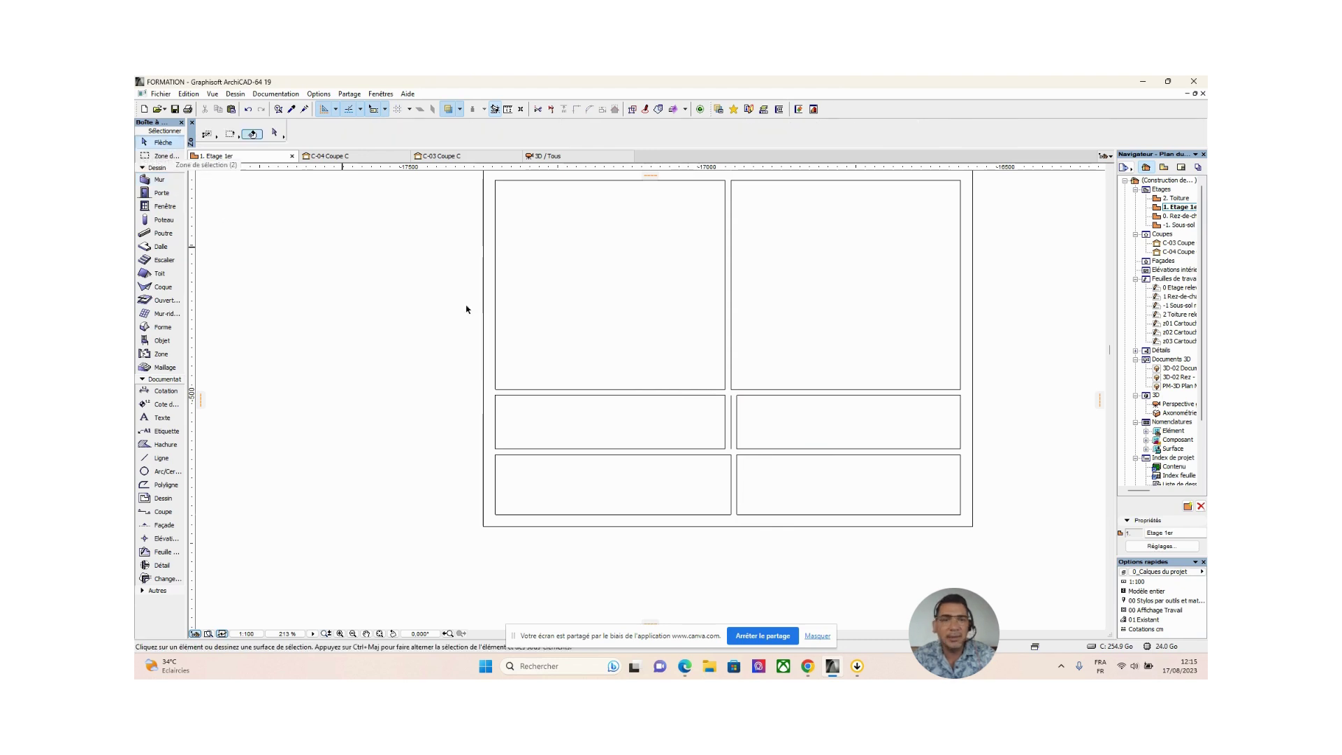
{"action": "left_click", "coordinate": [732, 488]}
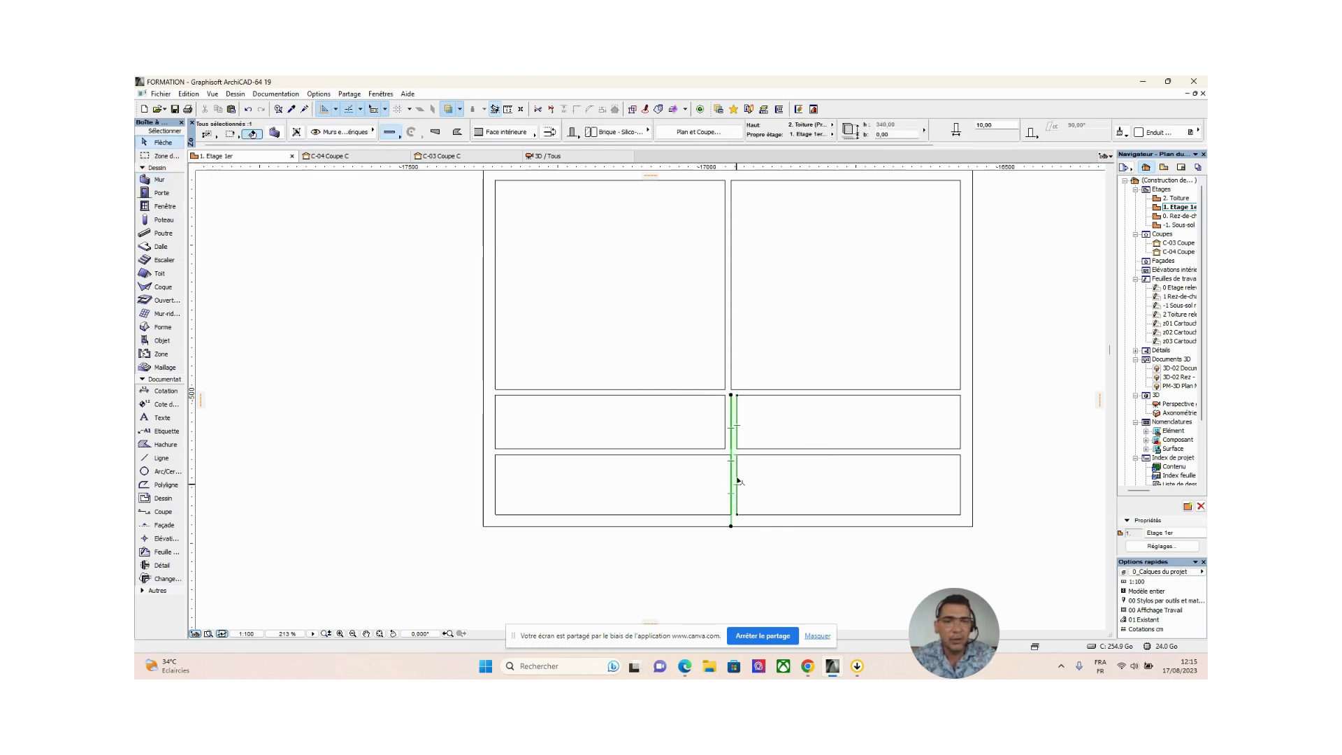
{"action": "left_click", "coordinate": [733, 396]}
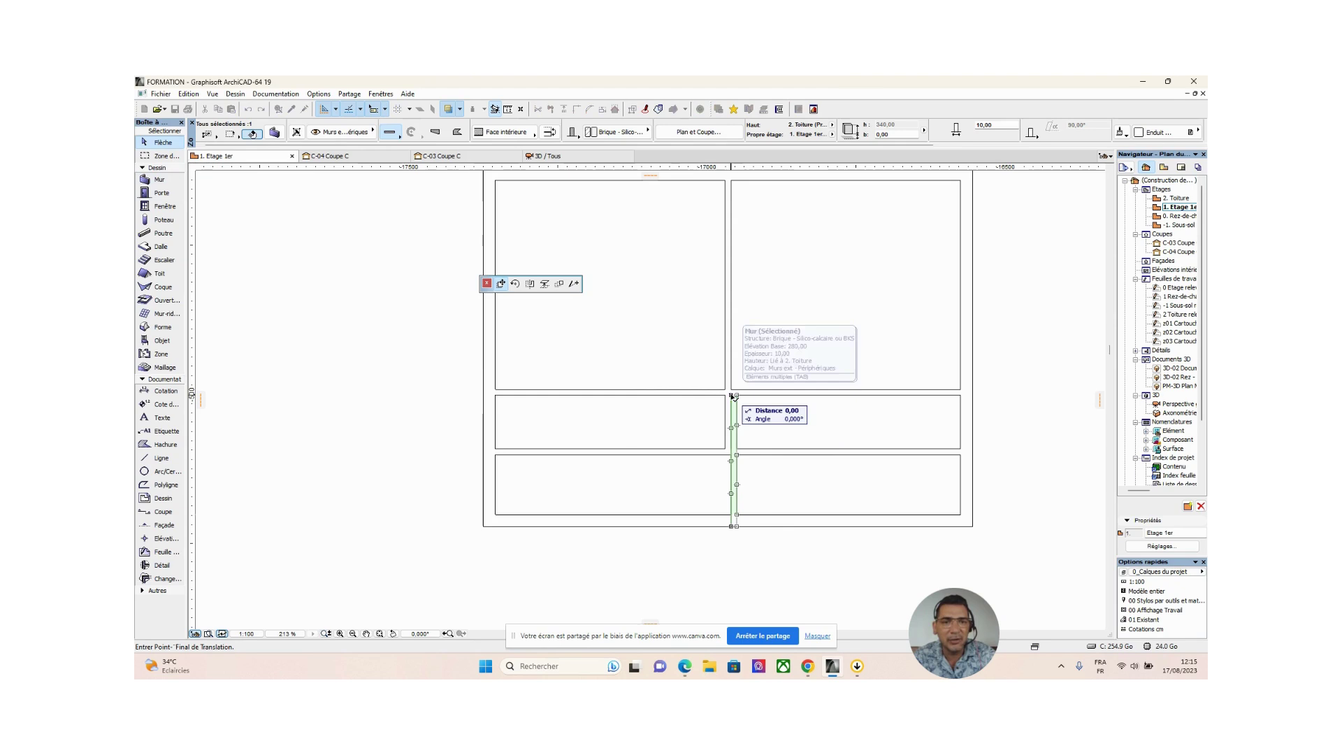
{"action": "left_click", "coordinate": [785, 395]}
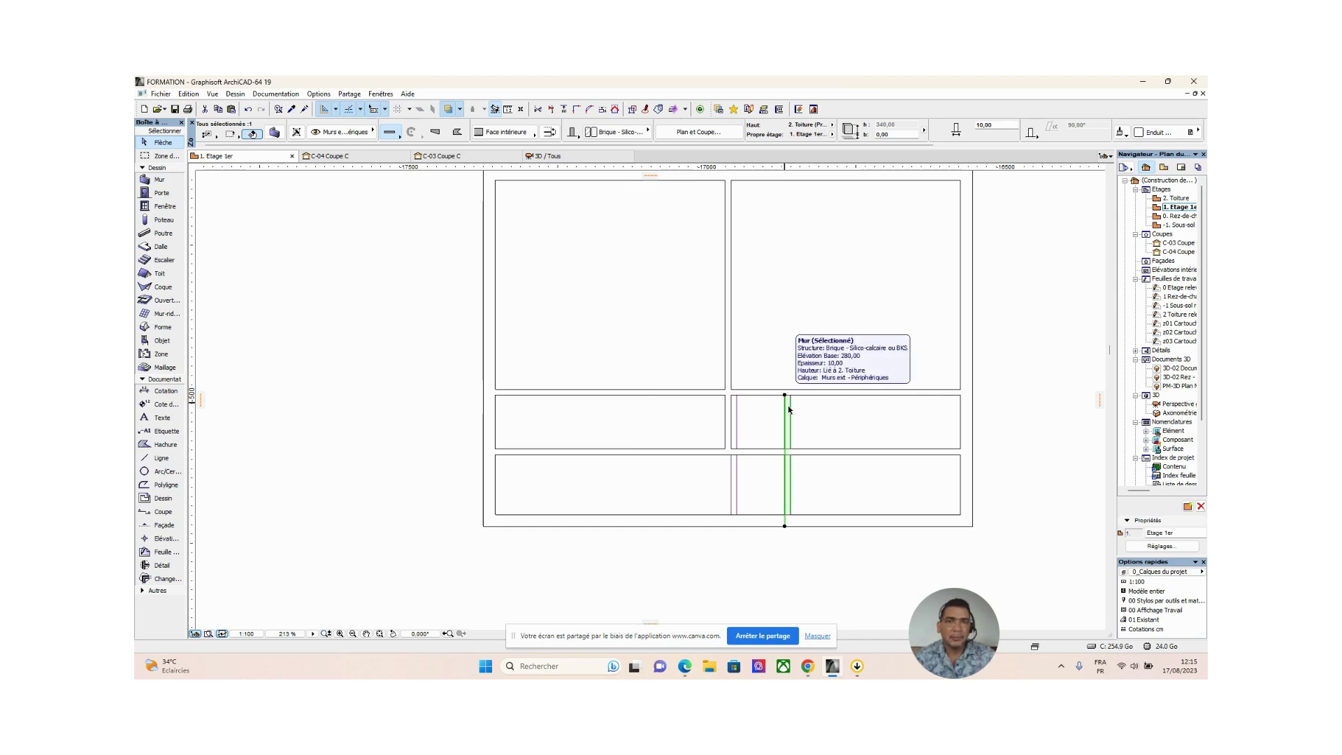
{"action": "left_click", "coordinate": [933, 457]}
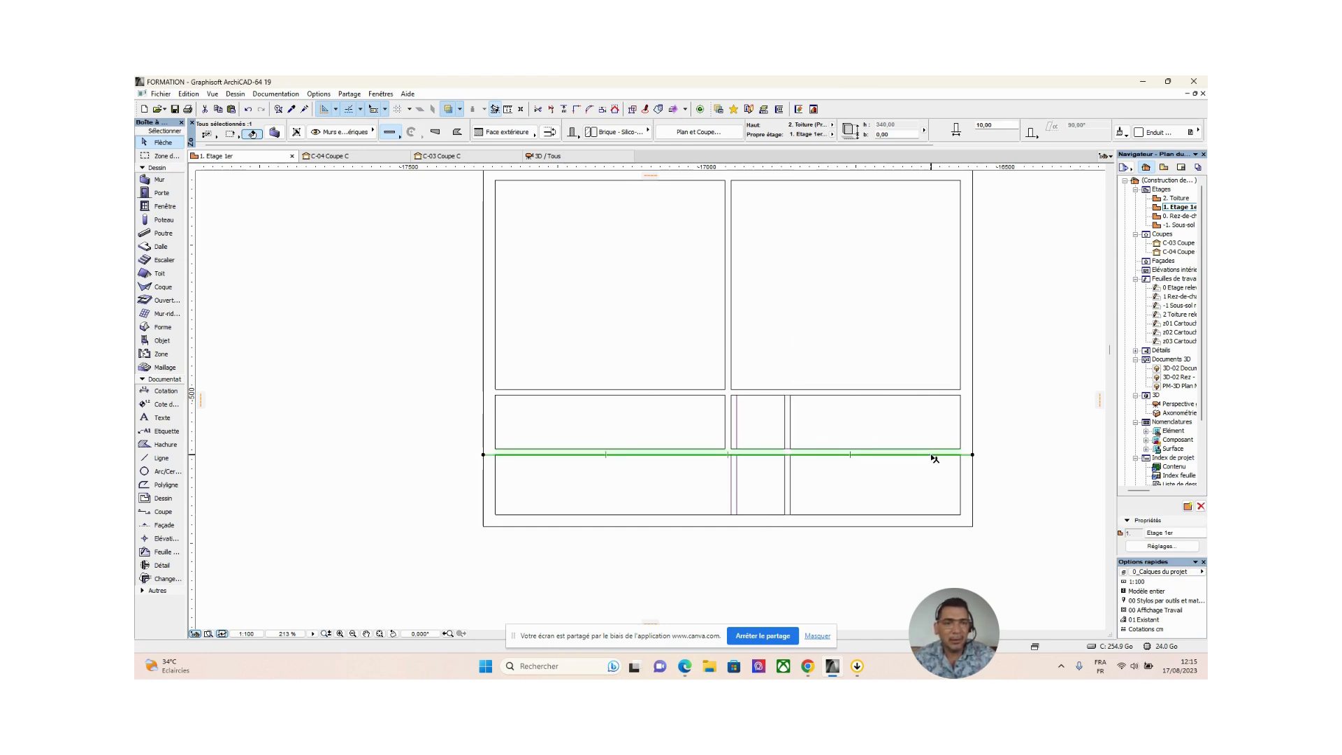
{"action": "left_click", "coordinate": [973, 455]}
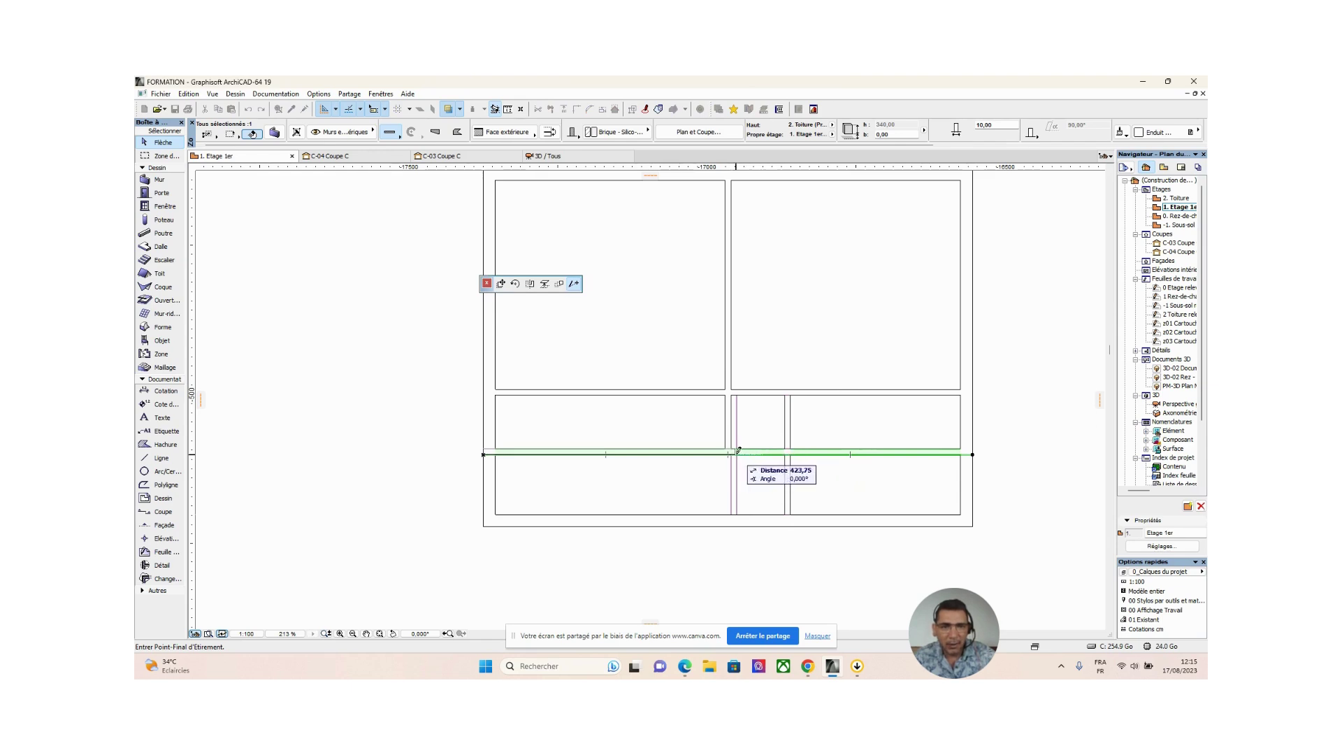
{"action": "left_click", "coordinate": [975, 453]}
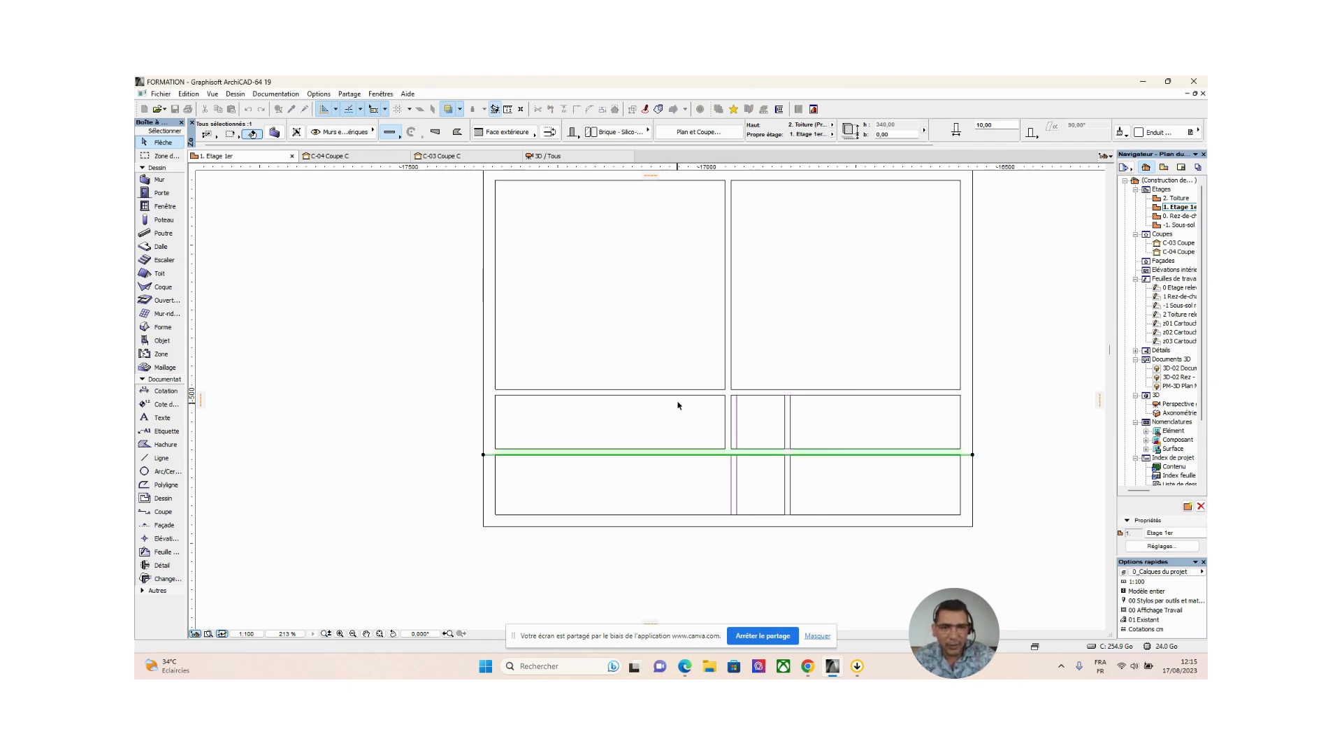
{"action": "left_click", "coordinate": [730, 438]}
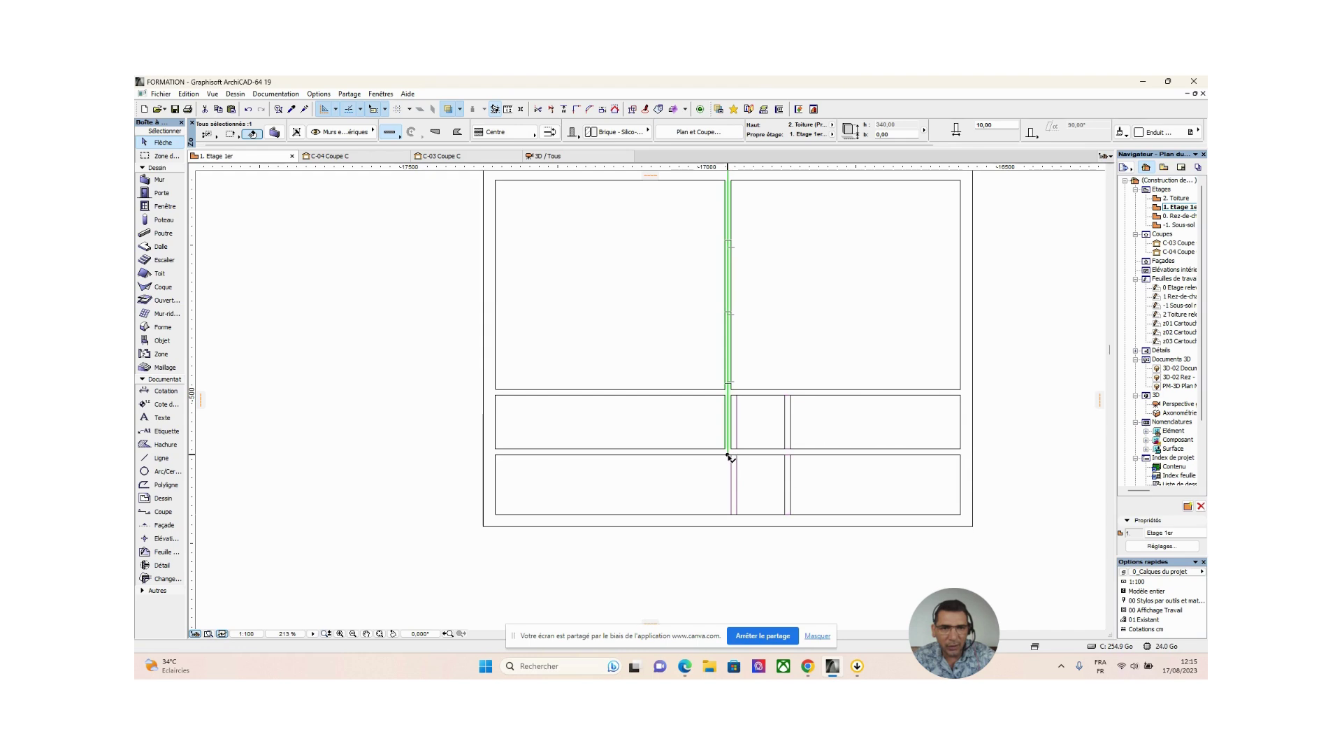
Step: Shorten the full-width southern horizontal partition by stretching its east end back to the central vertical partition
{"action": "left_click", "coordinate": [955, 455]}
{"action": "left_click", "coordinate": [972, 455]}
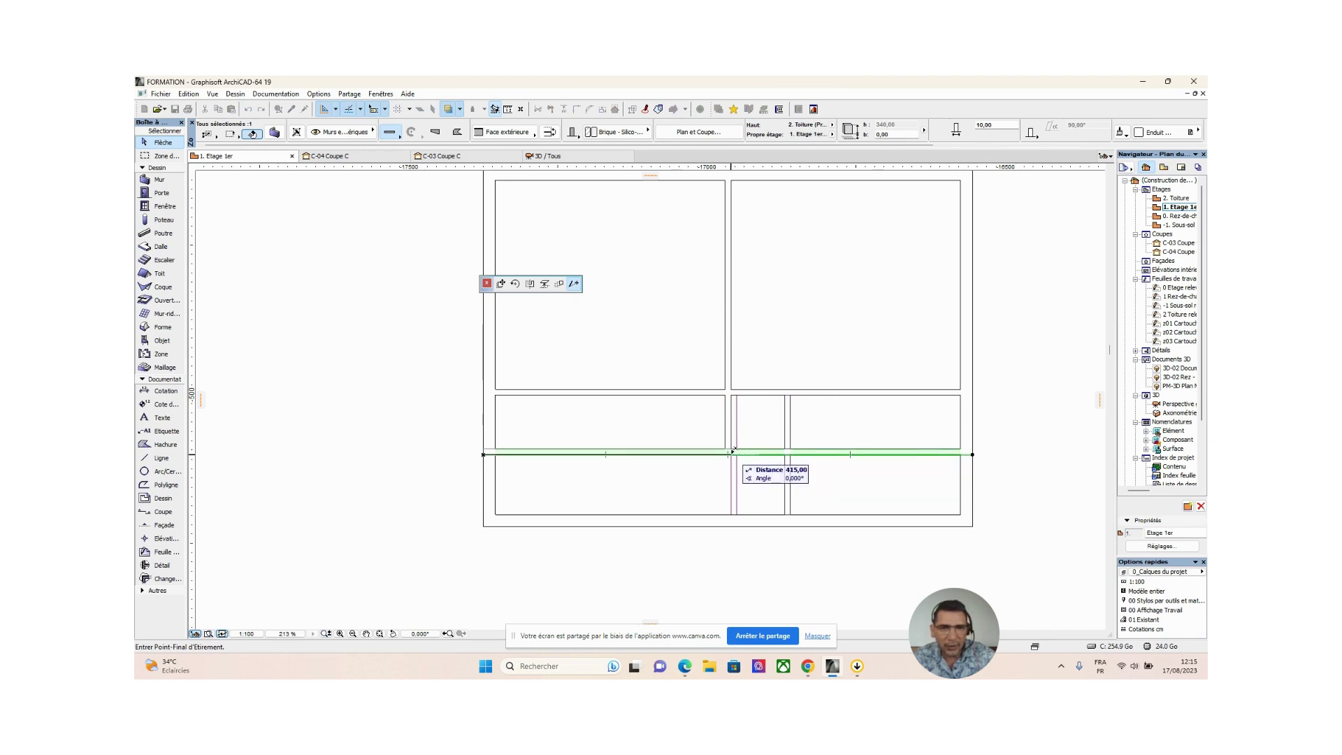
{"action": "left_click", "coordinate": [734, 449]}
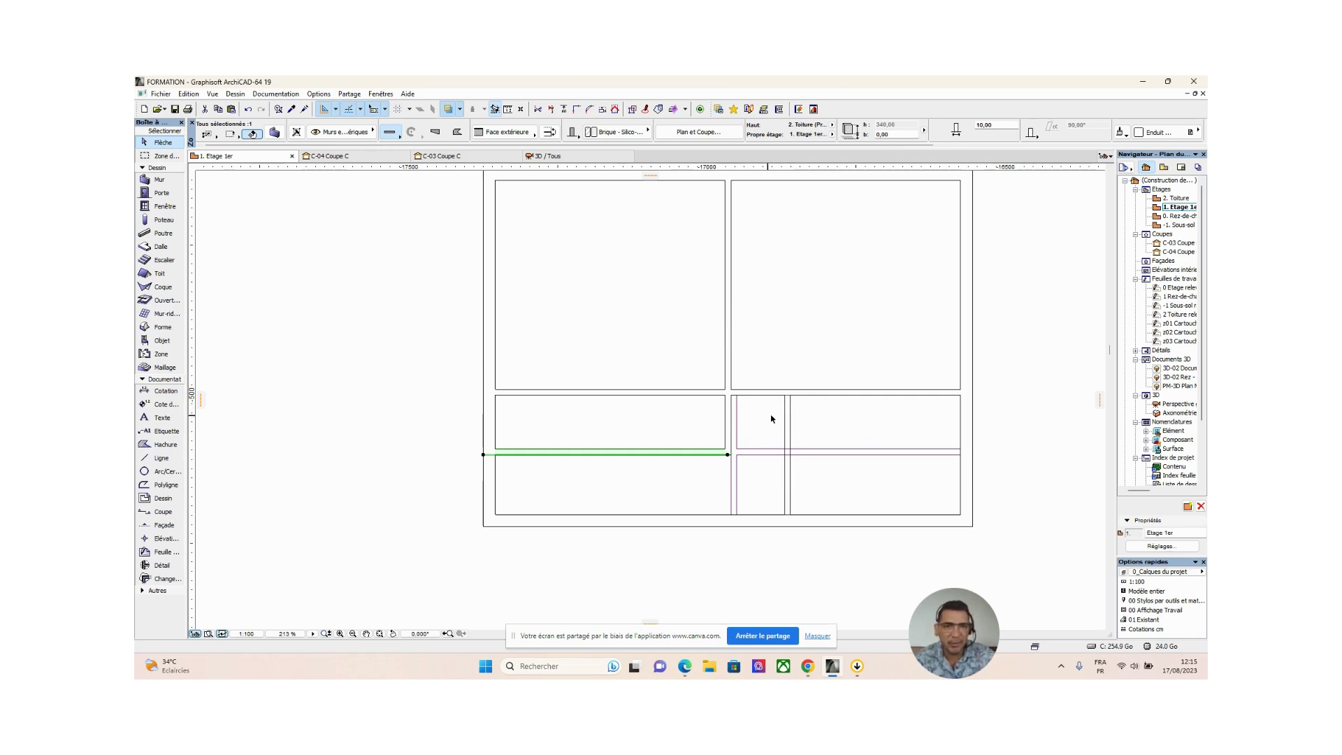
Step: Shorten the central vertical partition so its south end stops at the upper horizontal partition's south face
{"action": "left_click", "coordinate": [730, 425]}
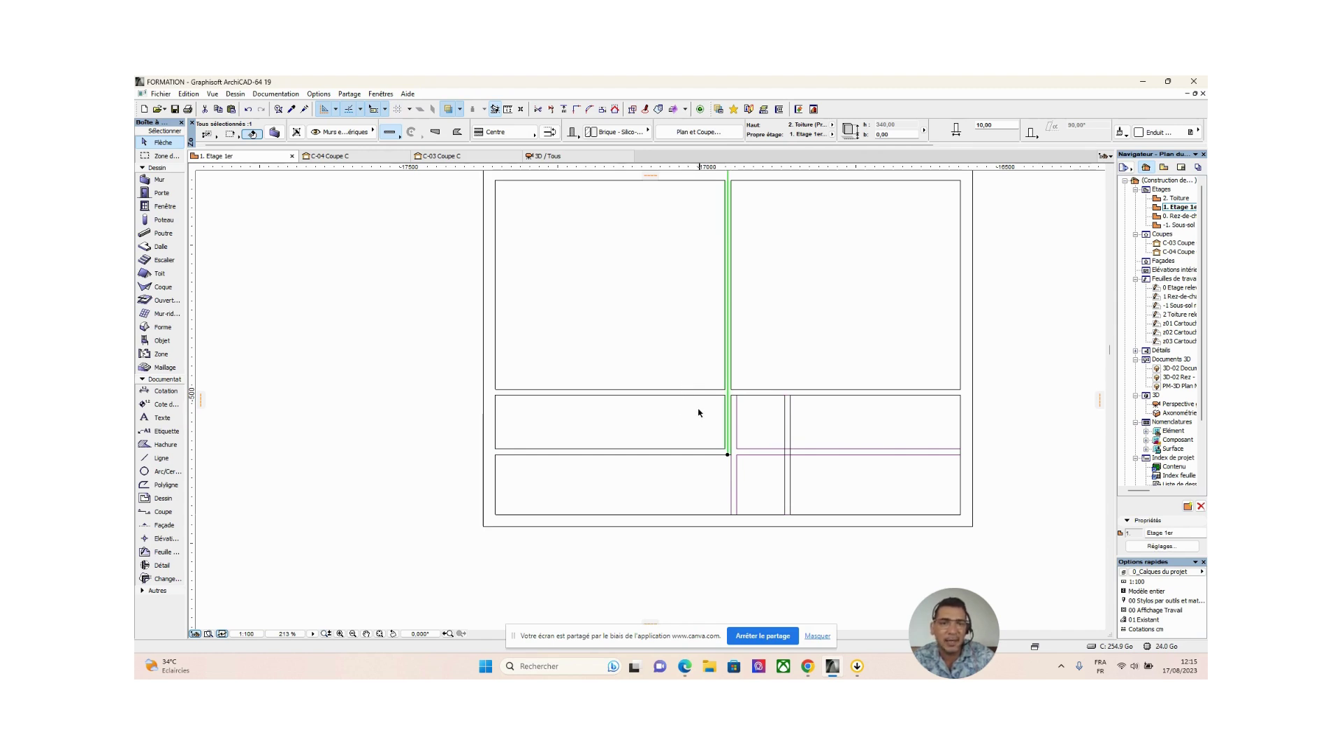
{"action": "left_click", "coordinate": [729, 458]}
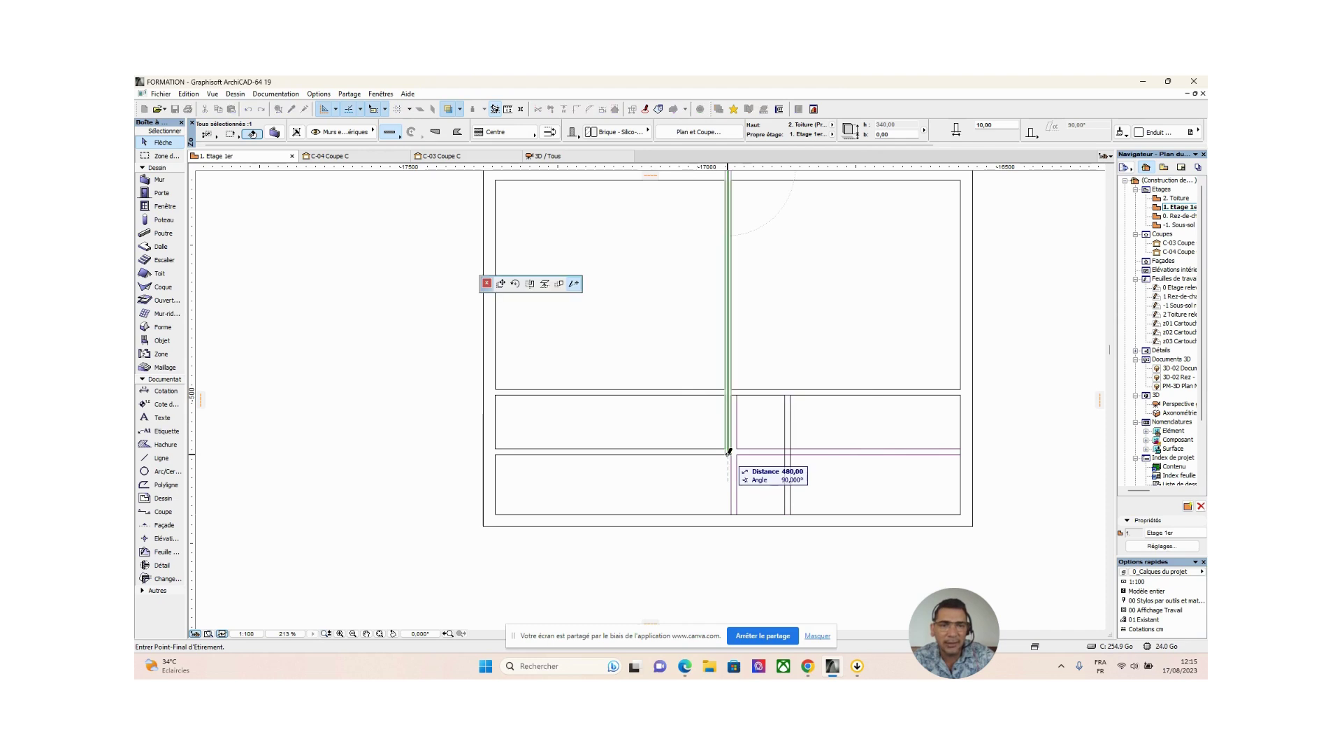
{"action": "left_click", "coordinate": [729, 394]}
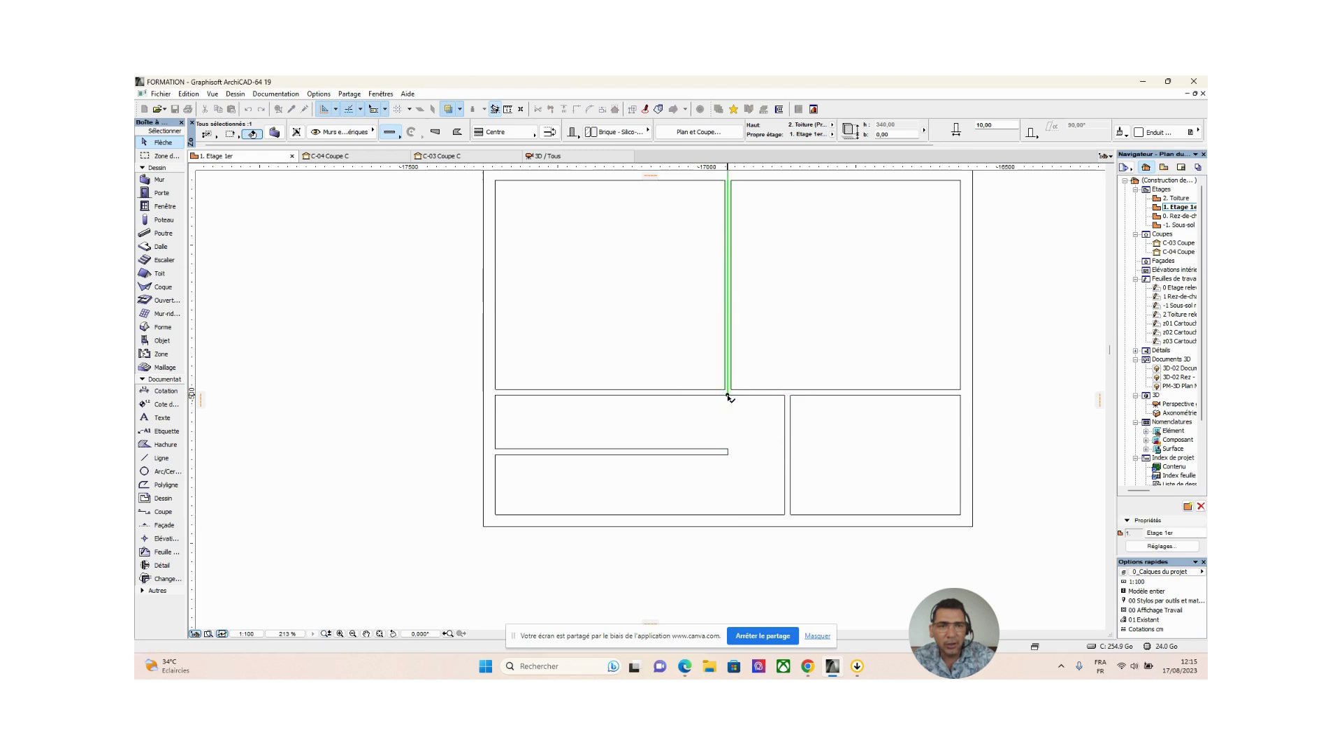
Step: Using the central partition's settings with reference line Face extérieure, draw a short vertical partition from the northwest room's southeast corner to the southern horizontal partition
{"action": "left_click", "coordinate": [1021, 424]}
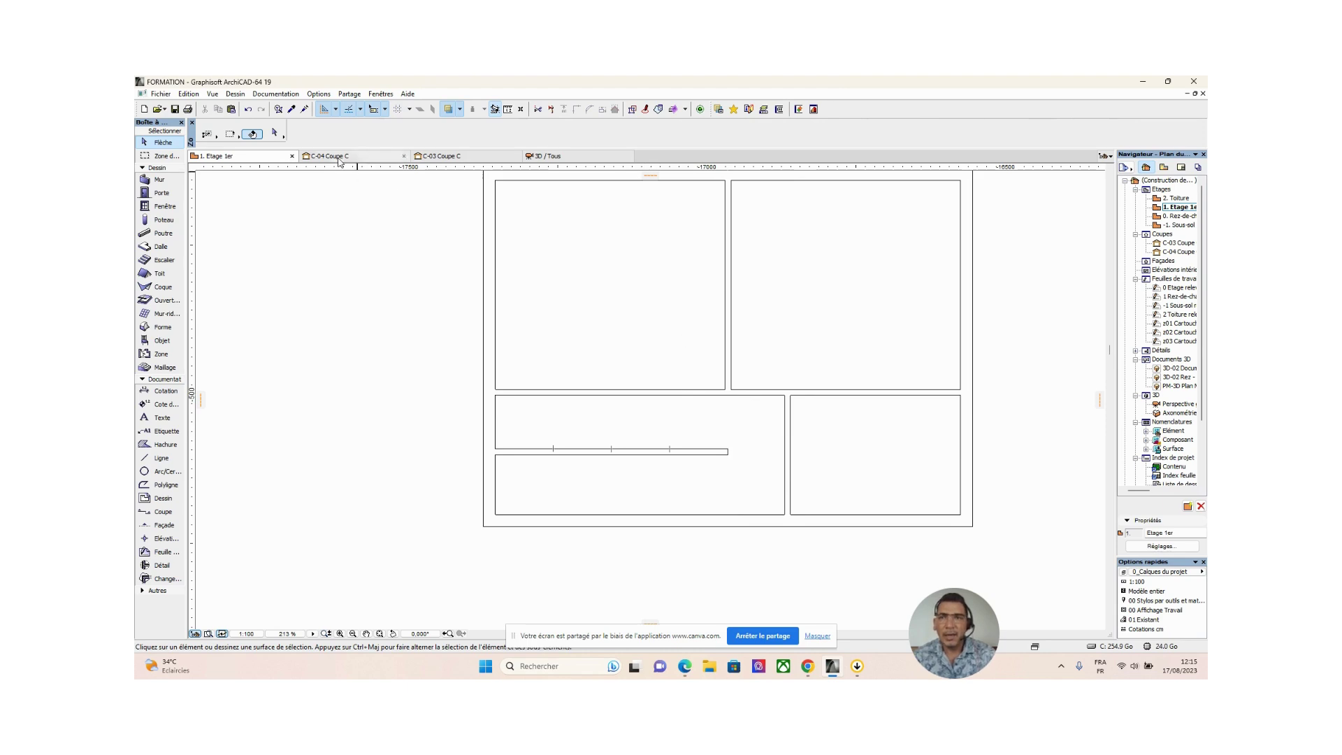
{"action": "left_click", "coordinate": [291, 109]}
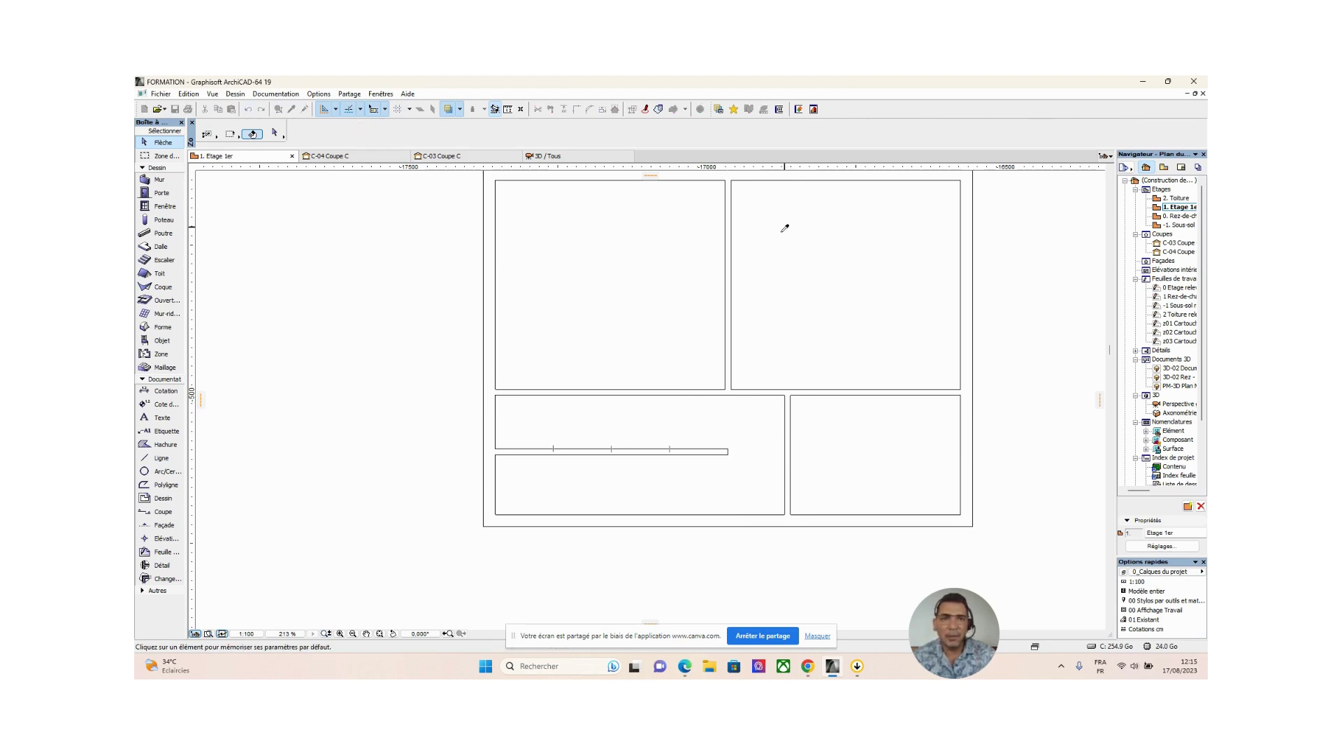
{"action": "left_click", "coordinate": [728, 306]}
{"action": "scroll", "coordinate": [706, 409], "scroll_direction": "up", "scroll_amount": 3}
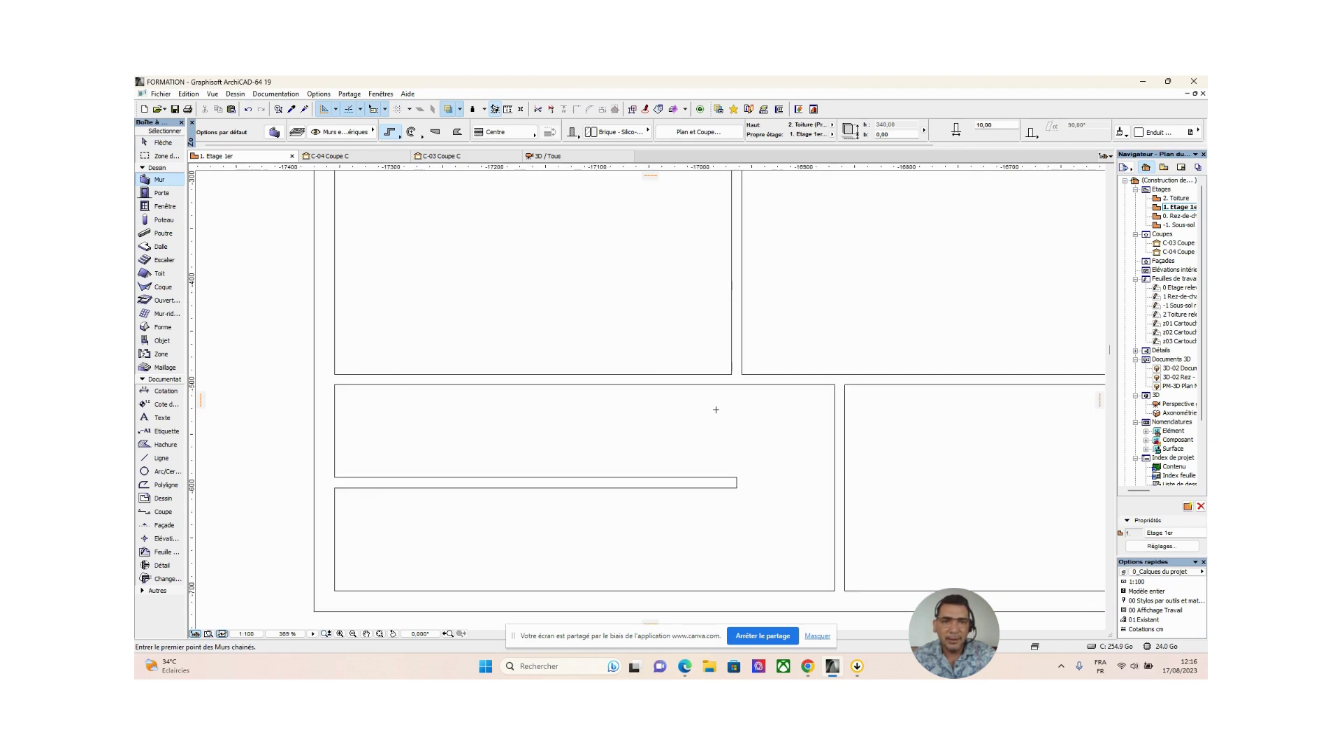
{"action": "left_click", "coordinate": [732, 373]}
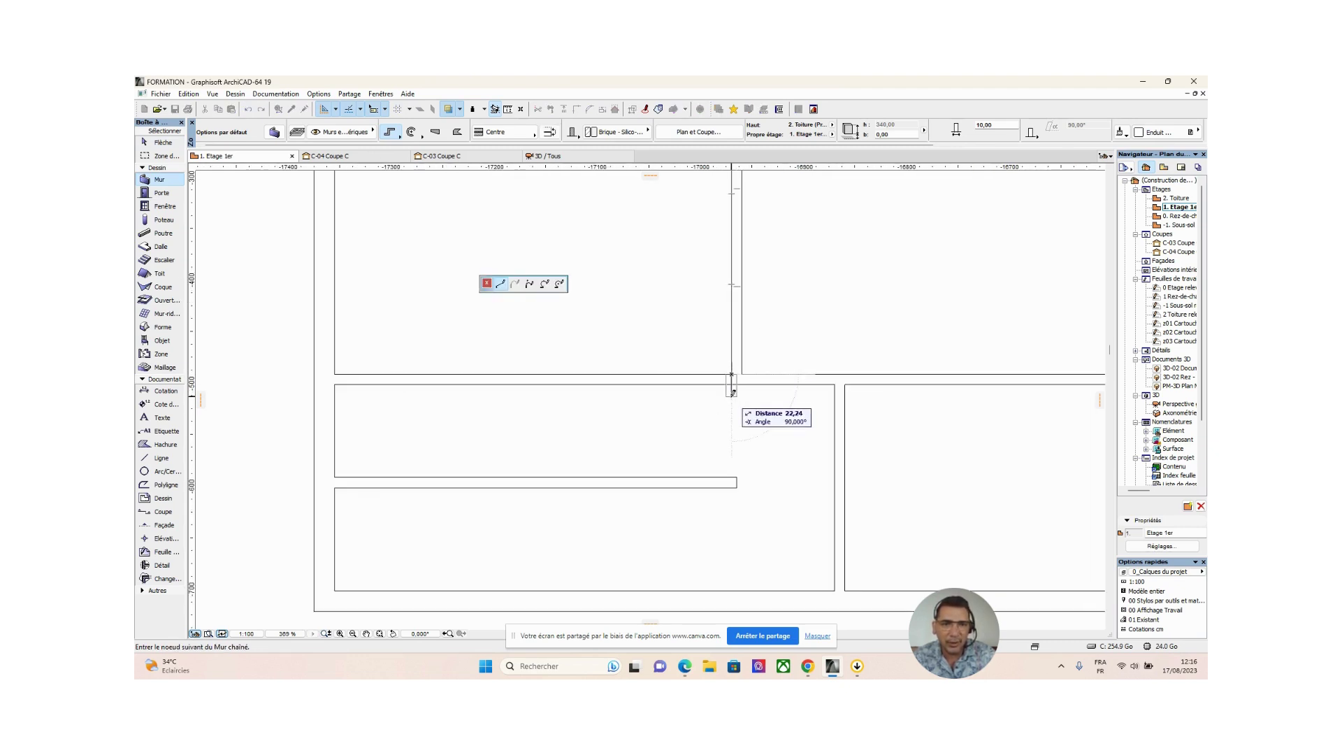
{"action": "key", "text": "Escape"}
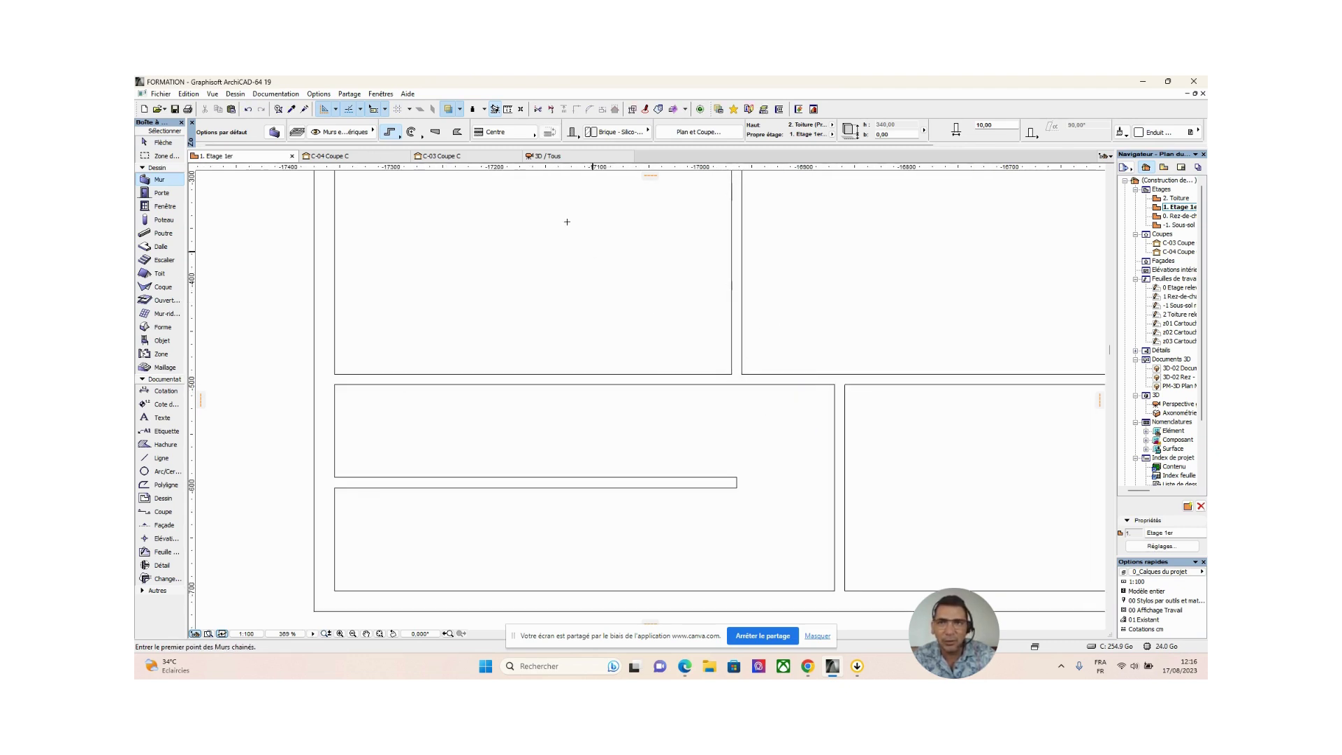
{"action": "left_click", "coordinate": [533, 135]}
{"action": "left_click", "coordinate": [575, 131]}
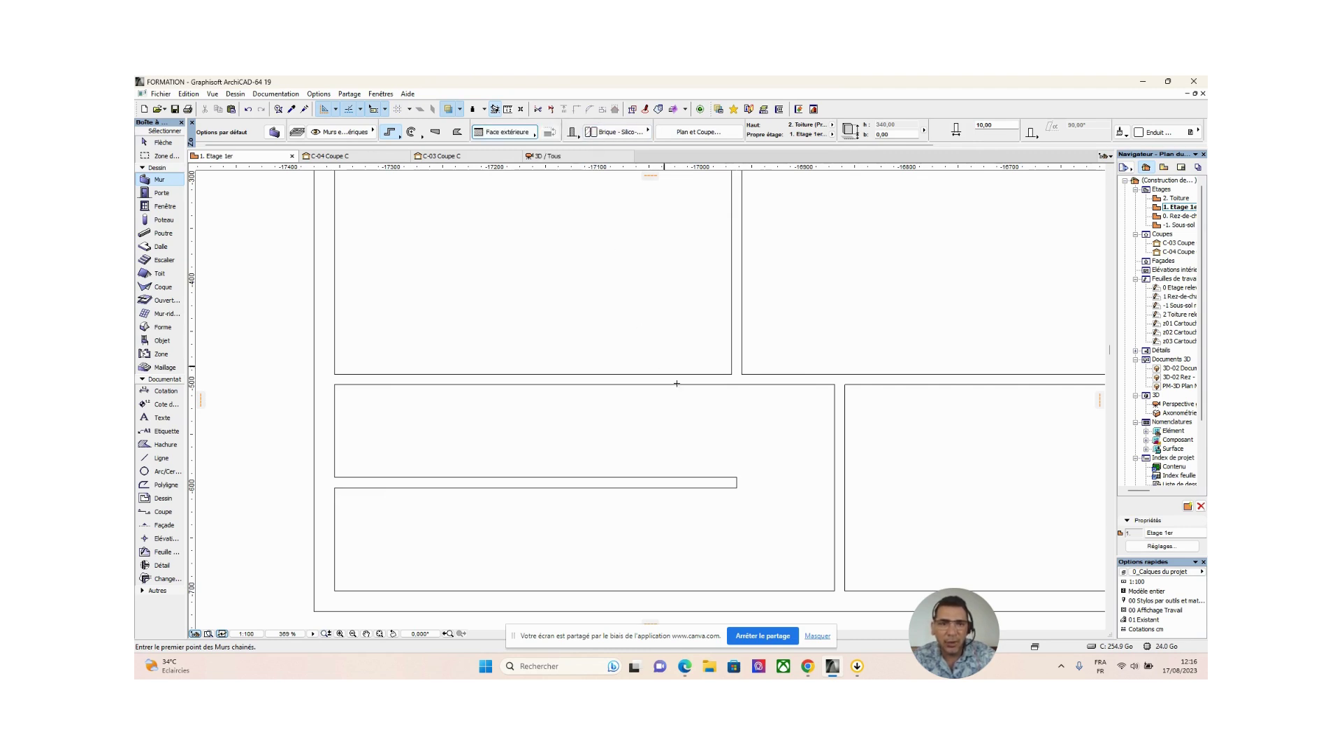
{"action": "left_click", "coordinate": [733, 373]}
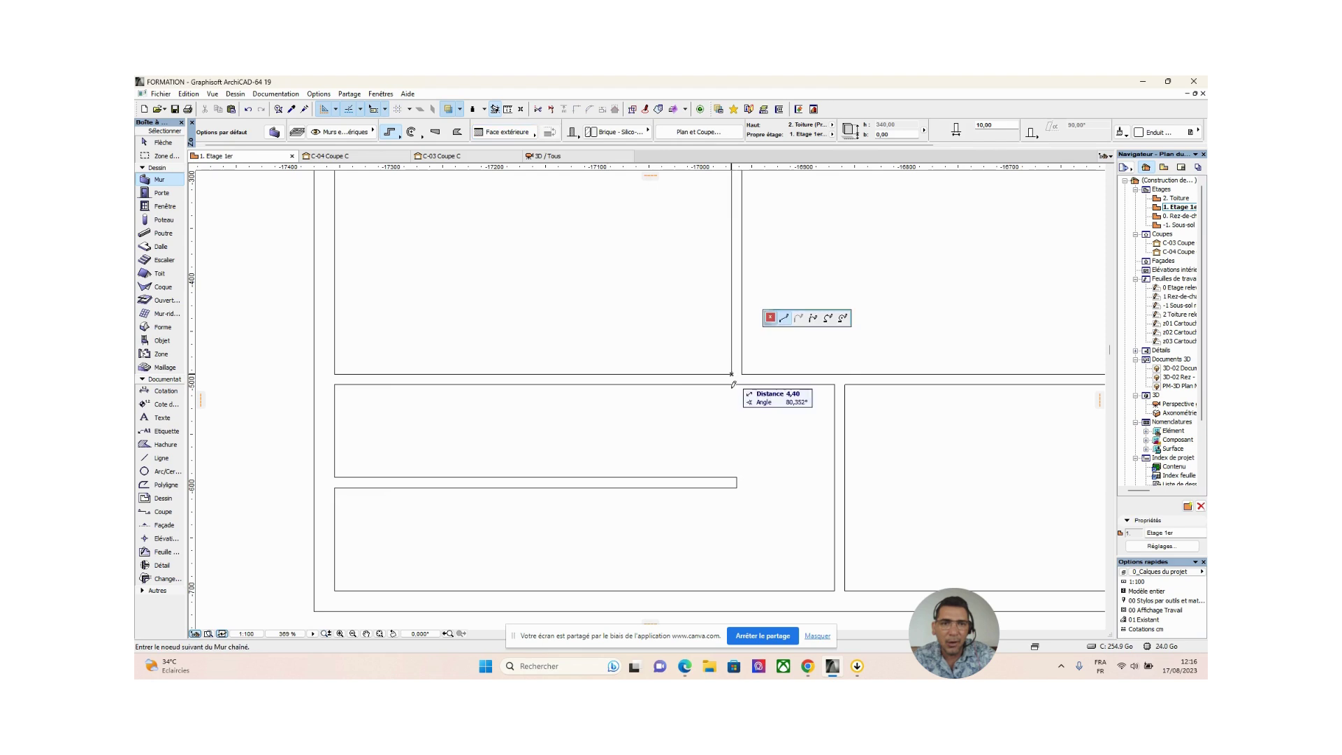
{"action": "left_click", "coordinate": [733, 473]}
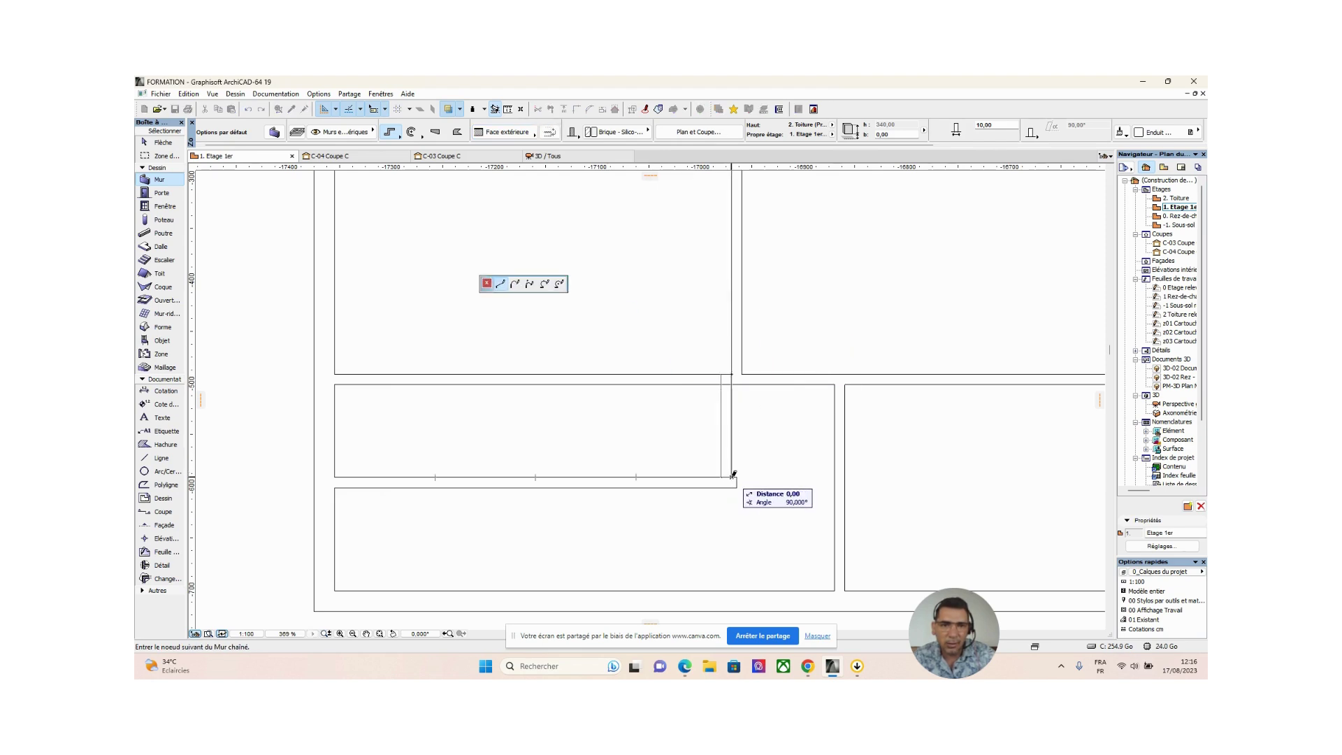
{"action": "left_click", "coordinate": [733, 474]}
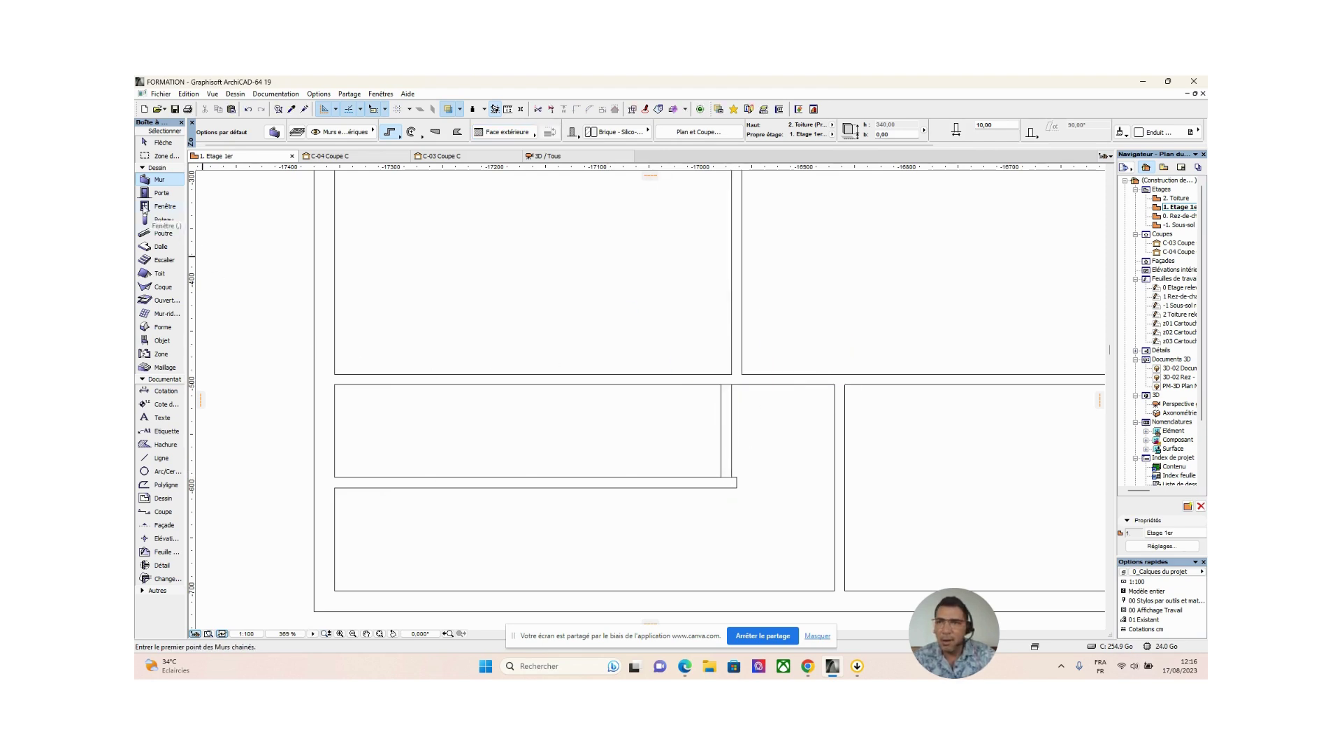
Step: Move the short vertical partition about 100 cm west along the upper horizontal partition's south face
{"action": "left_click", "coordinate": [169, 141]}
{"action": "left_click", "coordinate": [731, 437]}
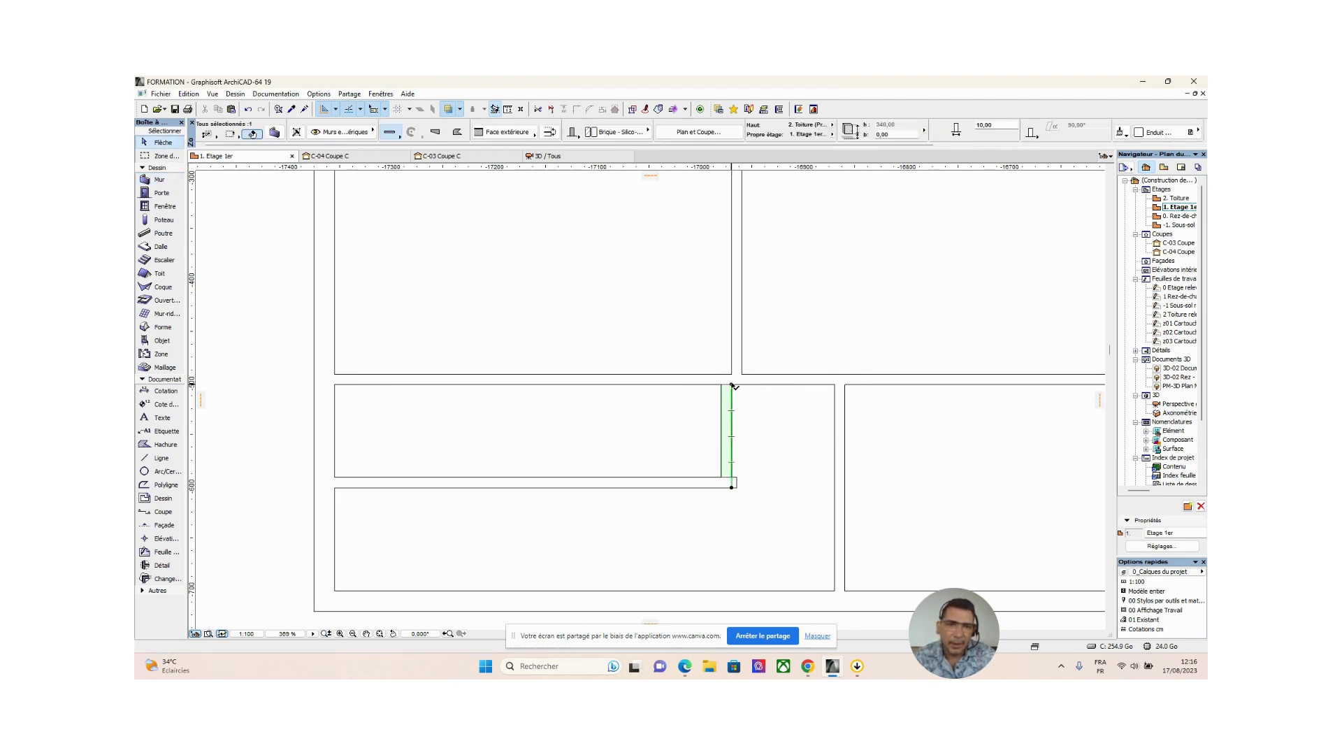
{"action": "left_click", "coordinate": [733, 385]}
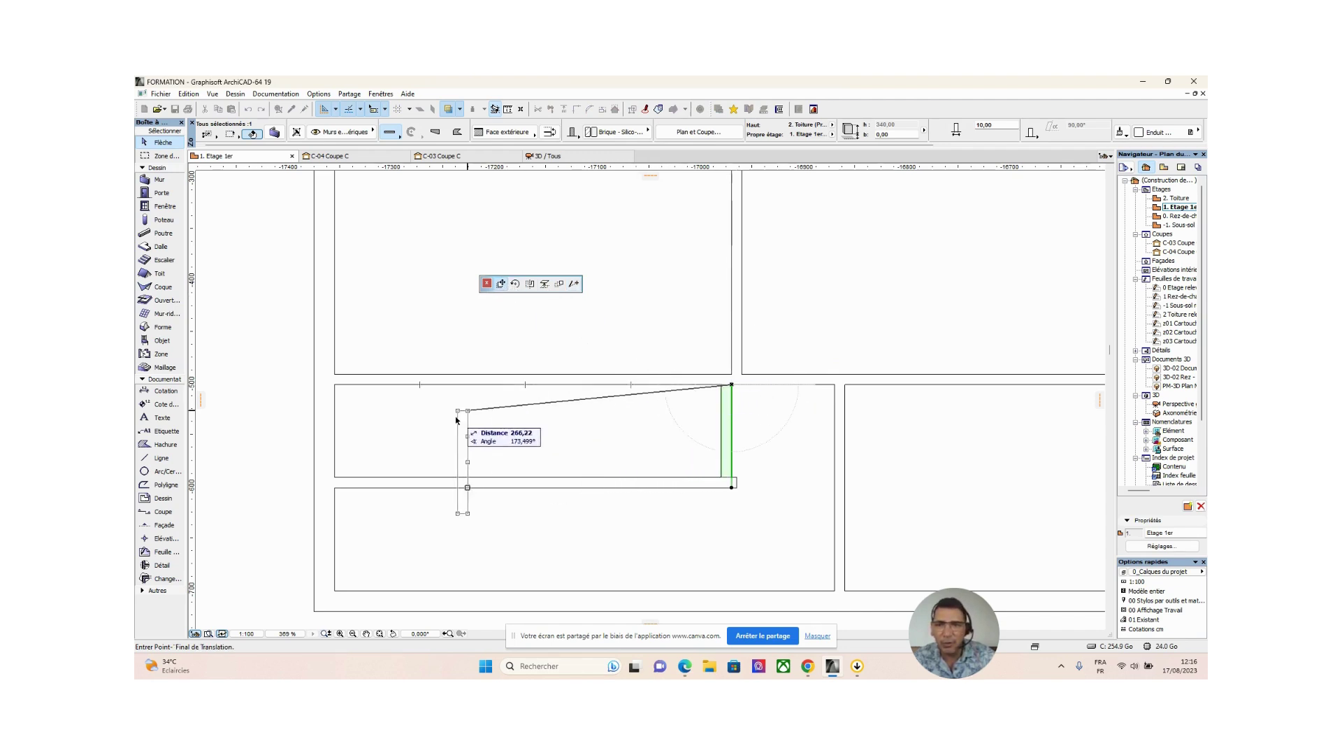
{"action": "left_click", "coordinate": [628, 384]}
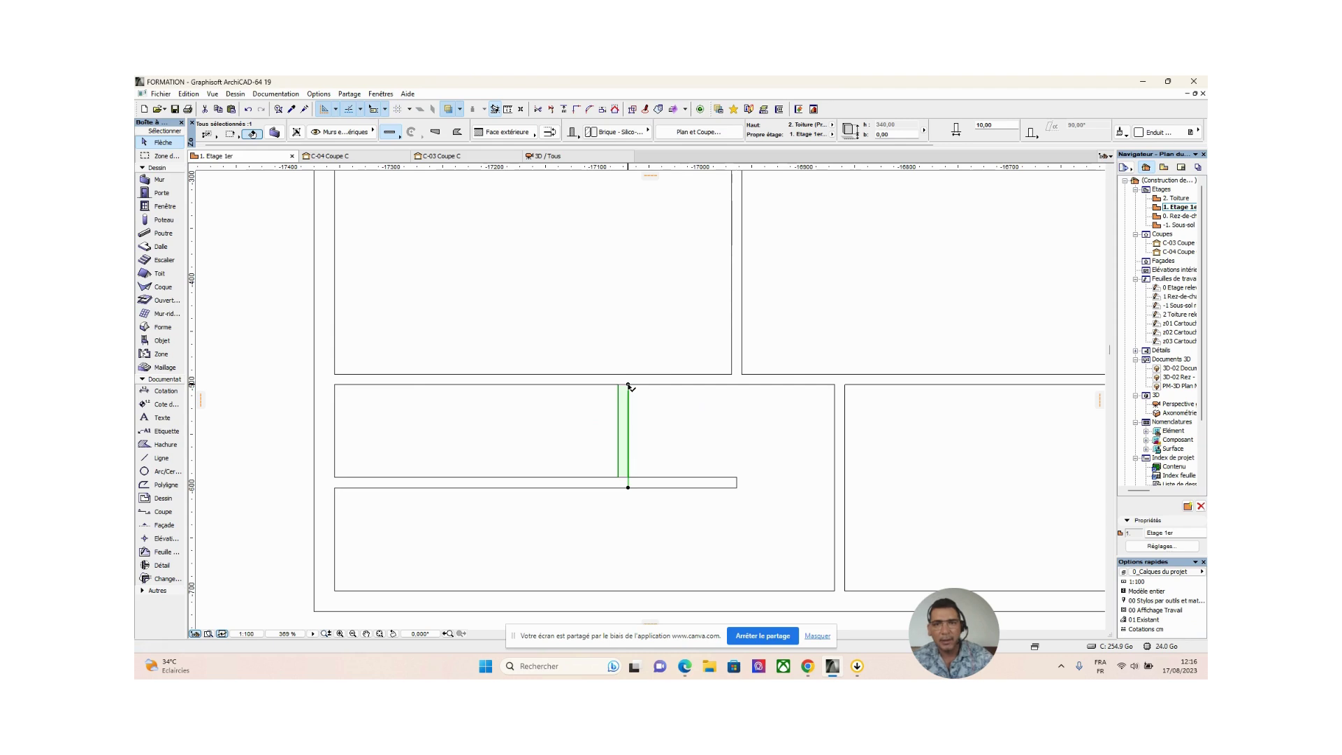
{"action": "scroll", "coordinate": [671, 382], "scroll_direction": "up", "scroll_amount": 2}
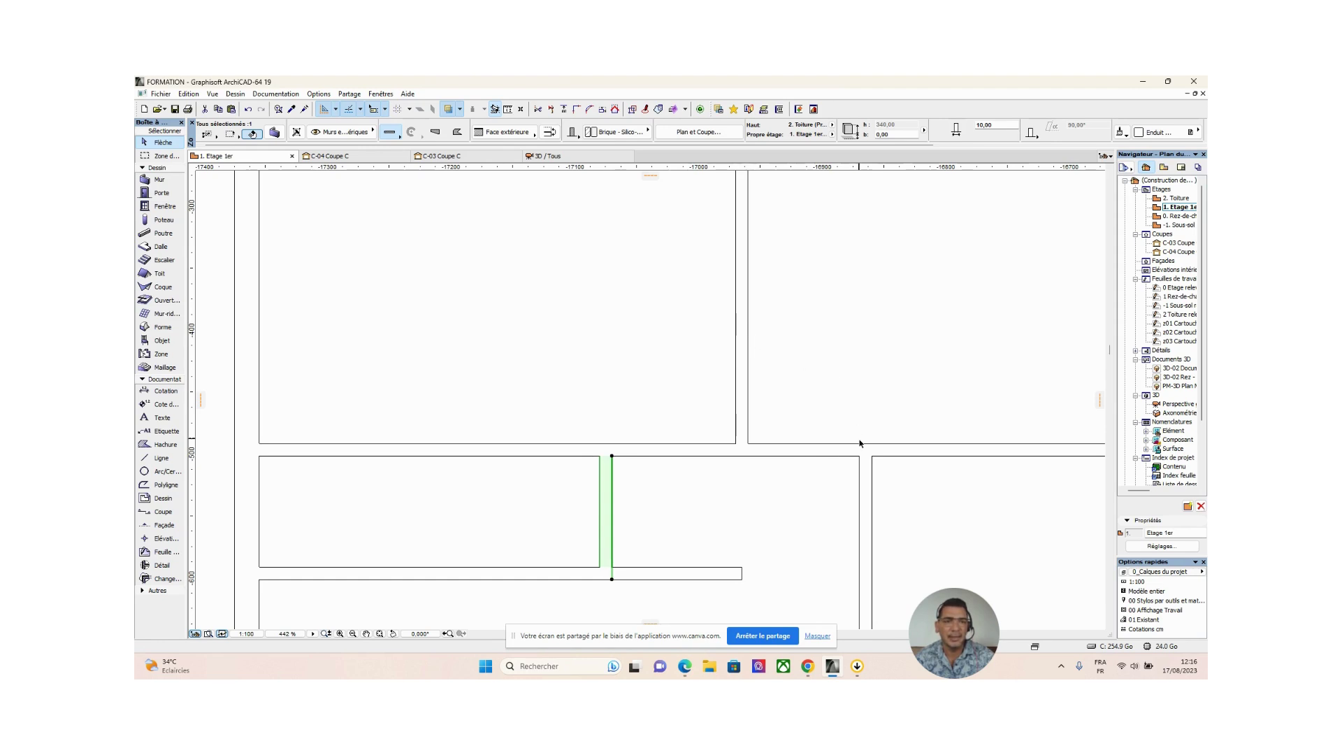
{"action": "scroll", "coordinate": [865, 505], "scroll_direction": "down", "scroll_amount": 2}
{"action": "middle_click_drag", "start_coordinate": [865, 505], "coordinate": [740, 335]}
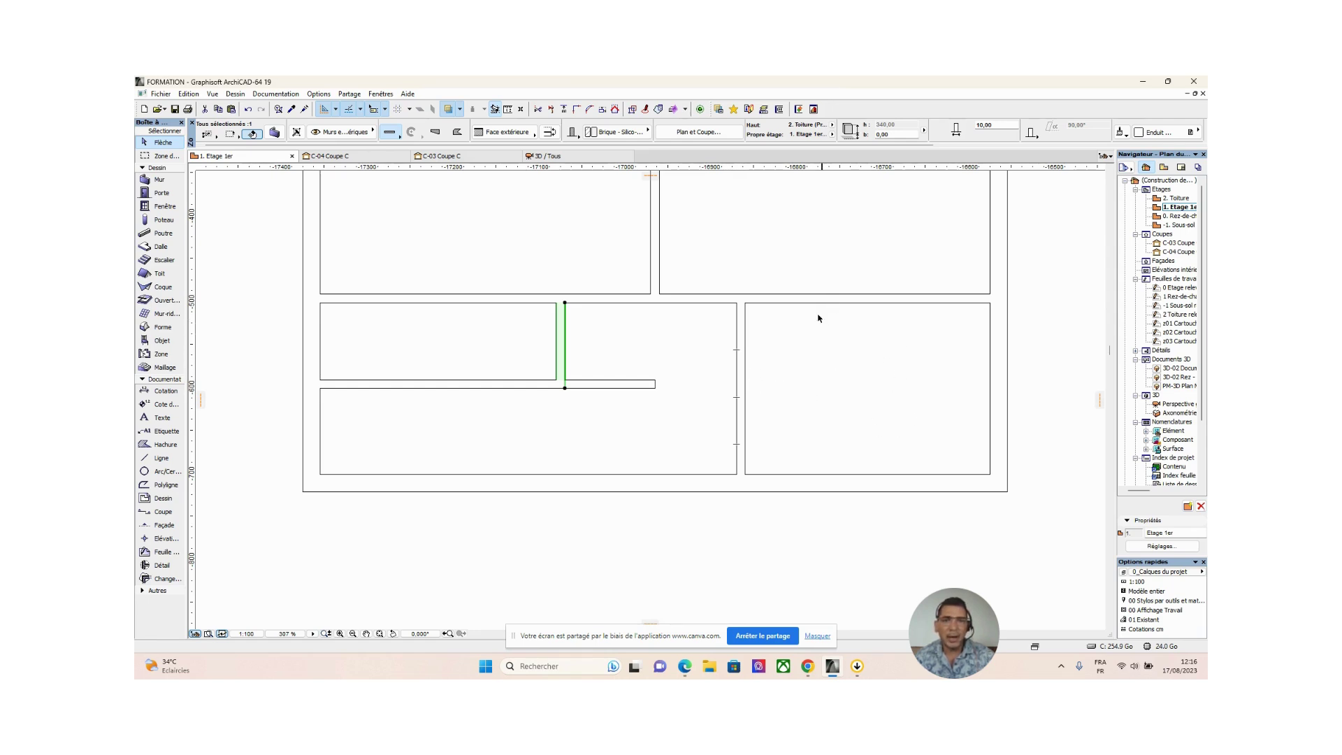
{"action": "scroll", "coordinate": [664, 395], "scroll_direction": "down", "scroll_amount": 3}
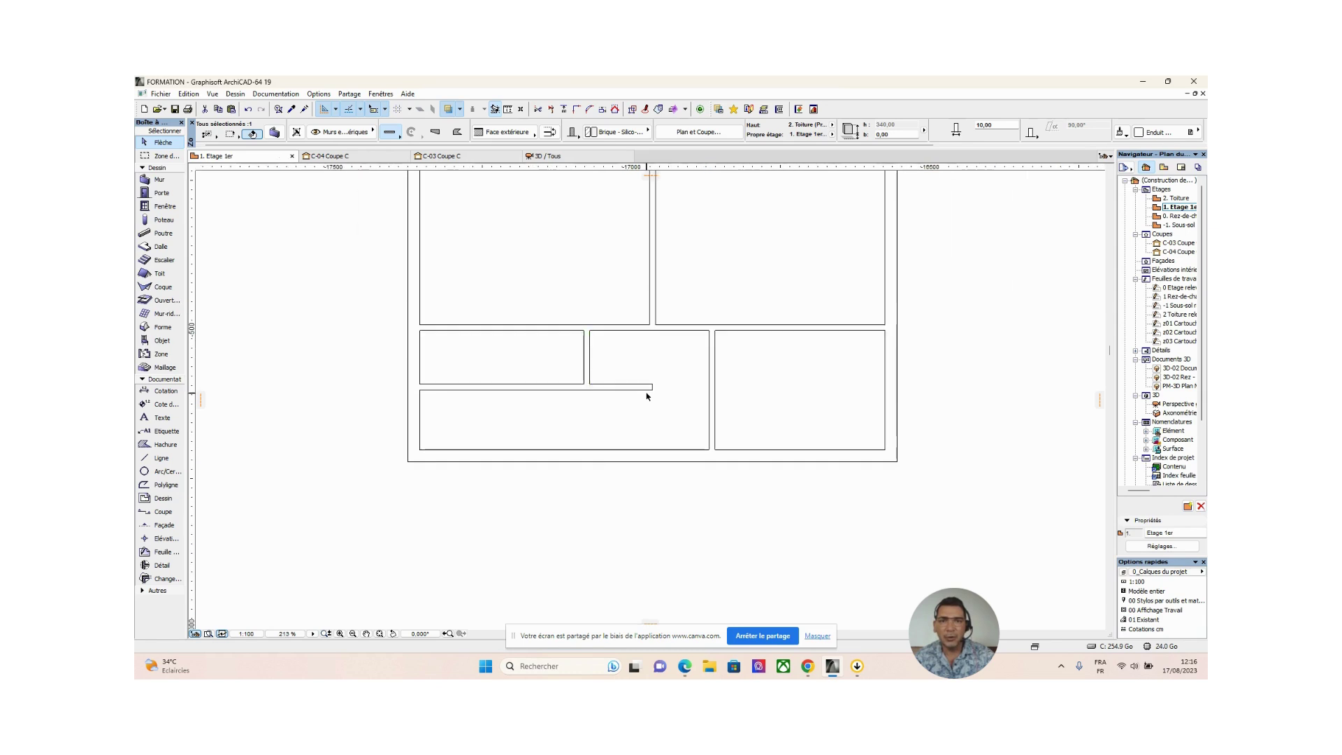
{"action": "left_click", "coordinate": [914, 366]}
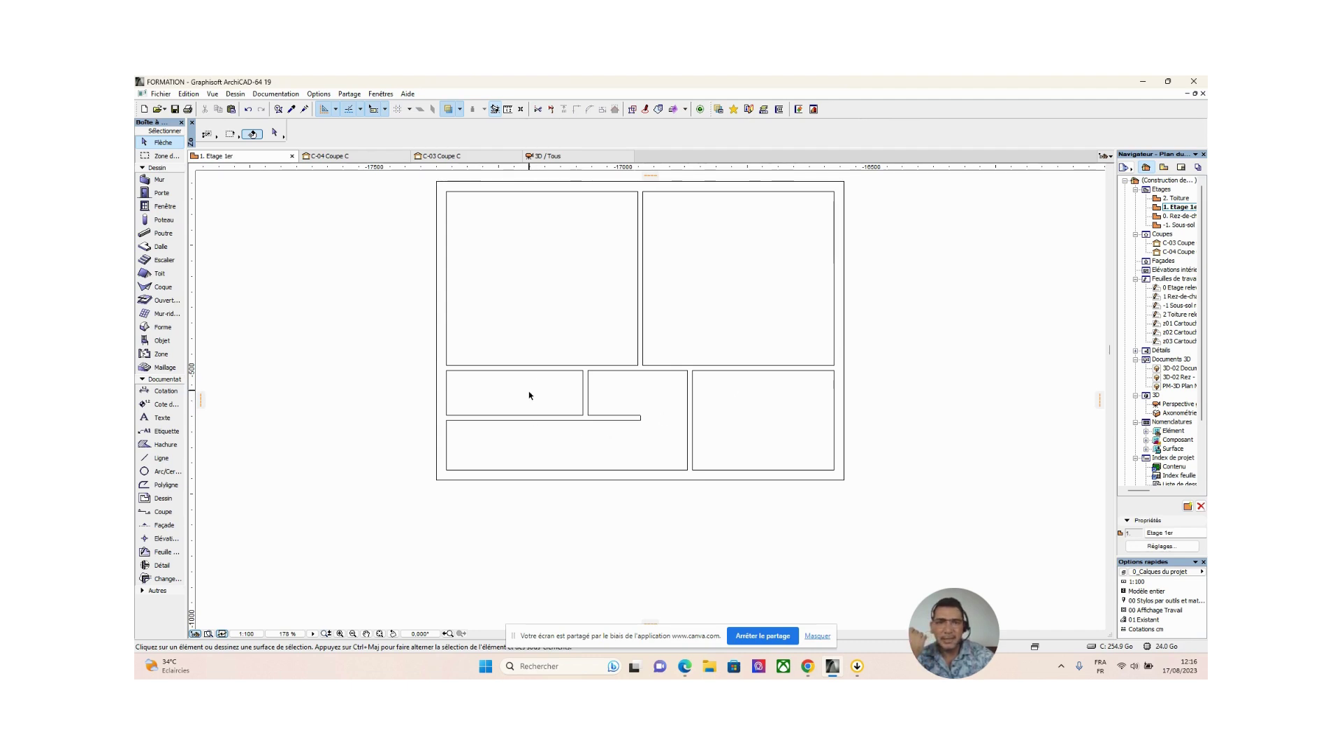
Step: Set the Hachure tool's defaults to the Sans Trame fill with white fill pen 19
{"action": "middle_click_drag", "start_coordinate": [692, 388], "coordinate": [794, 402]}
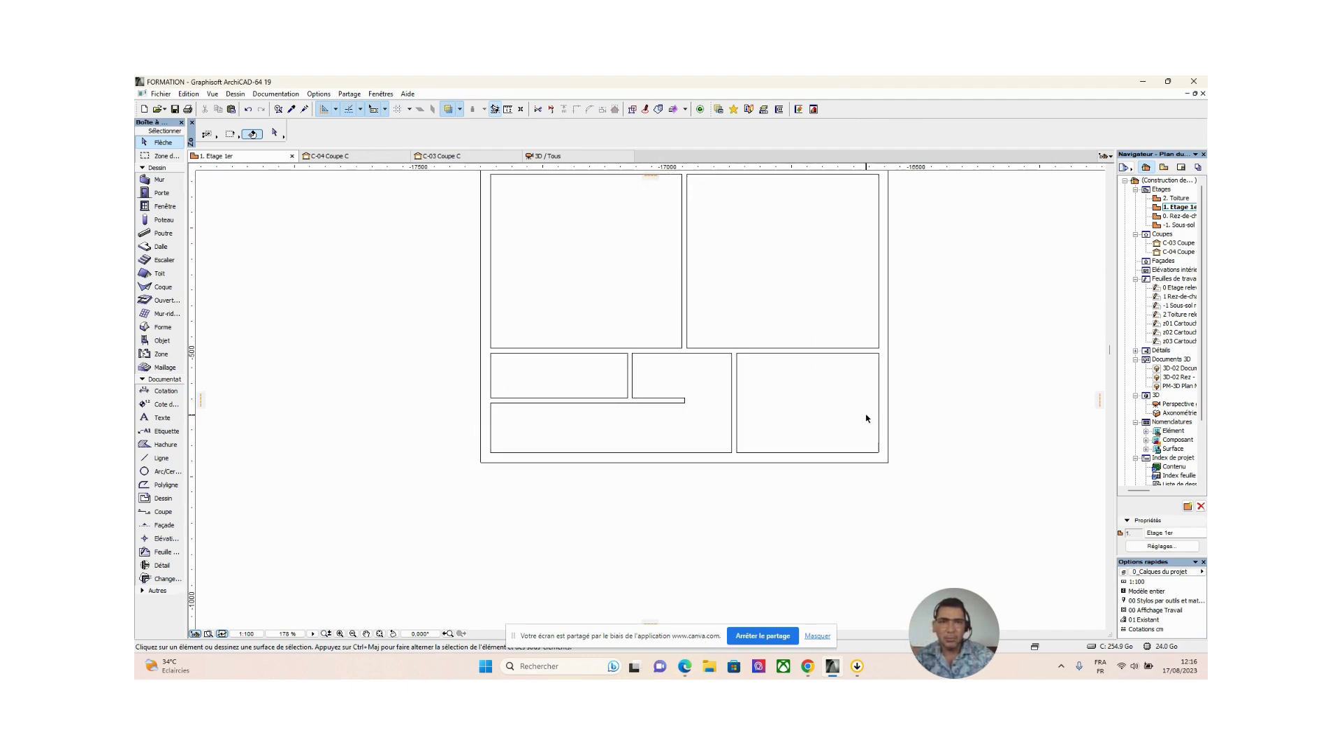
{"action": "scroll", "coordinate": [838, 430], "scroll_direction": "down", "scroll_amount": 2}
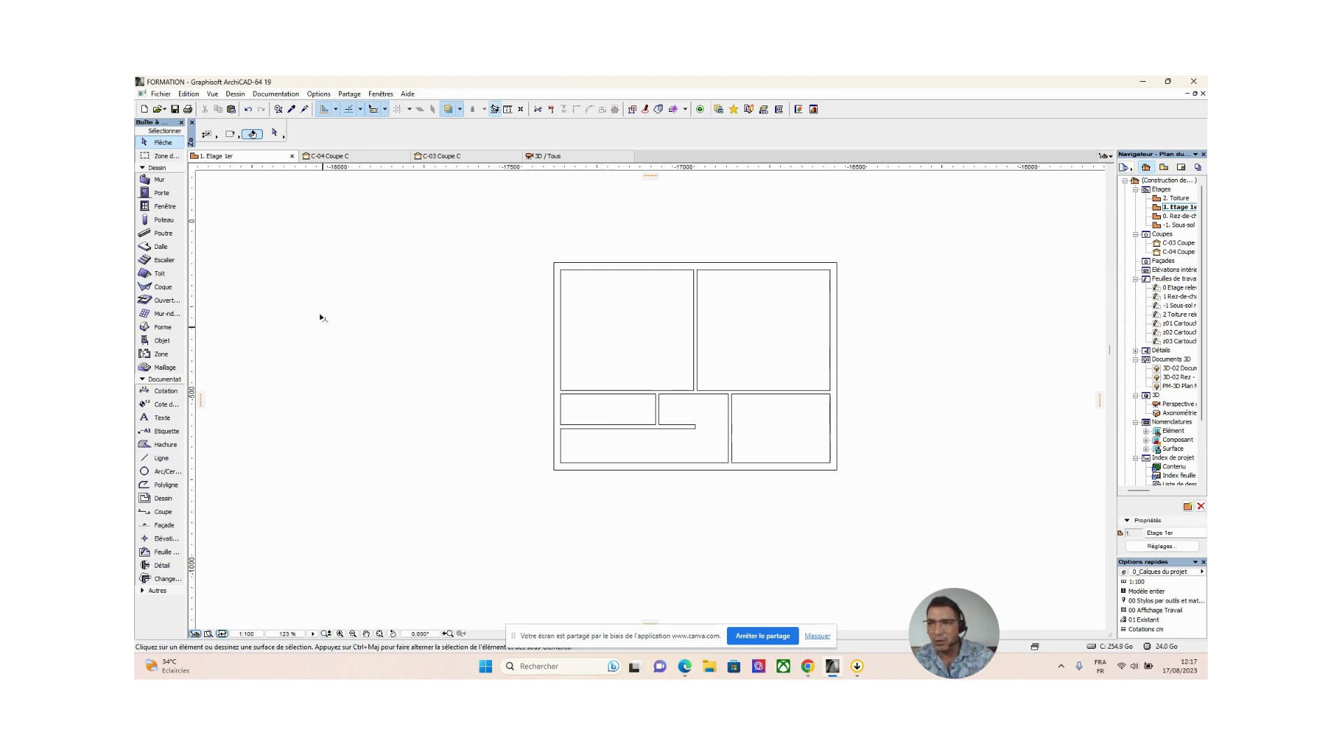
{"action": "left_click", "coordinate": [174, 446]}
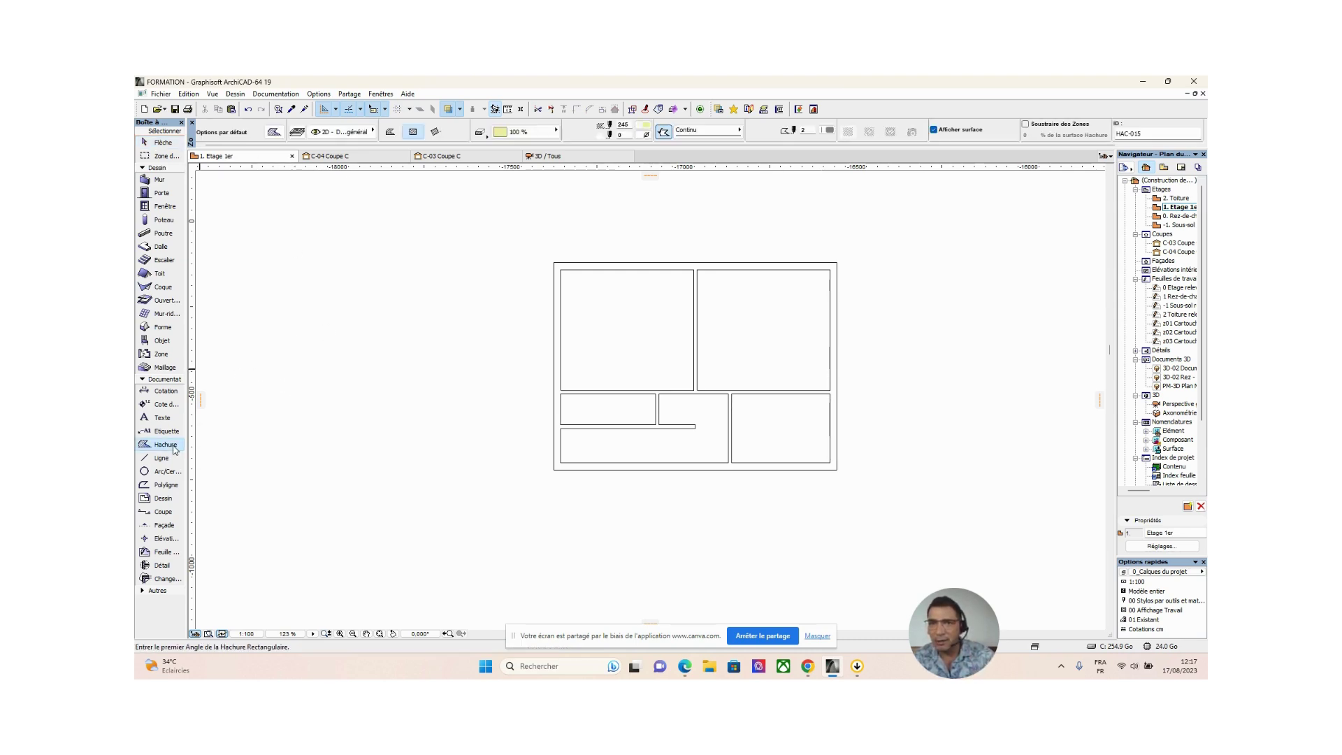
{"action": "left_click", "coordinate": [524, 131]}
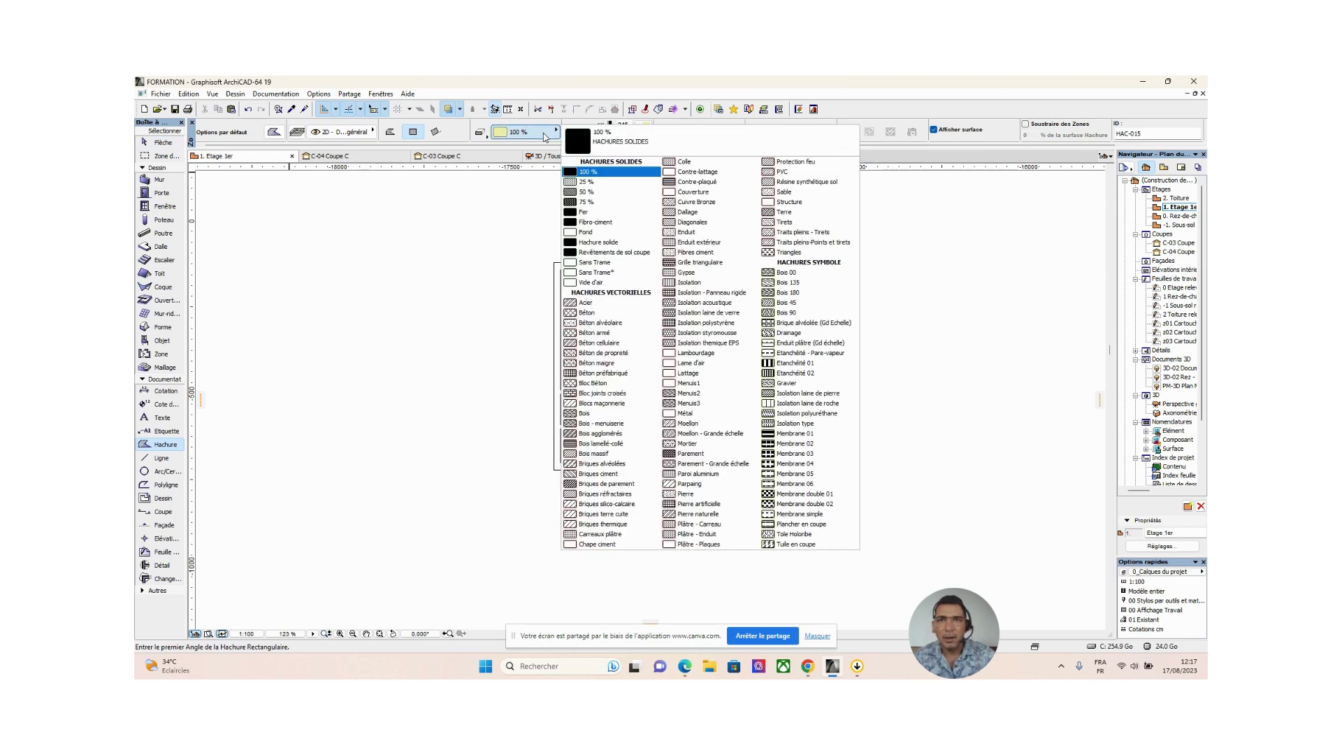
{"action": "left_click", "coordinate": [596, 263]}
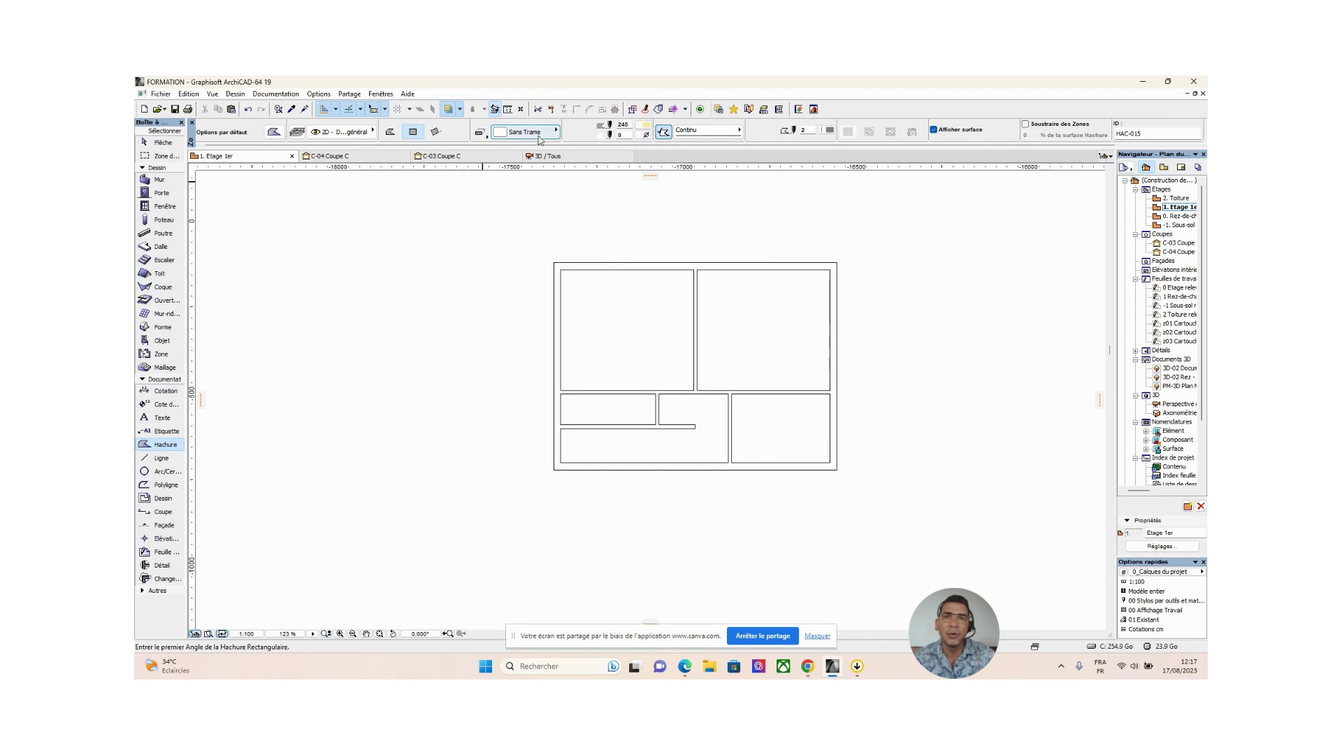
{"action": "left_click", "coordinate": [643, 125]}
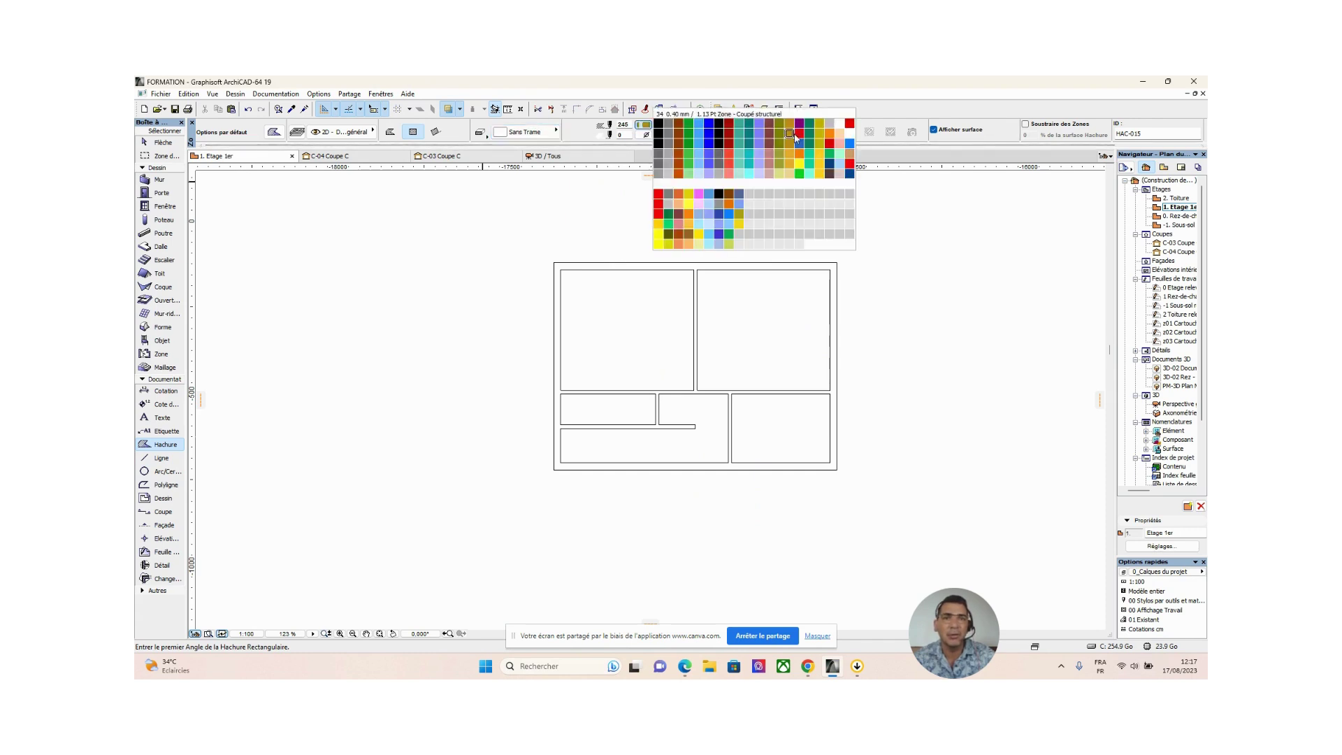
{"action": "left_click", "coordinate": [840, 124]}
Step: Review the default Hachure settings, including fill type, pens and the Afficher surface option
{"action": "left_click", "coordinate": [279, 133]}
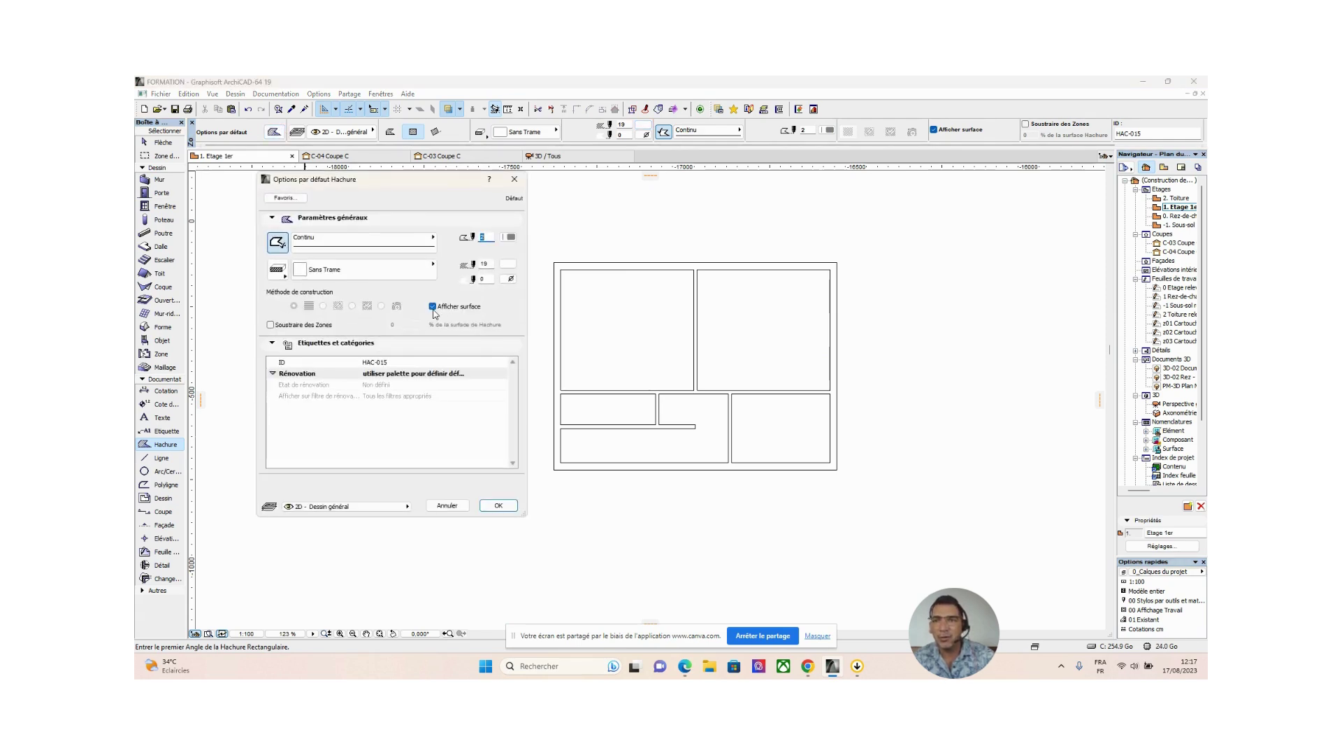
{"action": "left_click", "coordinate": [514, 179]}
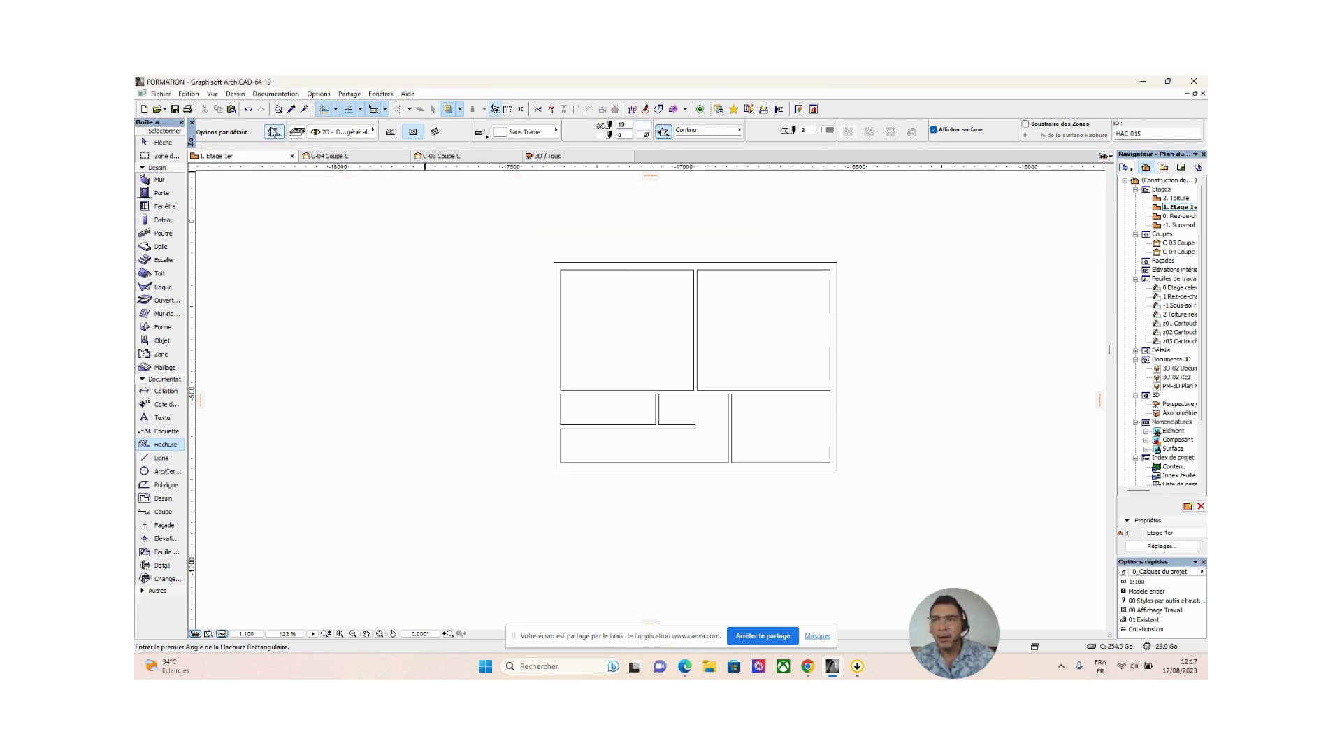
{"action": "left_click", "coordinate": [273, 132]}
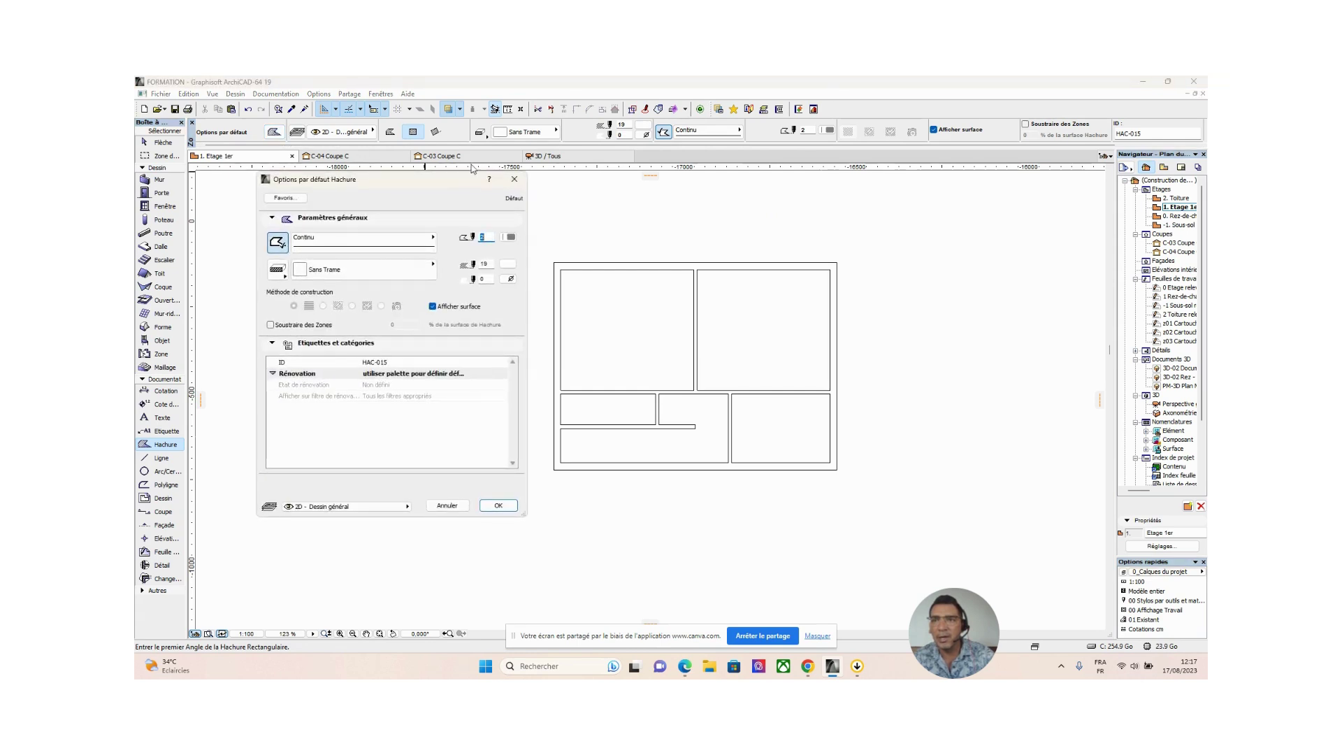
{"action": "left_click", "coordinate": [514, 179]}
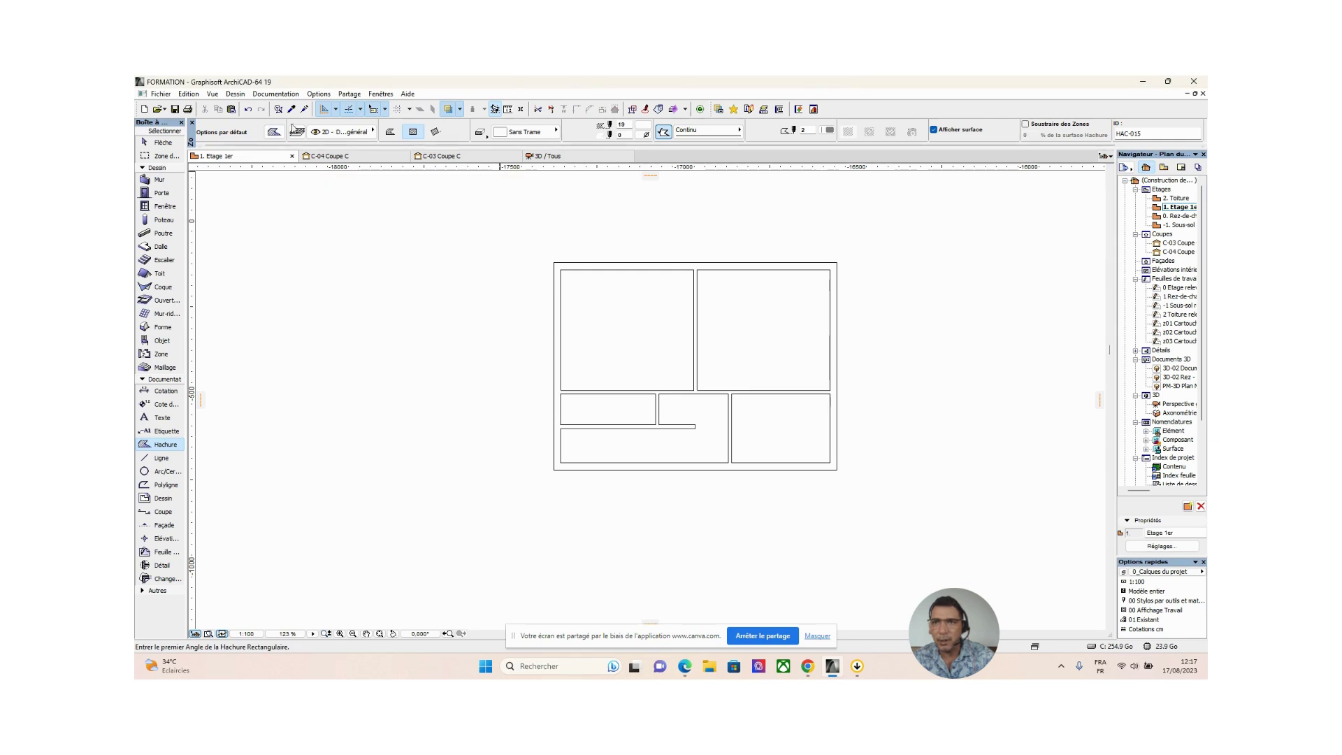
{"action": "double_click", "coordinate": [156, 446]}
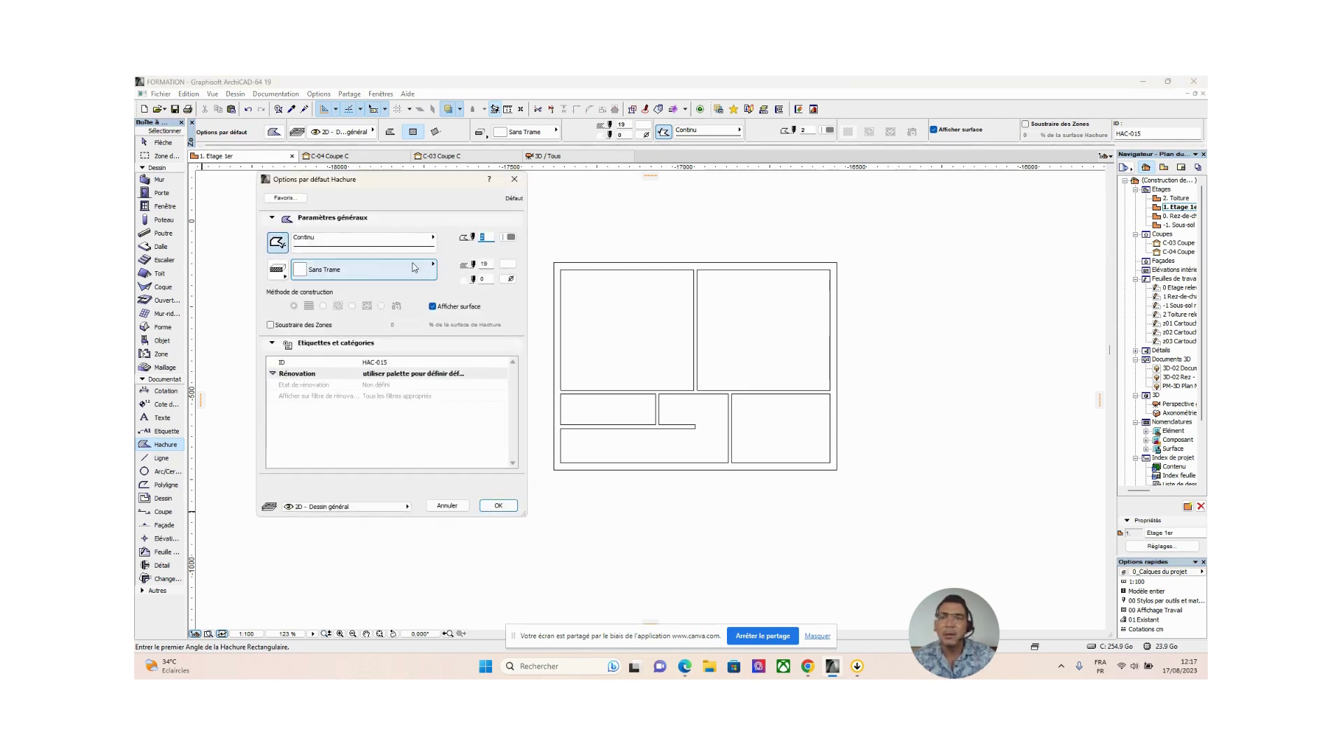
{"action": "left_click", "coordinate": [496, 508]}
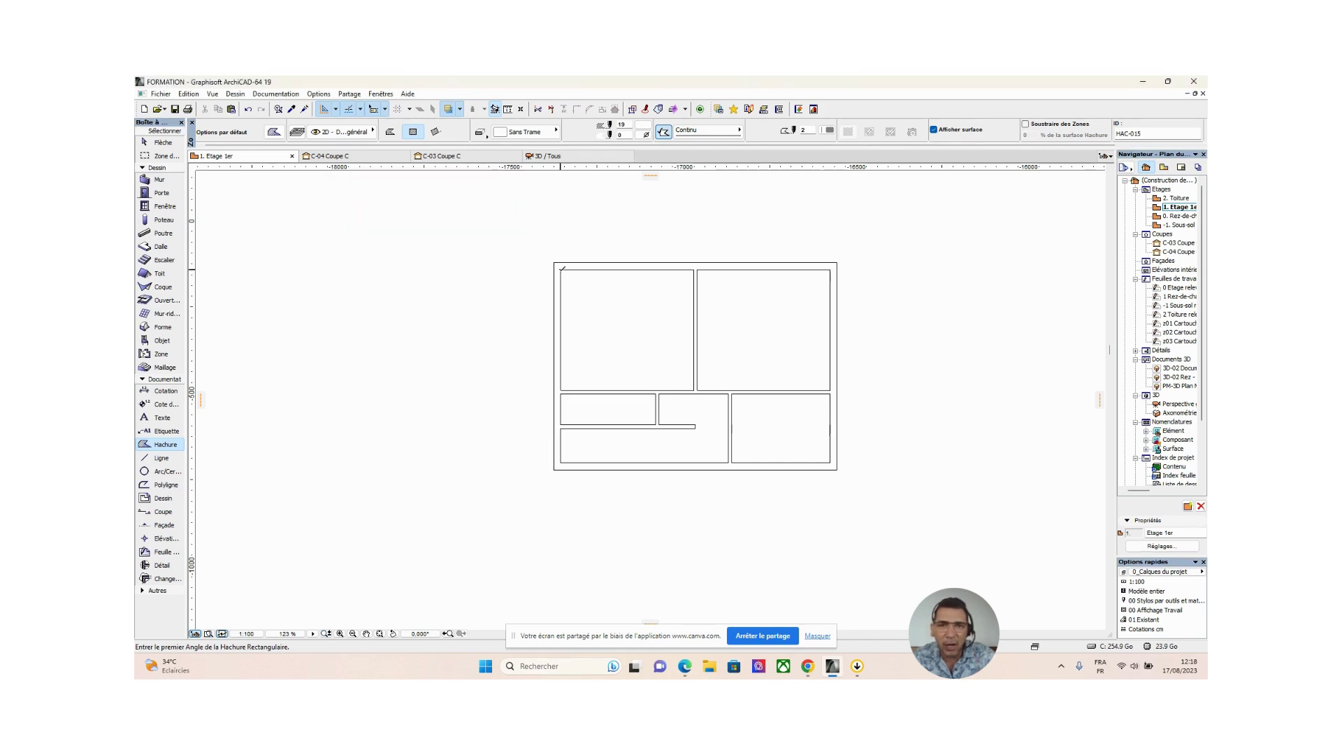
Step: Draw rectangular hatches over the two large northern rooms and place a surface-area label inside each
{"action": "left_click", "coordinate": [561, 269]}
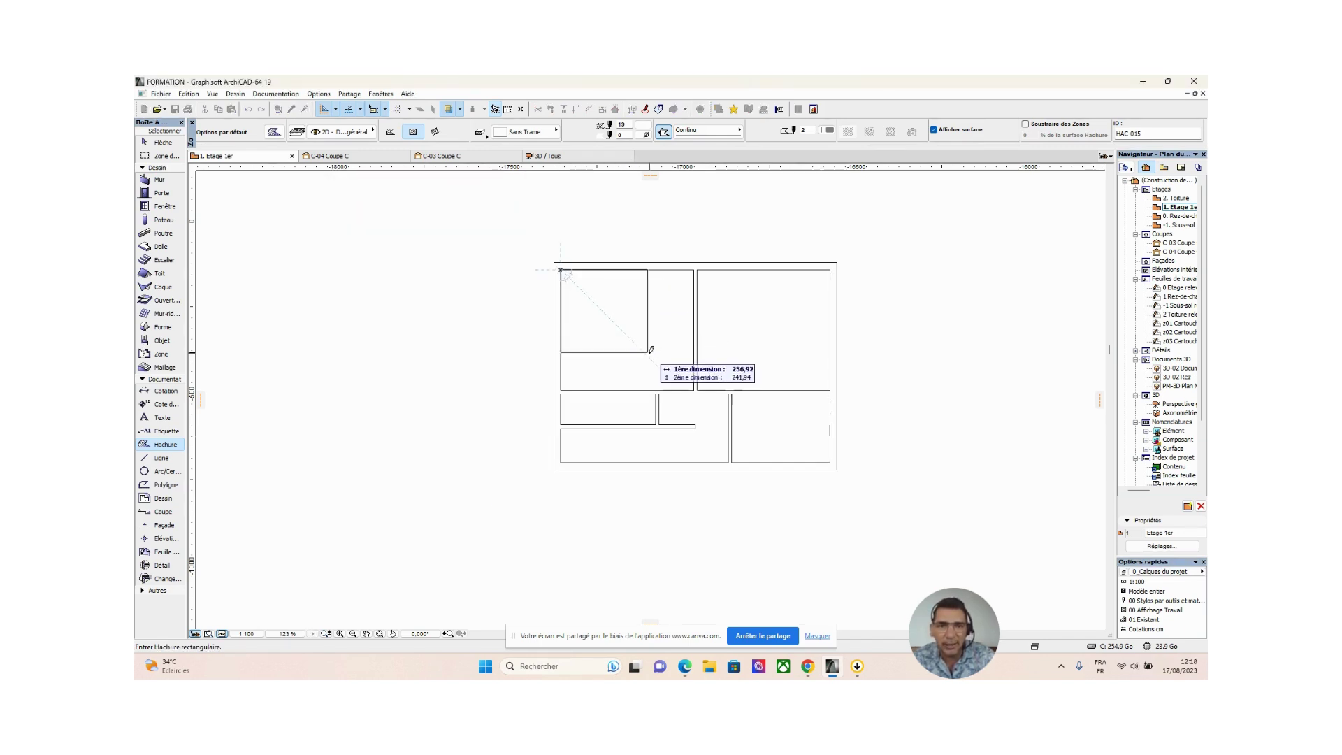
{"action": "left_click", "coordinate": [694, 383]}
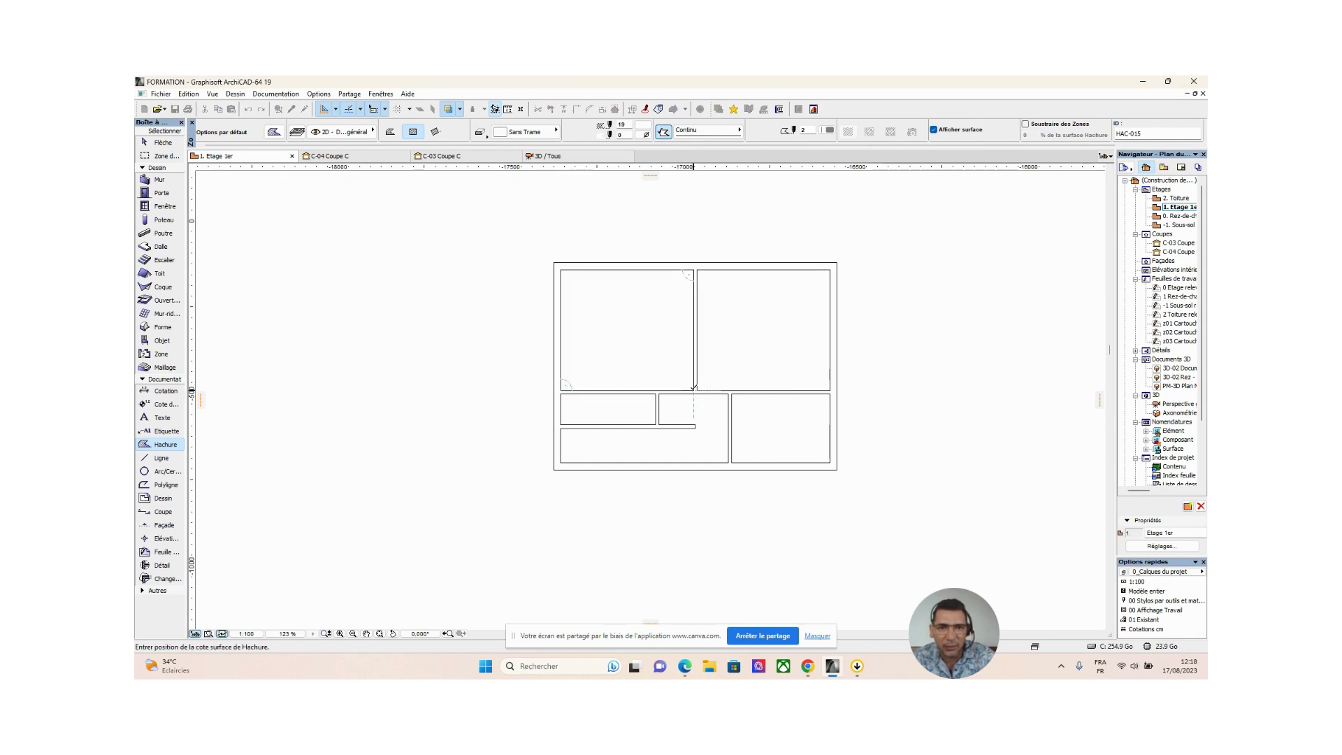
{"action": "left_click", "coordinate": [627, 329]}
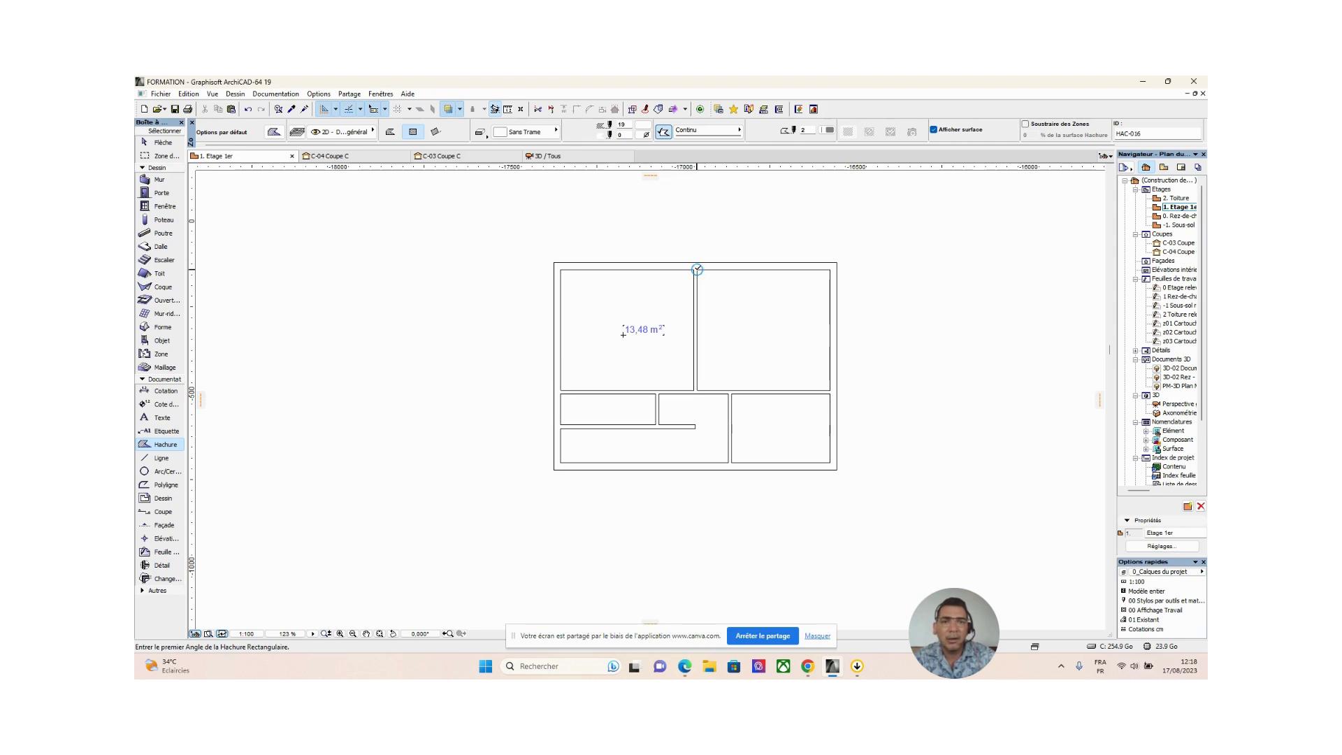
{"action": "left_click", "coordinate": [697, 269]}
{"action": "left_click", "coordinate": [828, 386]}
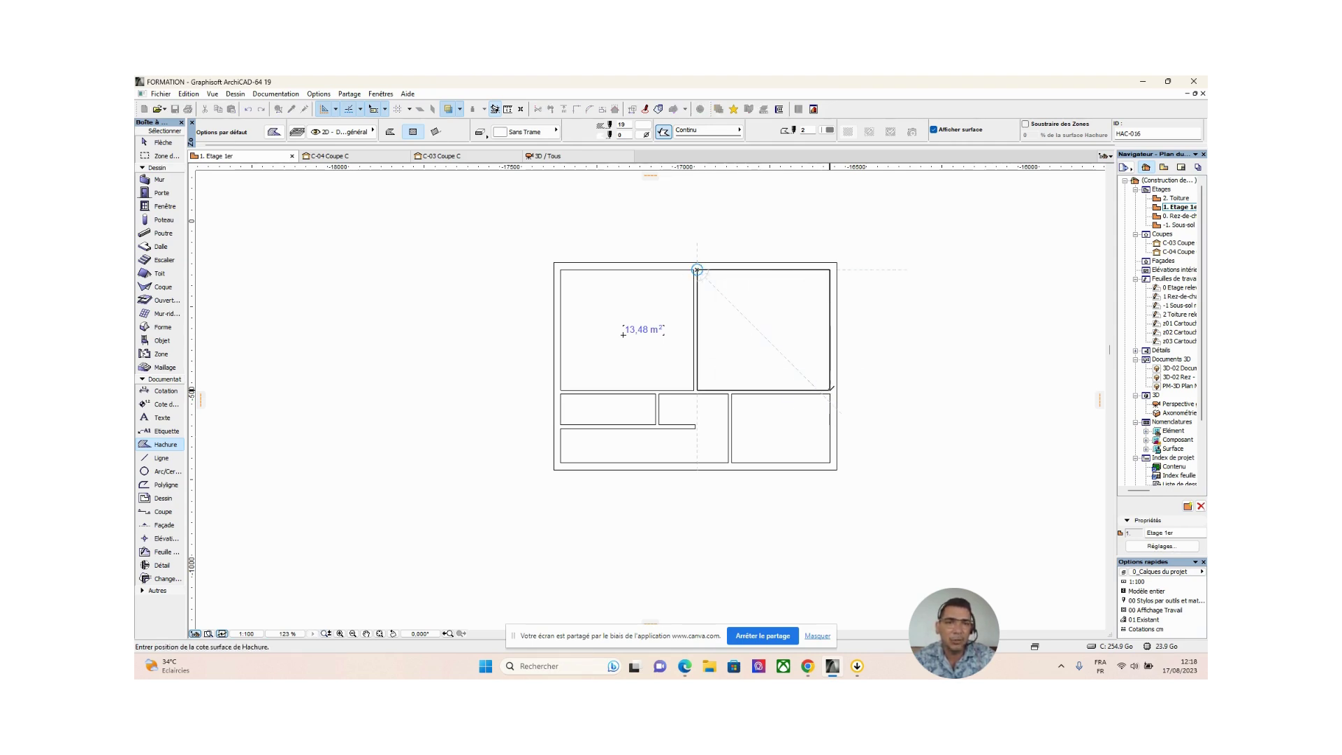
{"action": "left_click", "coordinate": [758, 330]}
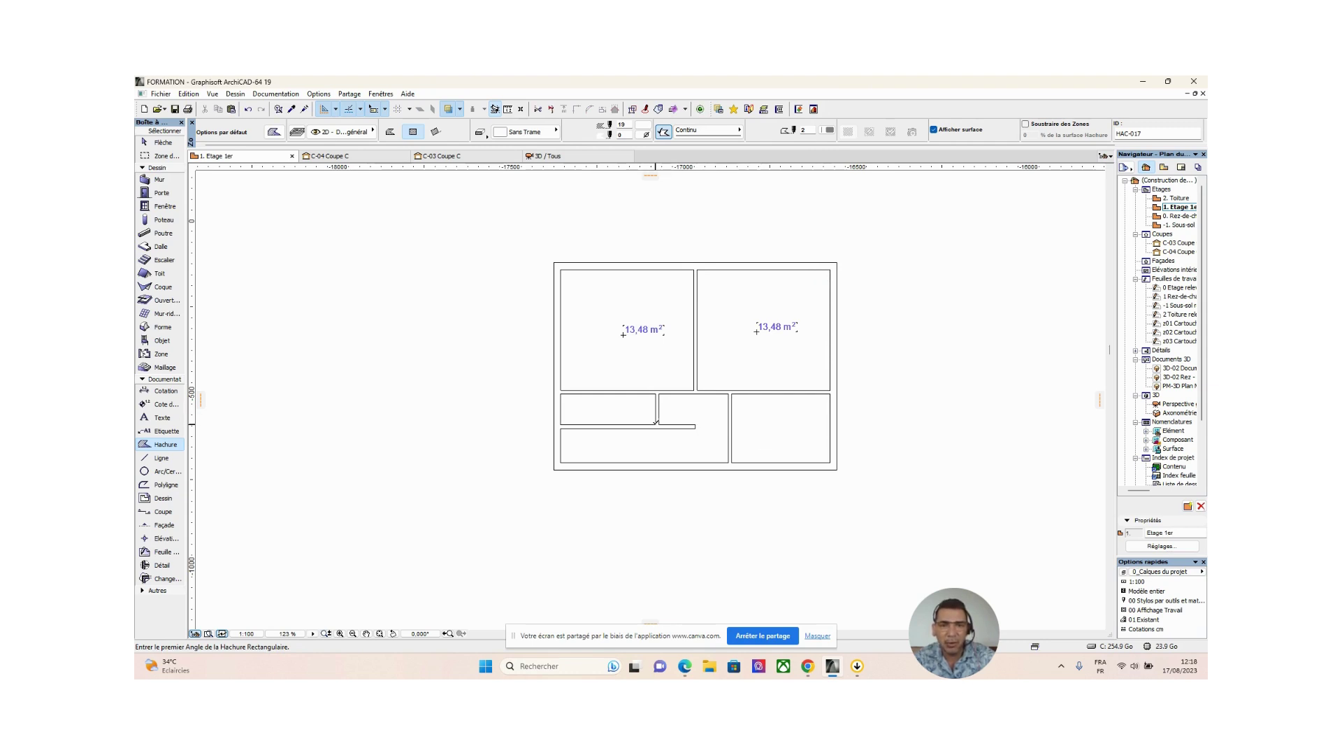
Step: Draw rectangular hatches over the small western room and the southeast room, placing a surface-area label in each
{"action": "left_click", "coordinate": [655, 423]}
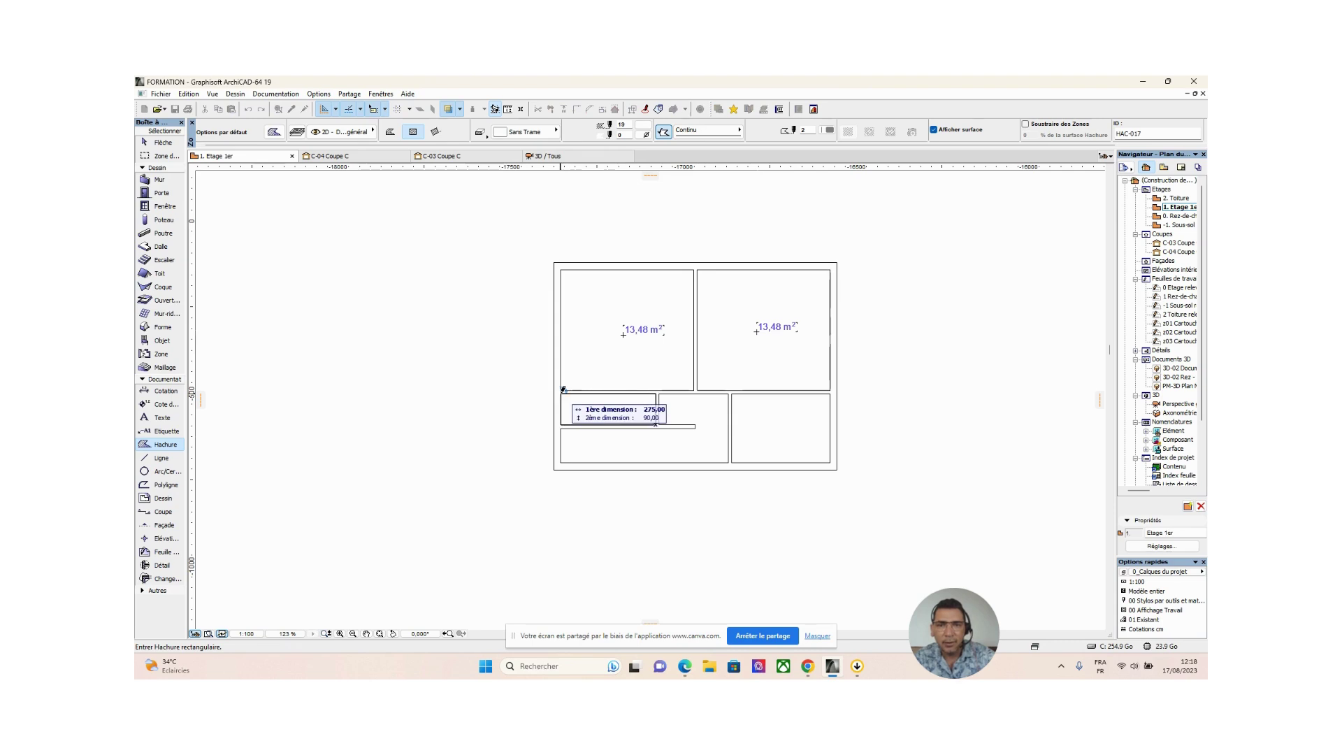
{"action": "left_click", "coordinate": [563, 389]}
{"action": "left_click", "coordinate": [605, 410]}
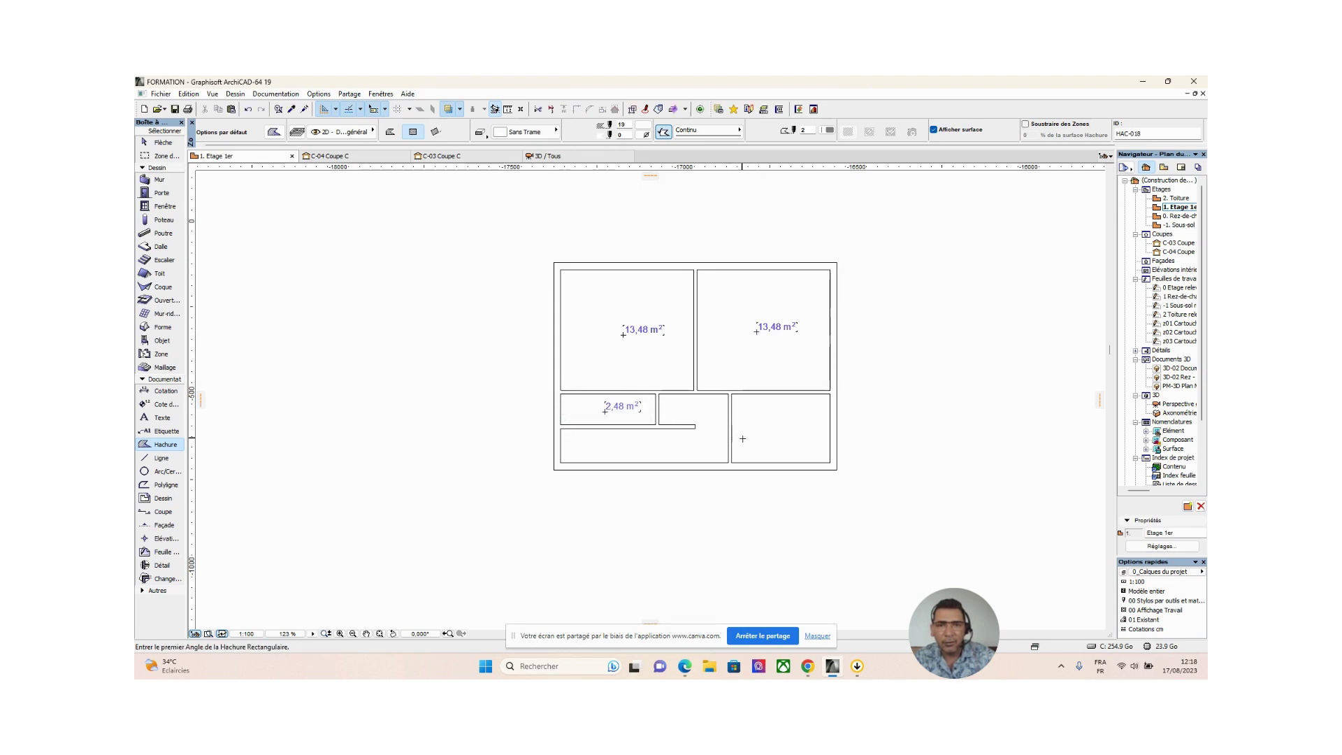
{"action": "left_click", "coordinate": [732, 393]}
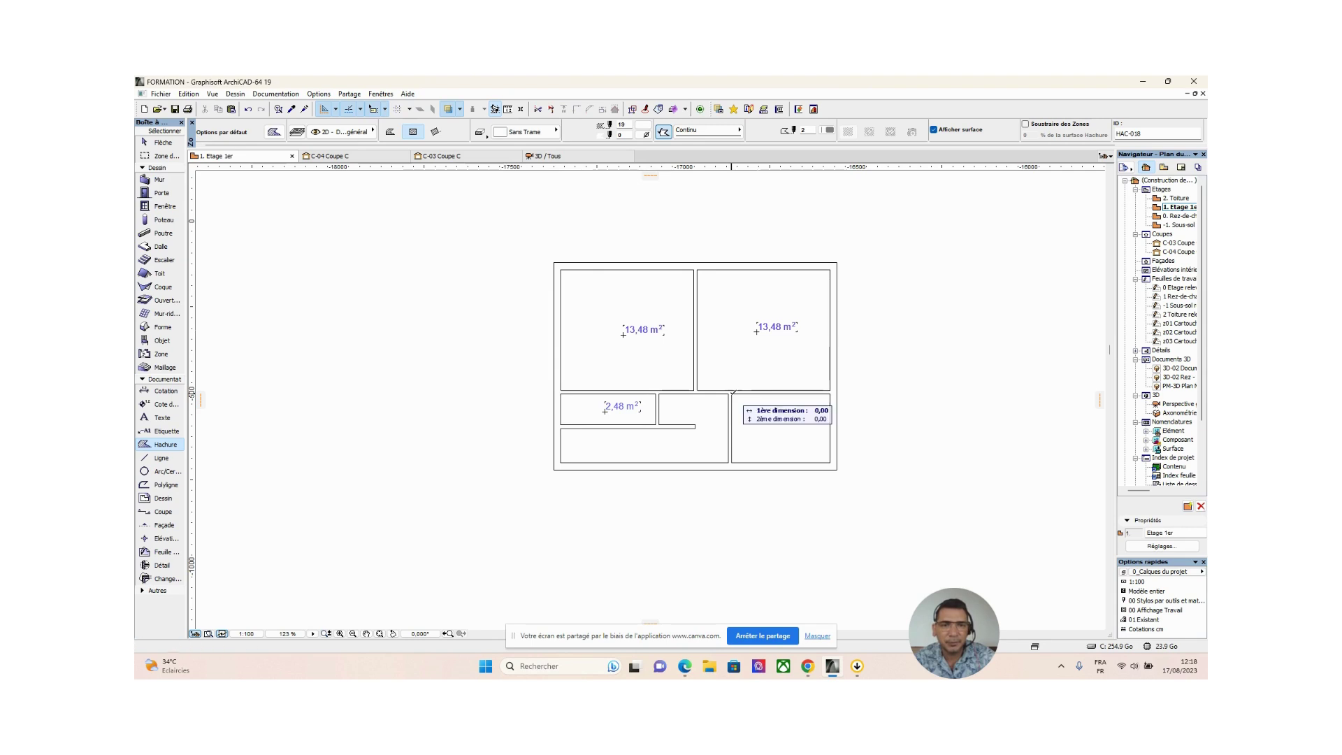
{"action": "left_click", "coordinate": [832, 457]}
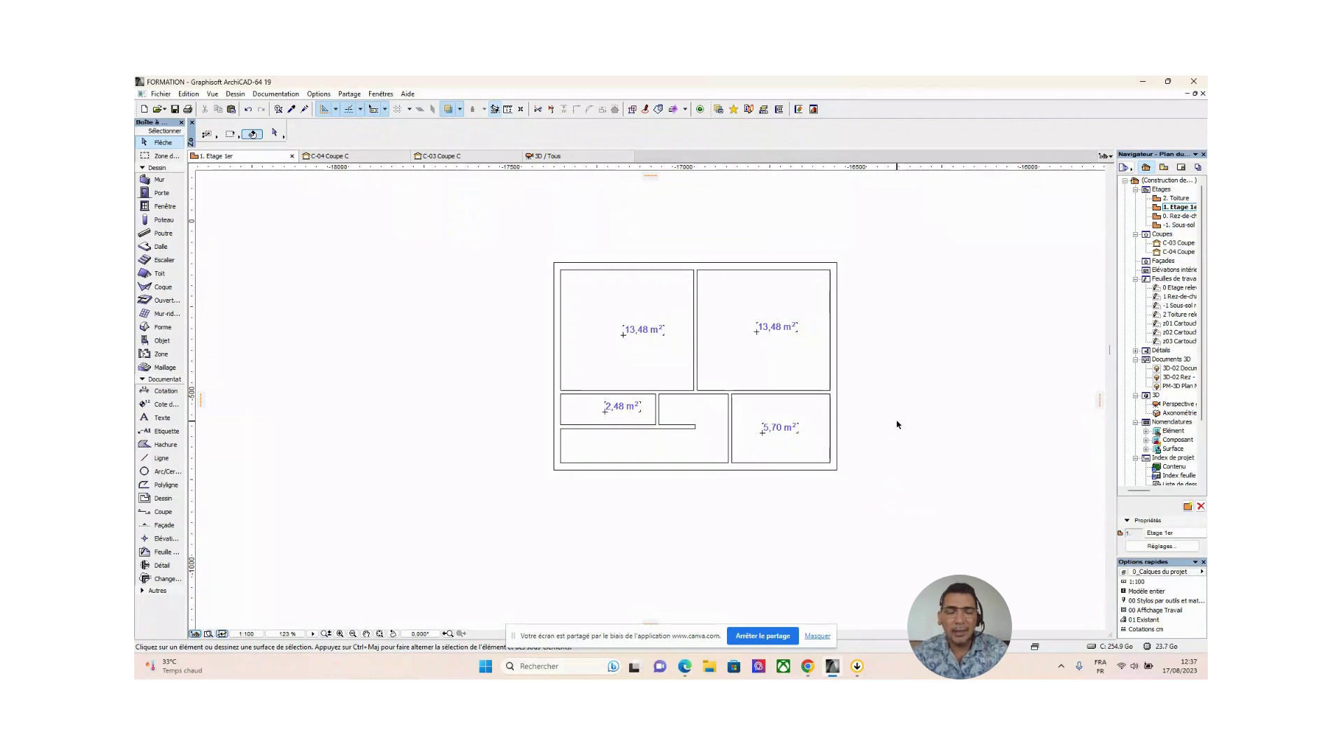
Step: Examine the house's exterior walls and upper-floor partitions from several sides in the 3D view
{"action": "left_click", "coordinate": [549, 161]}
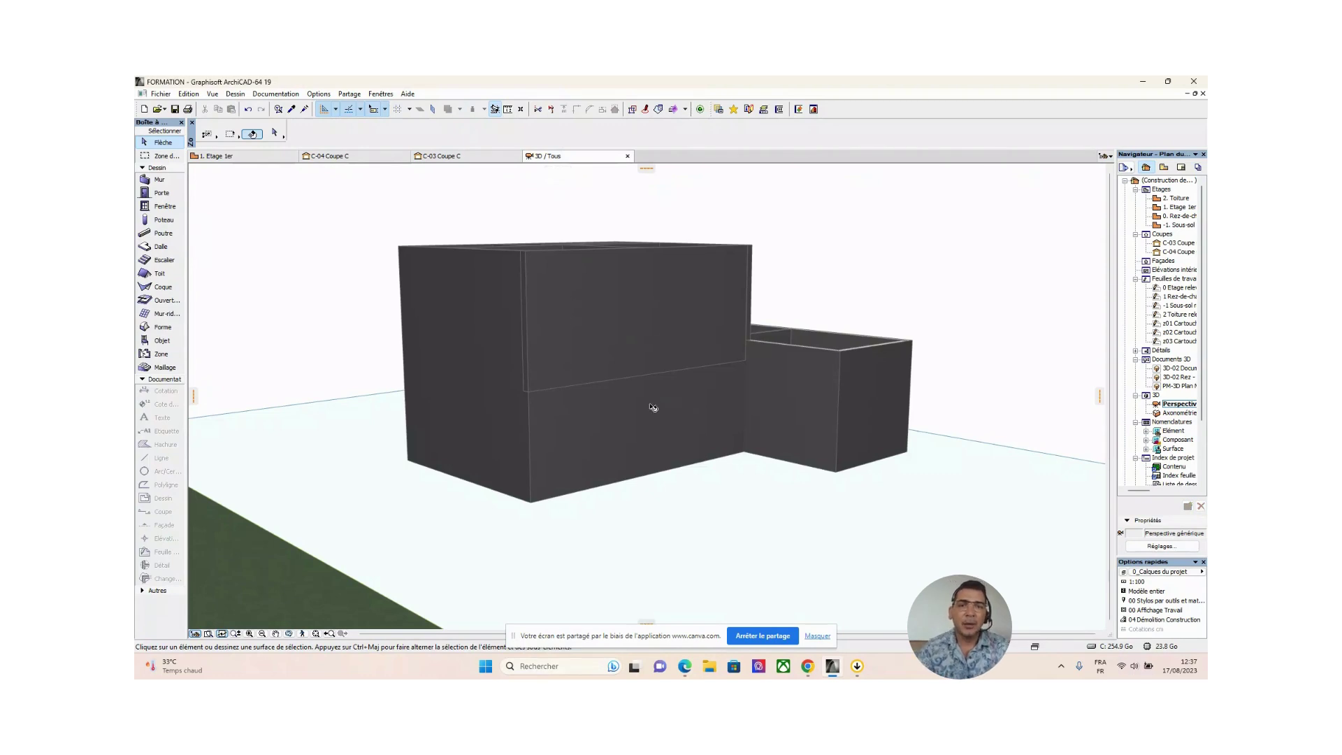
{"action": "middle_click_drag", "start_coordinate": [652, 407], "coordinate": [729, 429], "text": "shift"}
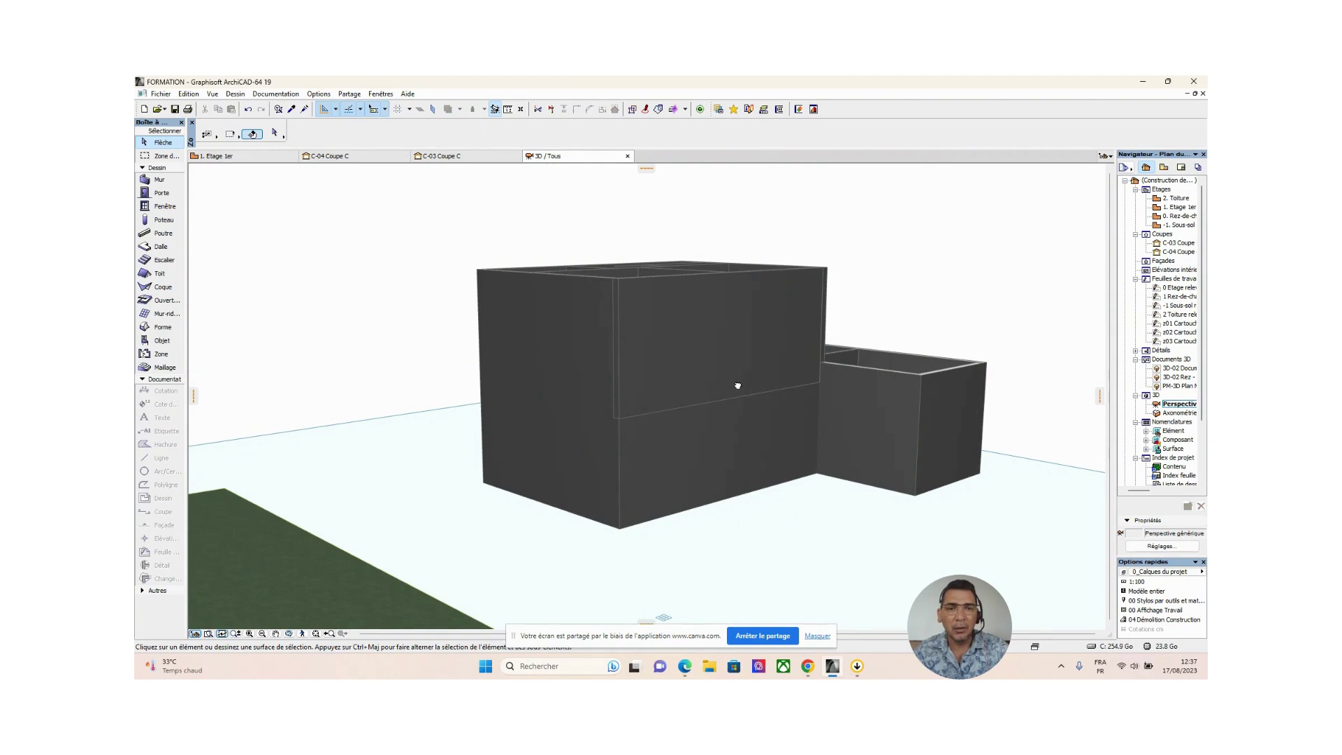
{"action": "middle_click_drag", "start_coordinate": [738, 386], "coordinate": [688, 406]}
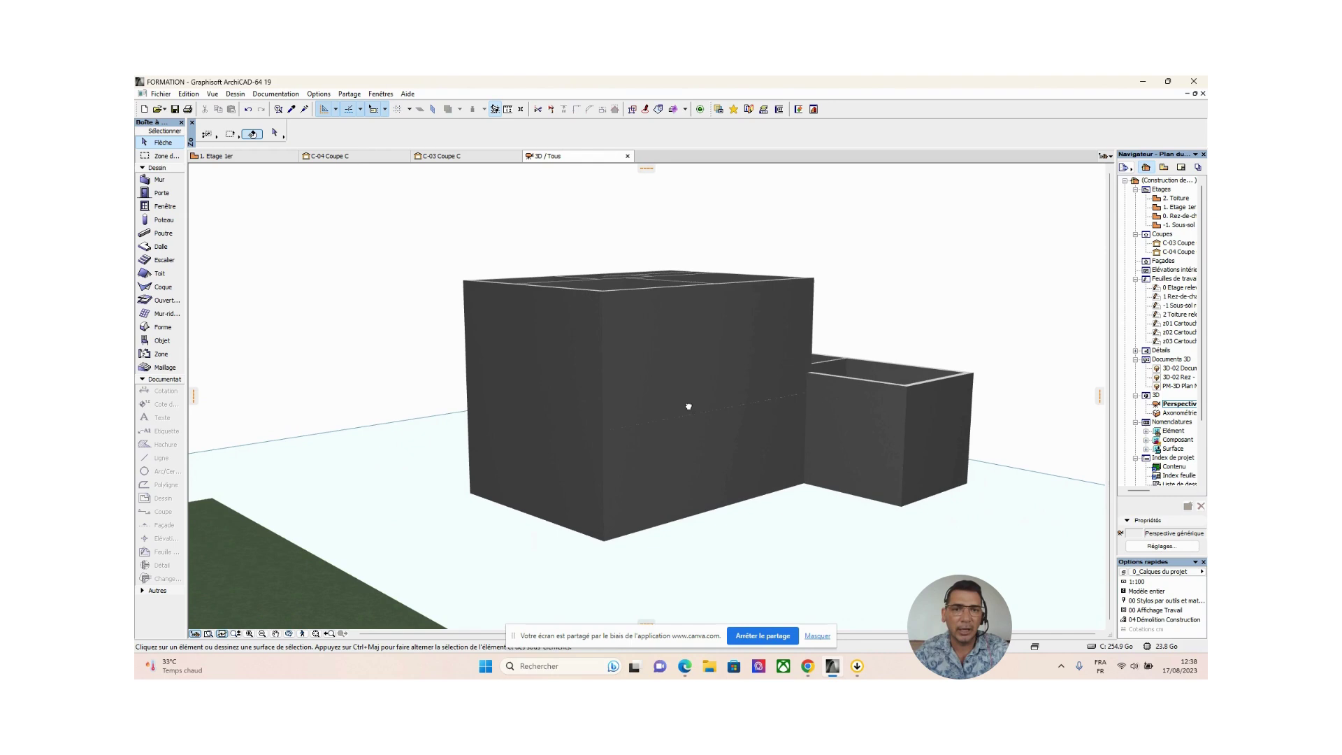
{"action": "middle_click_drag", "start_coordinate": [688, 406], "coordinate": [742, 393], "text": "shift"}
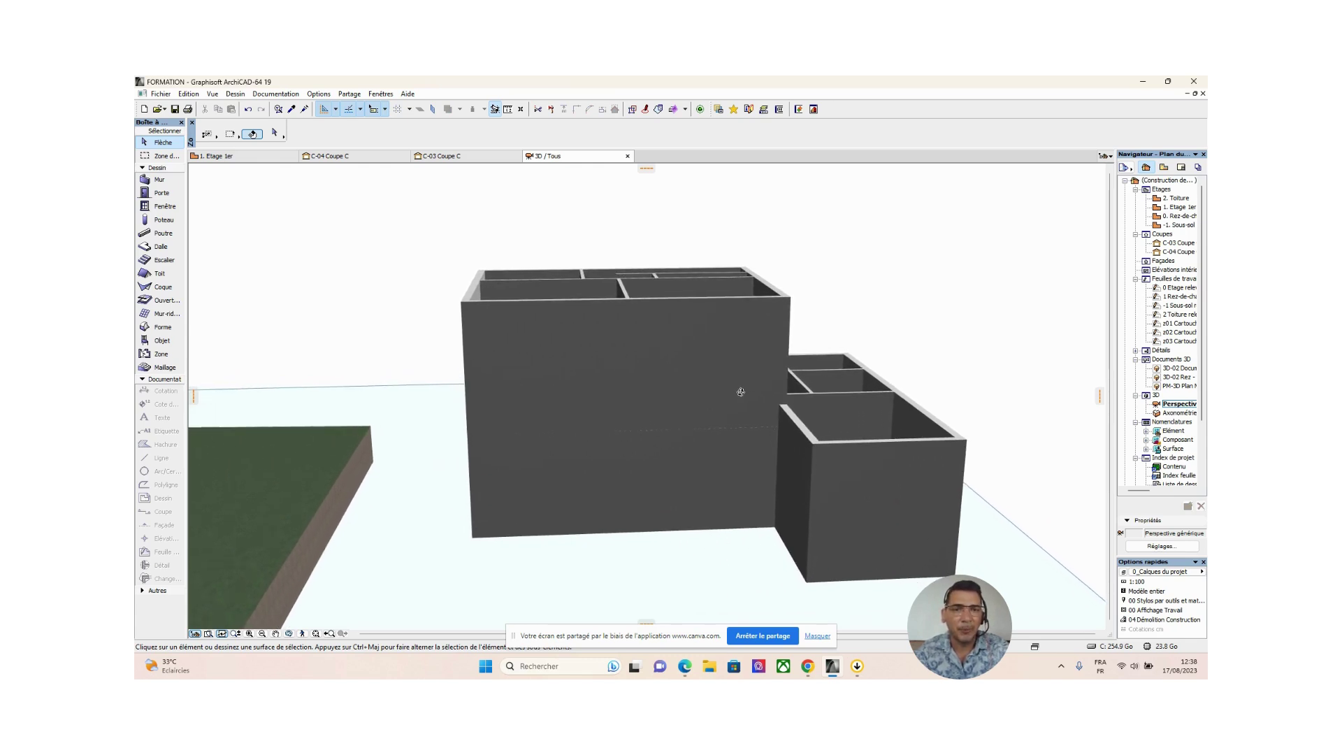
{"action": "middle_click_drag", "start_coordinate": [740, 391], "coordinate": [895, 394], "text": "shift"}
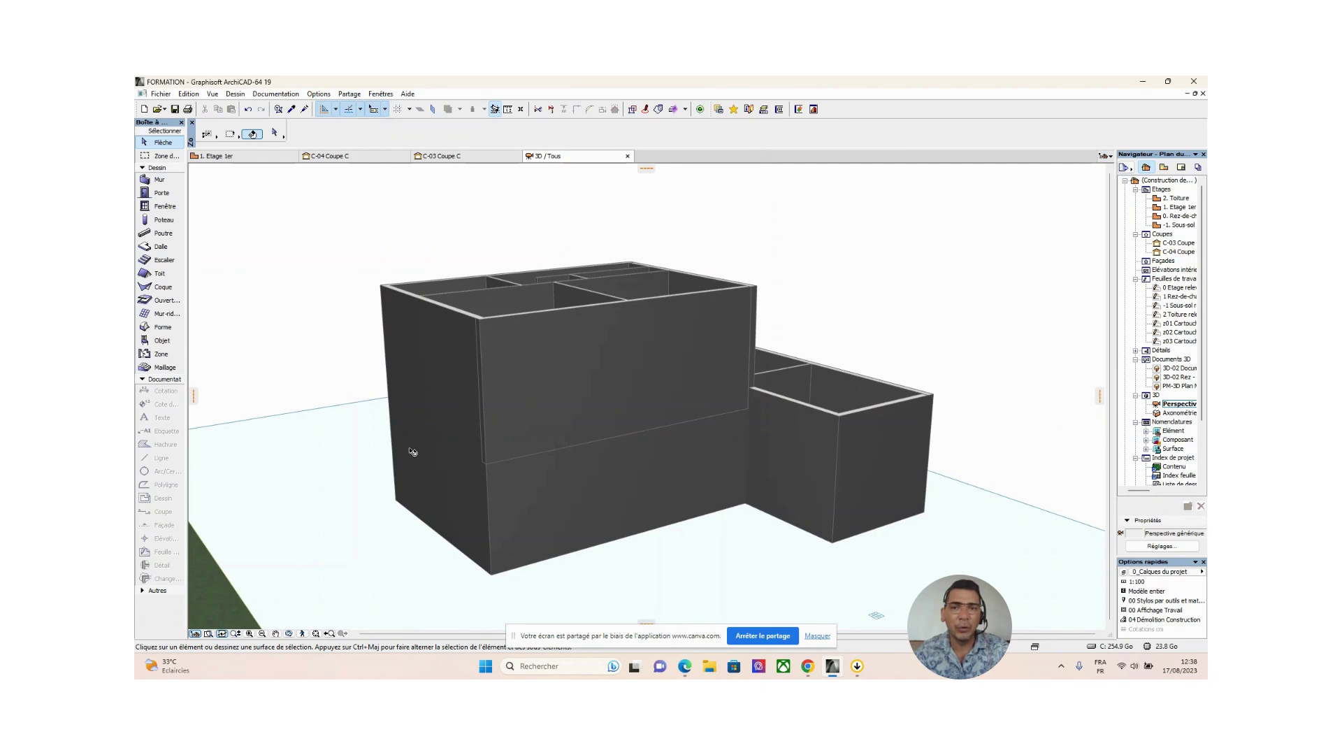
{"action": "middle_click_drag", "start_coordinate": [400, 412], "coordinate": [652, 448]}
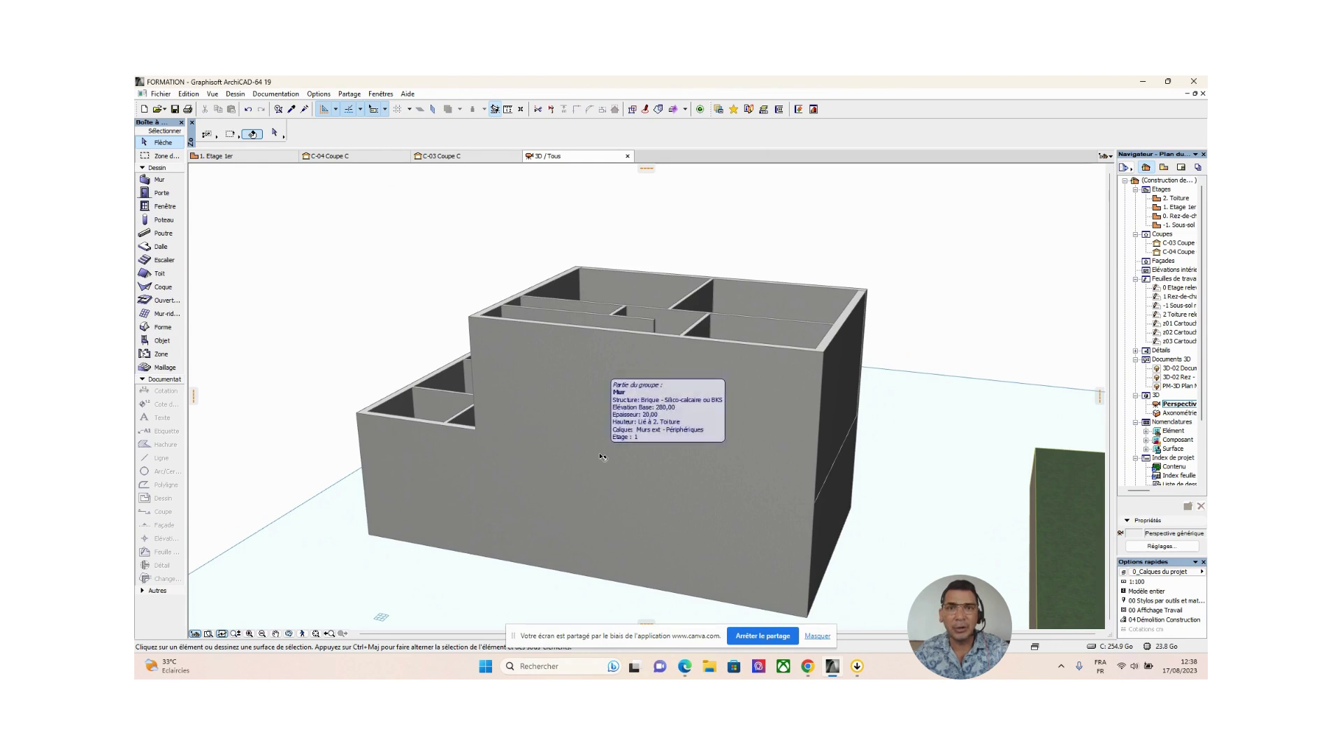
{"action": "scroll", "coordinate": [600, 455], "scroll_direction": "down", "scroll_amount": 2}
{"action": "scroll", "coordinate": [600, 456], "scroll_direction": "down", "scroll_amount": 3}
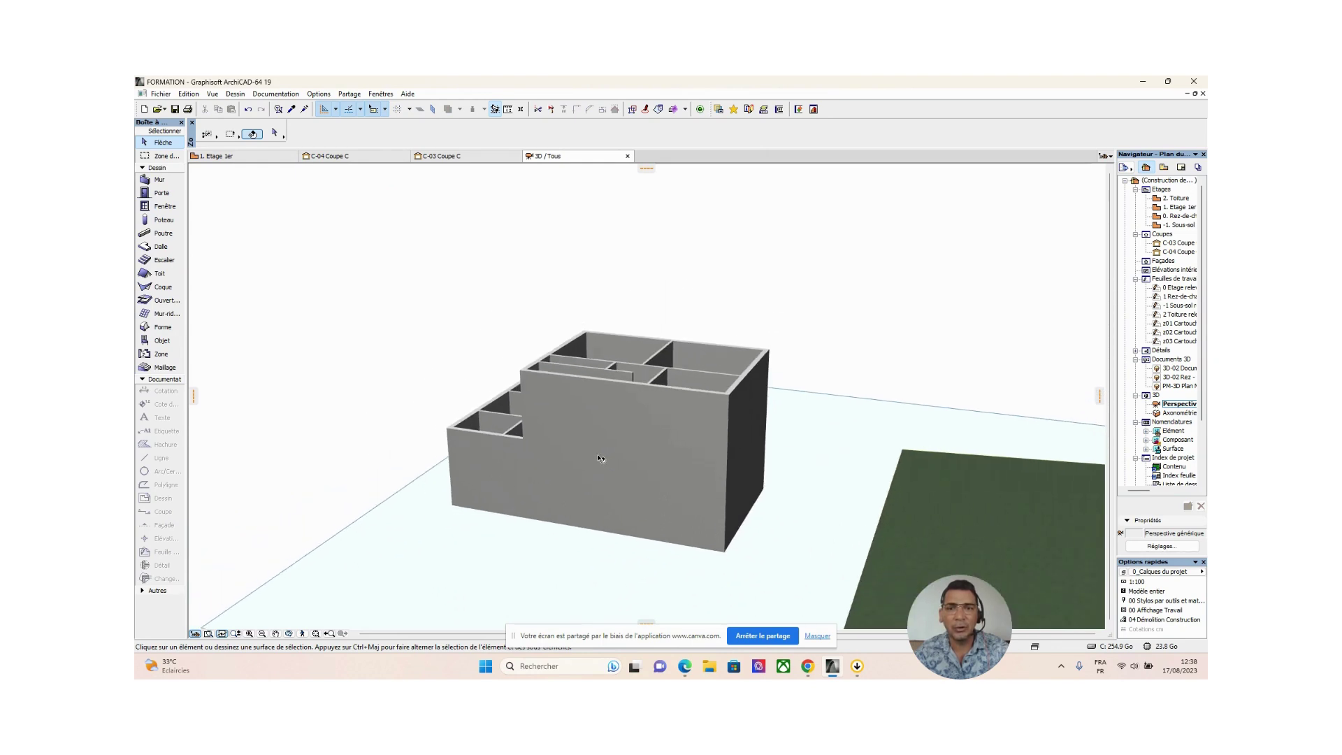
{"action": "scroll", "coordinate": [594, 468], "scroll_direction": "up", "scroll_amount": 1}
{"action": "scroll", "coordinate": [592, 470], "scroll_direction": "up", "scroll_amount": 3}
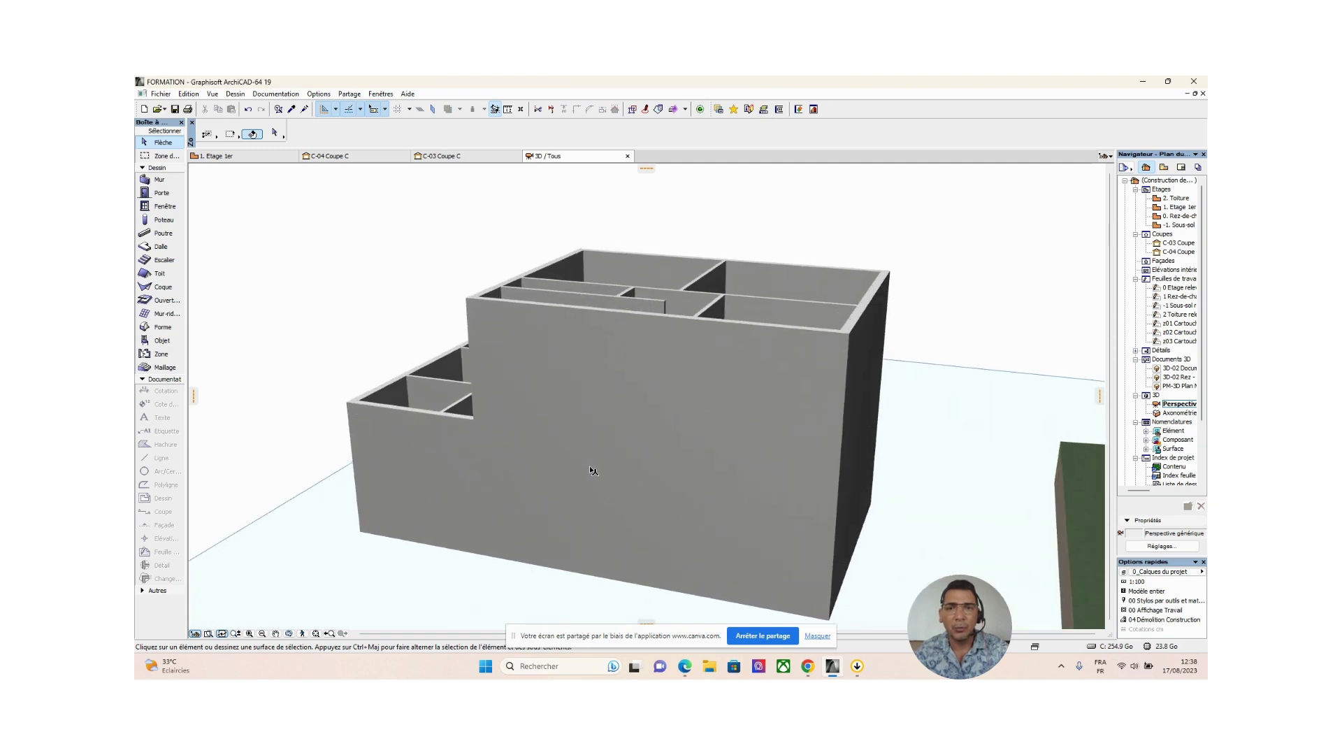
{"action": "scroll", "coordinate": [591, 471], "scroll_direction": "down", "scroll_amount": 2}
{"action": "scroll", "coordinate": [592, 474], "scroll_direction": "up", "scroll_amount": 3}
{"action": "middle_click_drag", "start_coordinate": [592, 476], "coordinate": [620, 387], "text": "shift"}
{"action": "scroll", "coordinate": [482, 476], "scroll_direction": "down", "scroll_amount": 2}
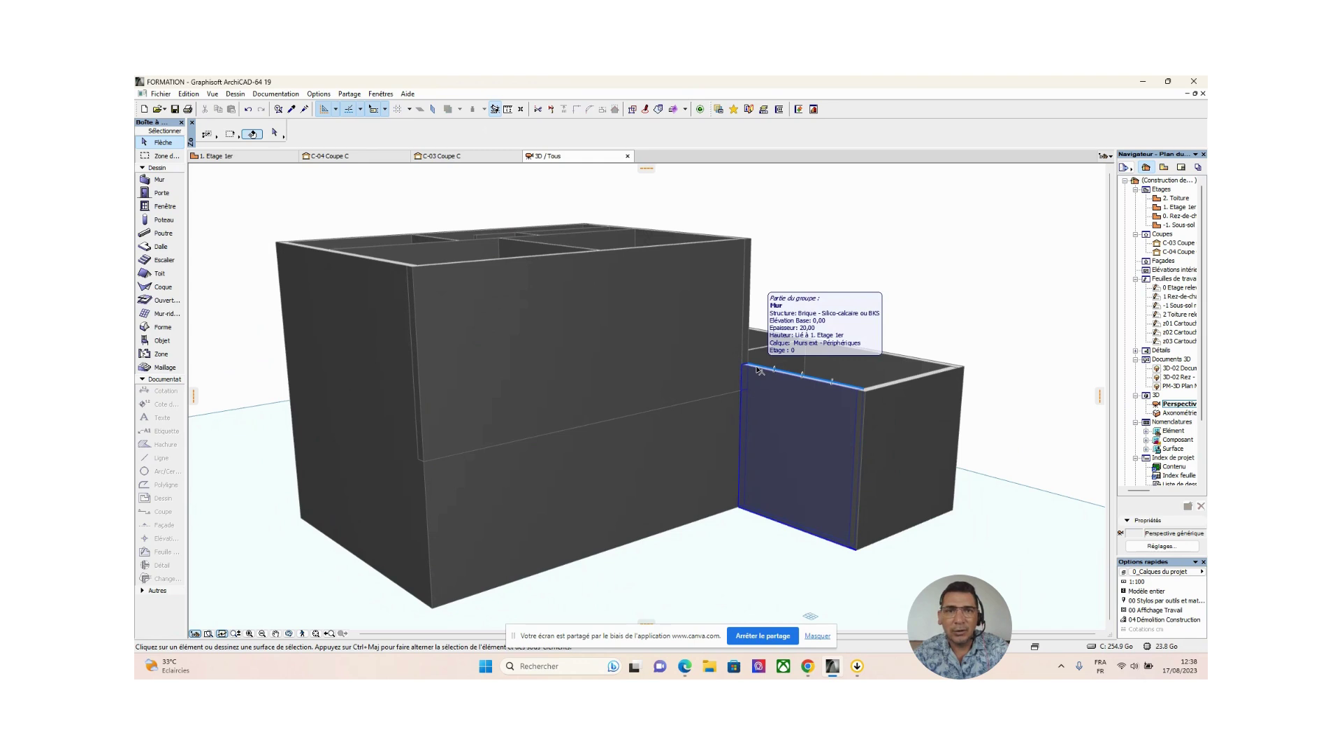
{"action": "middle_click_drag", "start_coordinate": [760, 370], "coordinate": [560, 374], "text": "shift"}
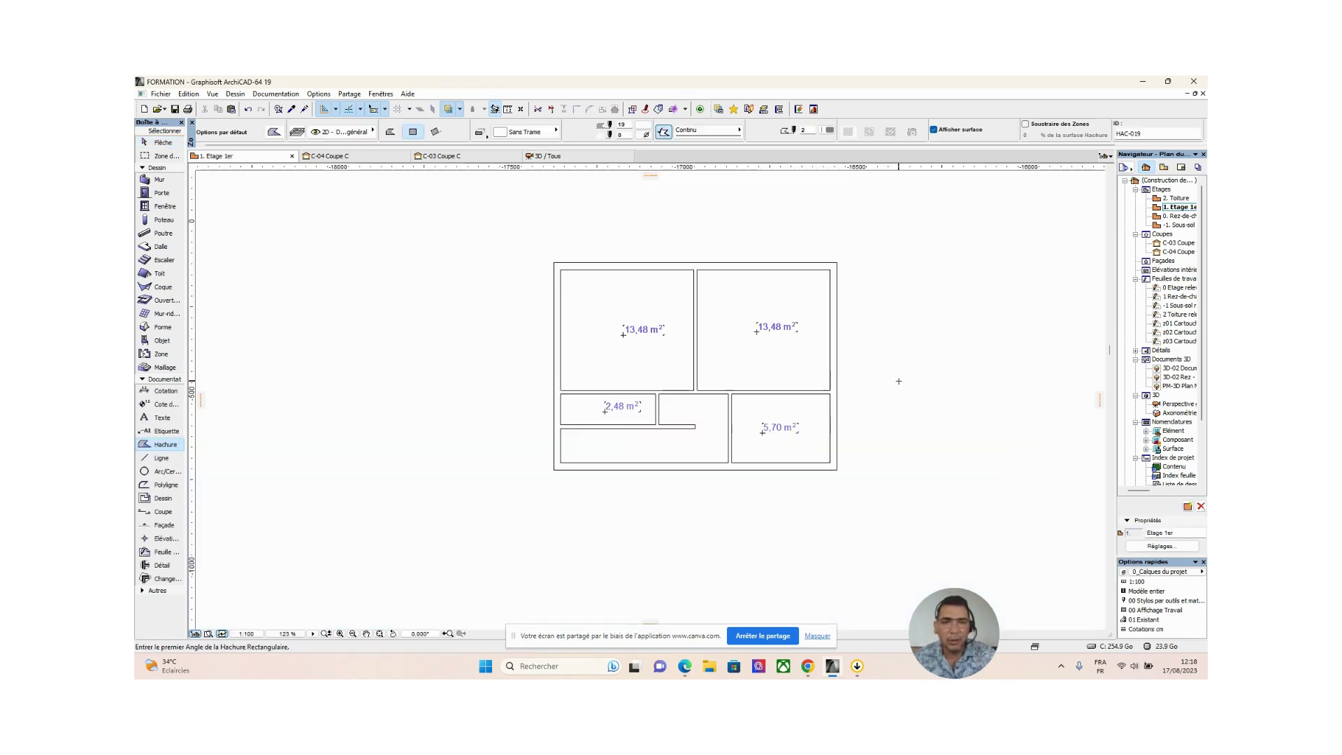